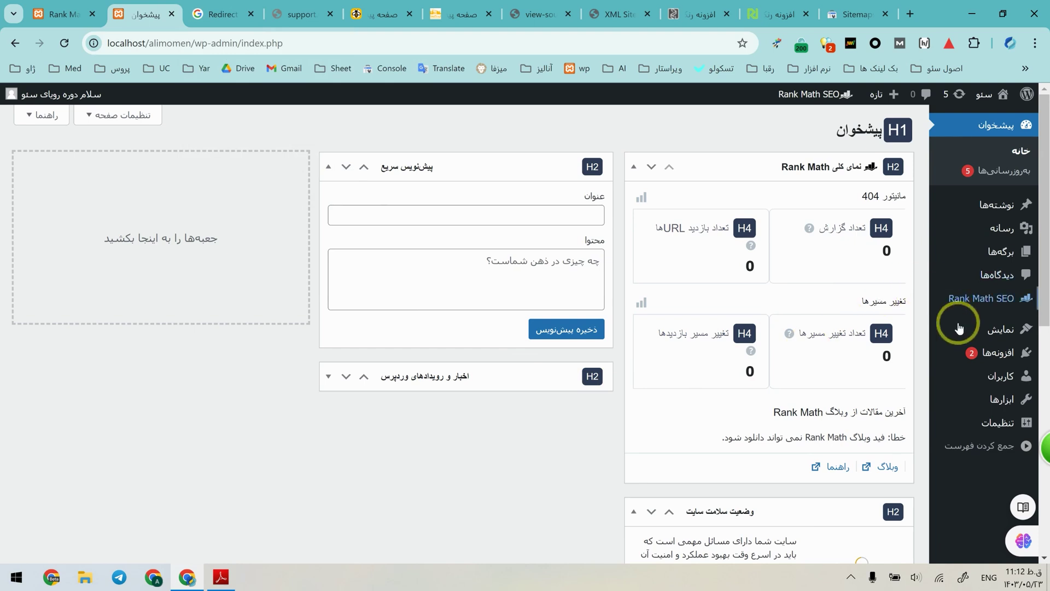
- Compare the Rank Math Pro product pages on Zhaket and RTL-Theme, and return to the WordPress dashboard
mouse_move(977, 302)
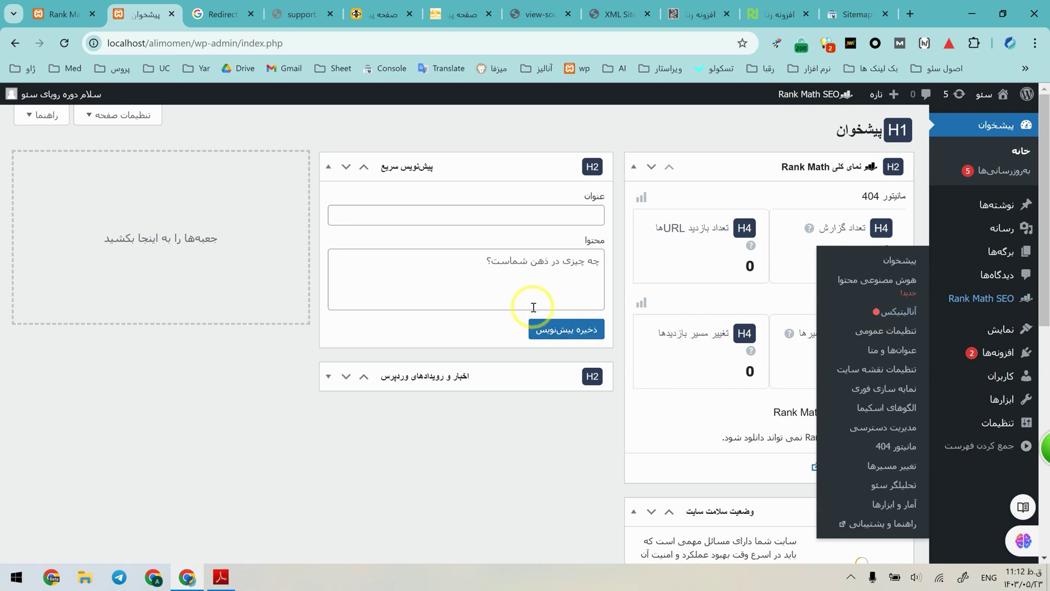
click(672, 14)
scroll(646, 296, down, 2)
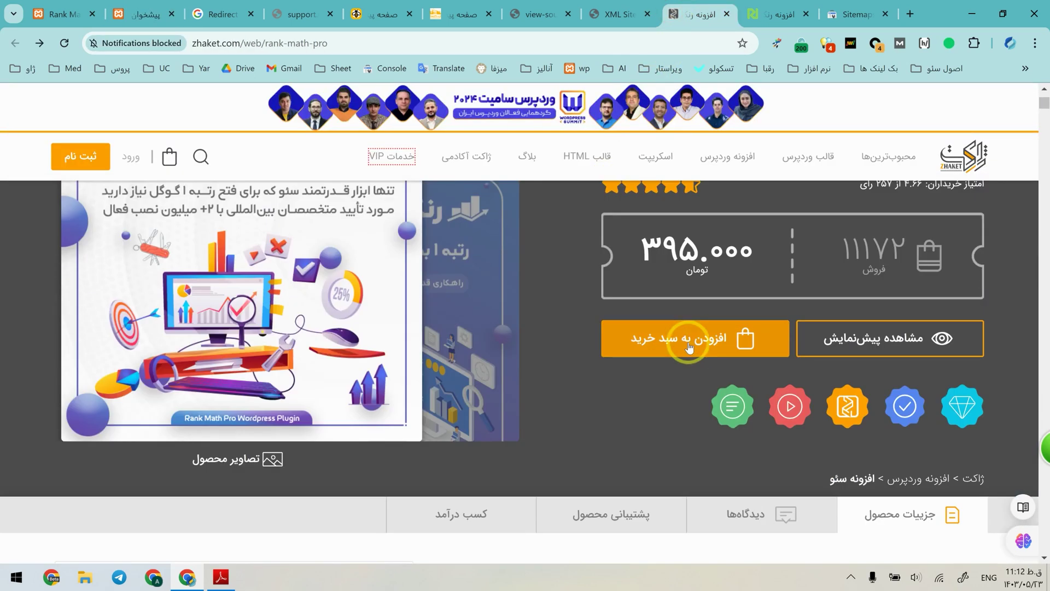
scroll(687, 290, up, 2)
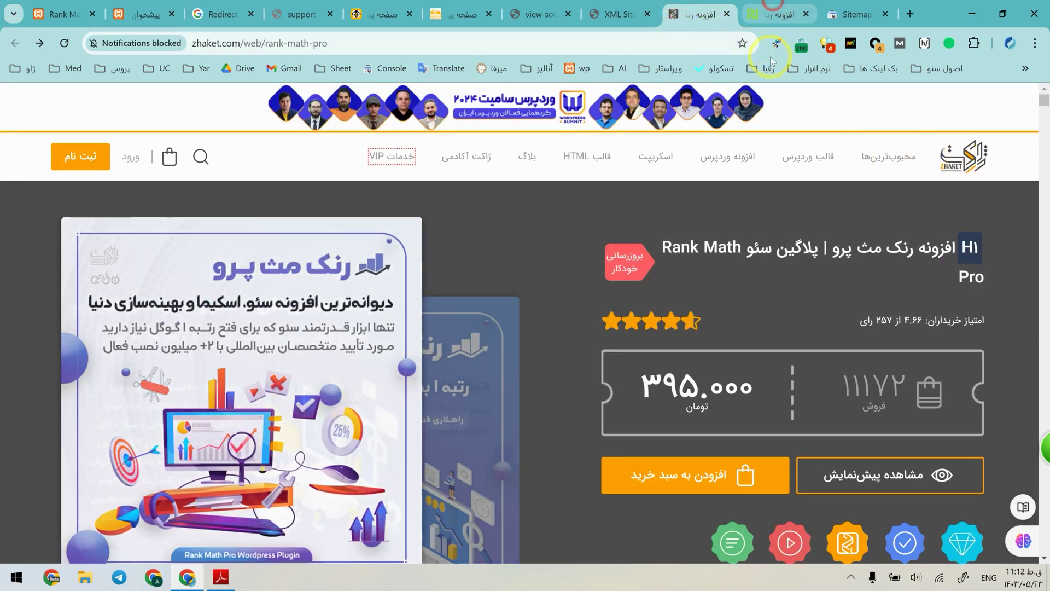
click(778, 14)
scroll(593, 293, up, 5)
scroll(918, 315, down, 3)
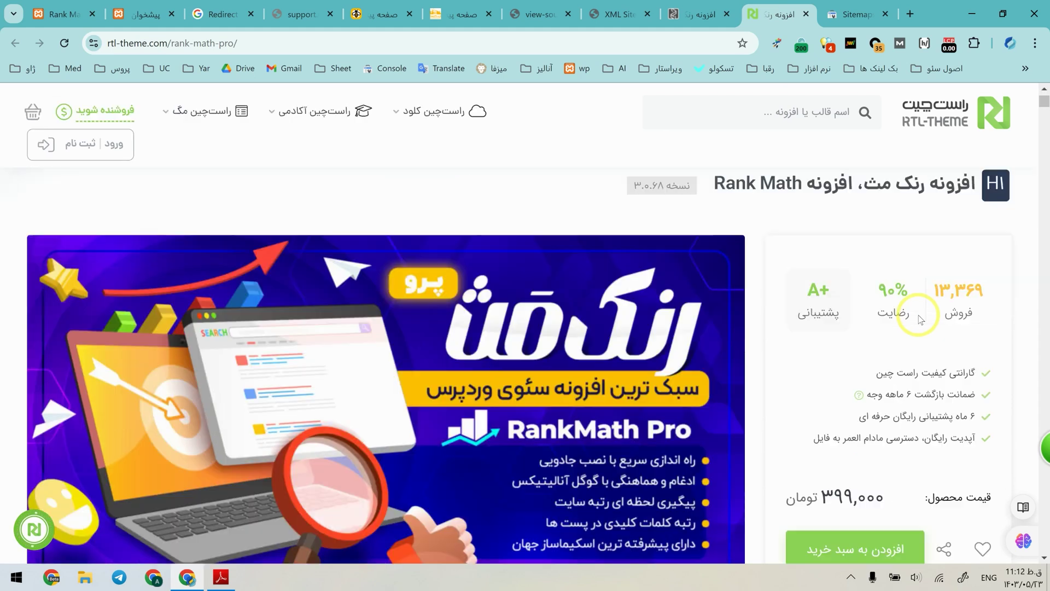
click(167, 5)
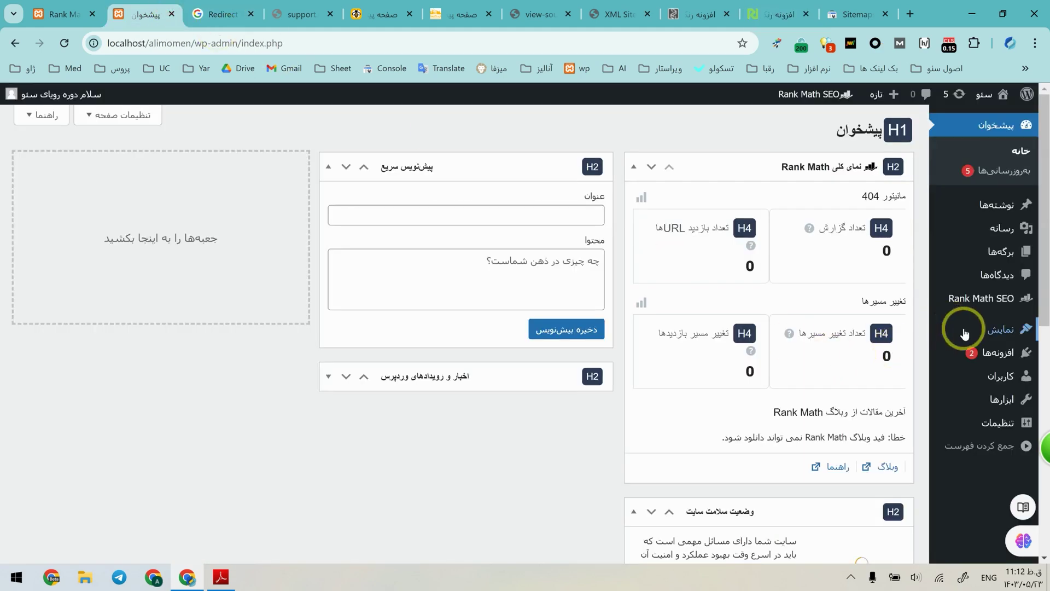
- Open the general settings page of the WordPress site
mouse_move(979, 352)
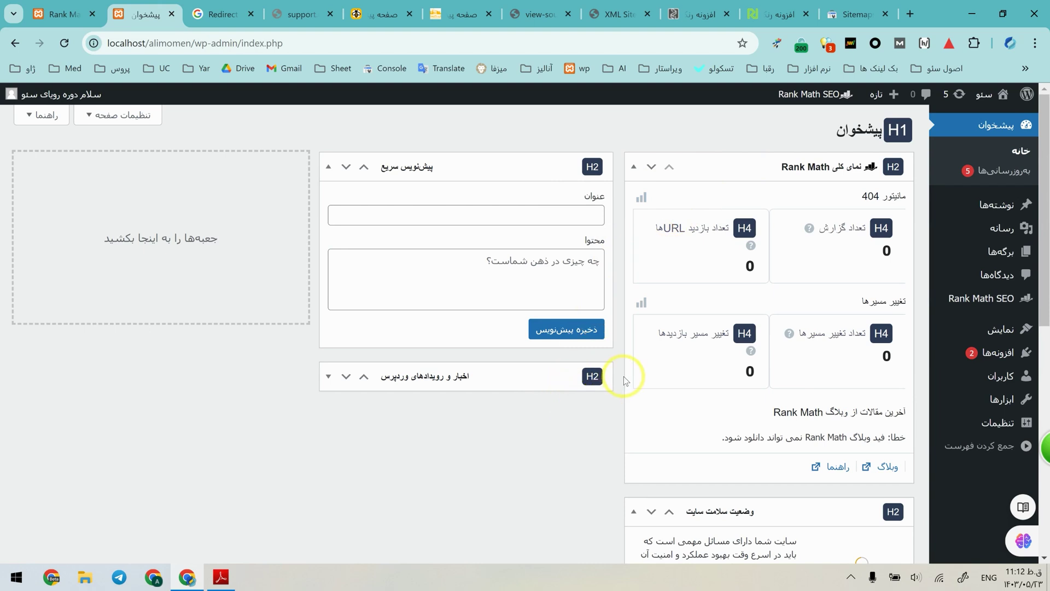
mouse_move(982, 432)
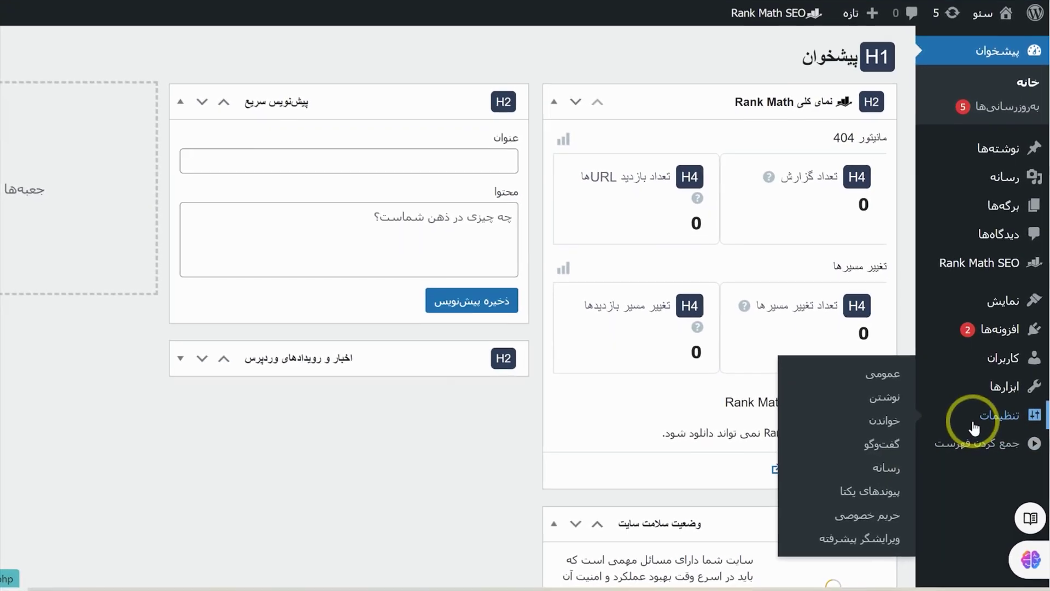
click(876, 379)
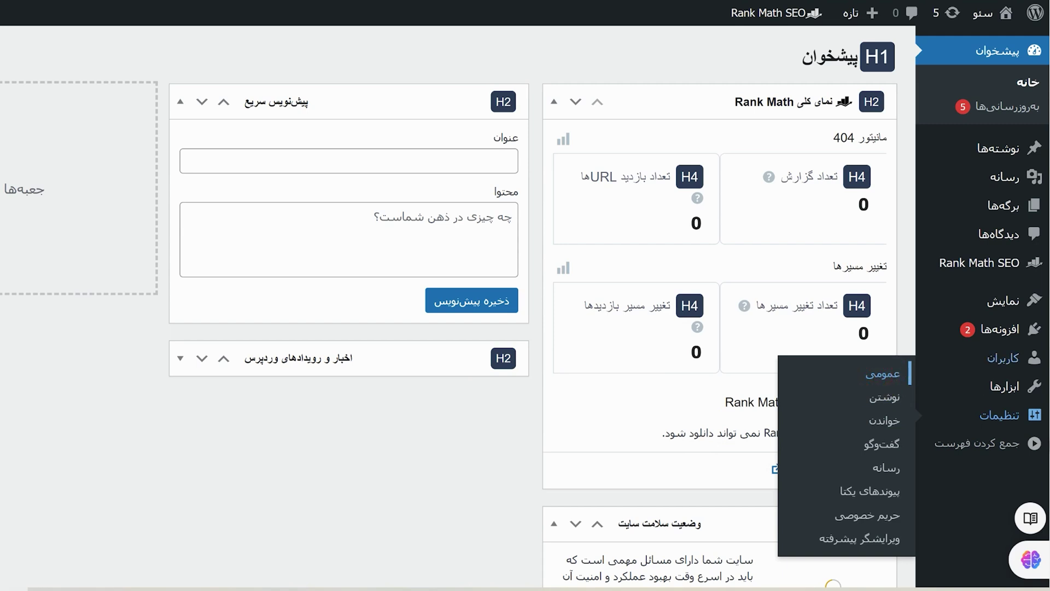
- Look through the general settings, from the site title and URLs down to the date and time formats
click(671, 106)
click(707, 151)
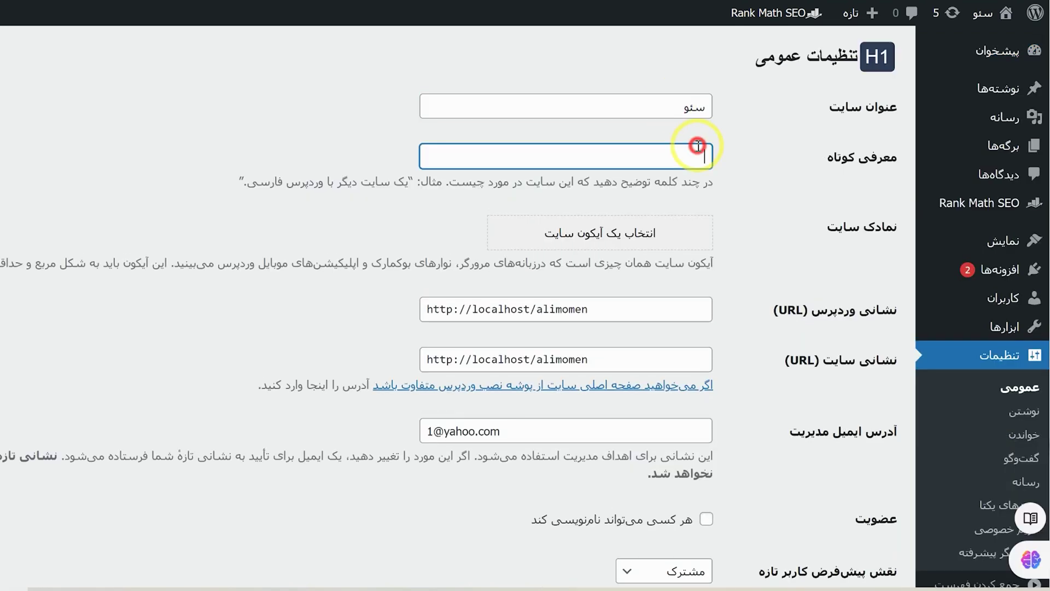
click(658, 320)
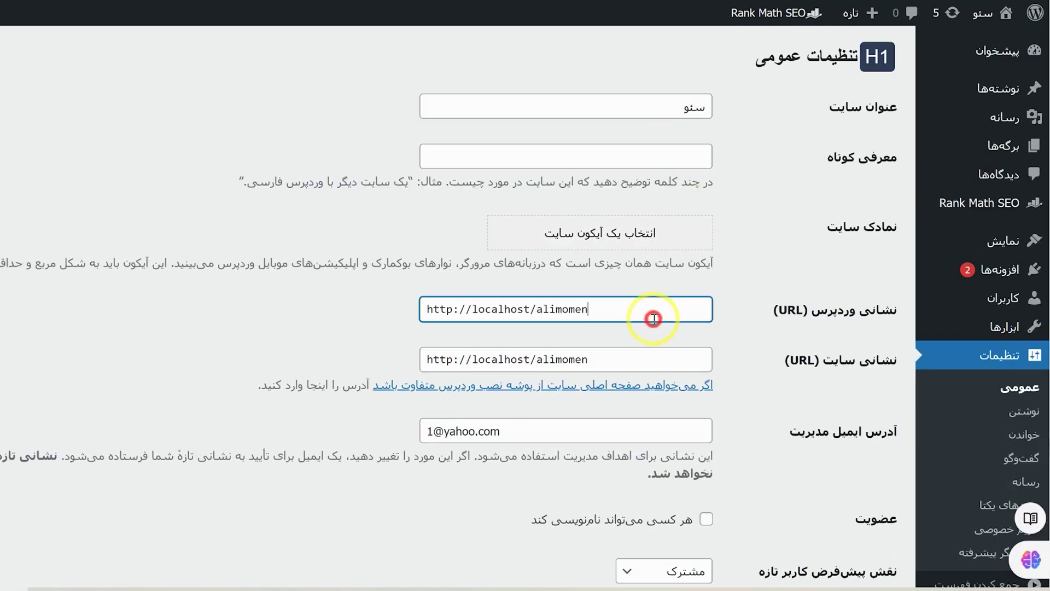
scroll(665, 320, down, 12)
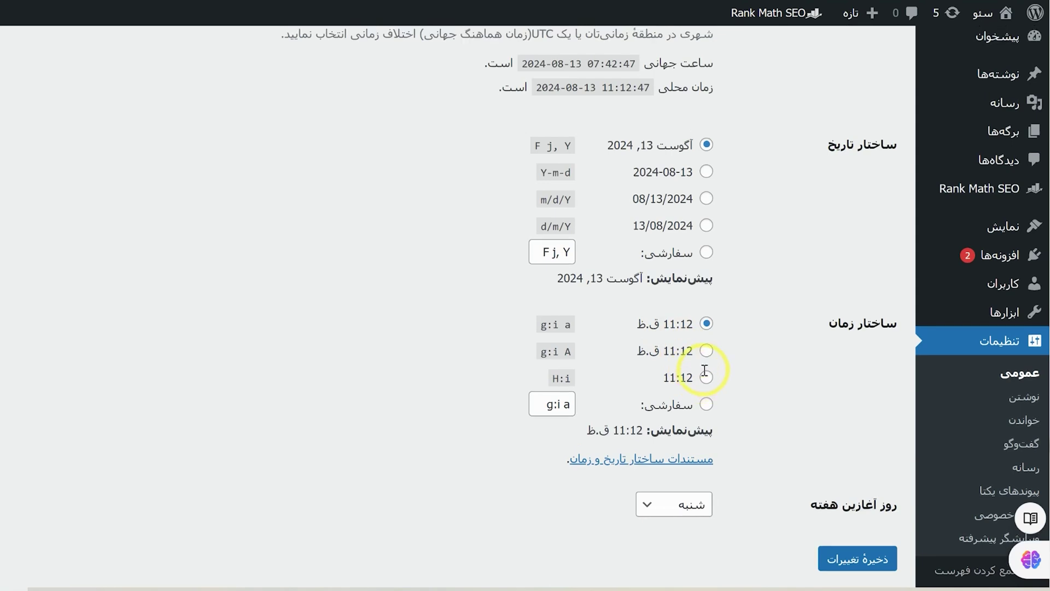
scroll(705, 366, up, 15)
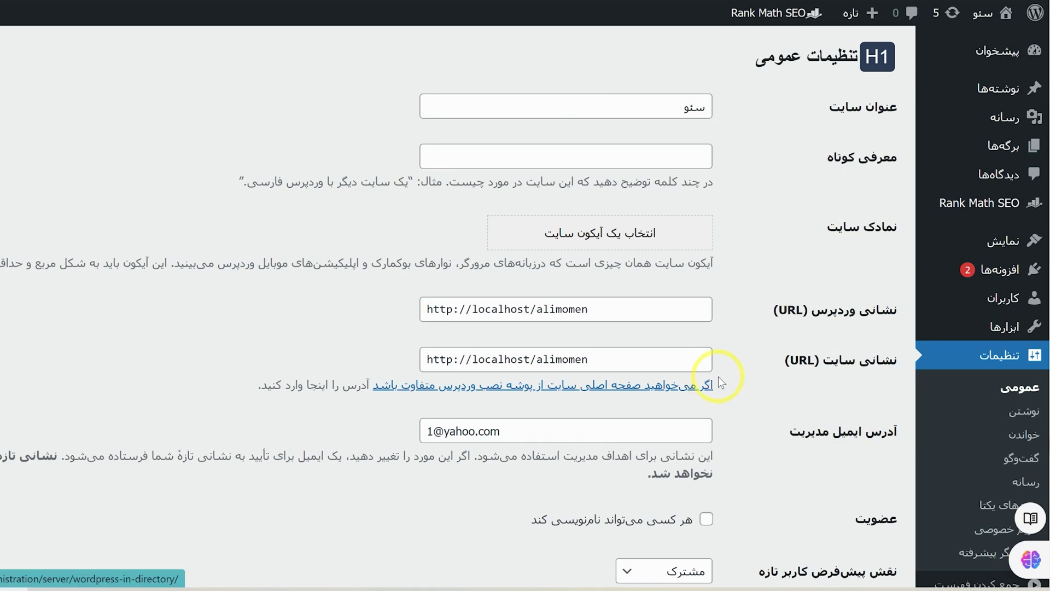
- Examine the title, description and Open Graph meta tags in the page source of drhoney.net
double_click(685, 103)
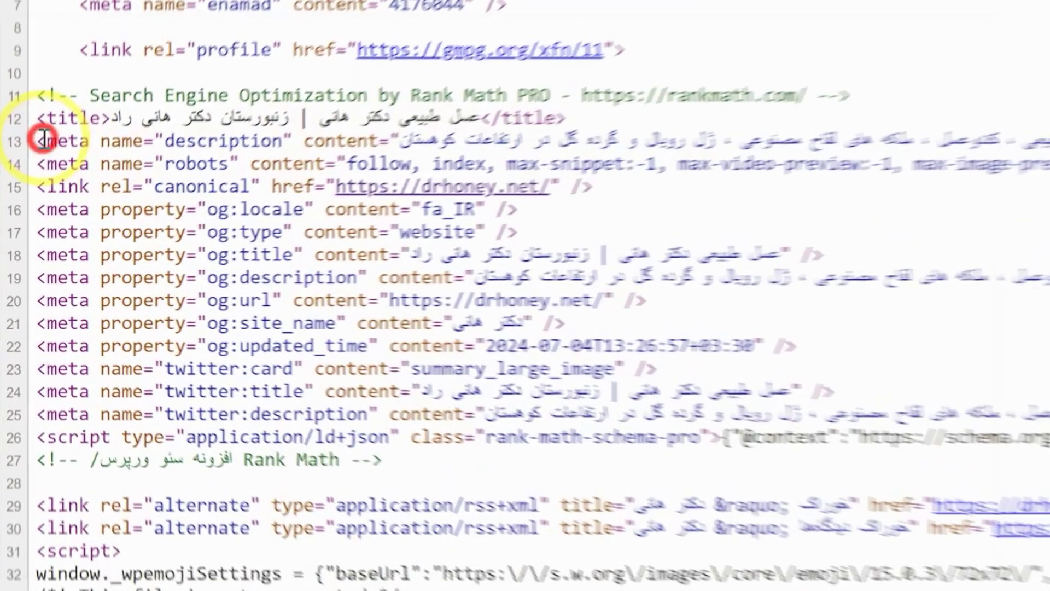
drag(9, 222, 167, 372)
click(403, 457)
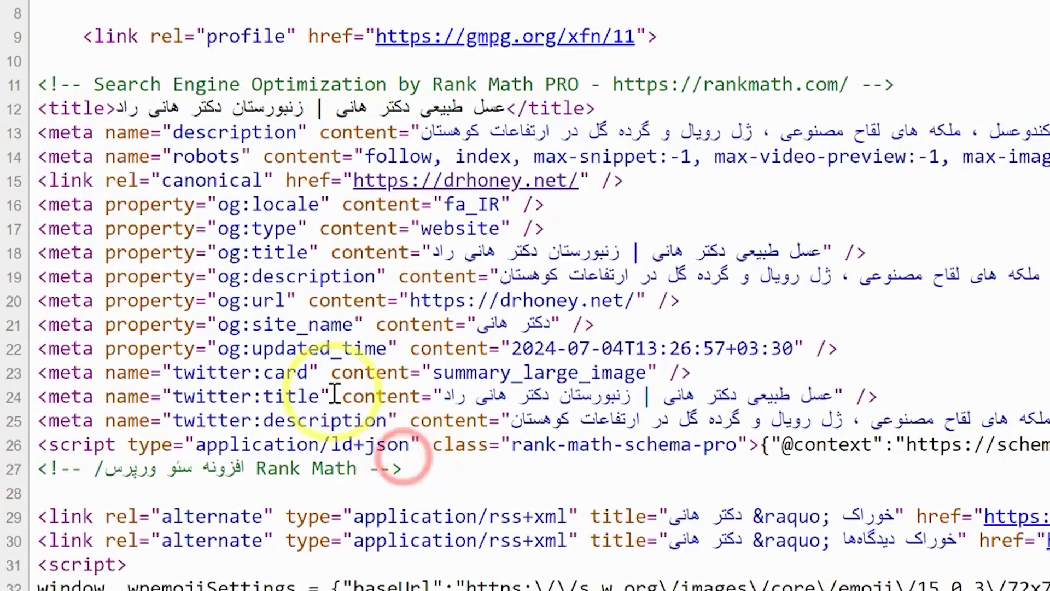
drag(225, 332, 531, 333)
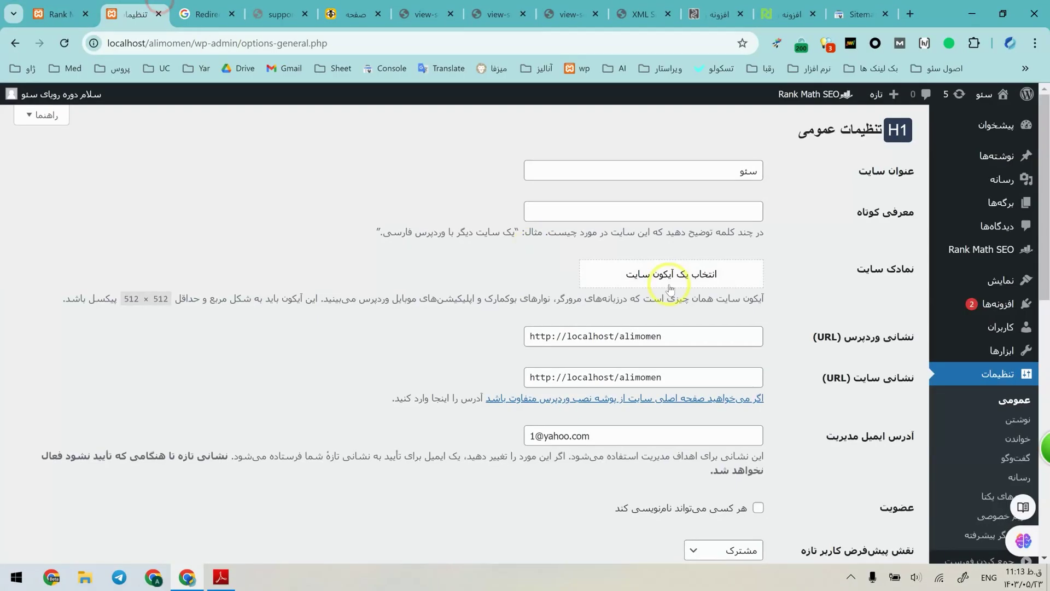
- Return to the general settings and set the site title to "مای هانی"
double_click(664, 171)
key(alt+shift)
text(مای هانی)
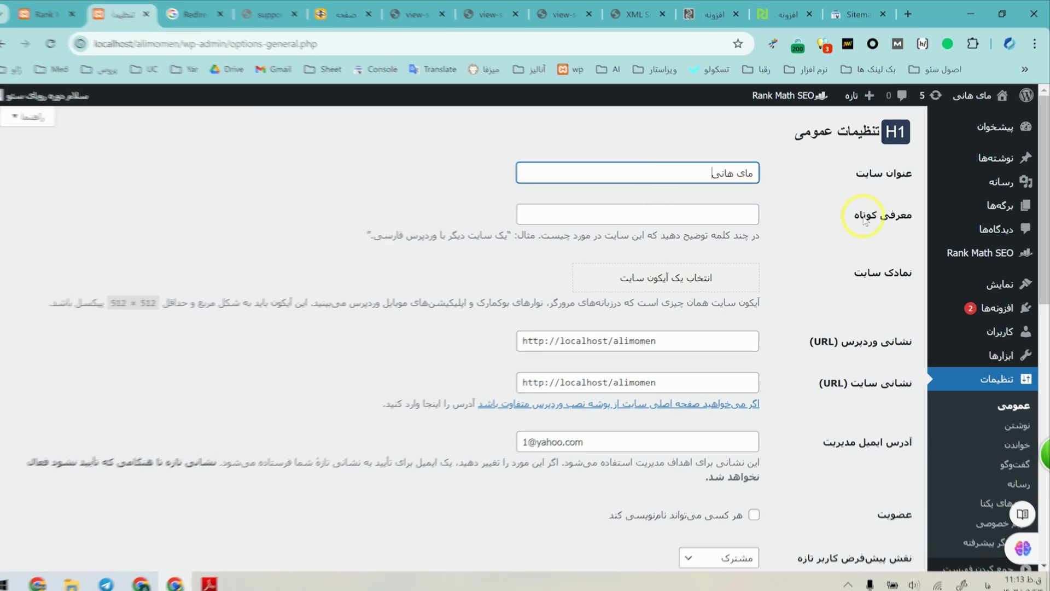
- Set the tagline to "مای هانی | خرید عسل اصل، مرغوب و درجه 1 از تولید کننده"
click(725, 213)
drag(559, 204, 773, 222)
drag(557, 203, 736, 222)
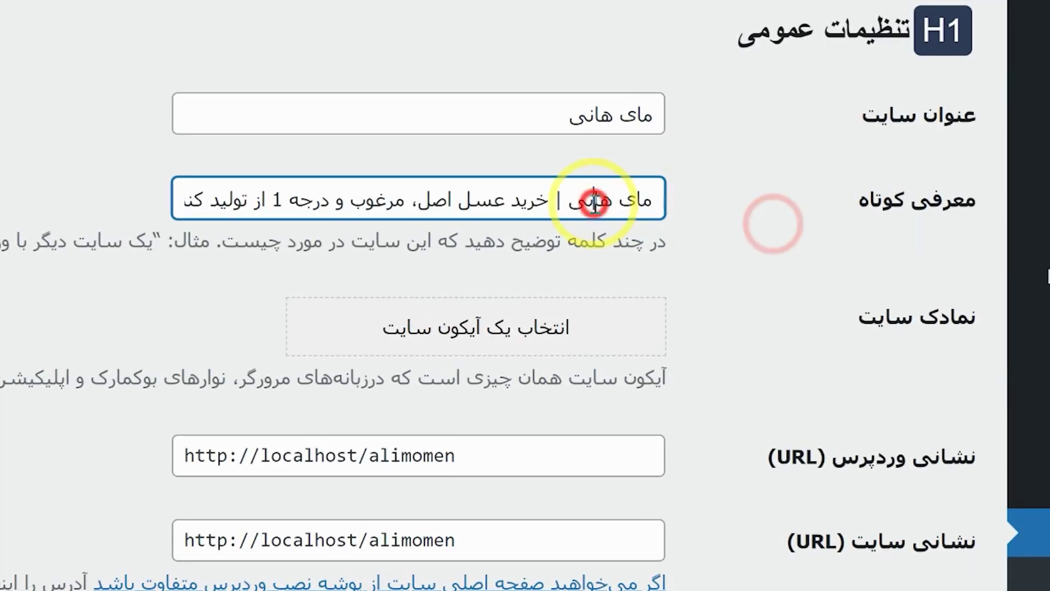
drag(510, 203, 156, 217)
click(292, 206)
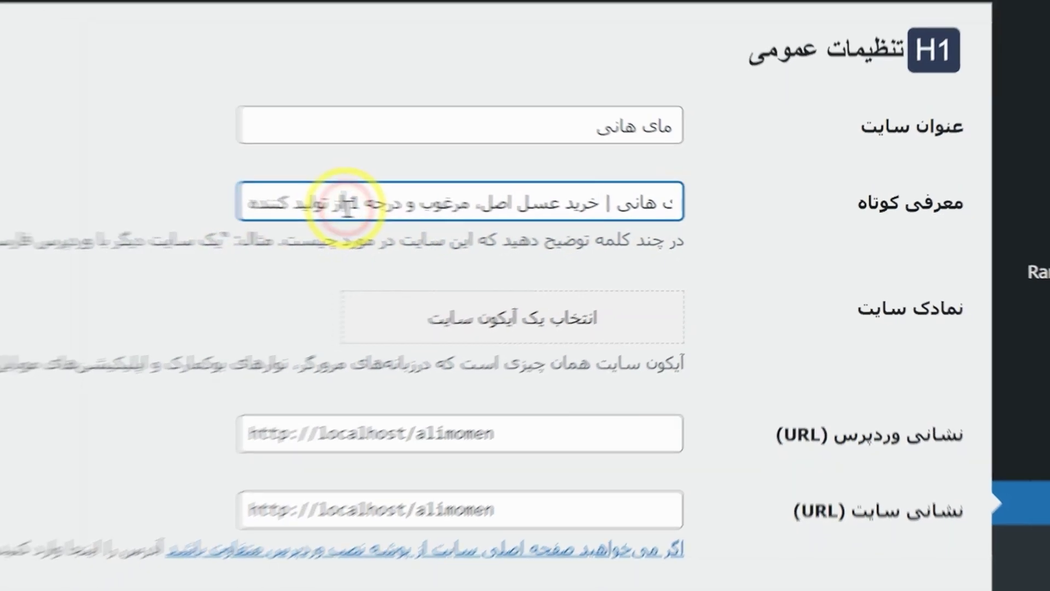
click(248, 298)
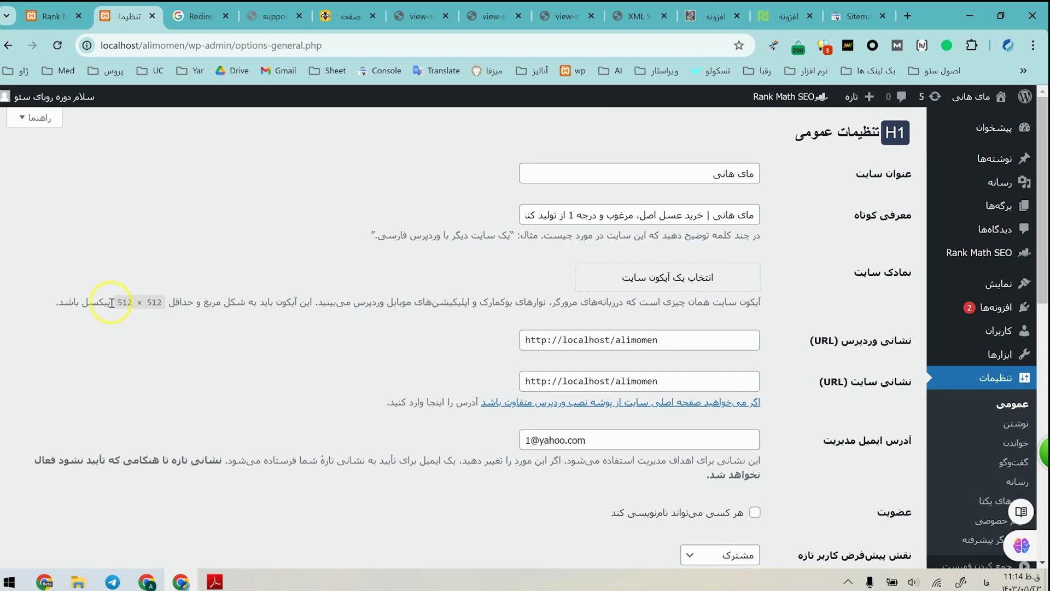
- Highlight the 512 × 512 pixel minimum size in the site icon's description
drag(111, 303, 164, 303)
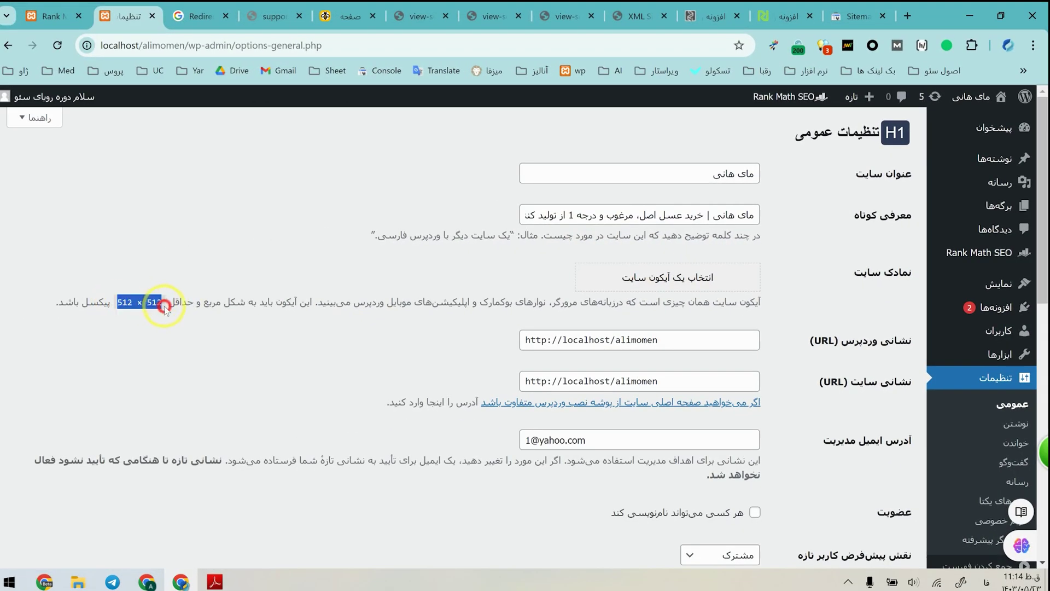
click(888, 270)
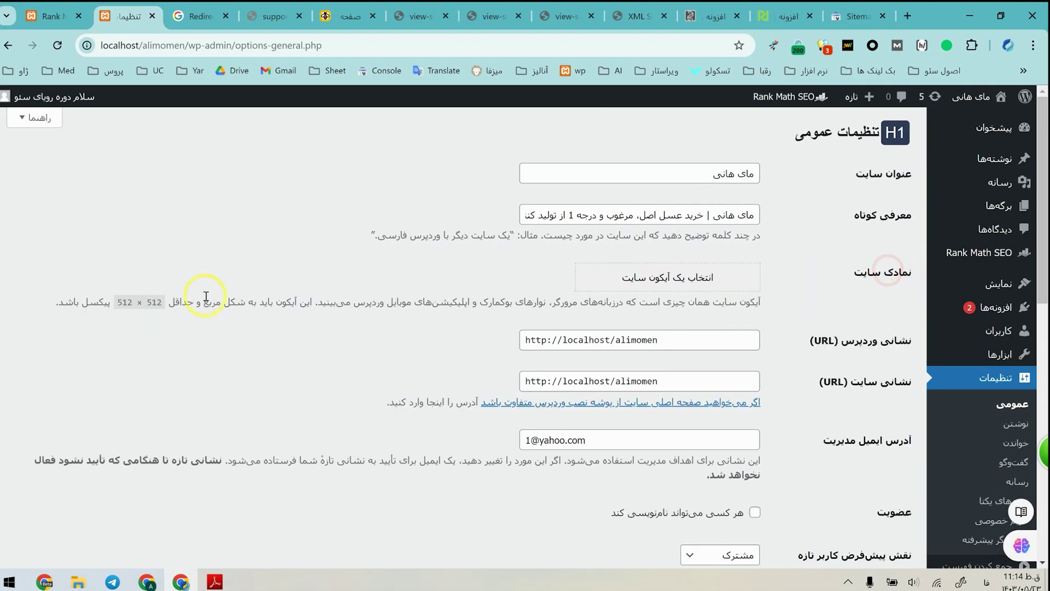
drag(167, 304, 117, 304)
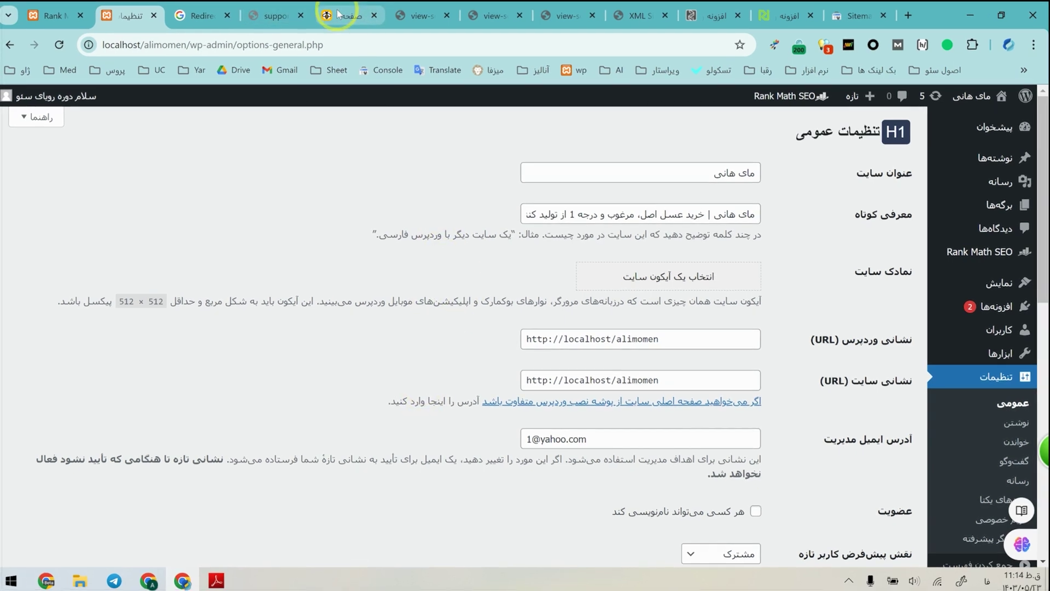
- Search Google for "خرید عسل اصل" and examine the site icons and names beside the results
click(207, 13)
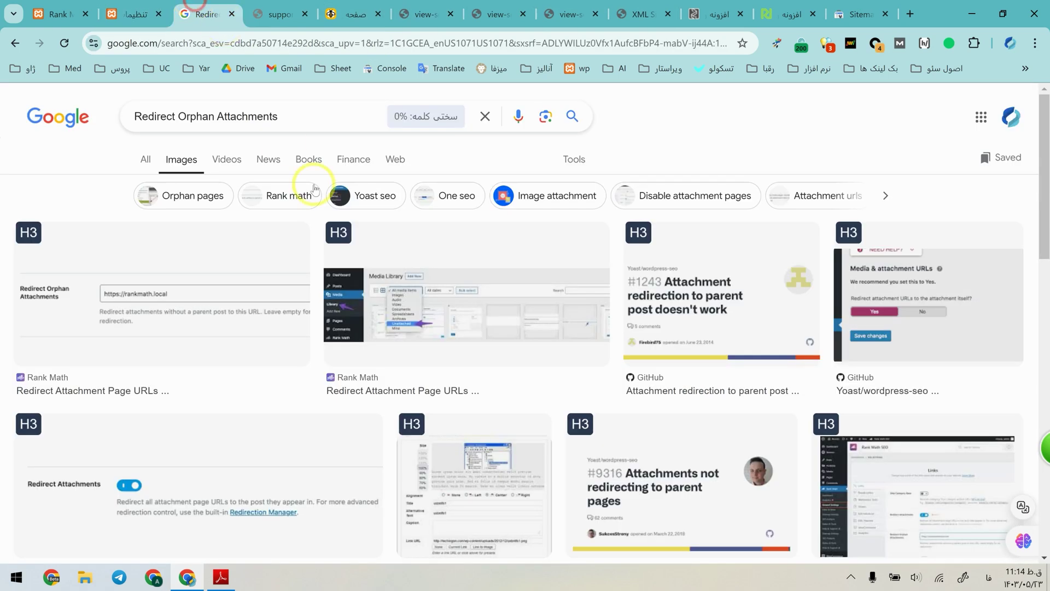
click(137, 44)
text(خرید عسل اصل)
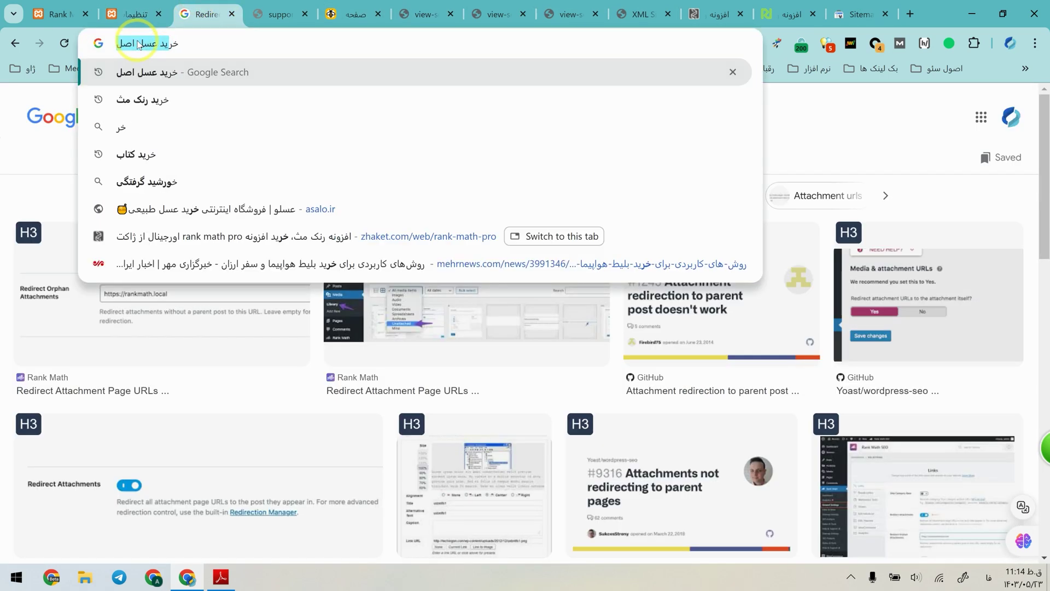
key(Return)
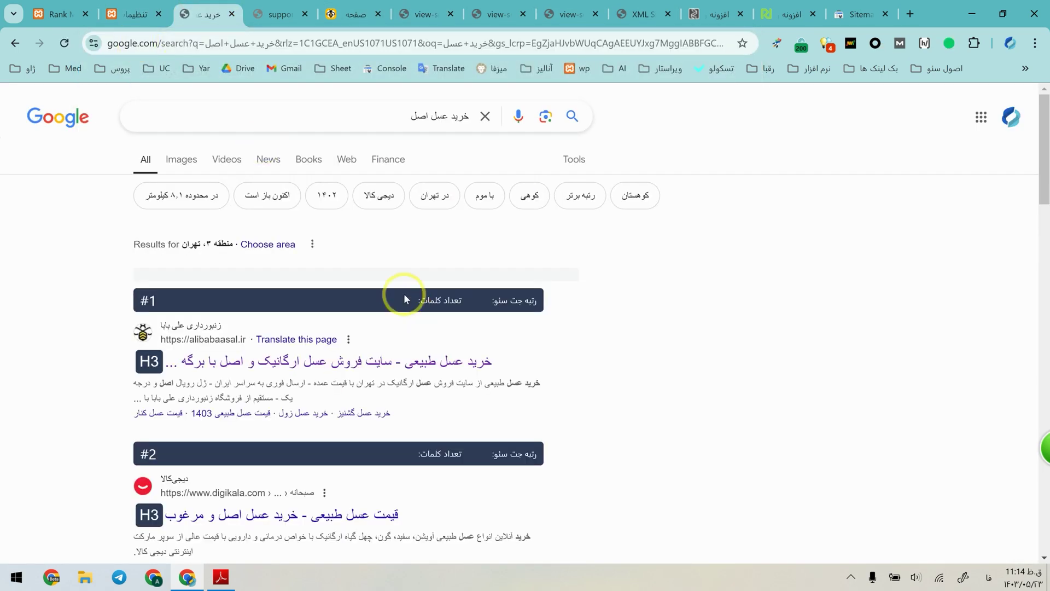
scroll(404, 295, down, 8)
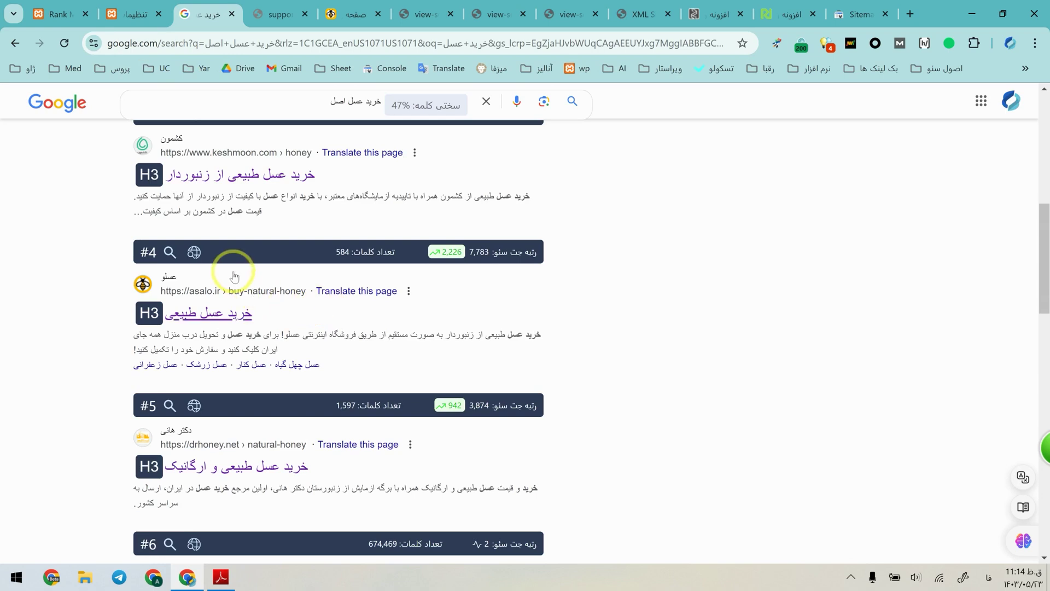
scroll(234, 274, down, 3)
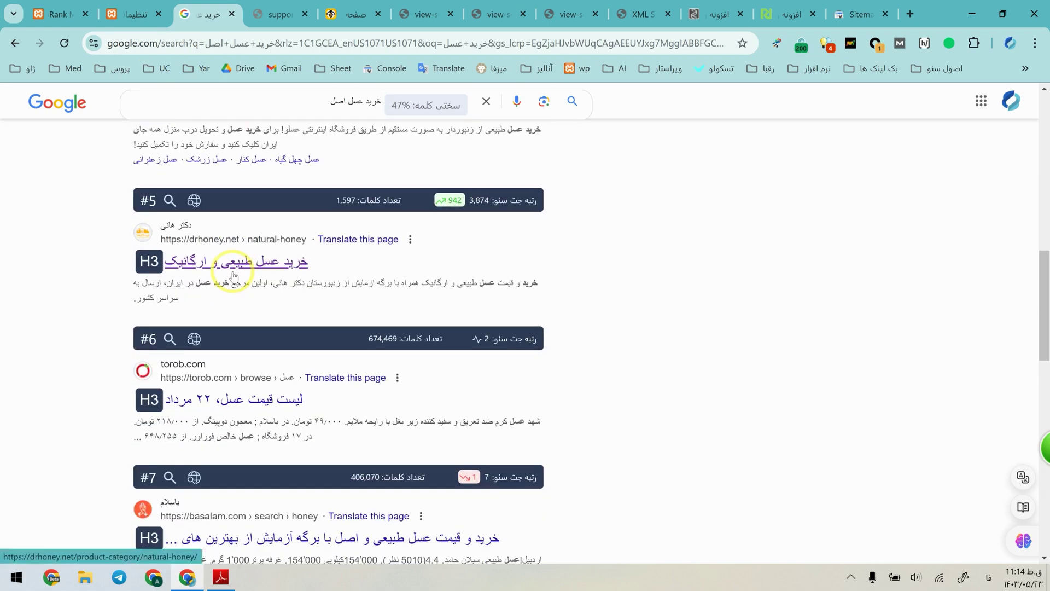
scroll(575, 313, up, 7)
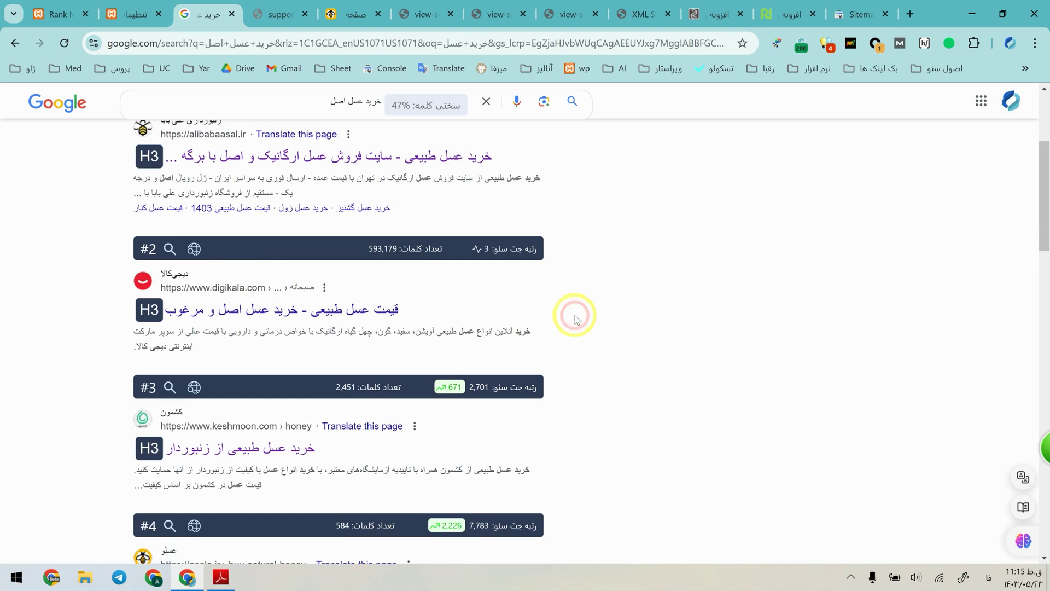
- Go back to the WordPress general settings and review the site icon's size requirement
click(125, 12)
mouse_move(124, 301)
mouse_down()
mouse_move(198, 300)
mouse_move(121, 292)
mouse_move(123, 300)
mouse_up()
click(180, 302)
click(162, 315)
click(121, 303)
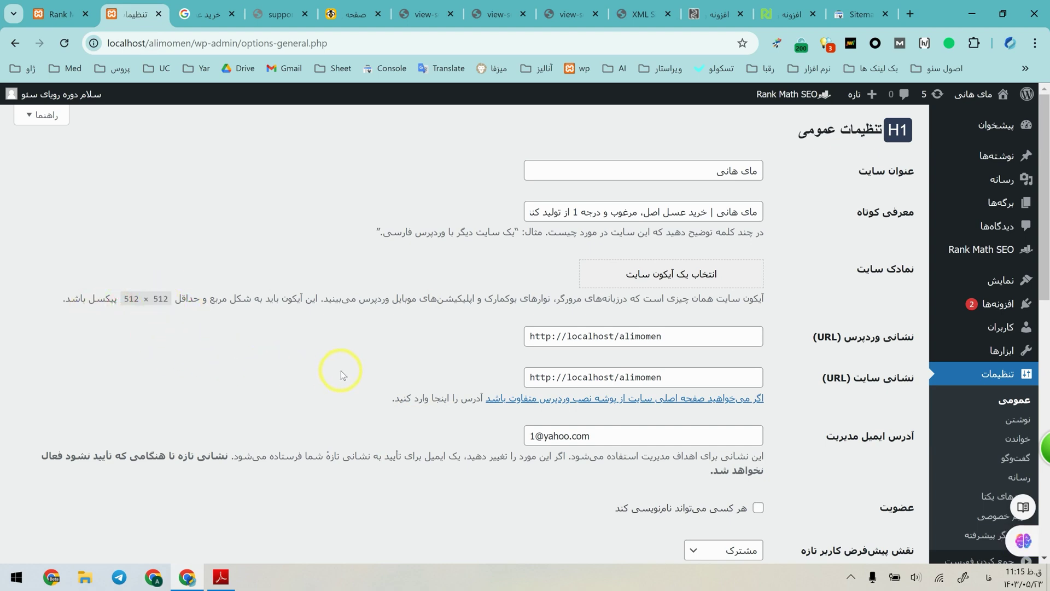
scroll(343, 375, down, 3)
drag(564, 245, 616, 248)
click(606, 246)
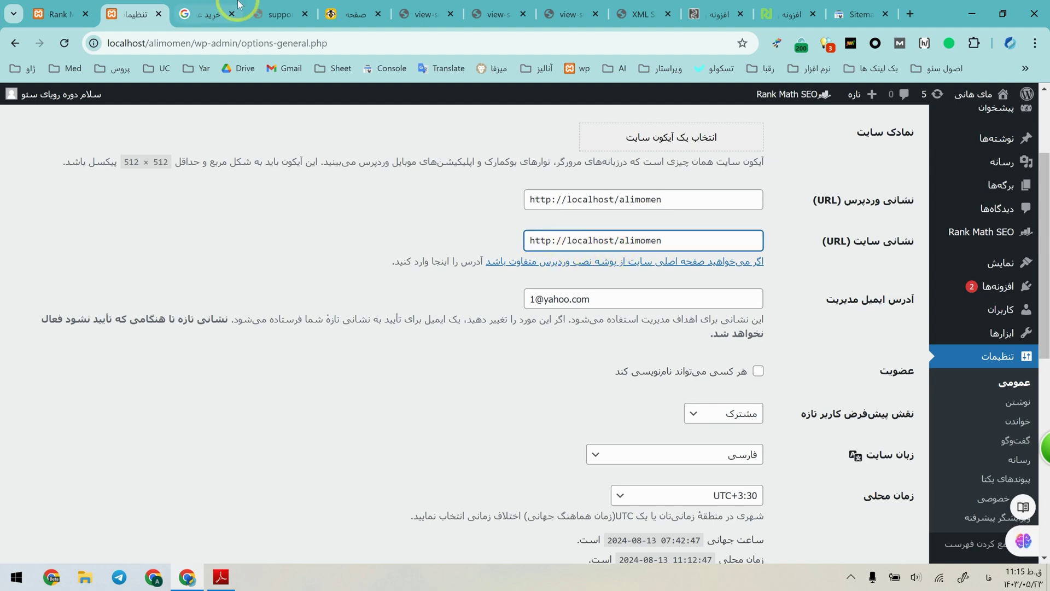
click(352, 14)
double_click(190, 44)
drag(168, 47, 108, 48)
key(ctrl+c)
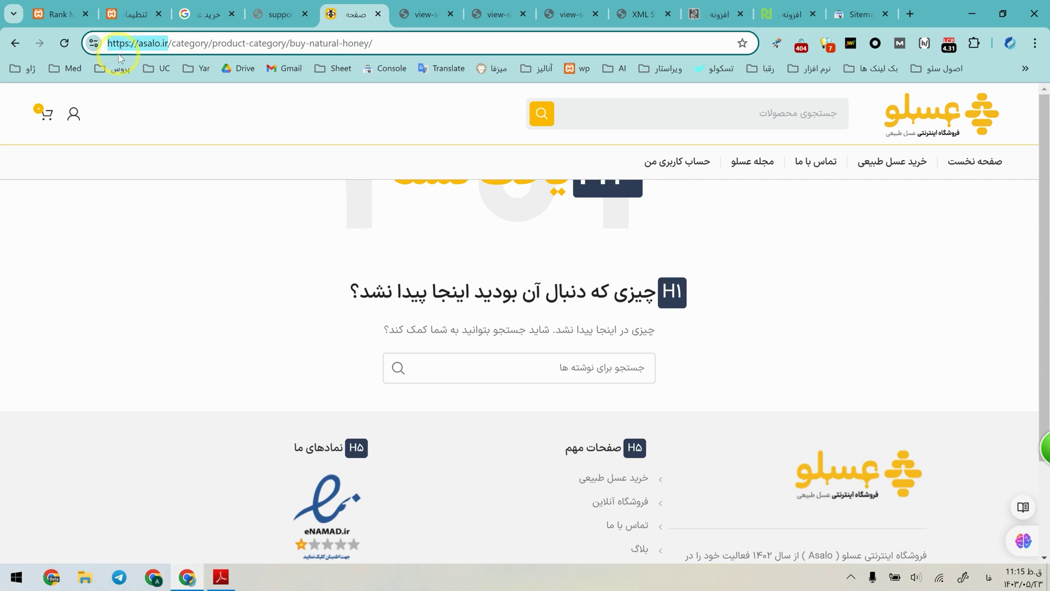
click(134, 14)
triple_click(584, 248)
key(ctrl+v)
triple_click(586, 198)
key(ctrl+v)
click(599, 200)
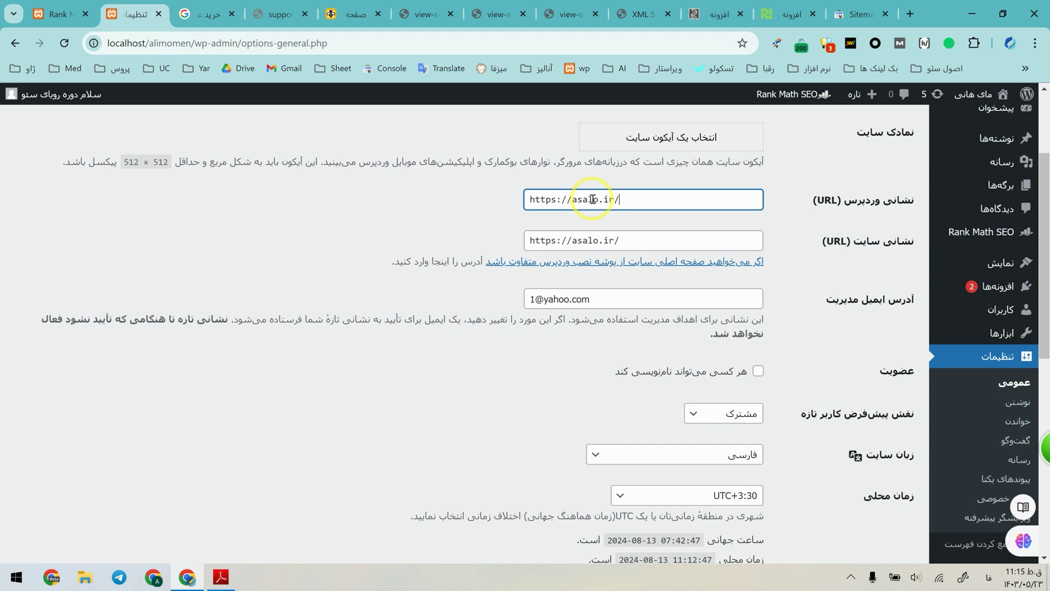
- Undo the replacement of the WordPress and site URLs
drag(616, 200, 633, 209)
key(ctrl+z)
key(ctrl+z)
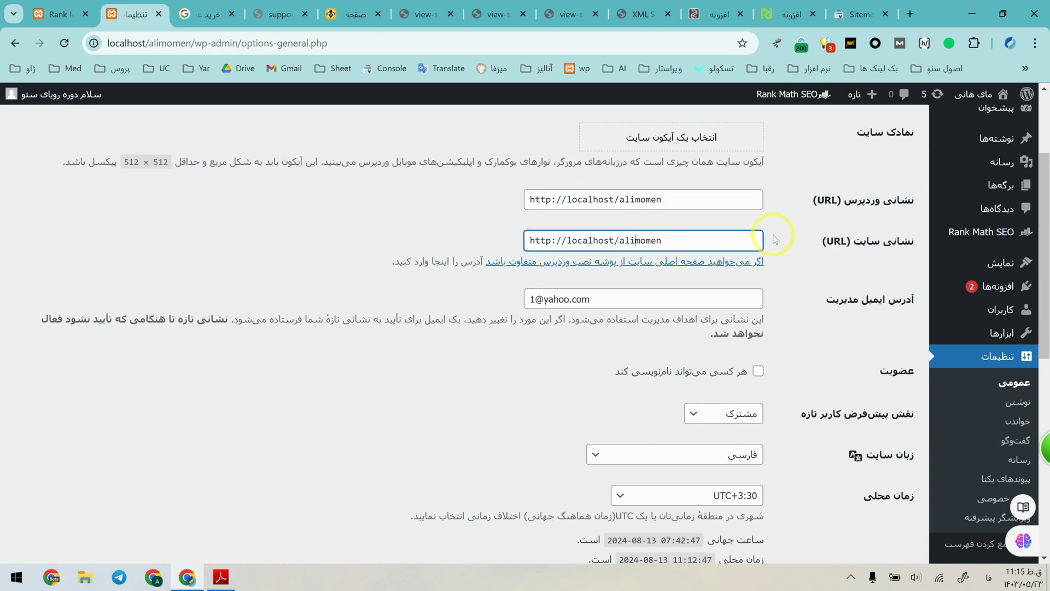
- Highlight the WordPress URL and site URL settings to compare the two addresses
drag(705, 205, 668, 227)
click(424, 213)
drag(509, 204, 569, 238)
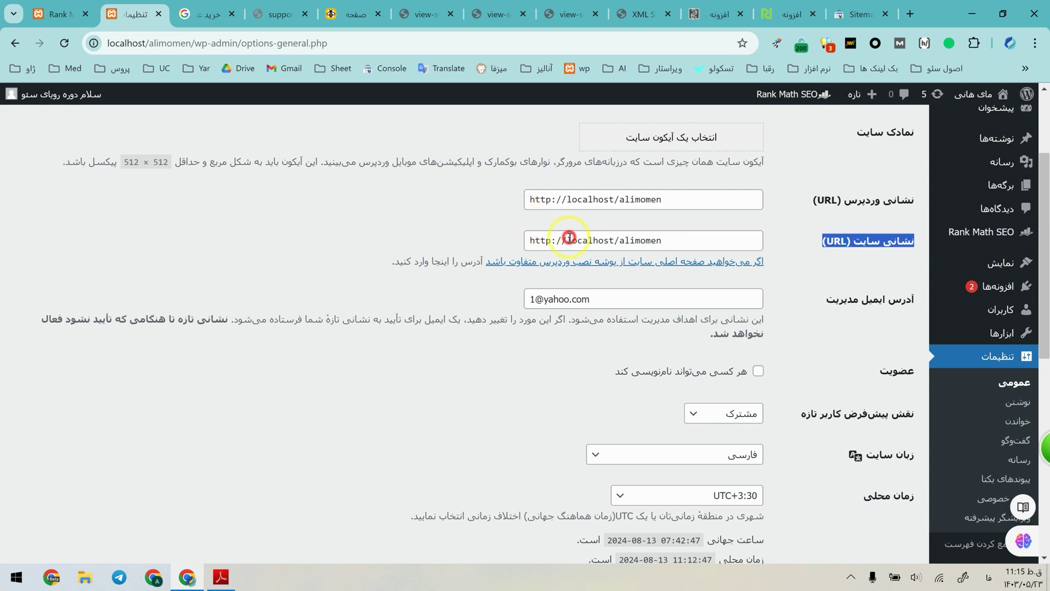
click(833, 225)
drag(903, 204, 799, 258)
click(799, 258)
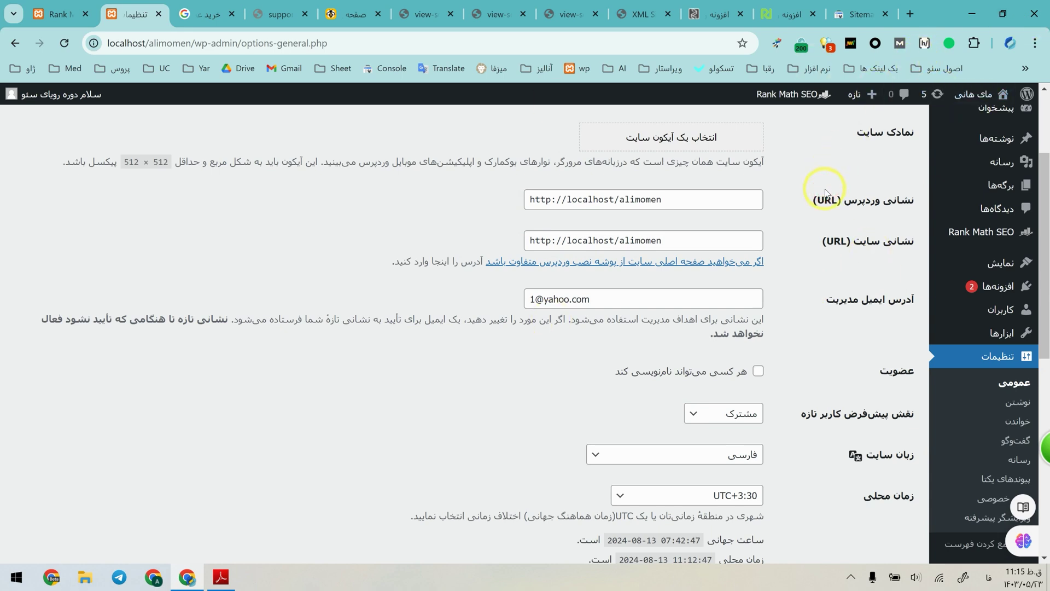
- Review the site title and tagline, highlighting the phrase "خرید عسل اصل" in the tagline
scroll(826, 193, up, 3)
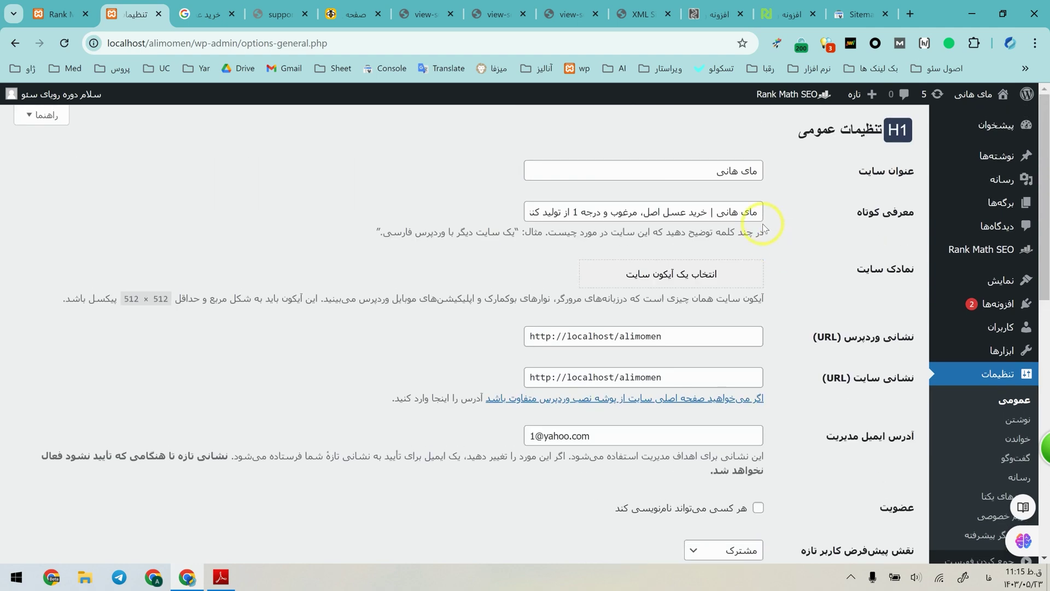
drag(710, 171, 788, 176)
click(719, 212)
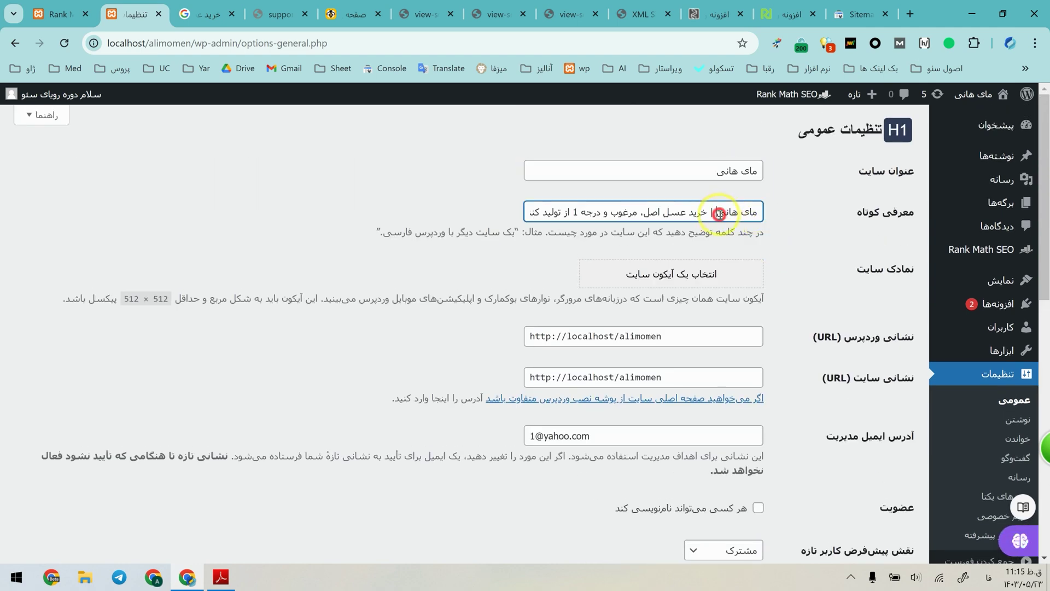
triple_click(719, 214)
click(720, 215)
drag(729, 215, 421, 219)
click(606, 212)
drag(656, 213, 723, 213)
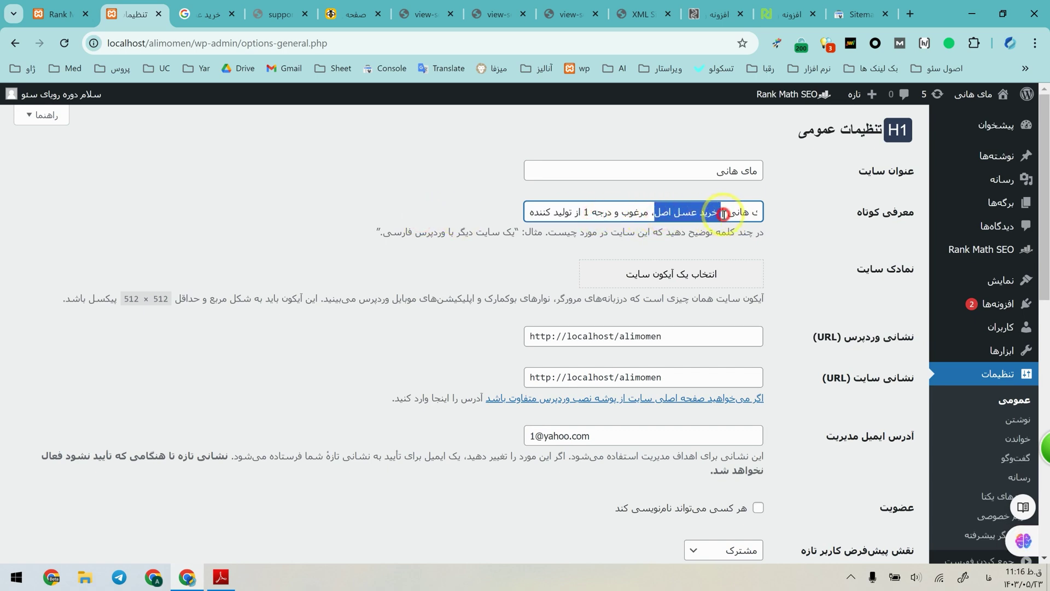
click(711, 213)
- Enter the example address site.com in a new browser tab without loading it, and return to the general settings
click(653, 345)
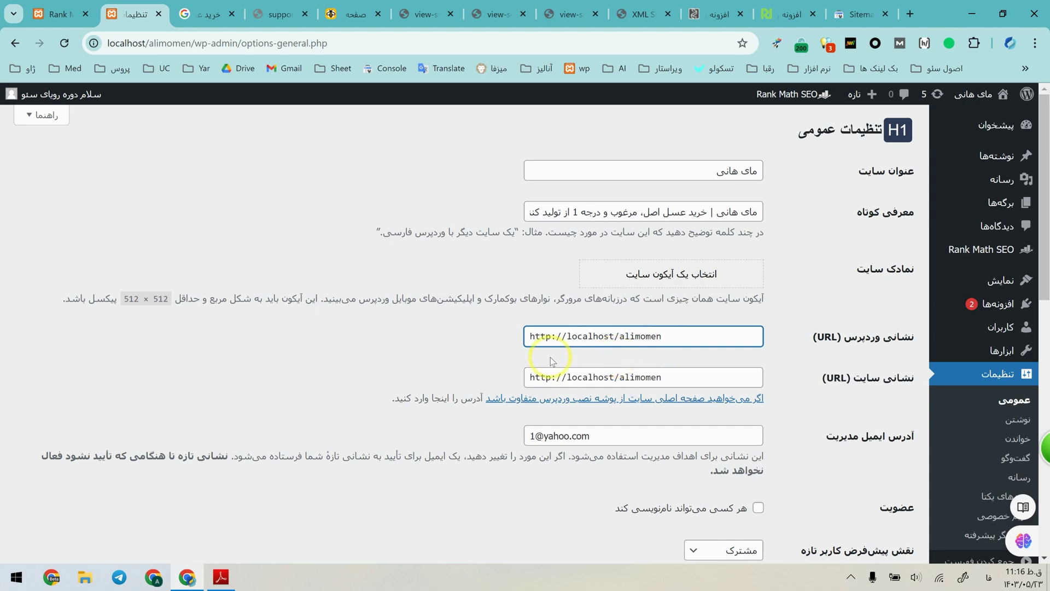
click(911, 13)
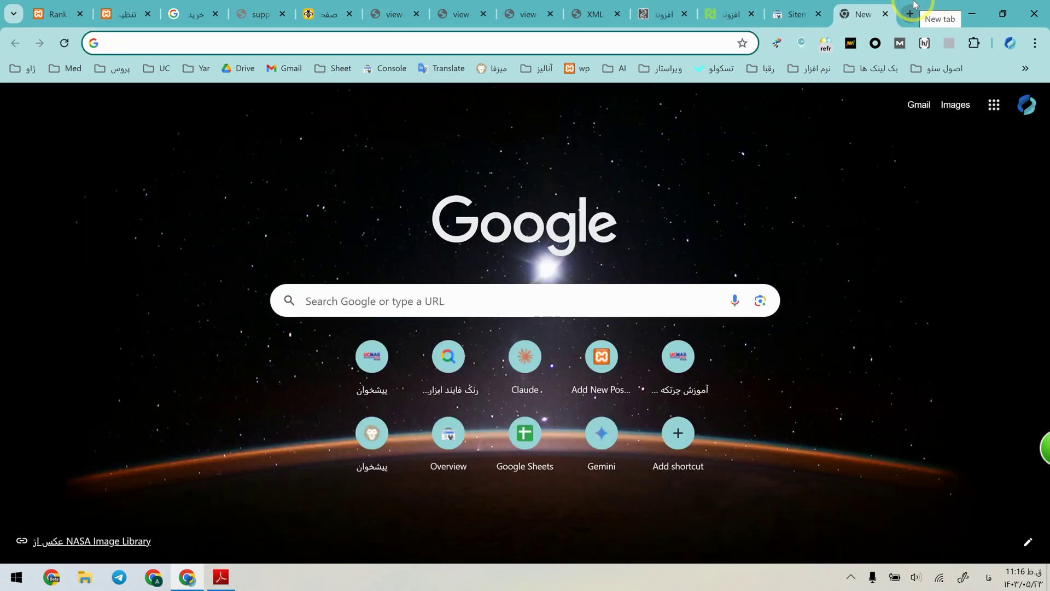
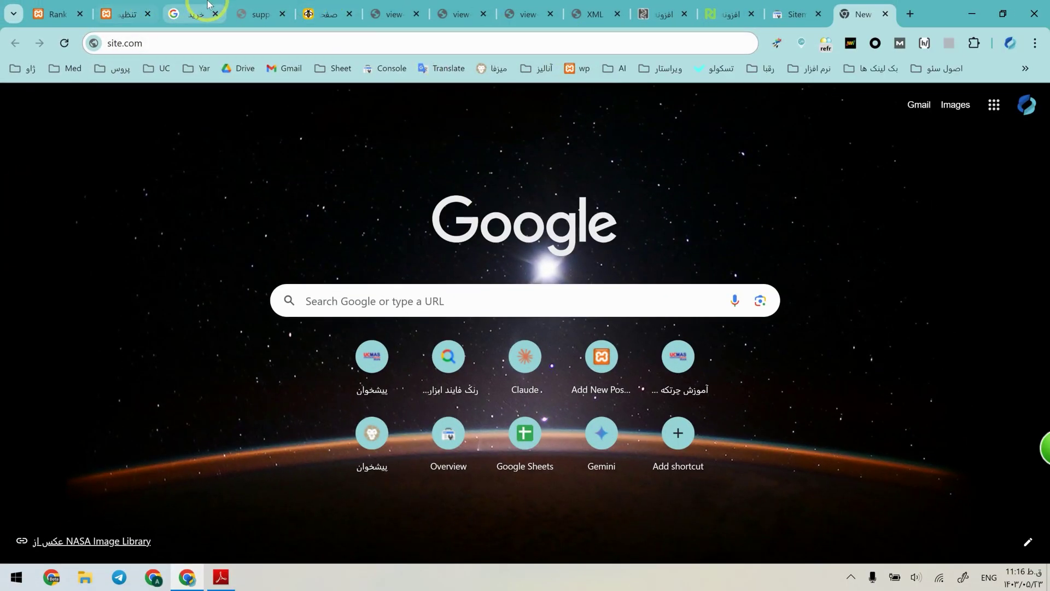
click(178, 4)
key(ctrl+shift+Tab)
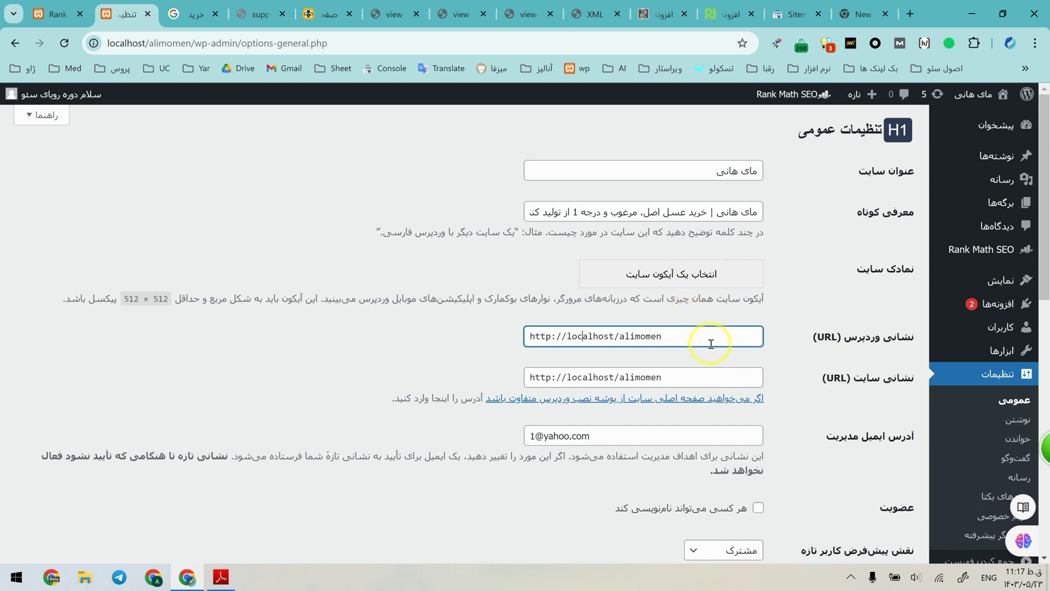
- Review the remaining general settings from membership to week start day, including language, time zone and date format, and save the changes
scroll(711, 344, down, 4)
scroll(629, 307, up, 3)
scroll(645, 306, down, 10)
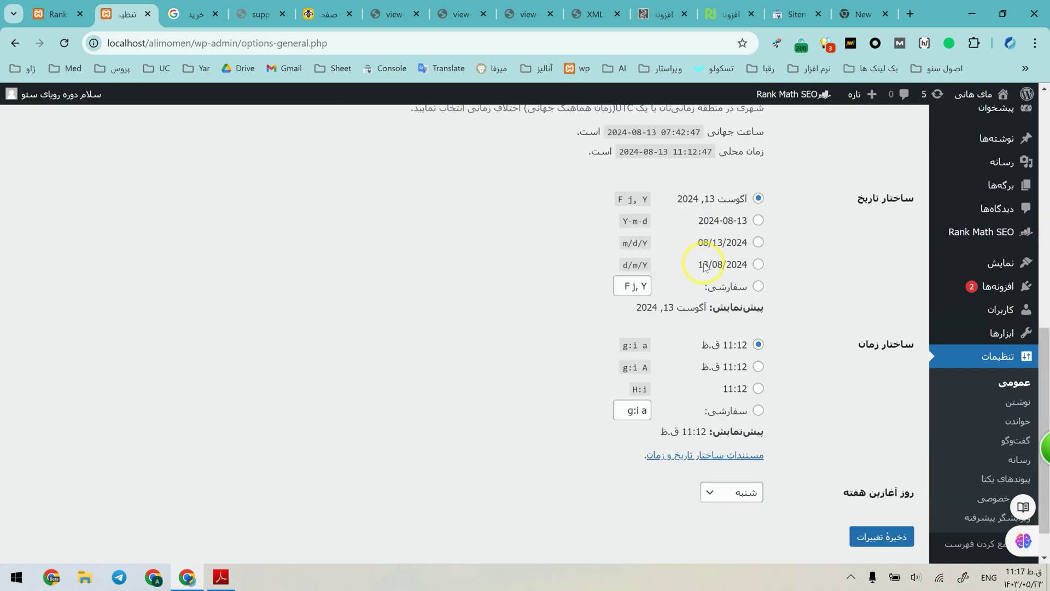
scroll(705, 267, up, 2)
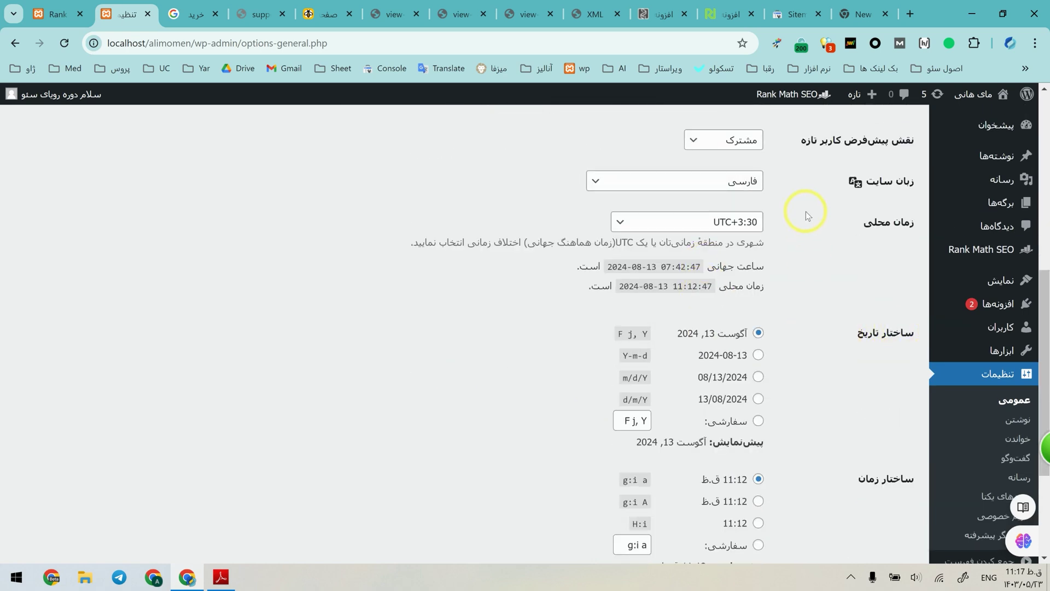
scroll(601, 468, down, 2)
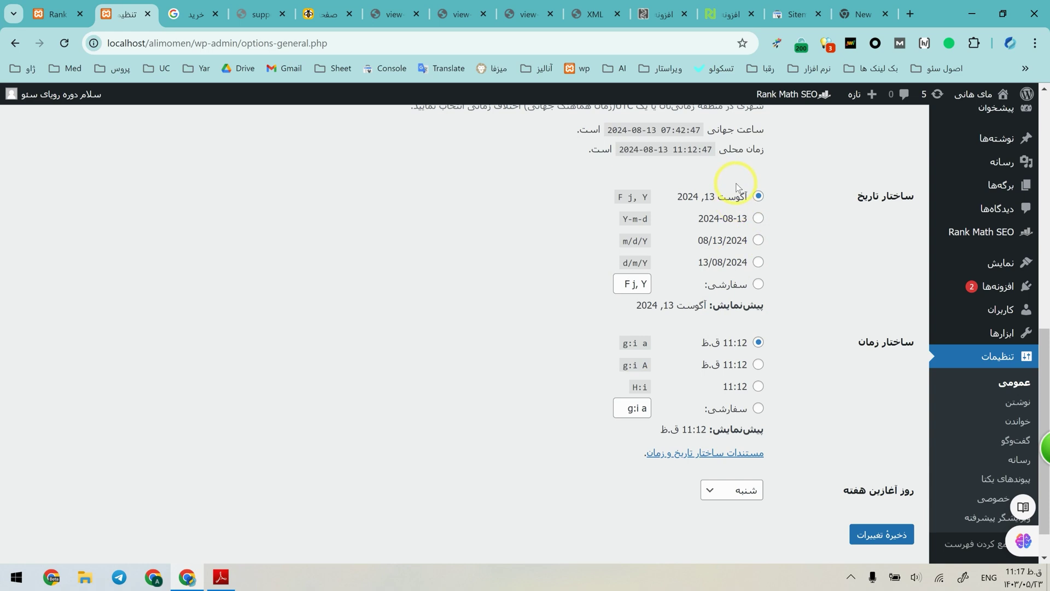
scroll(706, 222, up, 5)
scroll(717, 238, down, 6)
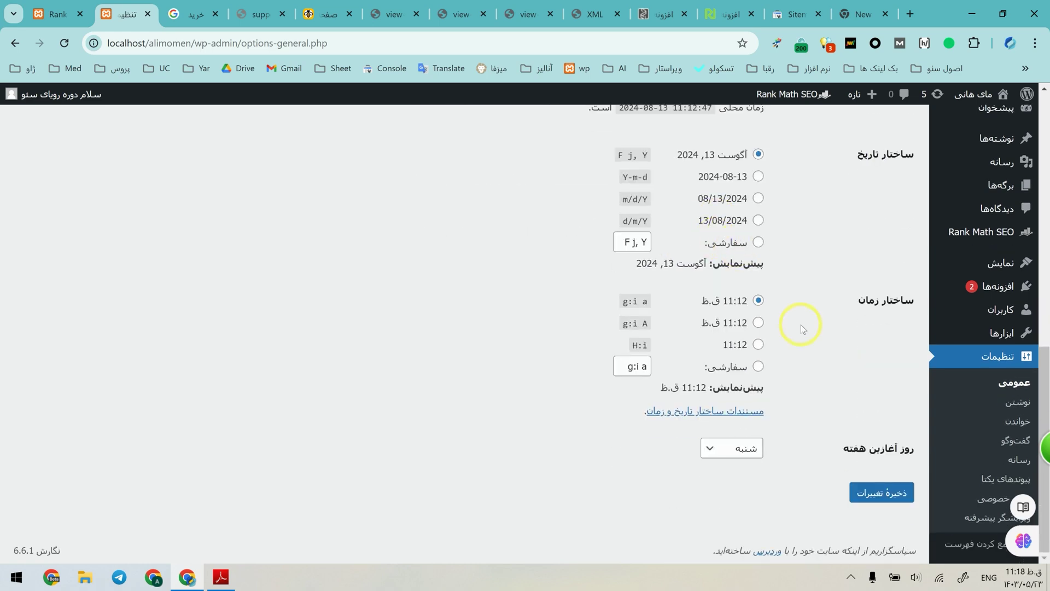
scroll(801, 327, up, 6)
scroll(778, 281, down, 6)
click(881, 498)
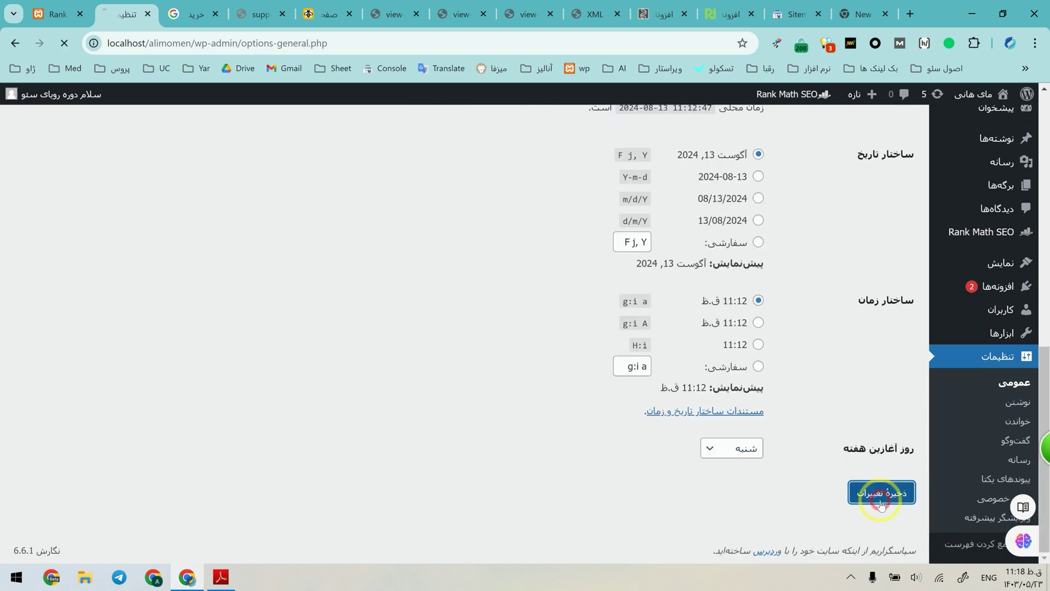
- Open the Writing settings and look through the editor, post-by-email and update service options
click(1010, 419)
scroll(798, 284, down, 4)
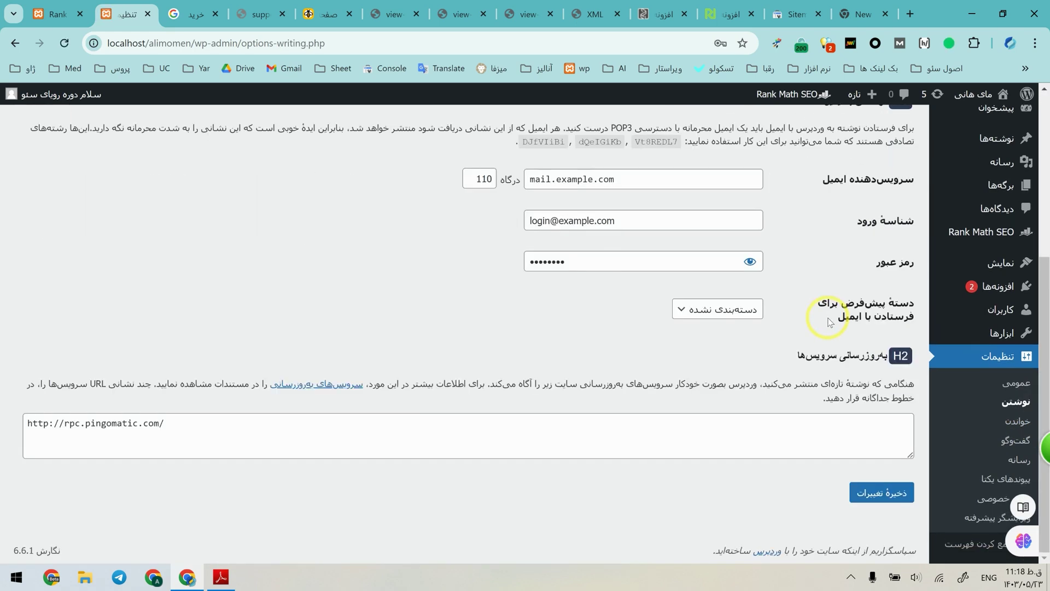
scroll(805, 269, up, 4)
scroll(973, 410, down, 1)
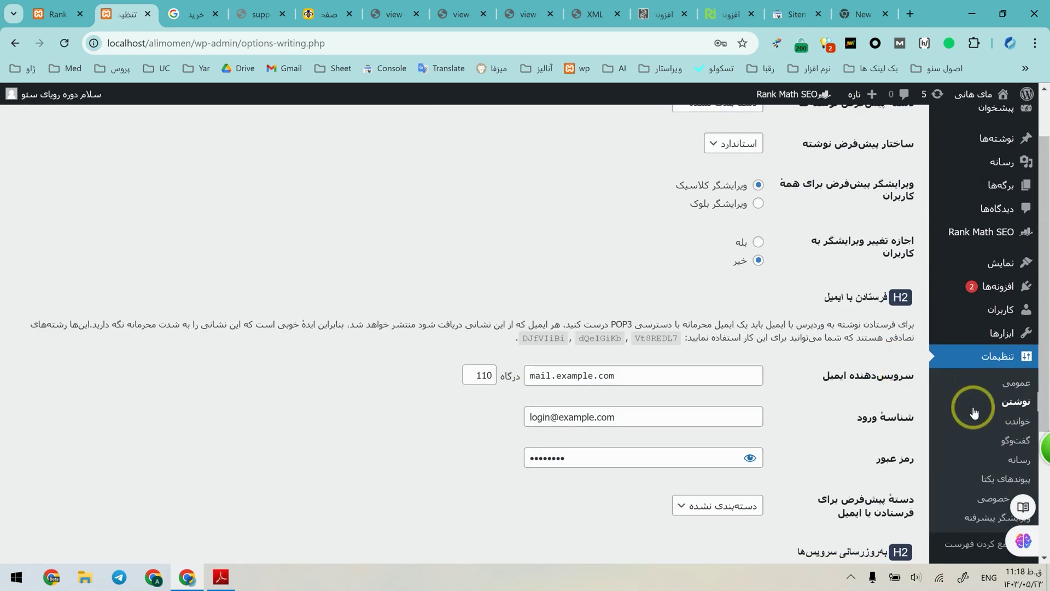
- Open the Reading settings, switch the homepage display to a static page (برگه یکتا), and check the front page list
click(1016, 431)
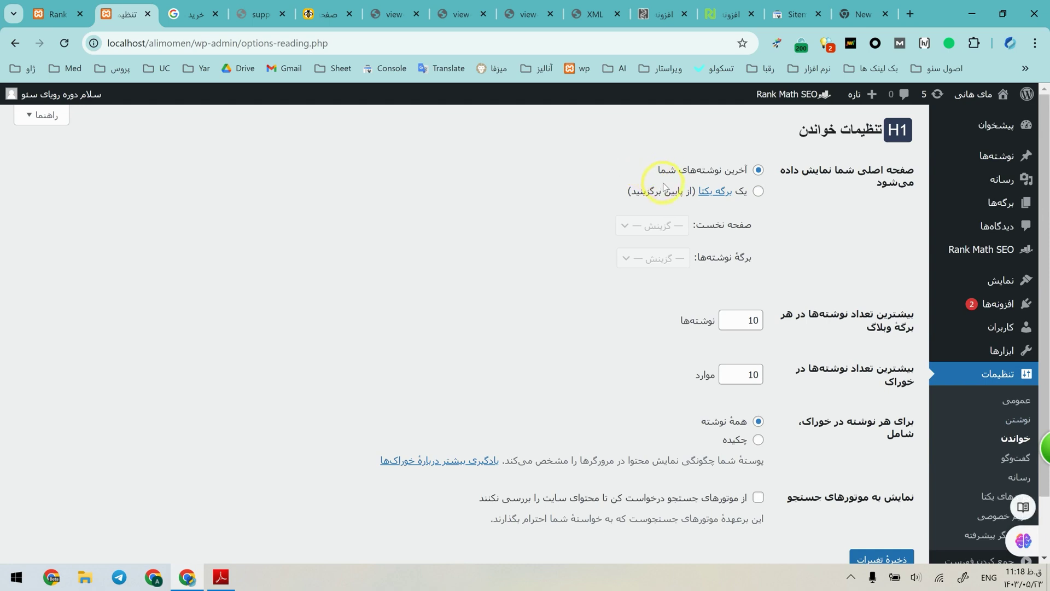
drag(881, 131, 733, 143)
click(779, 148)
drag(914, 168, 883, 182)
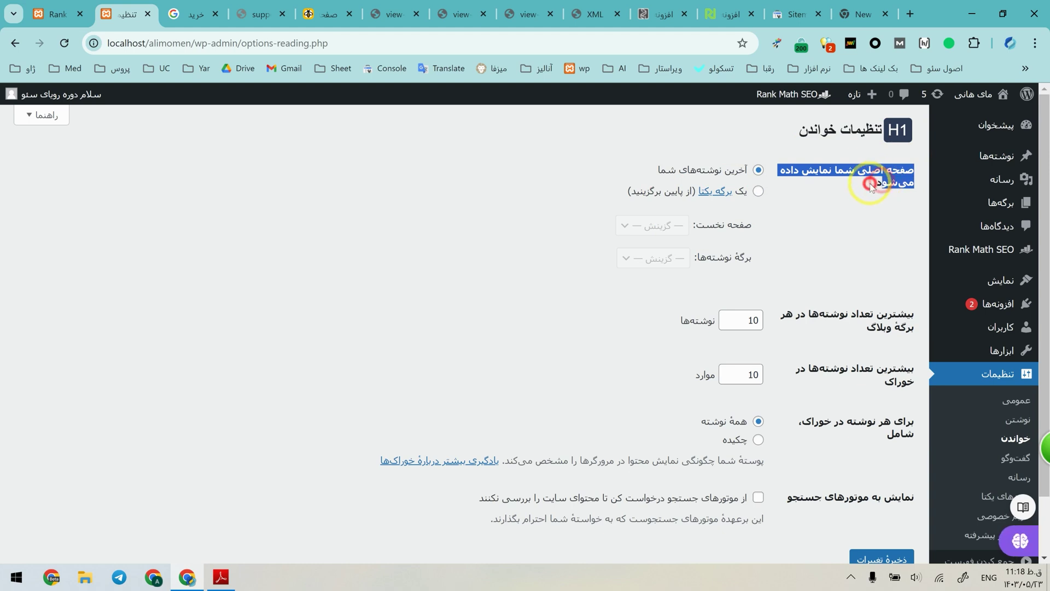
click(873, 180)
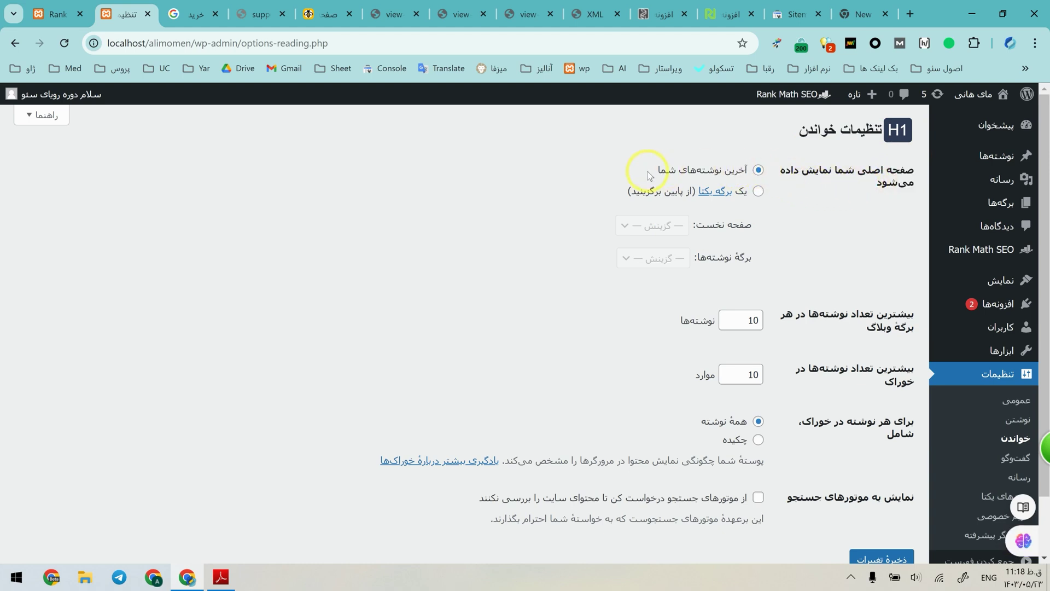
click(760, 194)
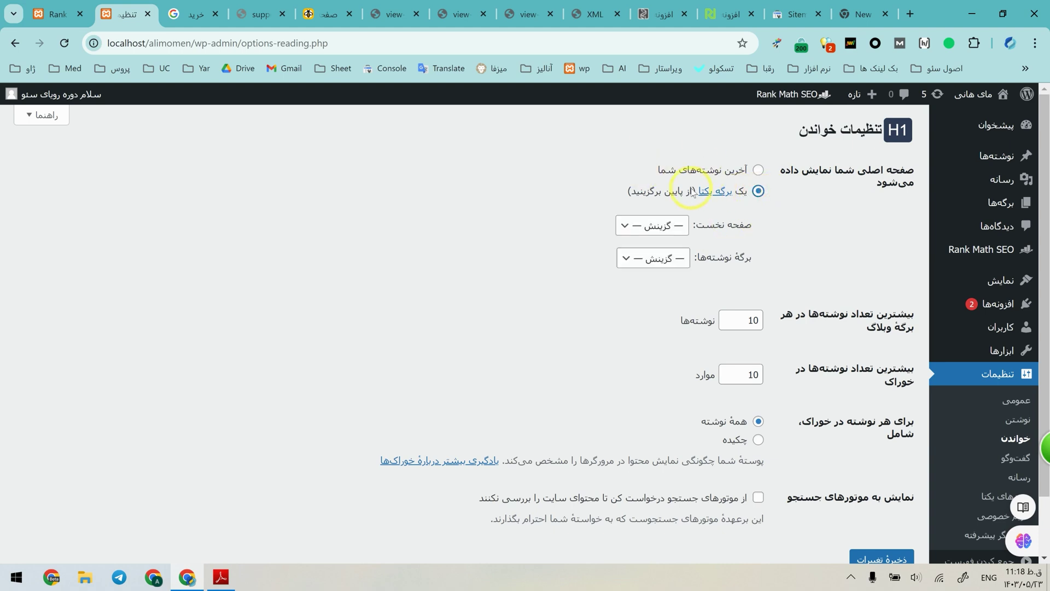
click(674, 238)
click(669, 229)
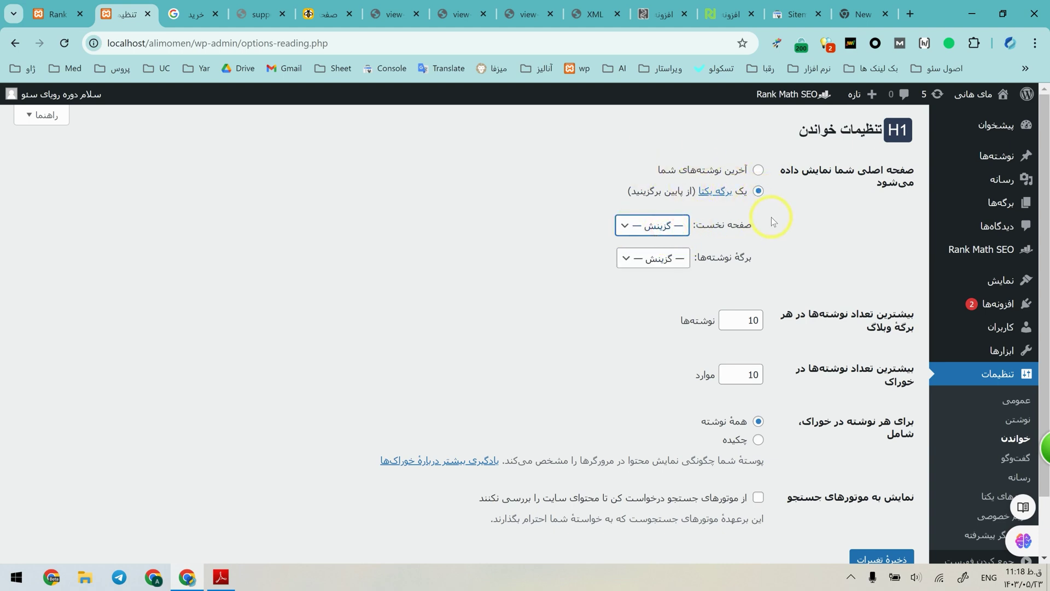
- Set the feed to include only the excerpt (چکیده) of each post, and save the Reading settings
scroll(789, 239, down, 1)
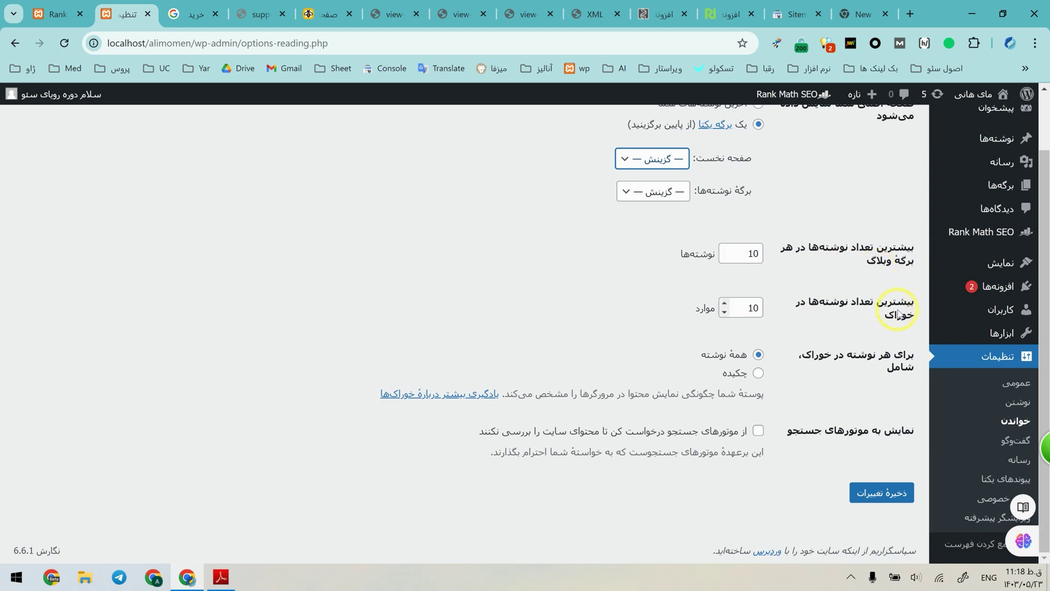
drag(908, 354, 885, 367)
click(884, 368)
click(758, 373)
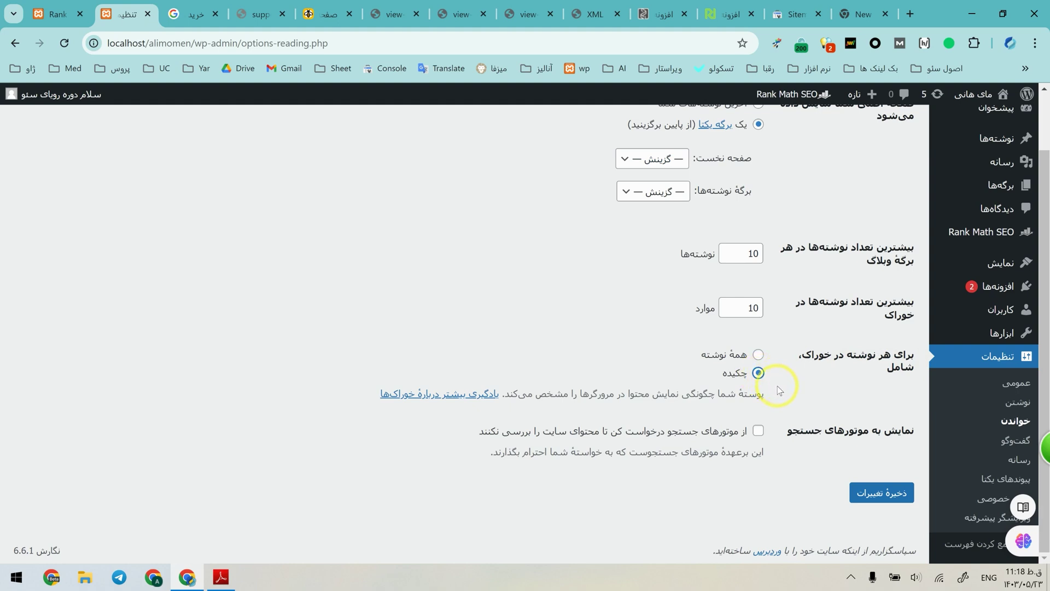
scroll(817, 417, up, 1)
scroll(818, 417, down, 1)
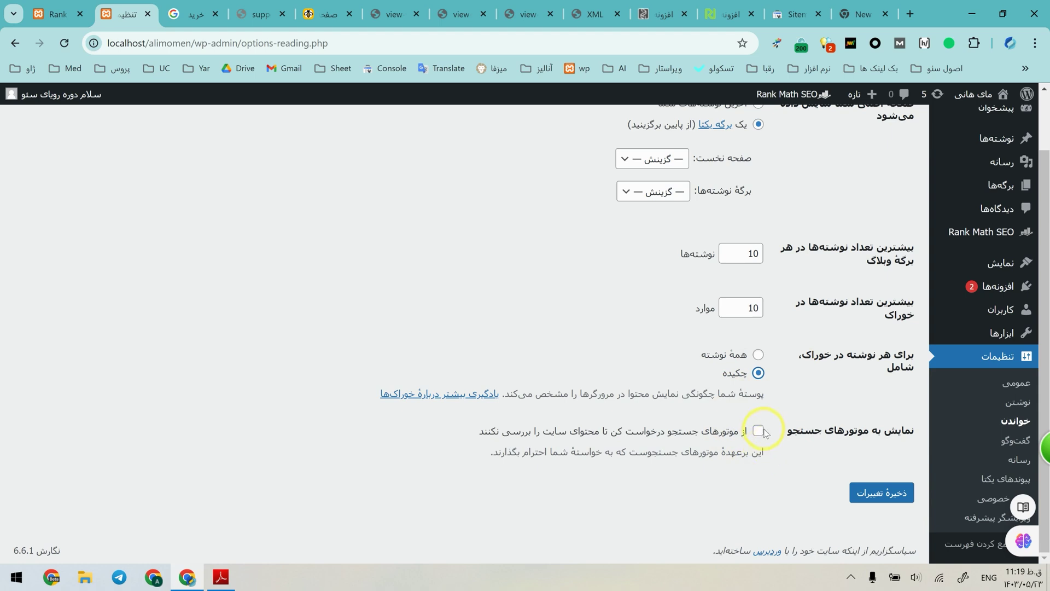
click(867, 501)
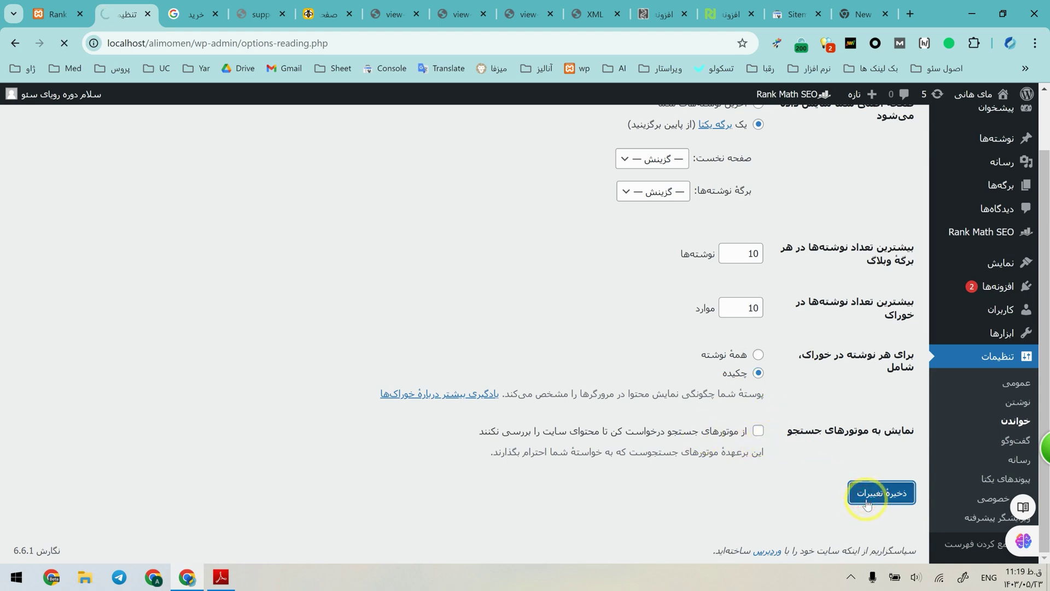
- Open the Discussion settings and look through the comment, moderation and avatar options
click(1023, 464)
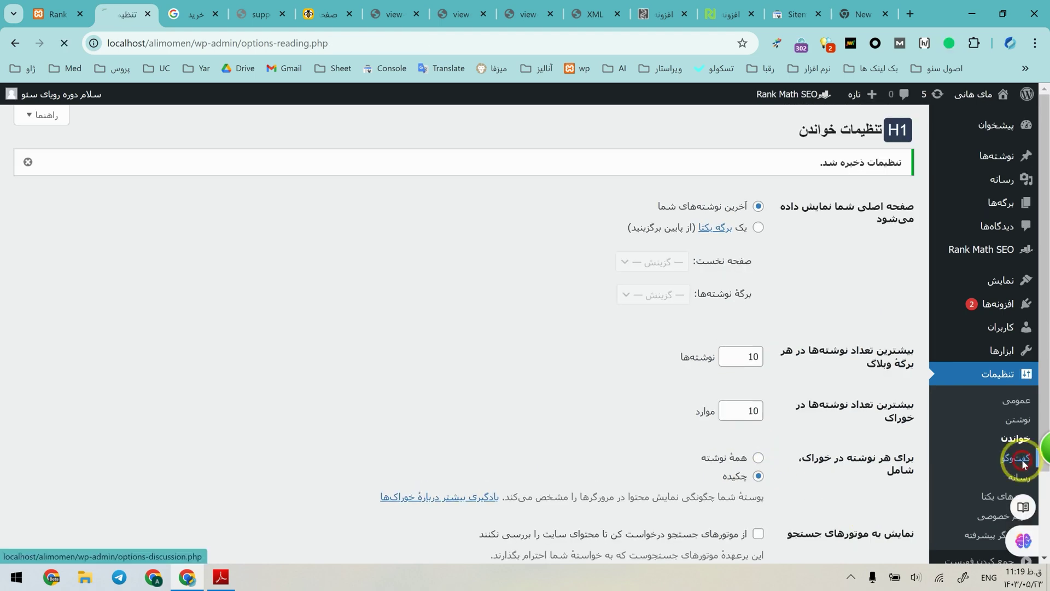
scroll(810, 274, down, 15)
scroll(821, 285, down, 5)
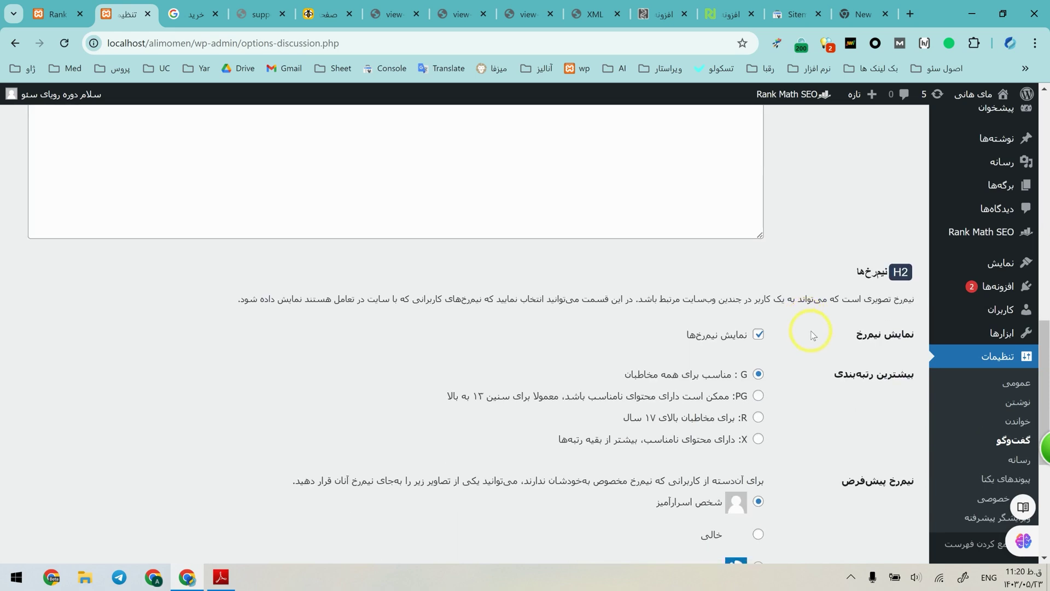
scroll(815, 336, down, 1)
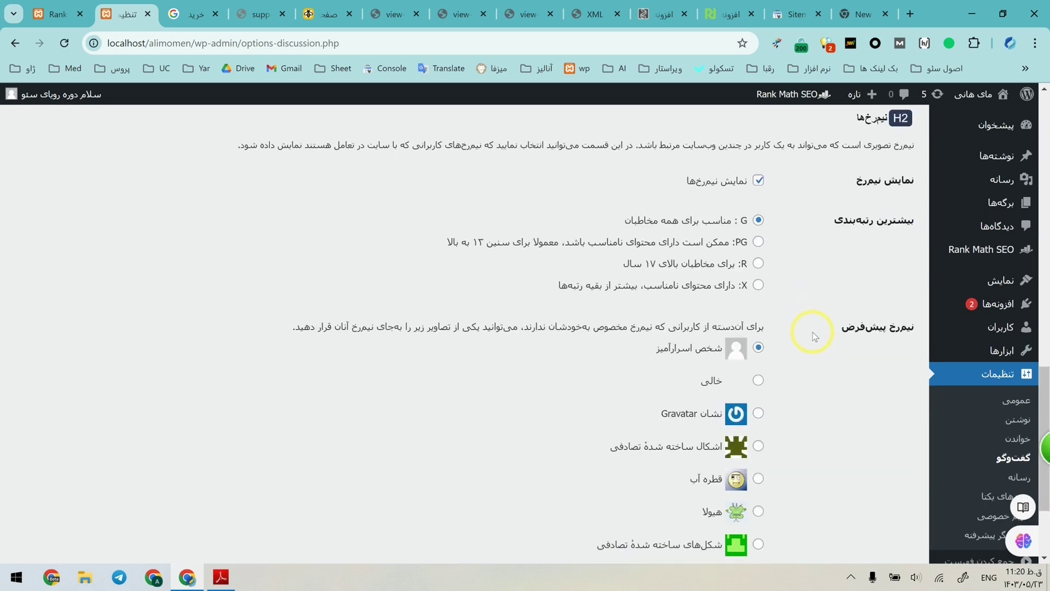
scroll(815, 336, up, 12)
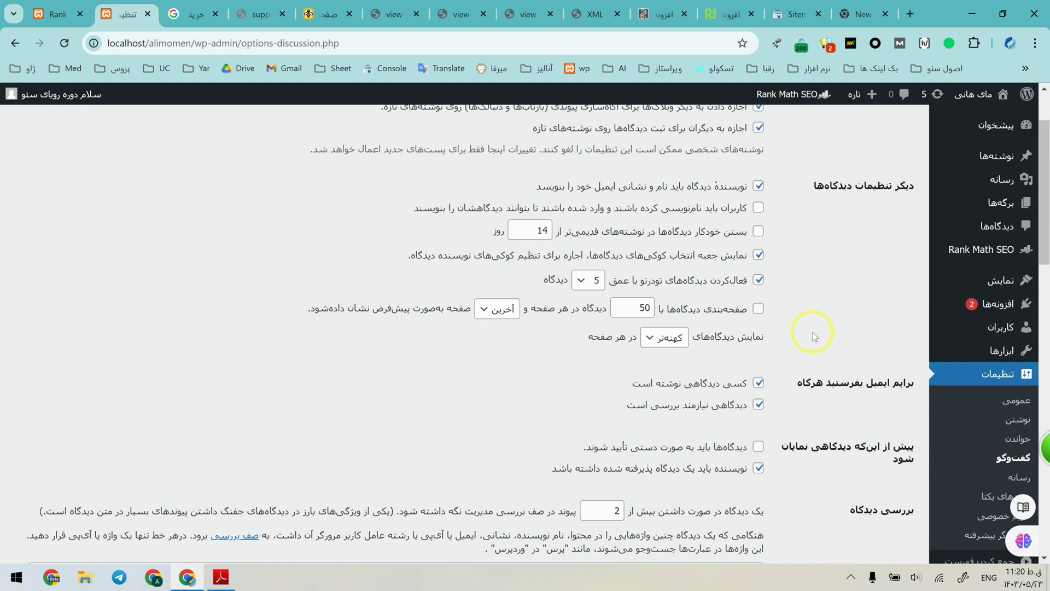
scroll(952, 432, down, 12)
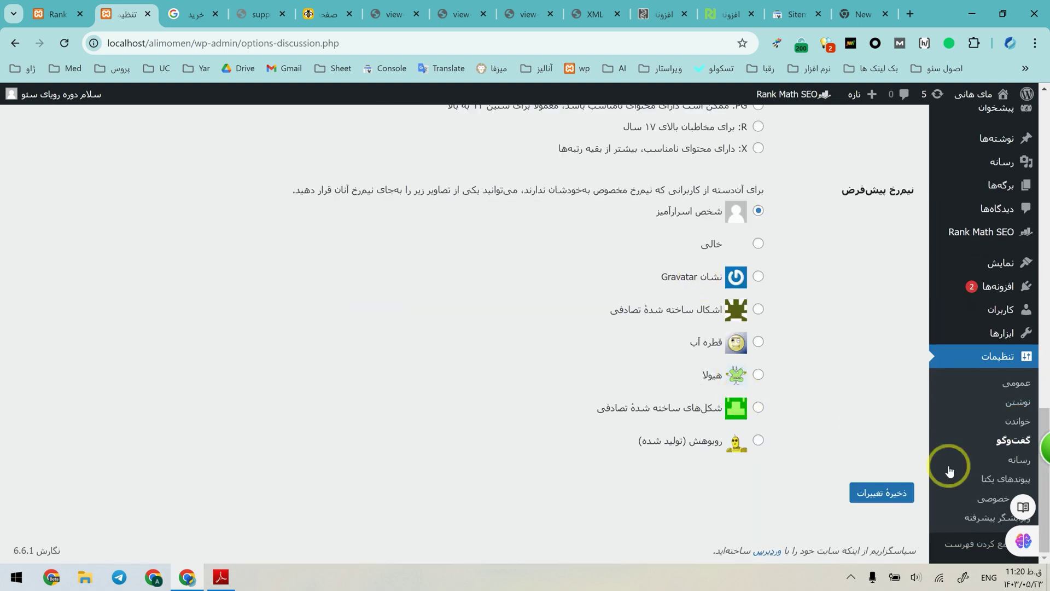
- Open the Media settings and examine the thumbnail, medium and large image sizes and the upload organization option
click(997, 466)
scroll(768, 218, down, 3)
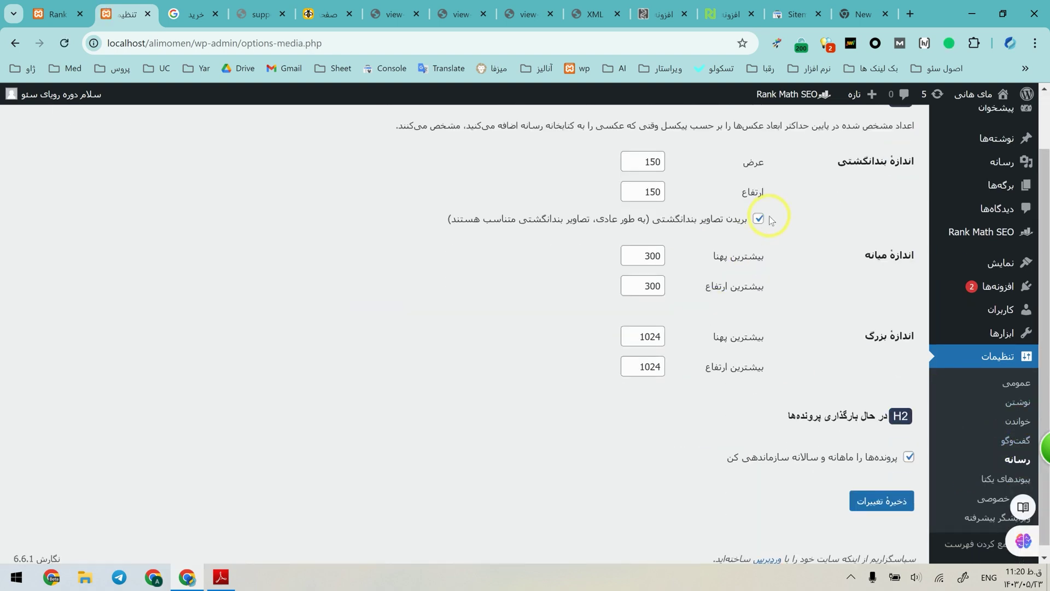
scroll(792, 270, up, 3)
scroll(809, 252, down, 3)
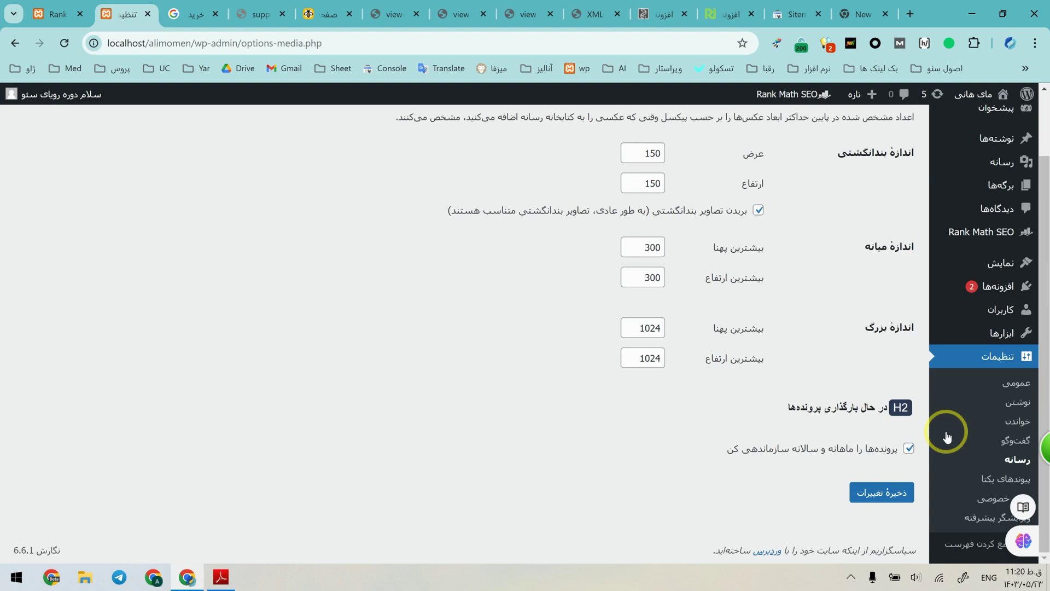
- Open the Permalink settings, choose the post name structure, and switch to the custom structure with /%postname%/
click(986, 484)
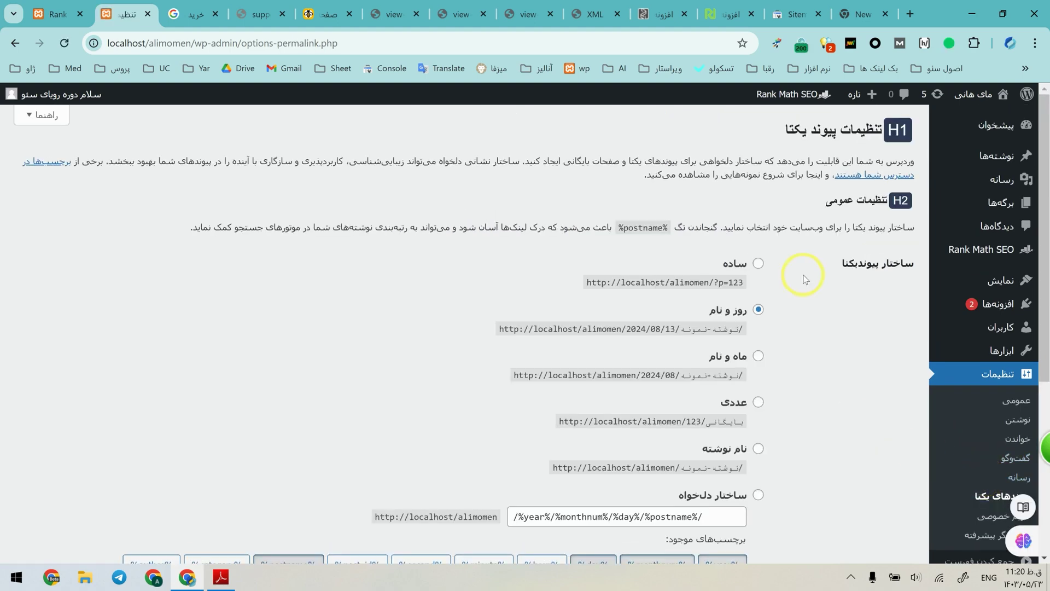
scroll(816, 284, down, 4)
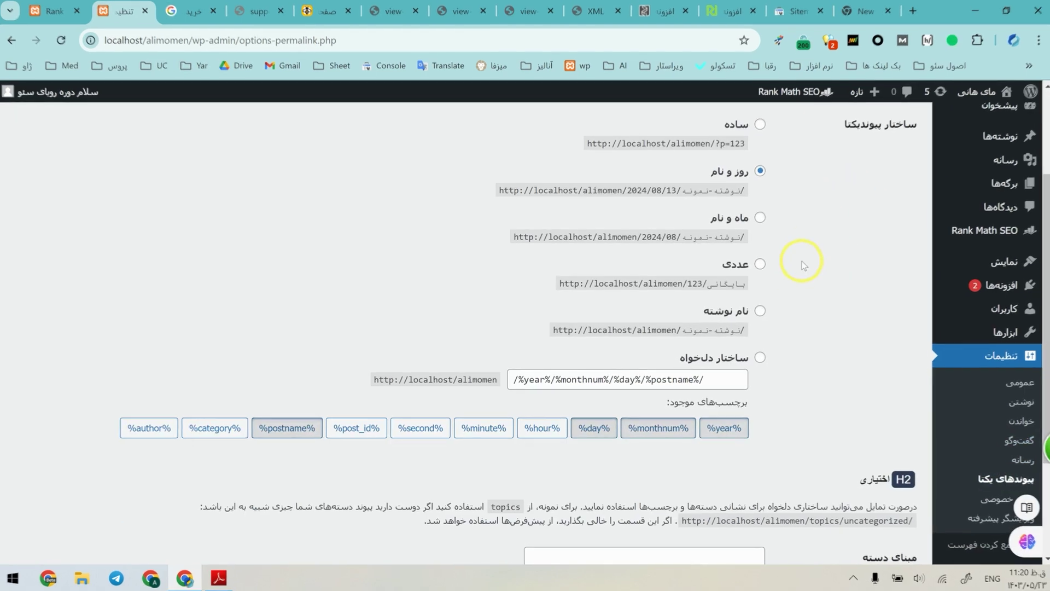
click(784, 300)
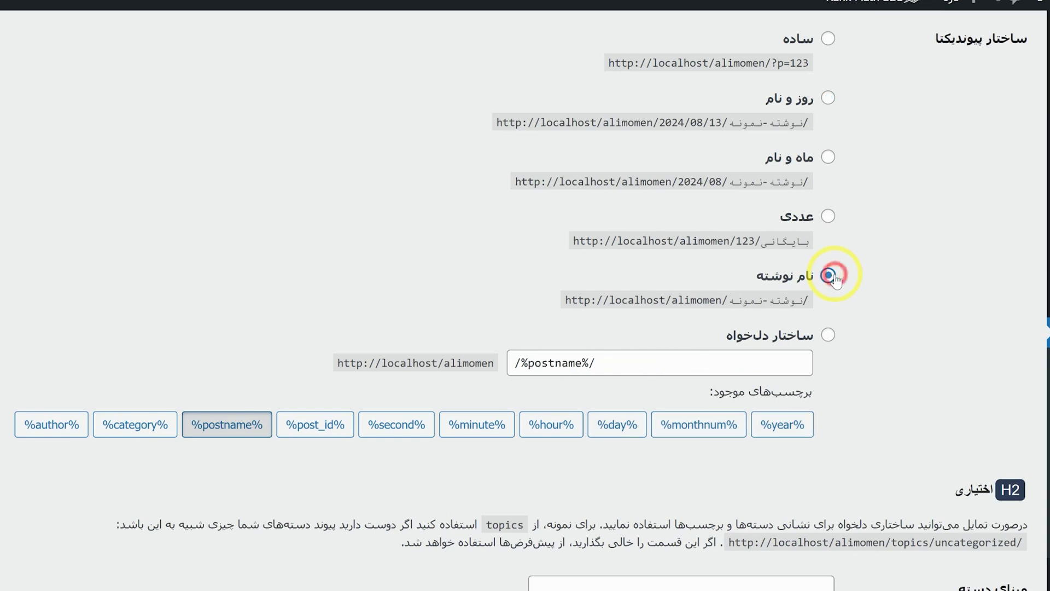
click(830, 335)
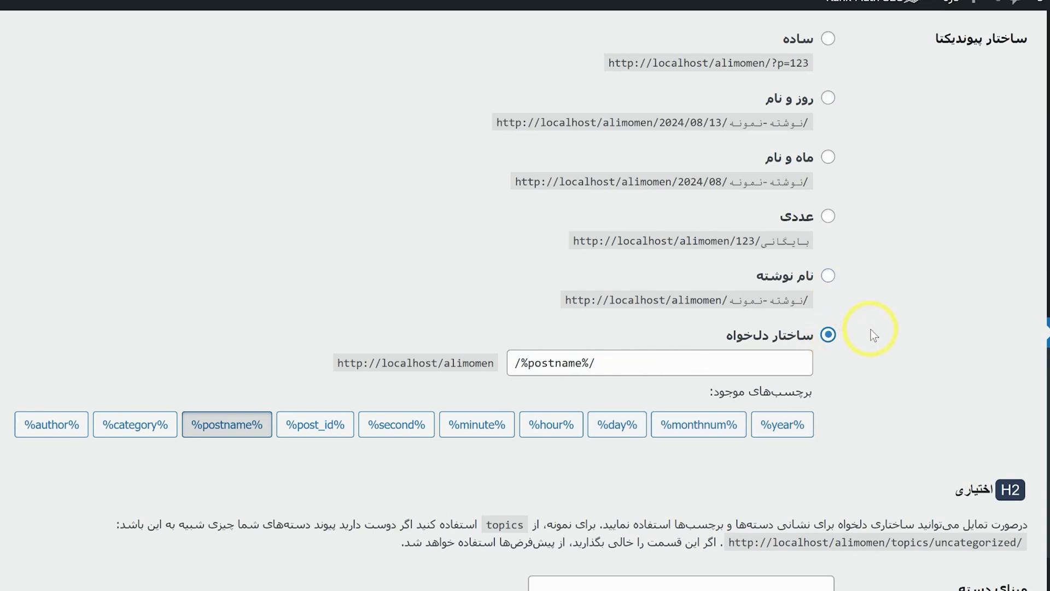
scroll(834, 278, up, 2)
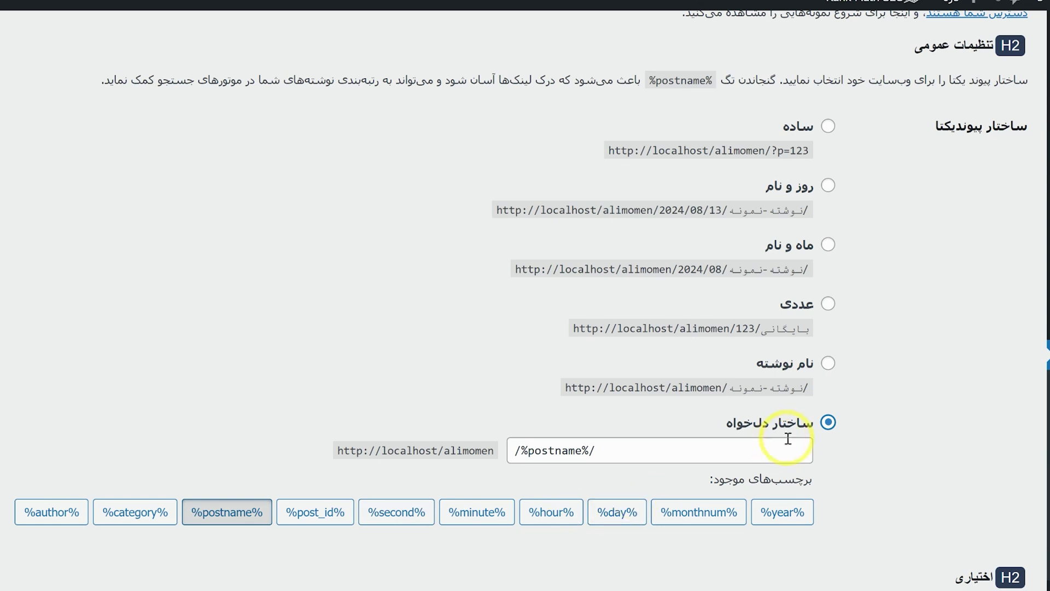
- Open the article "نحوه مصرف بره موم چگونه است؟" in the asalo.ir magazine and examine its URL structure
drag(635, 450, 477, 446)
click(541, 406)
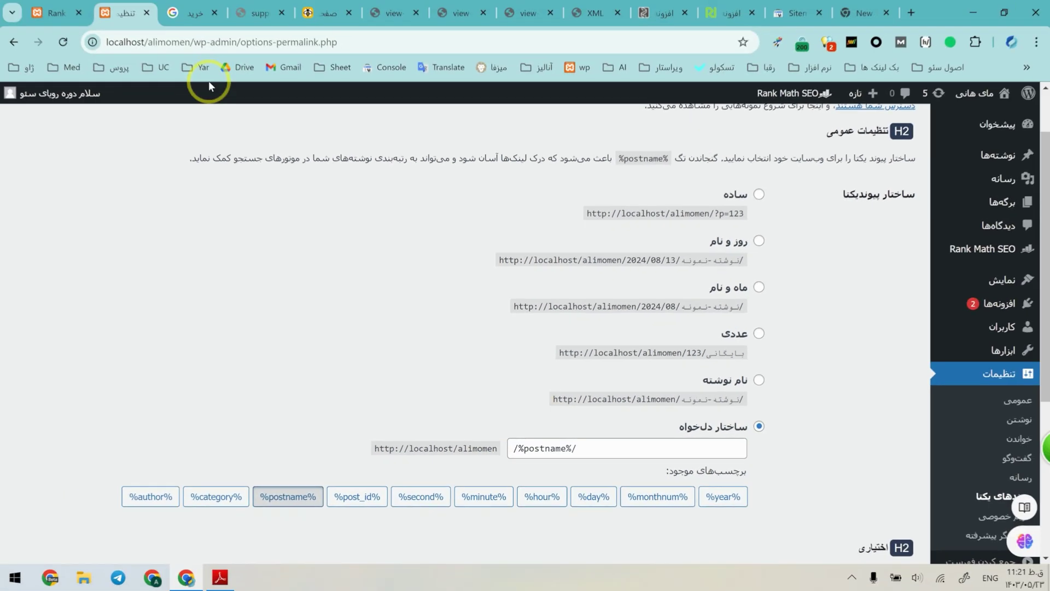
click(390, 13)
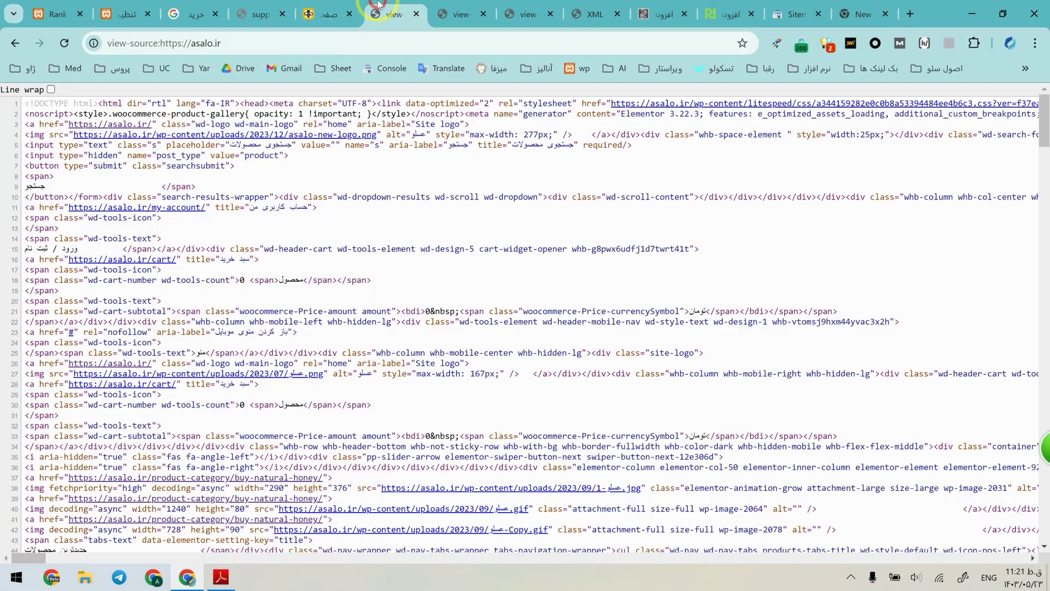
click(328, 13)
click(752, 161)
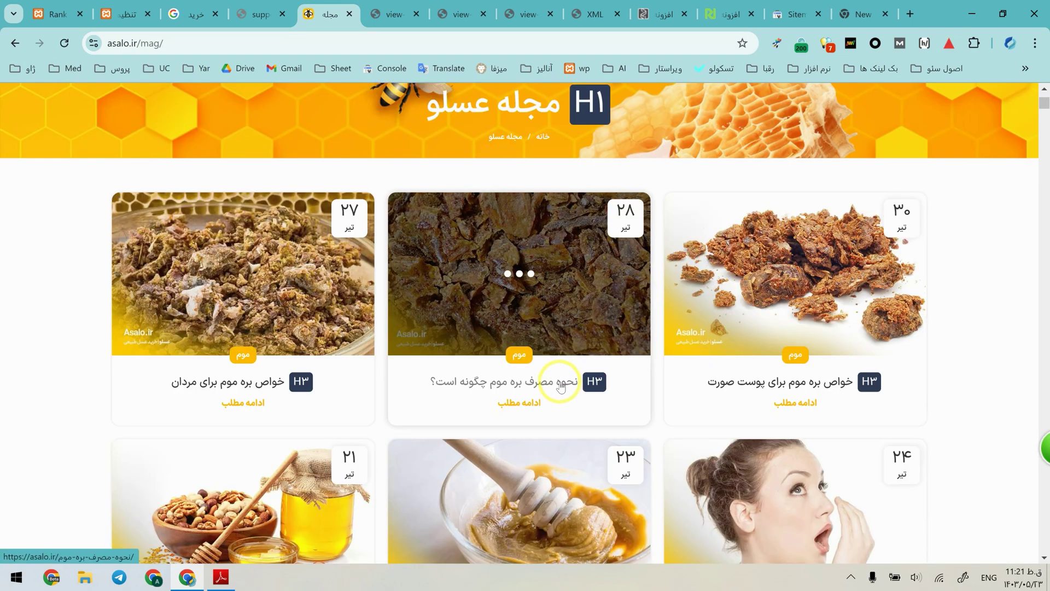
click(562, 383)
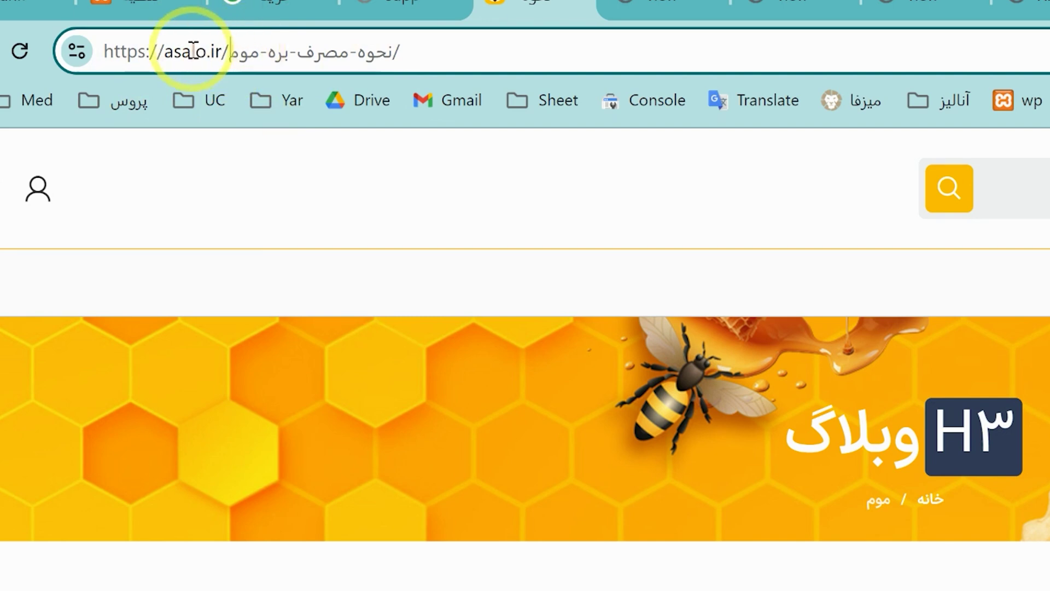
drag(145, 52, 465, 66)
click(823, 471)
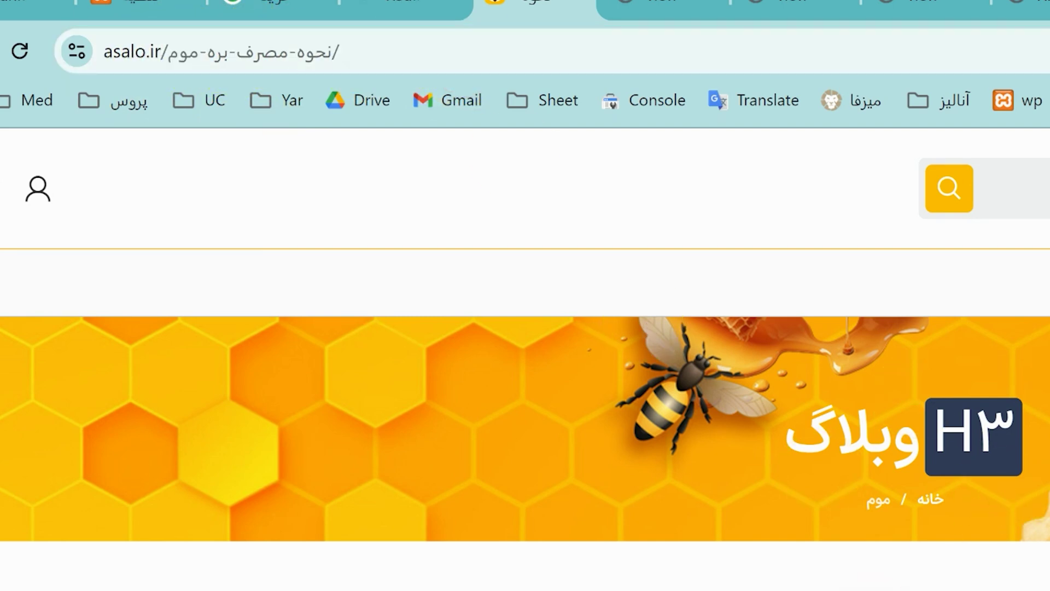
- Examine the asalo.ir/mag/ address of the magazine page and compare its path with the article's URL
drag(169, 58, 221, 61)
click(291, 57)
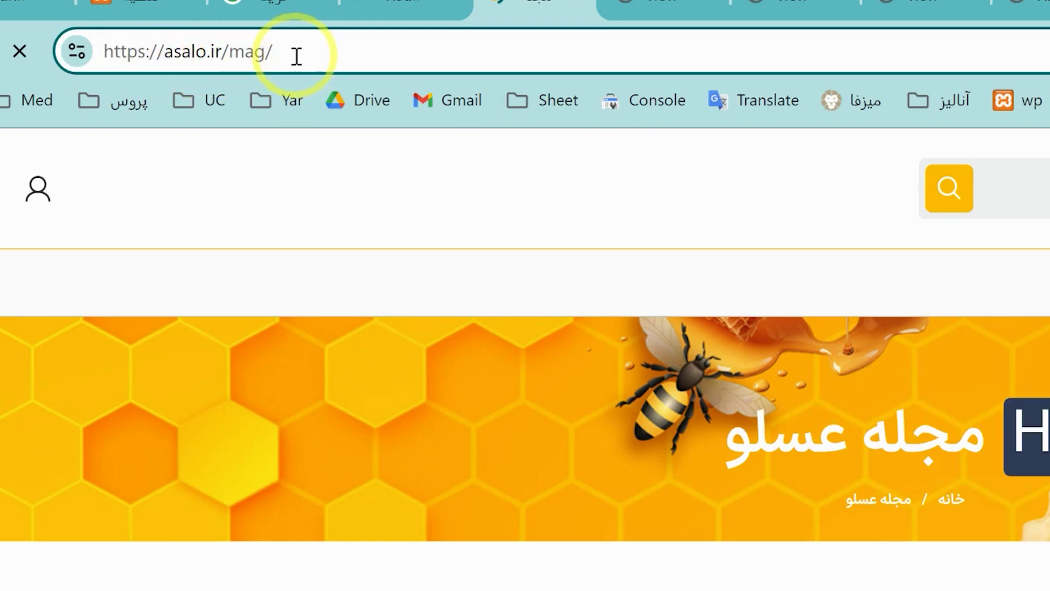
drag(220, 59, 275, 60)
click(311, 57)
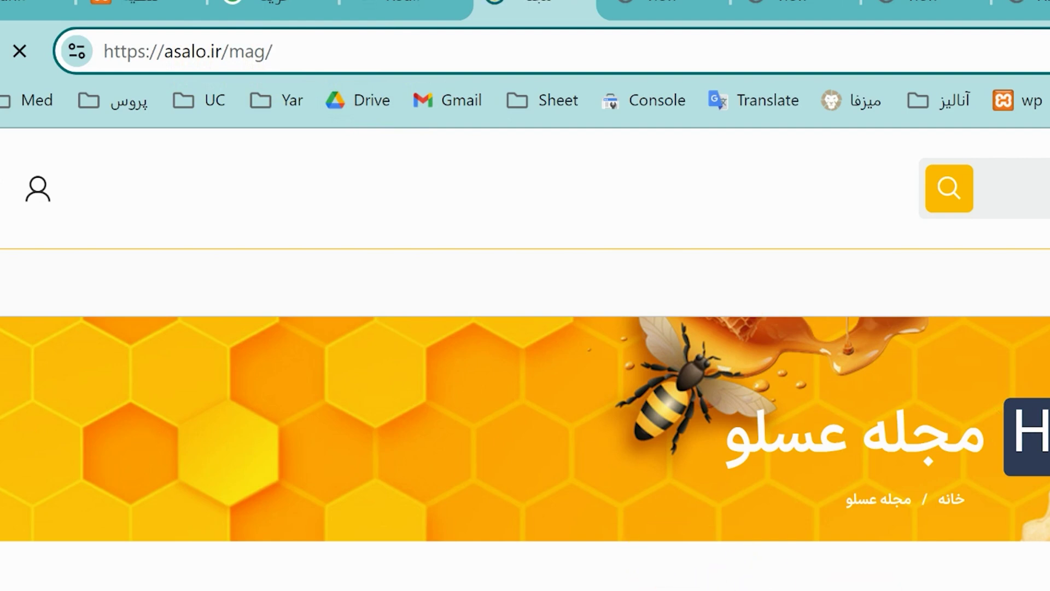
click(813, 590)
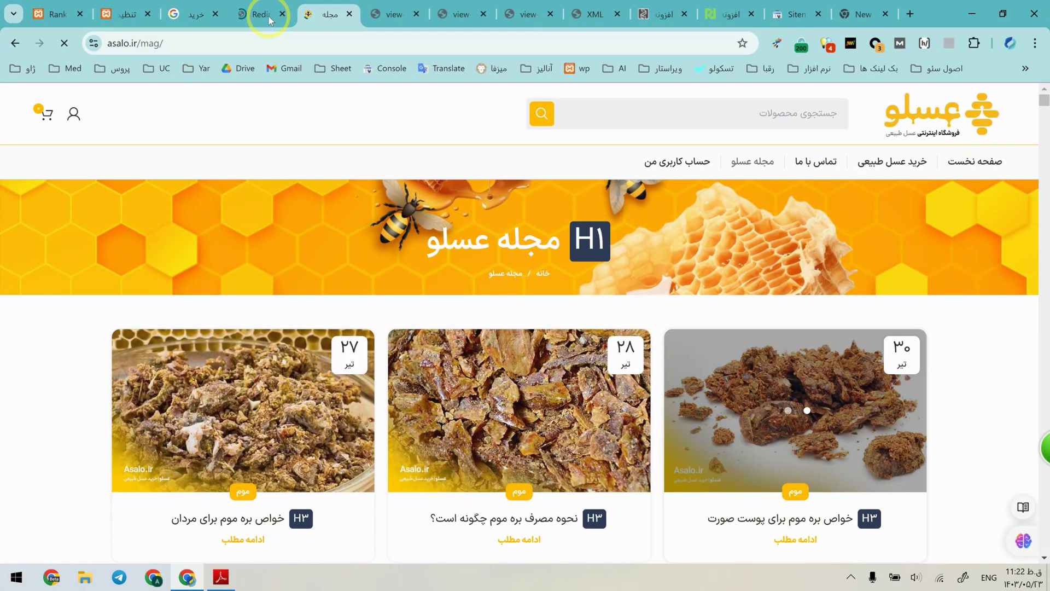
- Return to the WordPress permalink settings and set the custom structure to /mag/%postname%/
click(194, 13)
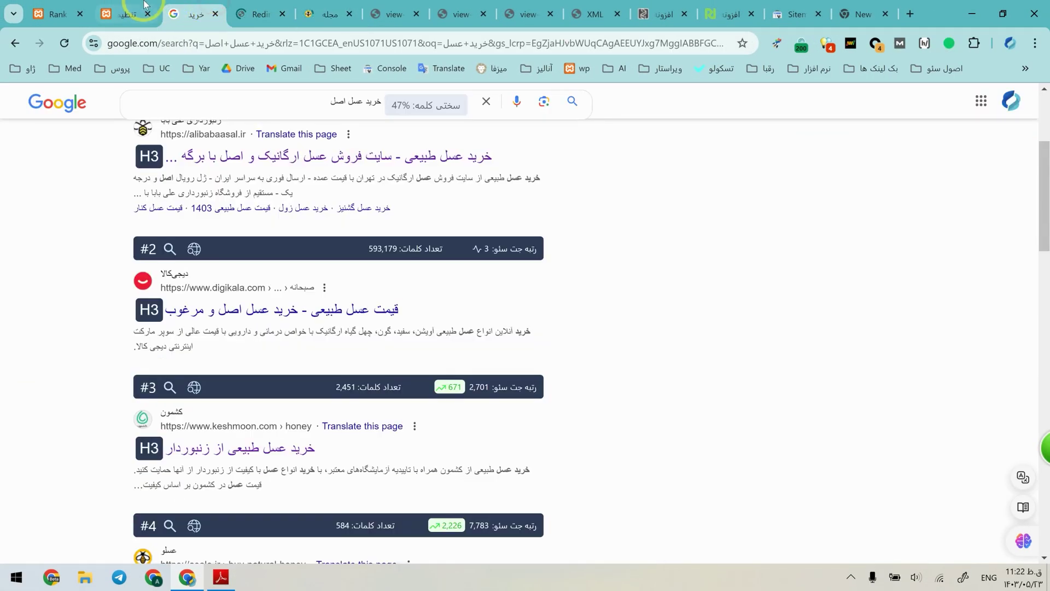
click(134, 12)
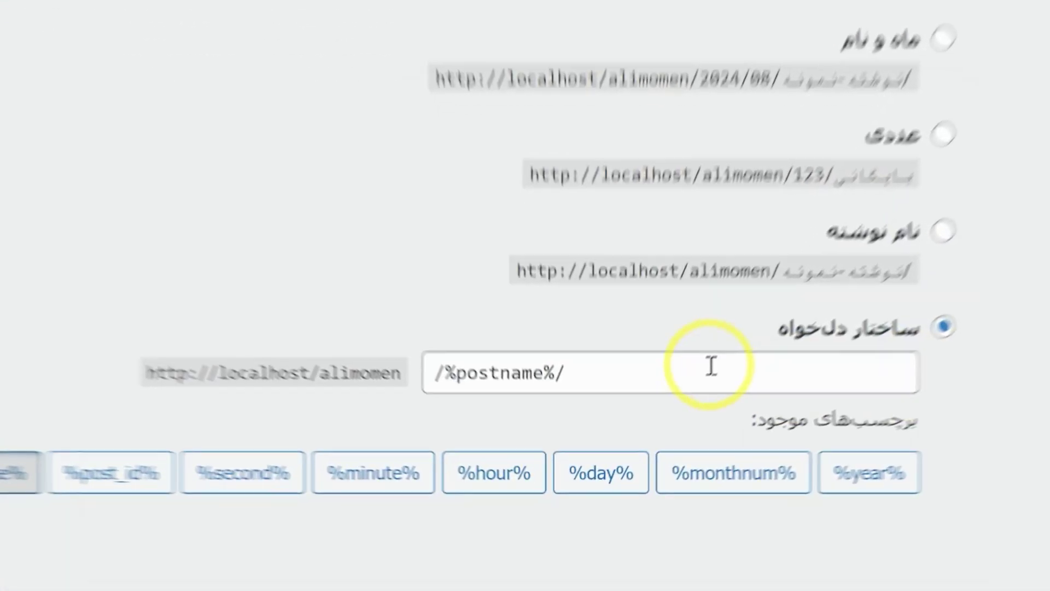
click(406, 353)
text(mag)
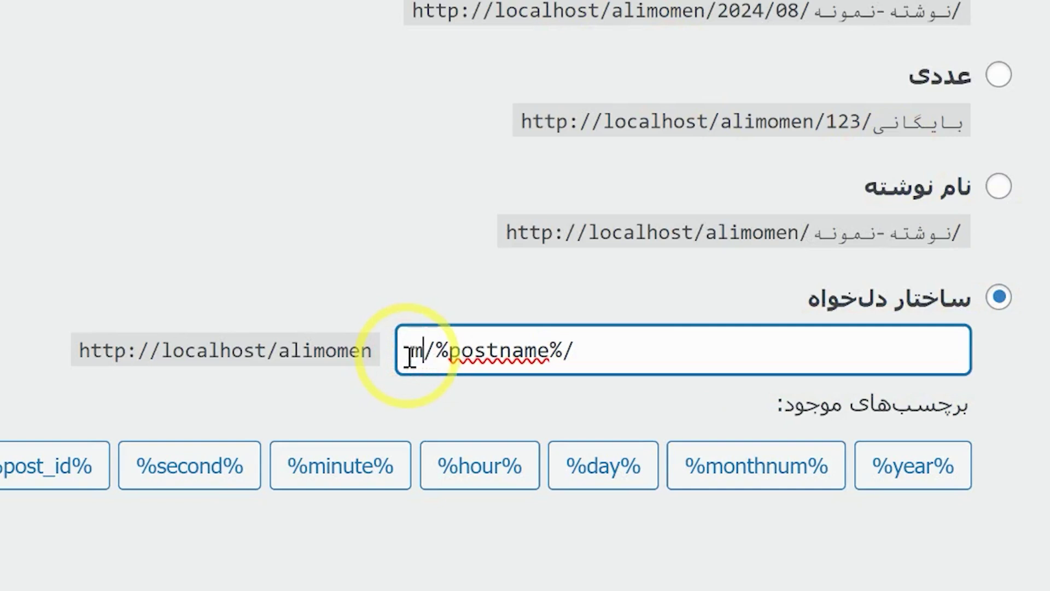
click(406, 351)
text(/mag)
drag(474, 350, 675, 352)
click(684, 353)
- Check the slashes around mag in the custom structure and save the permalink settings
drag(424, 352, 399, 351)
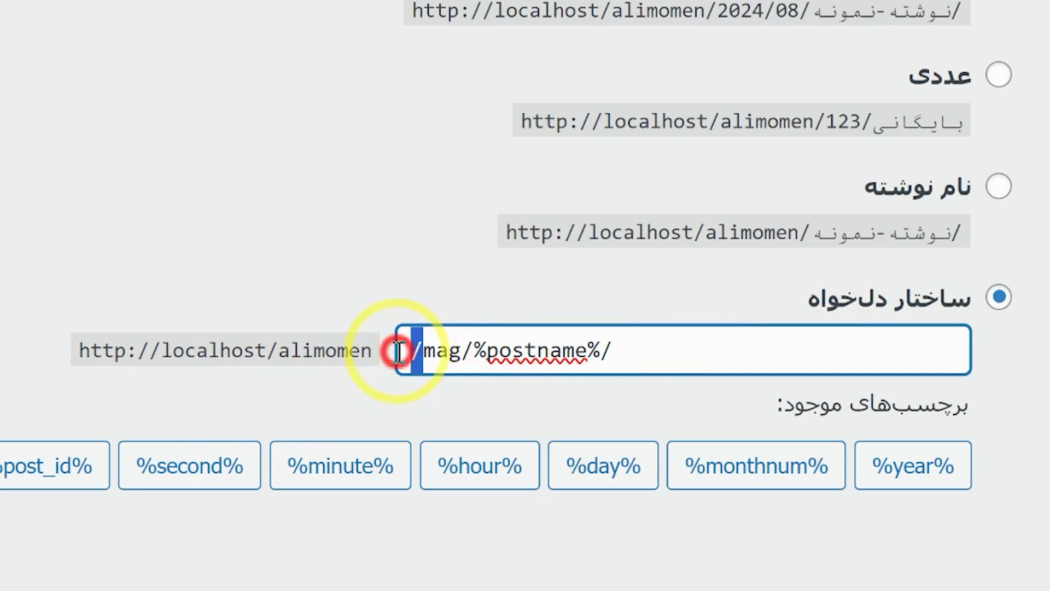
click(447, 343)
click(414, 356)
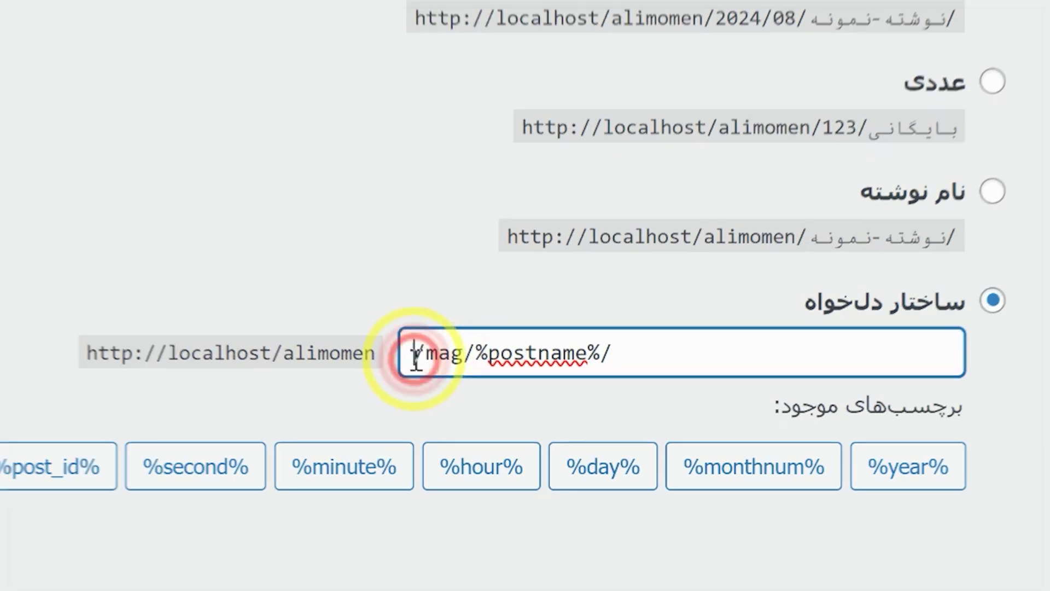
click(456, 358)
scroll(855, 239, down, 7)
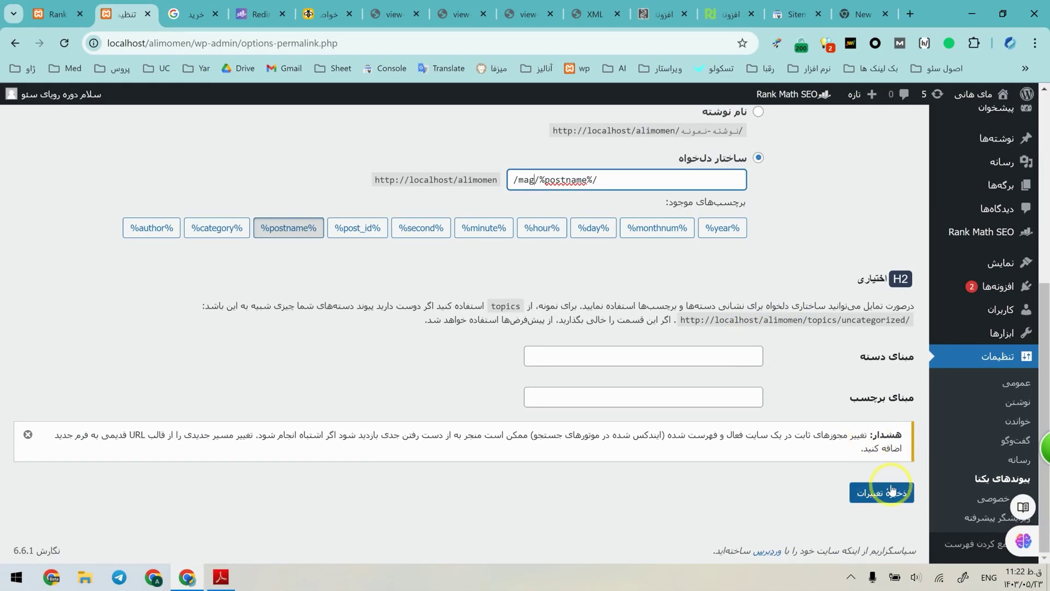
click(881, 492)
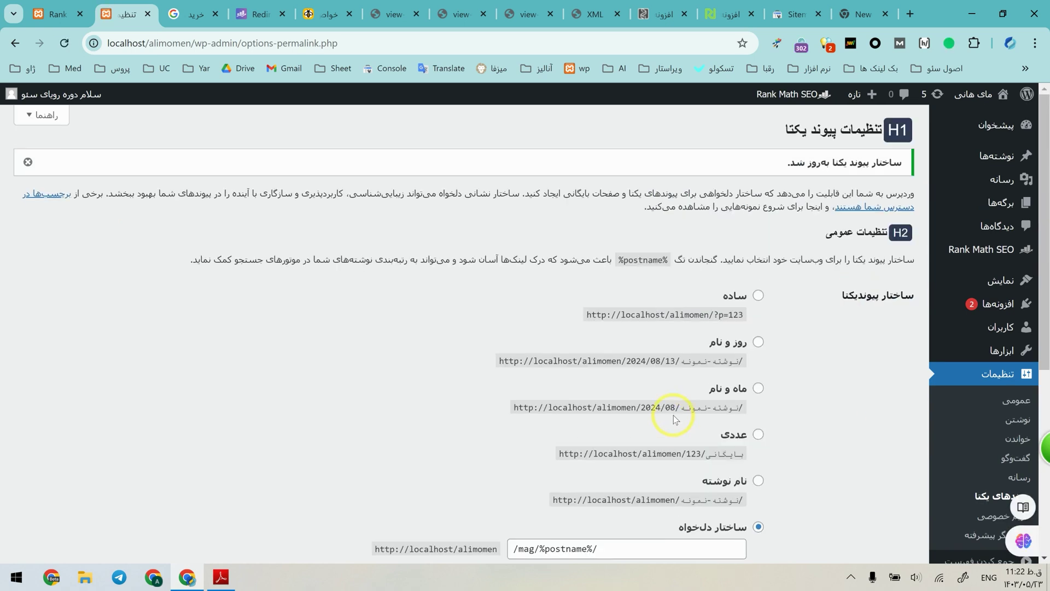
- Open the Privacy settings, read the privacy policy page options, and open the advanced editor settings
scroll(674, 415, down, 6)
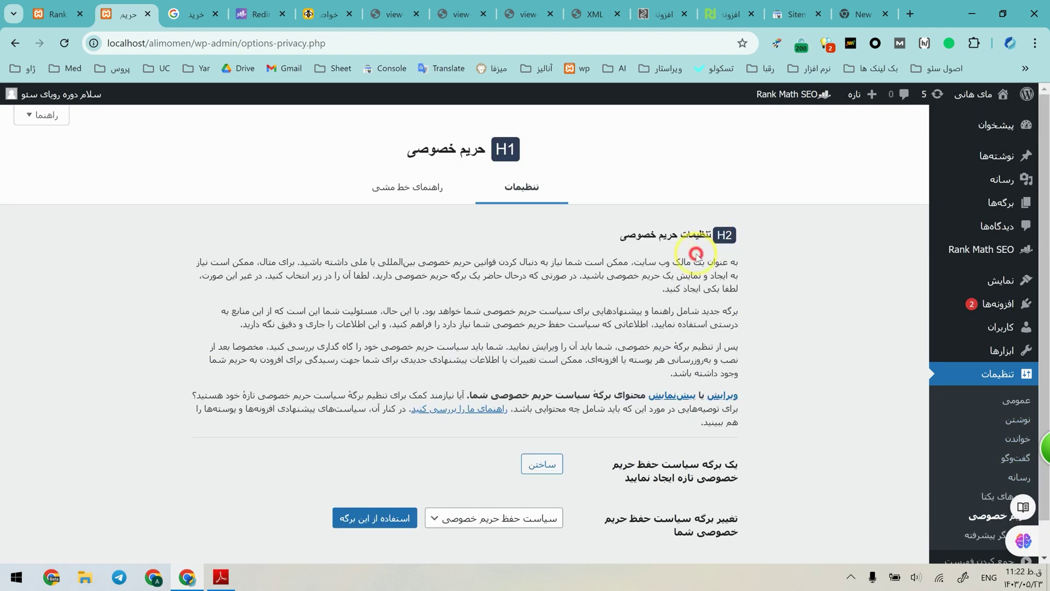
drag(697, 253, 430, 363)
click(432, 367)
scroll(563, 336, down, 1)
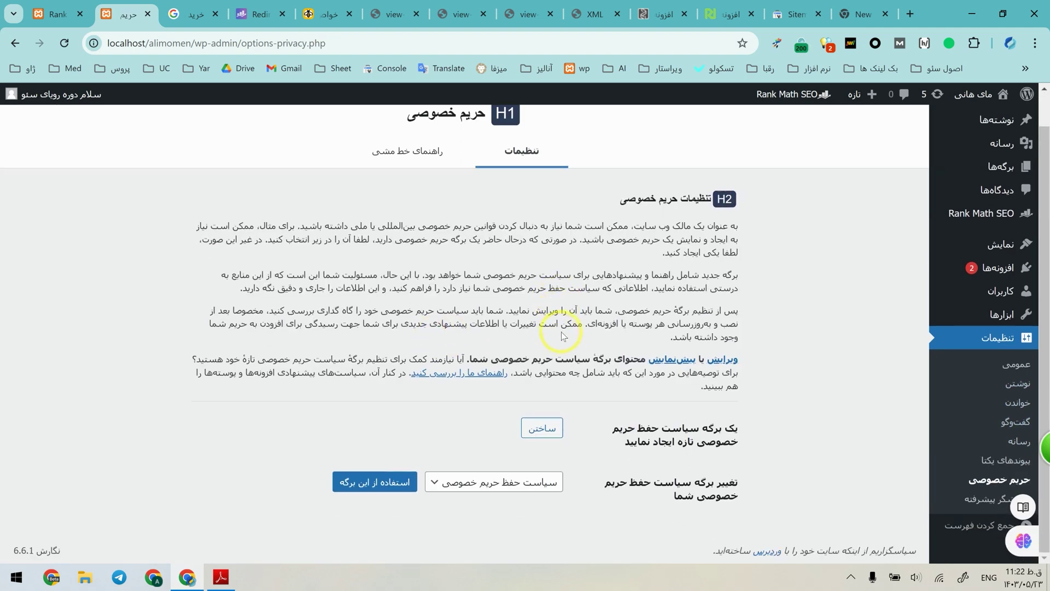
click(964, 503)
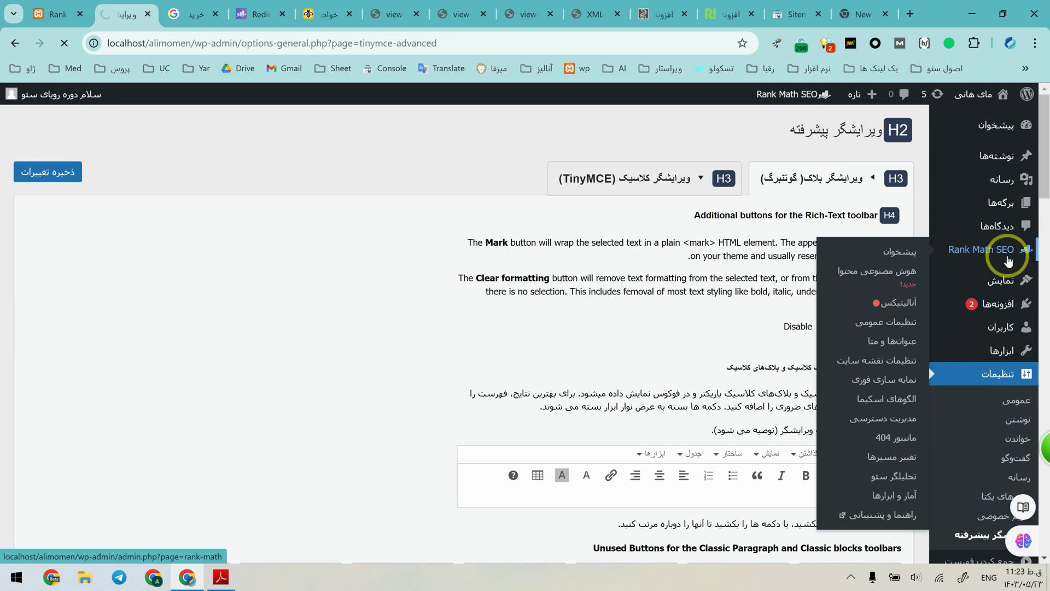
- Open the Rank Math SEO dashboard, look over its modules, and open its general settings (تنظیمات عمومی)
click(1008, 260)
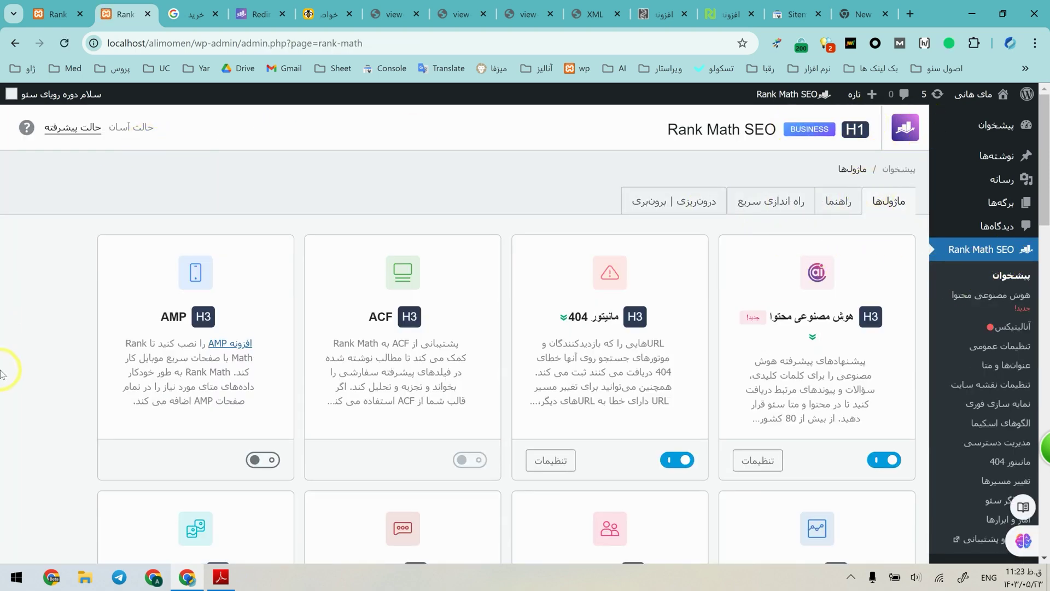
scroll(831, 350, down, 1)
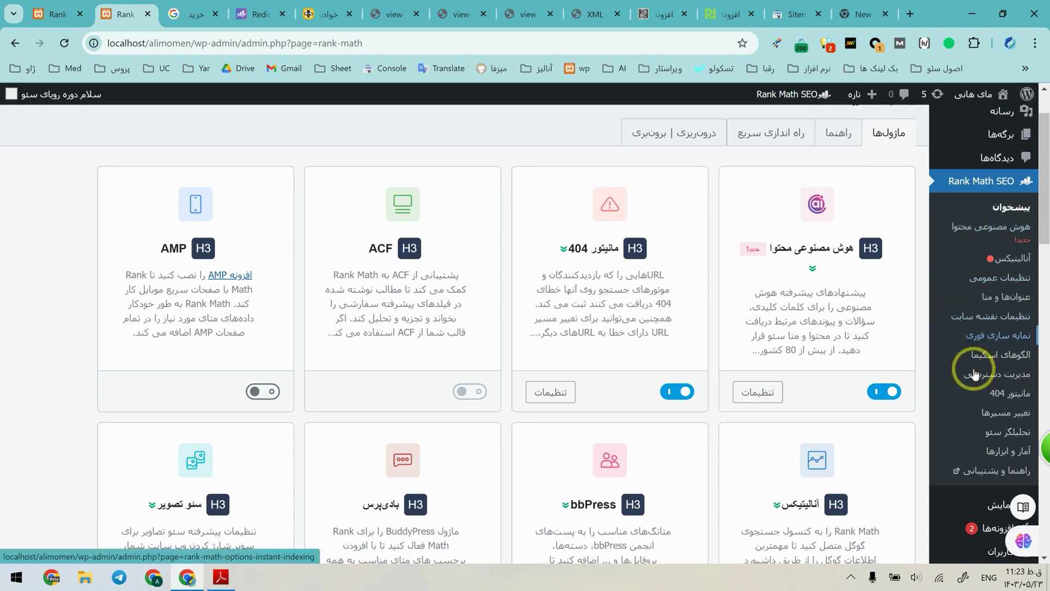
click(999, 280)
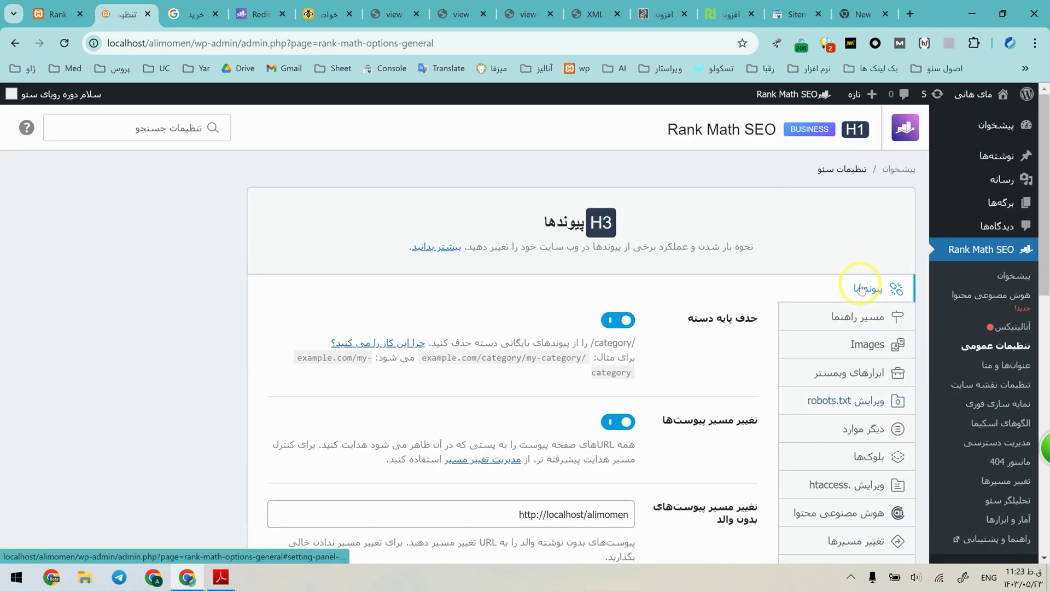
- Look through the webmaster tools, other options, .htaccess, Content AI and 404 monitor sections of the Rank Math general settings
click(869, 369)
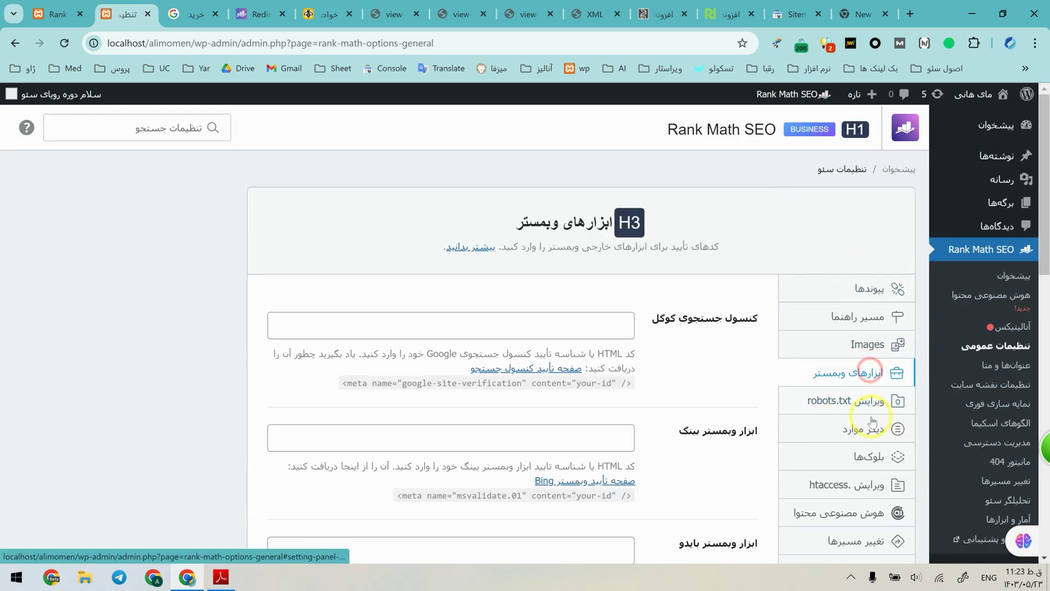
click(873, 426)
click(872, 485)
scroll(870, 344, down, 3)
click(863, 345)
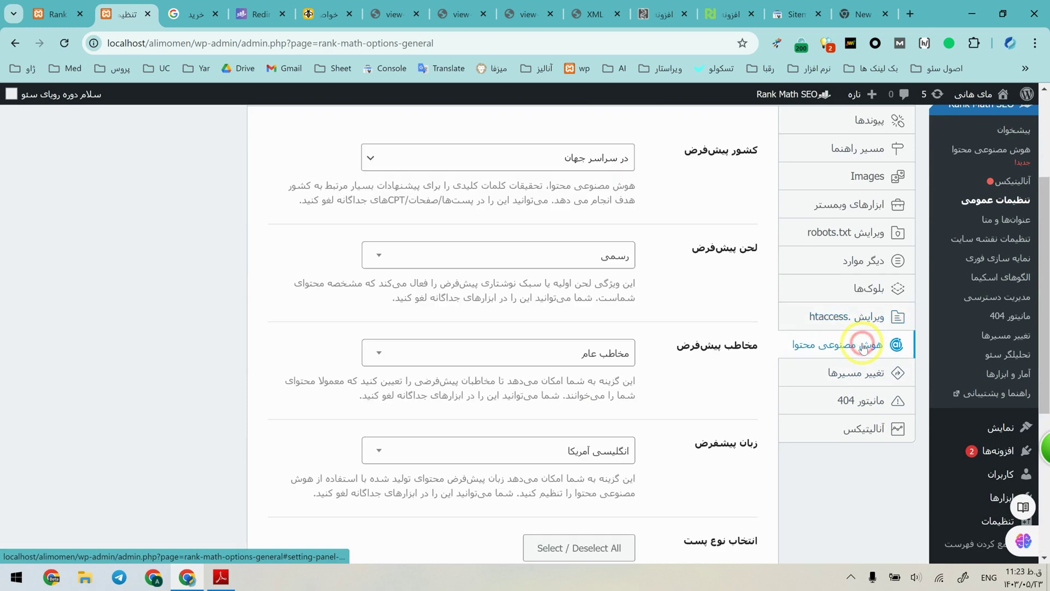
scroll(863, 345, down, 4)
click(869, 192)
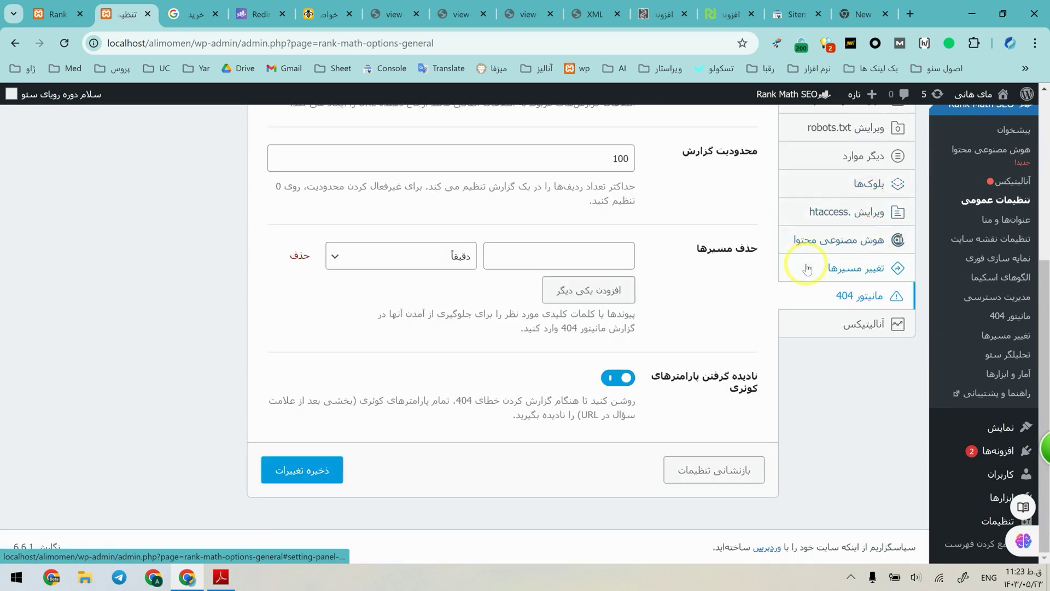
scroll(808, 269, up, 5)
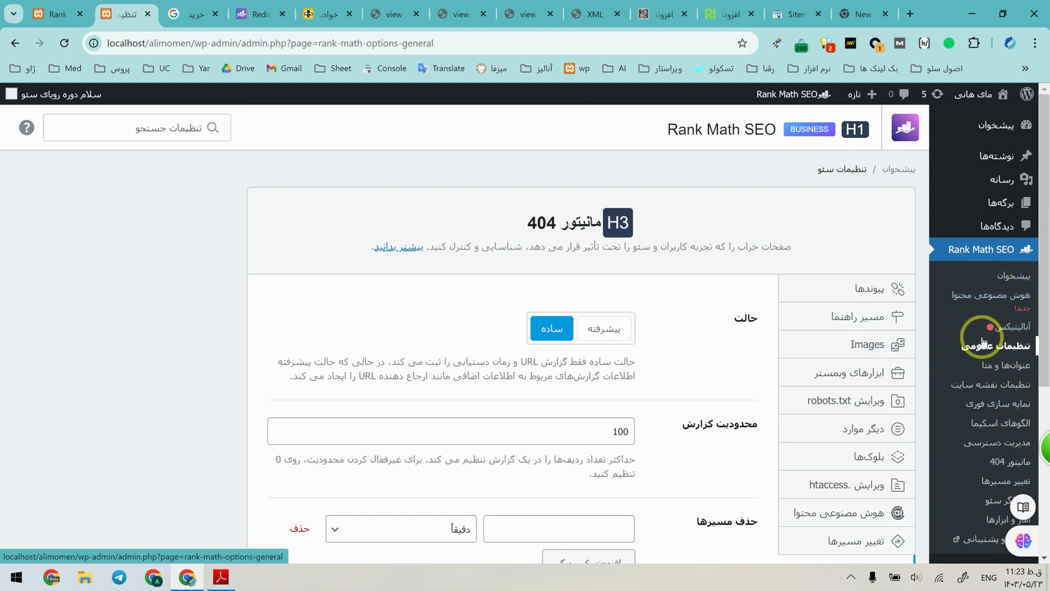
- Review the Rank Math link settings (پیوندها), and enable the breadcrumb function in the breadcrumb settings (مسیر راهنما)
click(804, 290)
scroll(800, 320, down, 1)
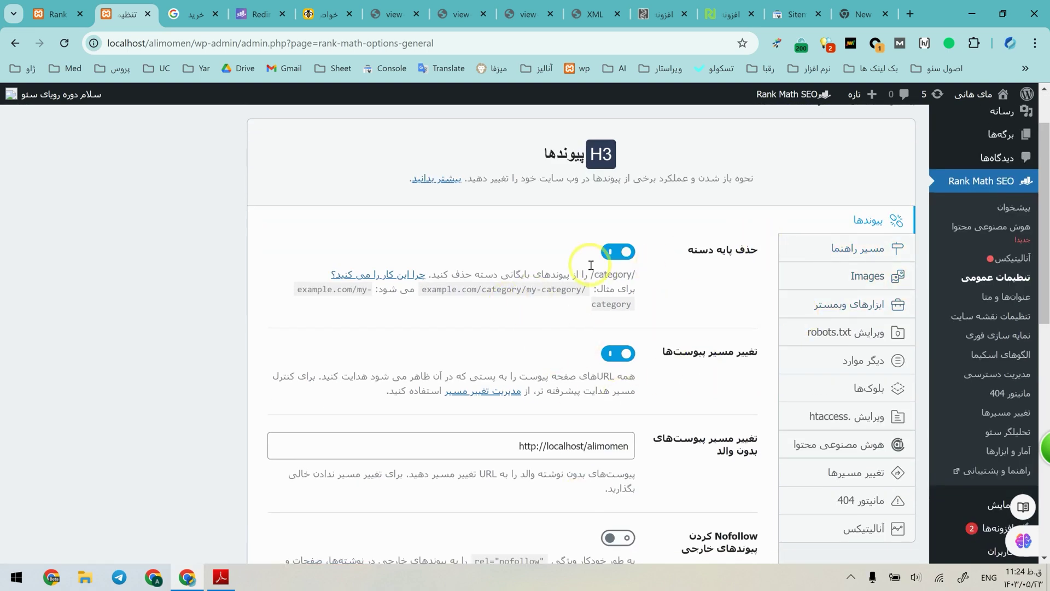
click(842, 251)
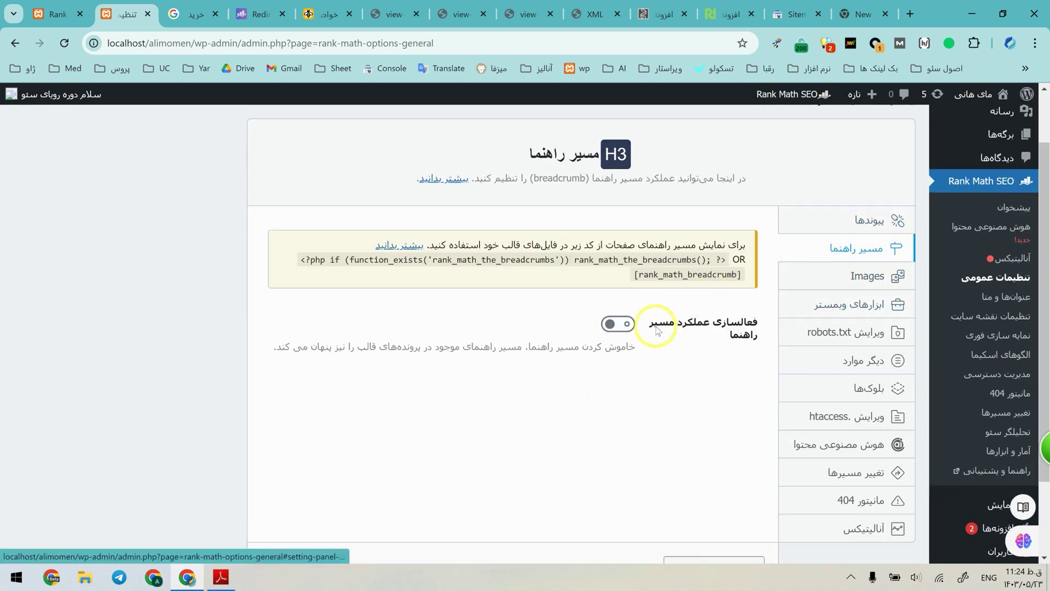
click(623, 326)
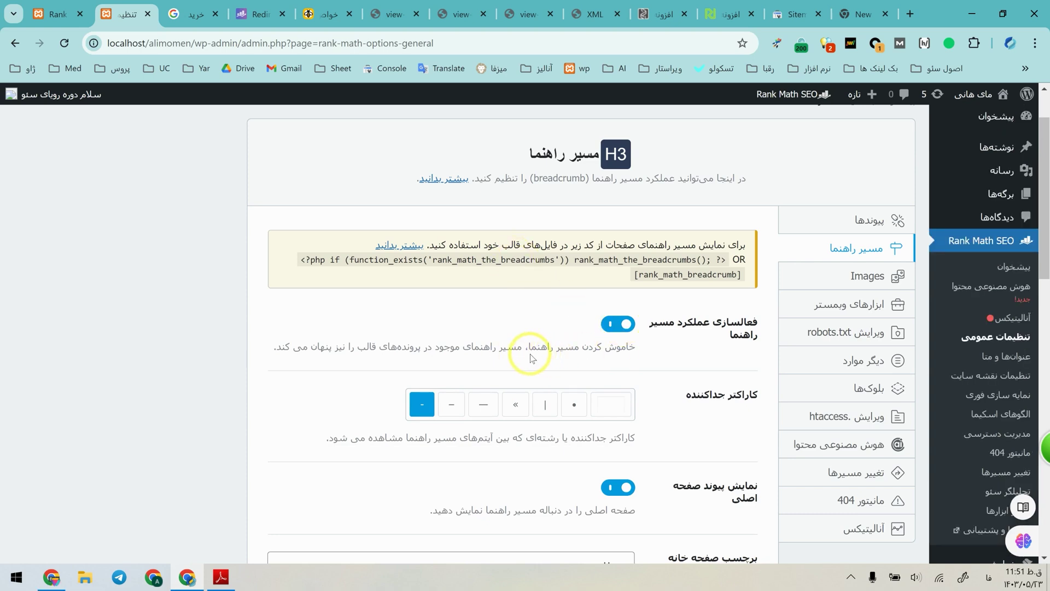
- Examine the BreadcrumbList schema script in the page source of the drhoney.net article difference-manuka-wild-honey
click(328, 14)
scroll(487, 172, down, 1)
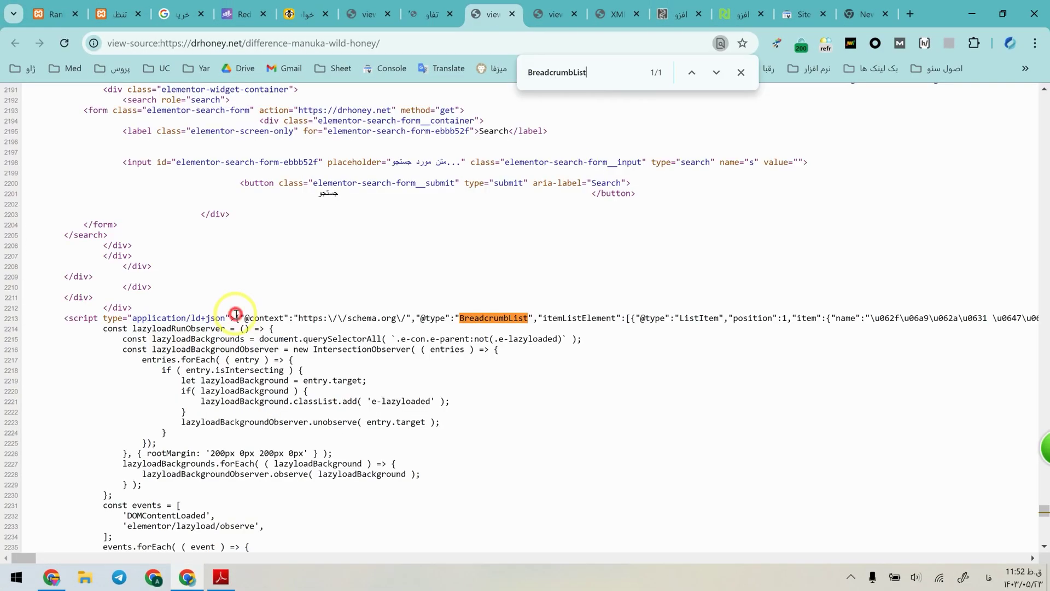
drag(235, 313, 469, 371)
click(478, 370)
triple_click(462, 316)
click(499, 343)
- Return to the Rank Math breadcrumb settings and examine the PHP code and the [rank_math_breadcrumb] shortcode for displaying breadcrumbs
click(108, 6)
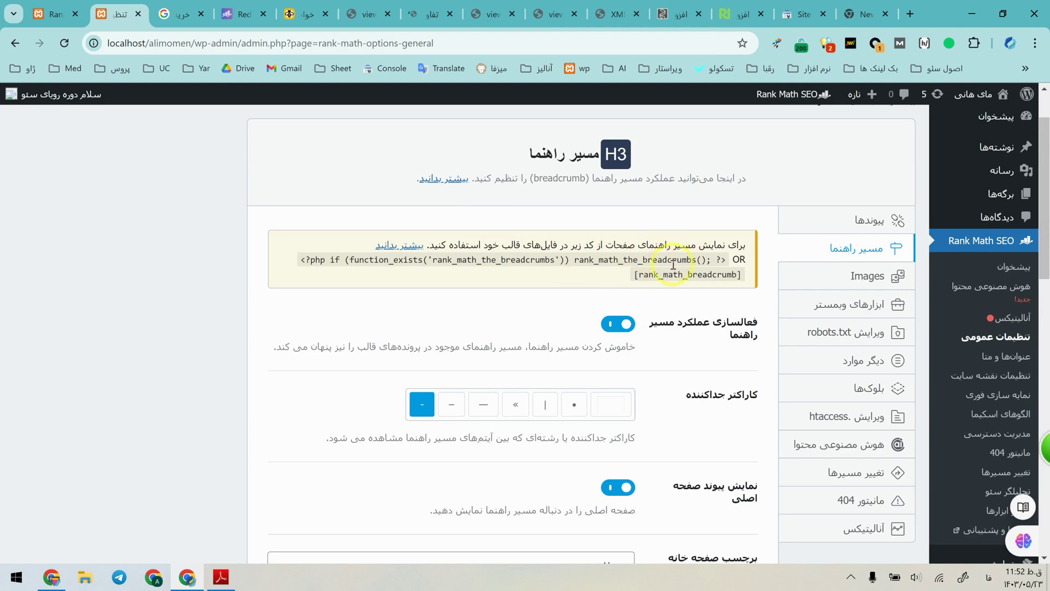
triple_click(495, 286)
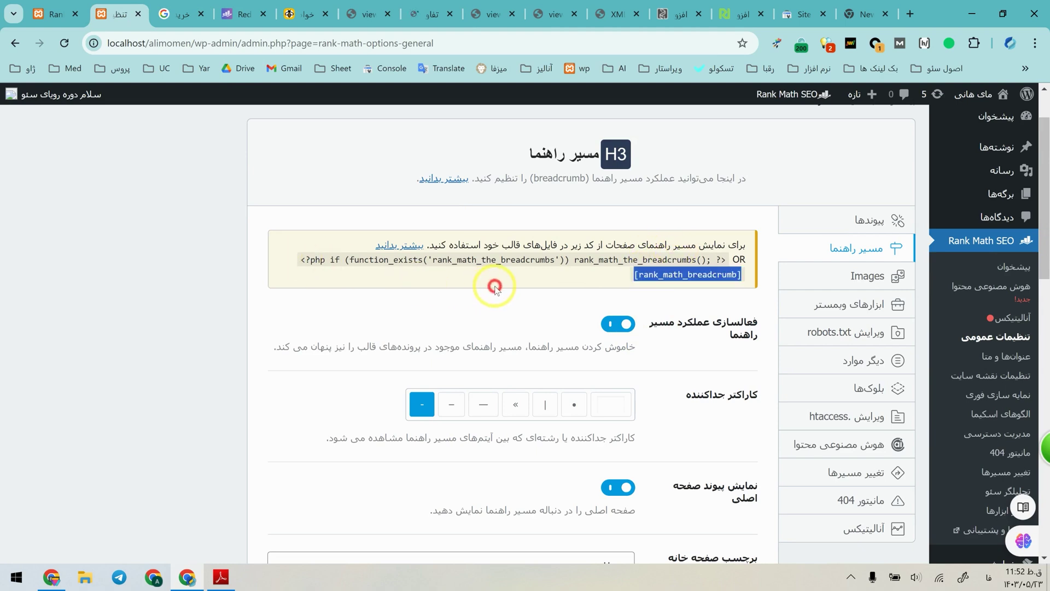
drag(592, 262, 595, 260)
triple_click(596, 260)
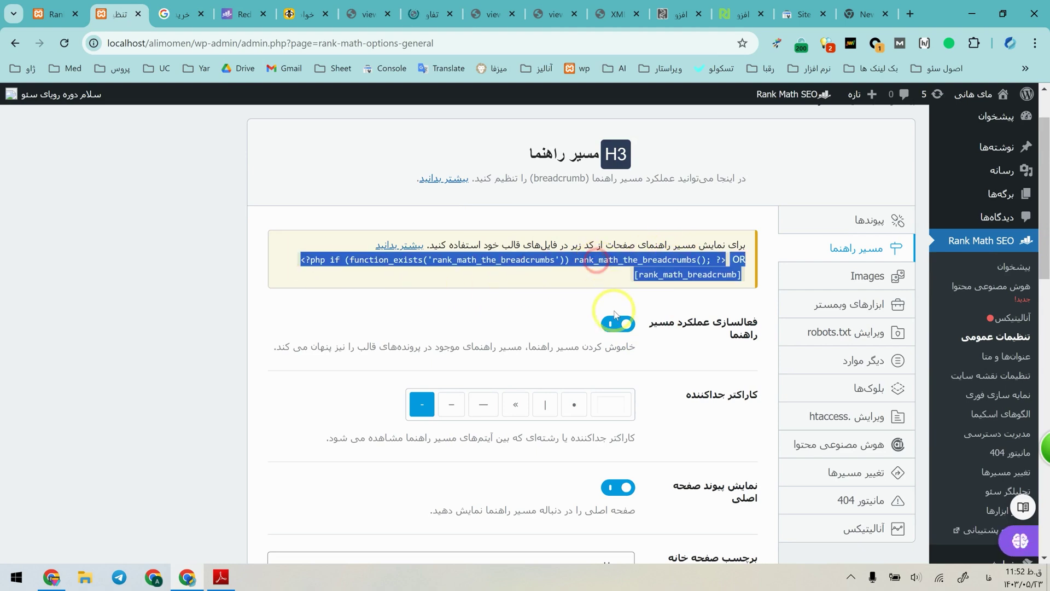
click(536, 284)
- Set the breadcrumb separator character to «, and open the drhoney.net article on Manuka and wild honey as a breadcrumb example
click(517, 405)
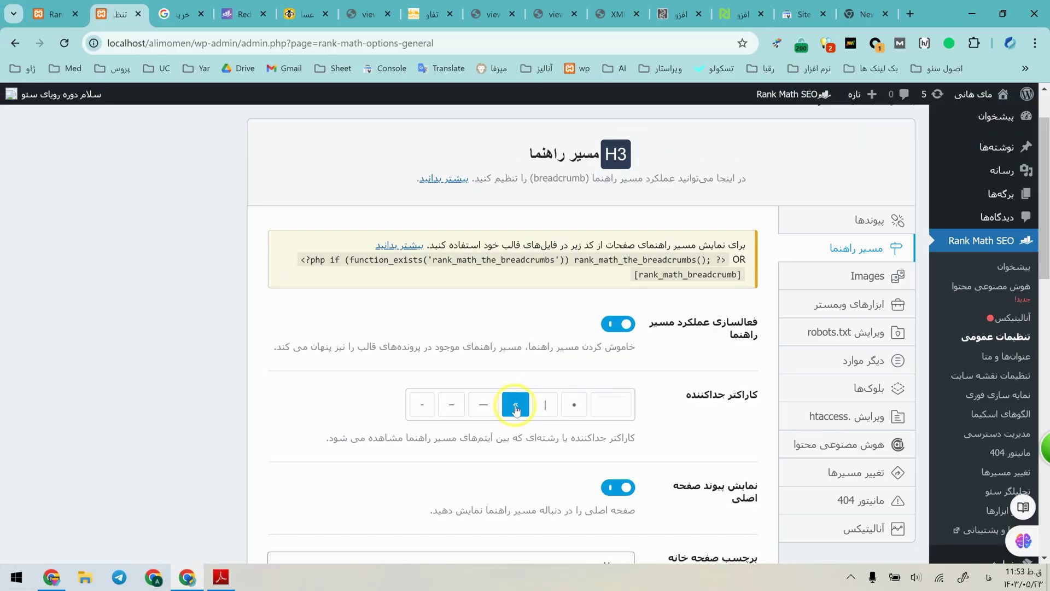
scroll(560, 420, down, 2)
click(627, 373)
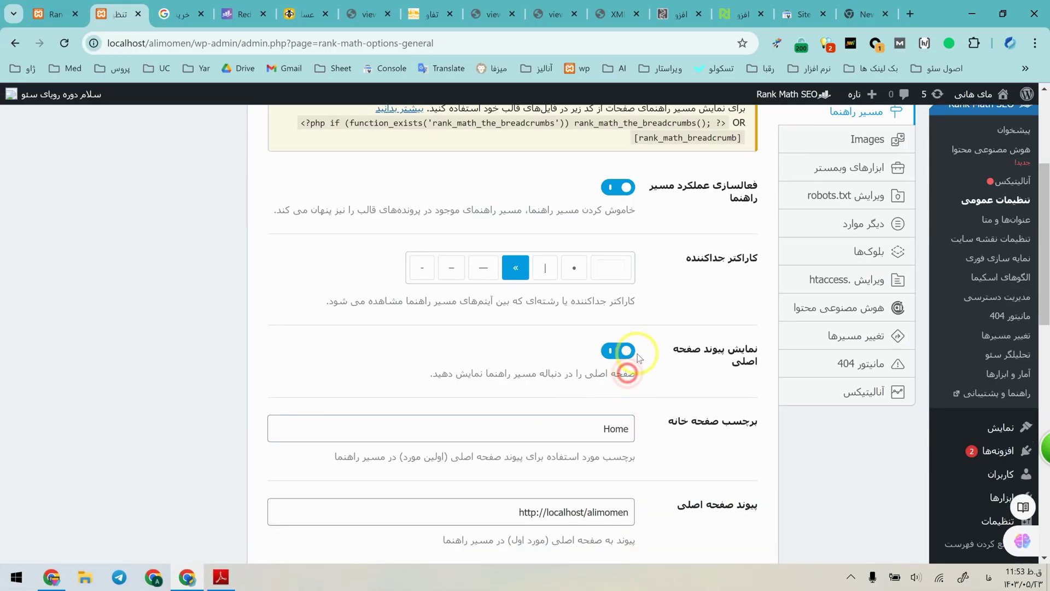
click(431, 13)
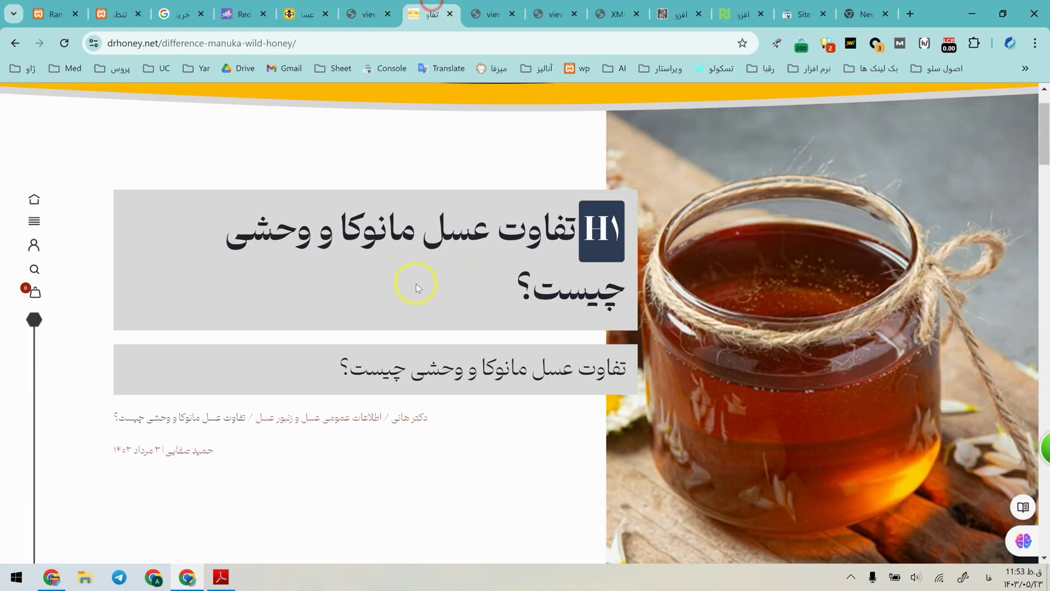
- Return to the Rank Math breadcrumb settings and review the homepage link, prefix and archive format (فرمت بایگانی) fields
click(152, 7)
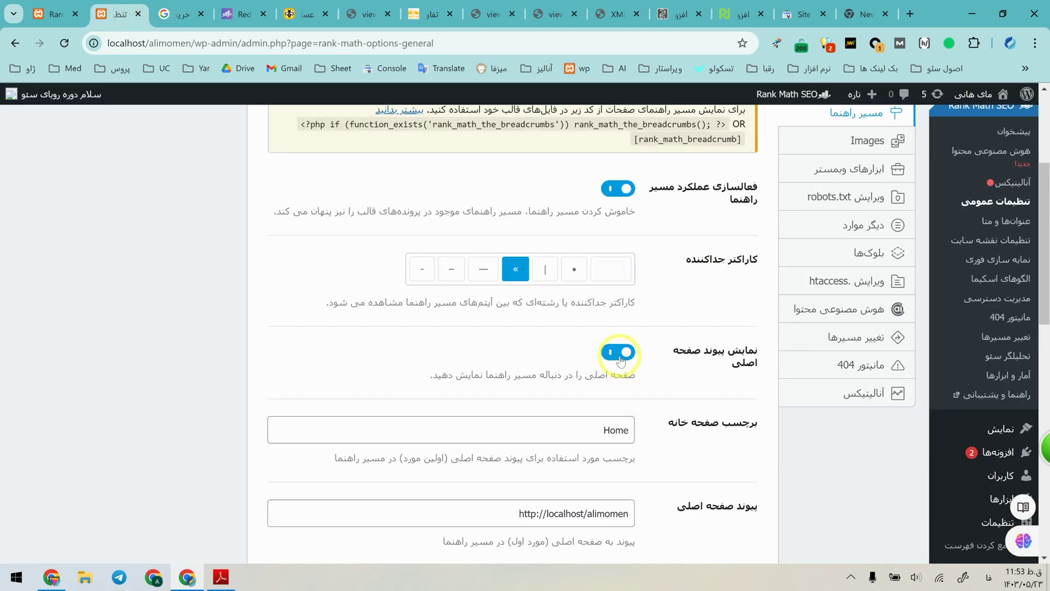
scroll(629, 367, up, 1)
scroll(624, 364, down, 2)
scroll(622, 328, up, 3)
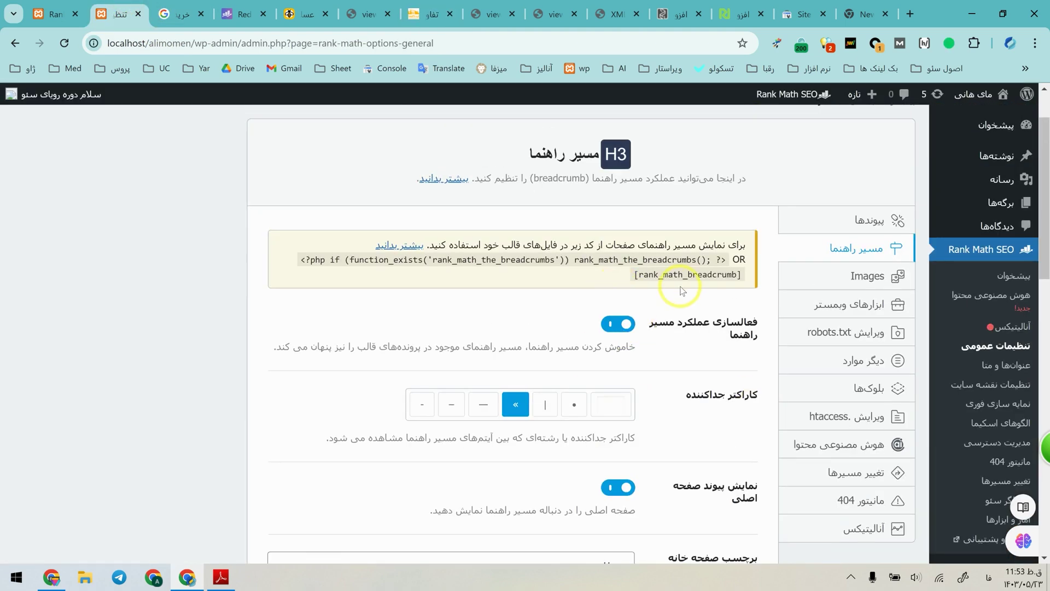
scroll(682, 274, down, 10)
scroll(679, 252, up, 2)
scroll(673, 286, down, 2)
drag(561, 336, 628, 340)
click(627, 340)
triple_click(627, 339)
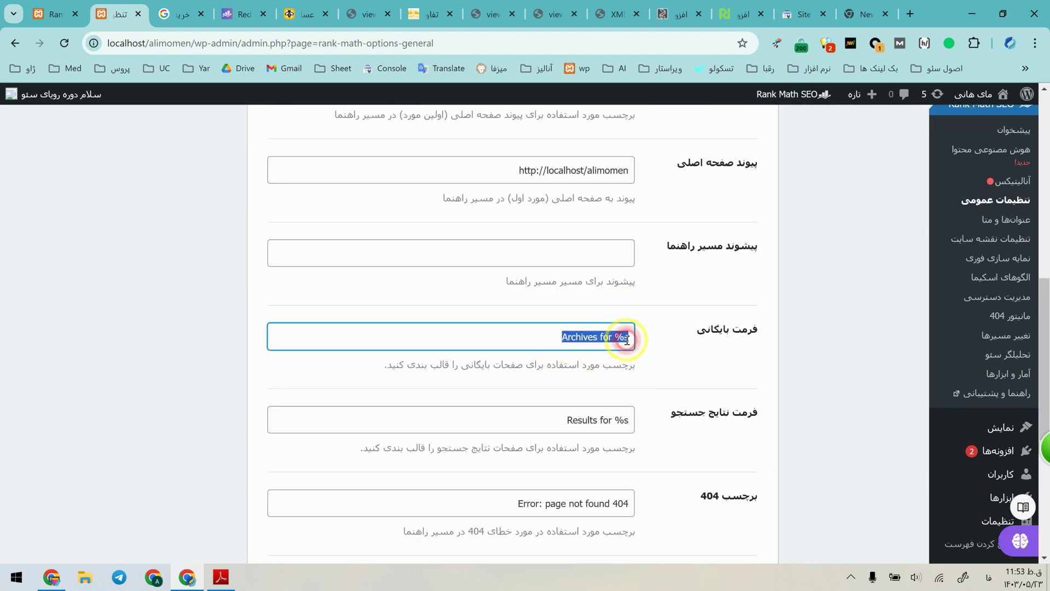
click(550, 342)
scroll(955, 187, down, 1)
scroll(738, 317, down, 1)
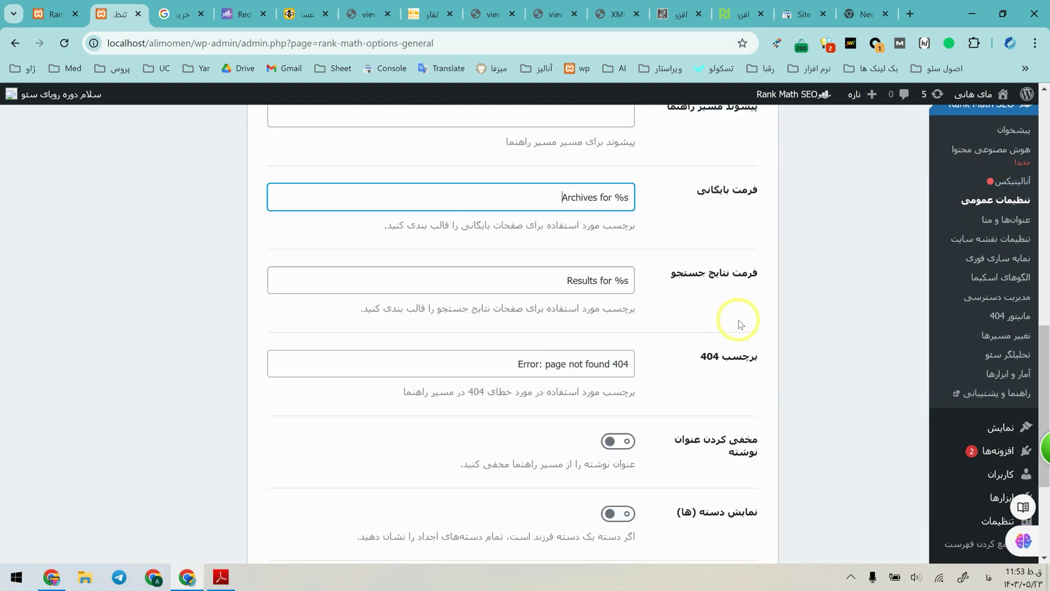
- Review the breadcrumb search results format, 404 label, and the options for hiding post titles and showing categories
scroll(652, 352, up, 2)
drag(576, 316, 574, 418)
click(579, 420)
scroll(621, 212, down, 4)
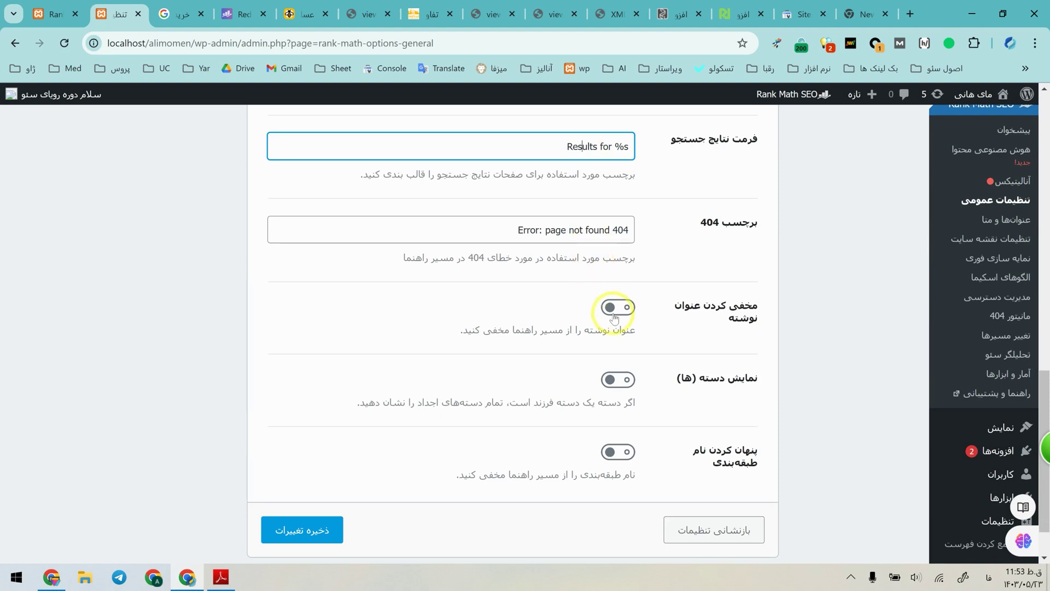
scroll(629, 192, down, 1)
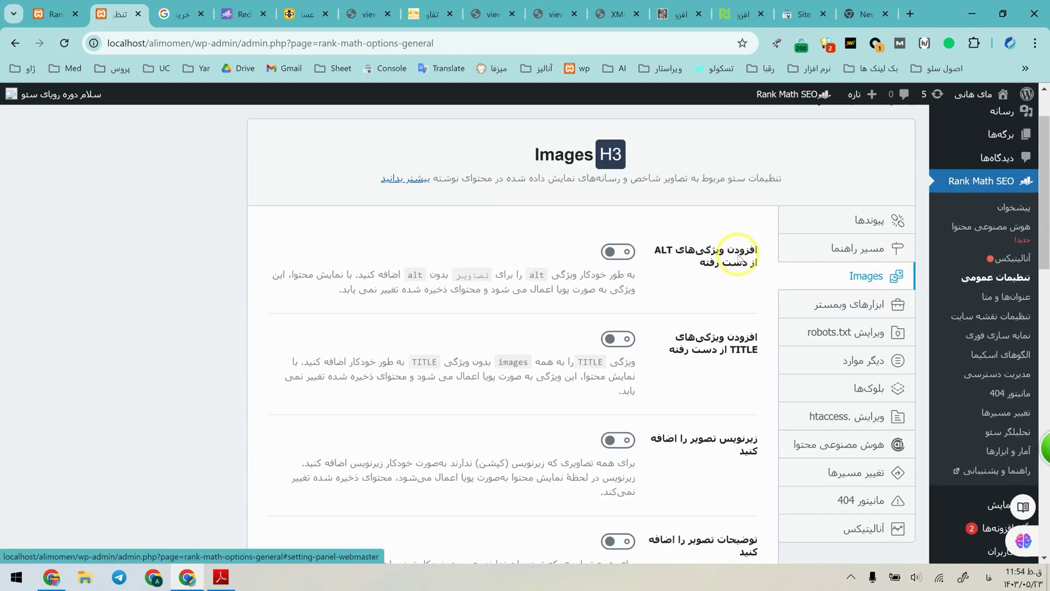
- Review the Images settings for adding missing ALT and TITLE attributes, captions and descriptions automatically
scroll(683, 273, down, 3)
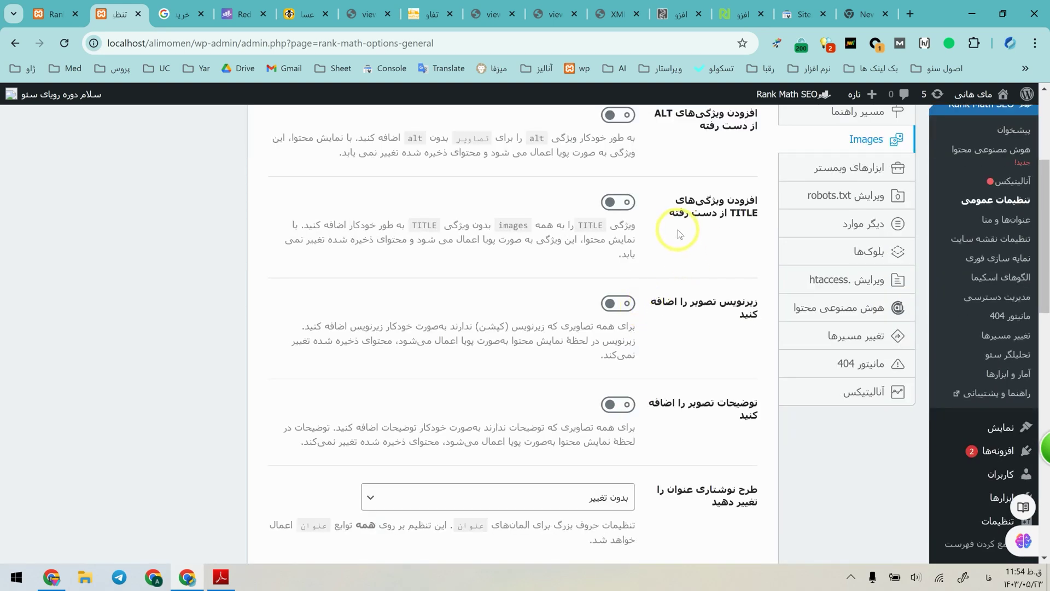
scroll(678, 230, down, 6)
scroll(722, 504, down, 1)
scroll(705, 282, up, 10)
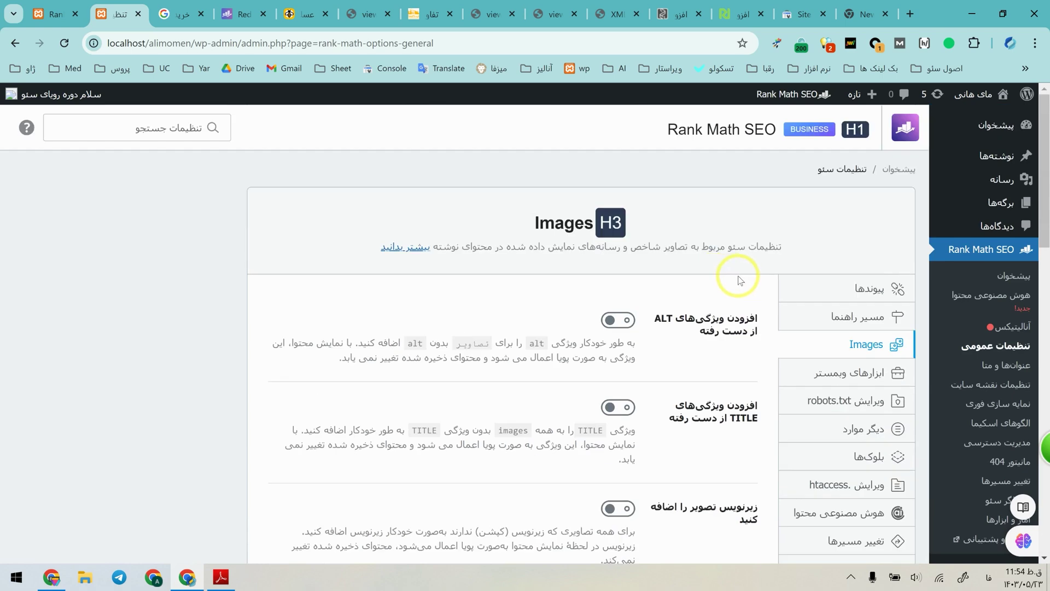
- Review the webmaster tools verification fields (ابزارهای وبمستر) and the robots.txt editor
click(833, 368)
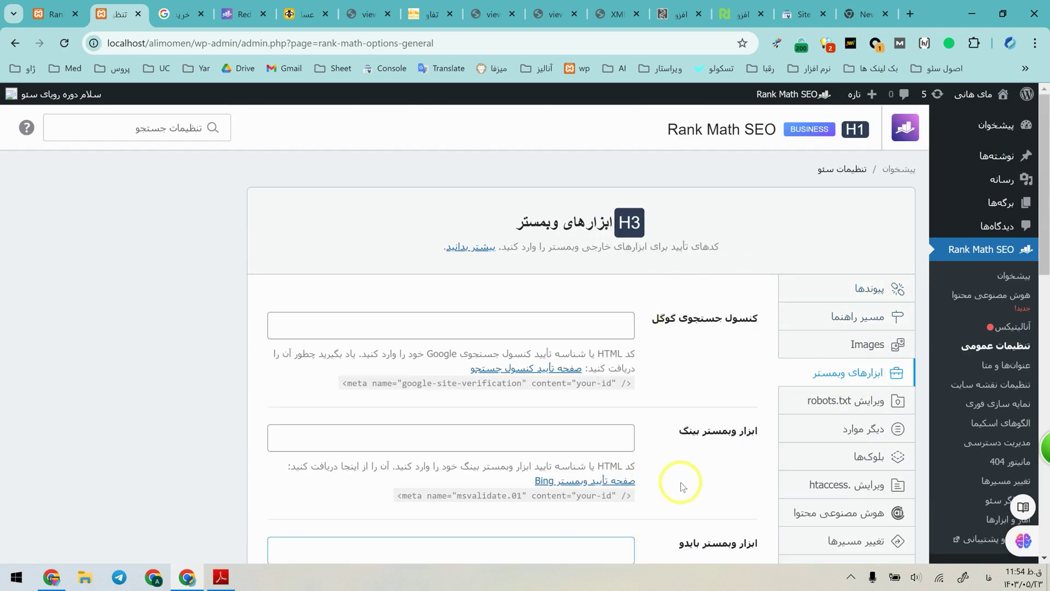
click(839, 405)
click(564, 432)
click(663, 375)
click(689, 430)
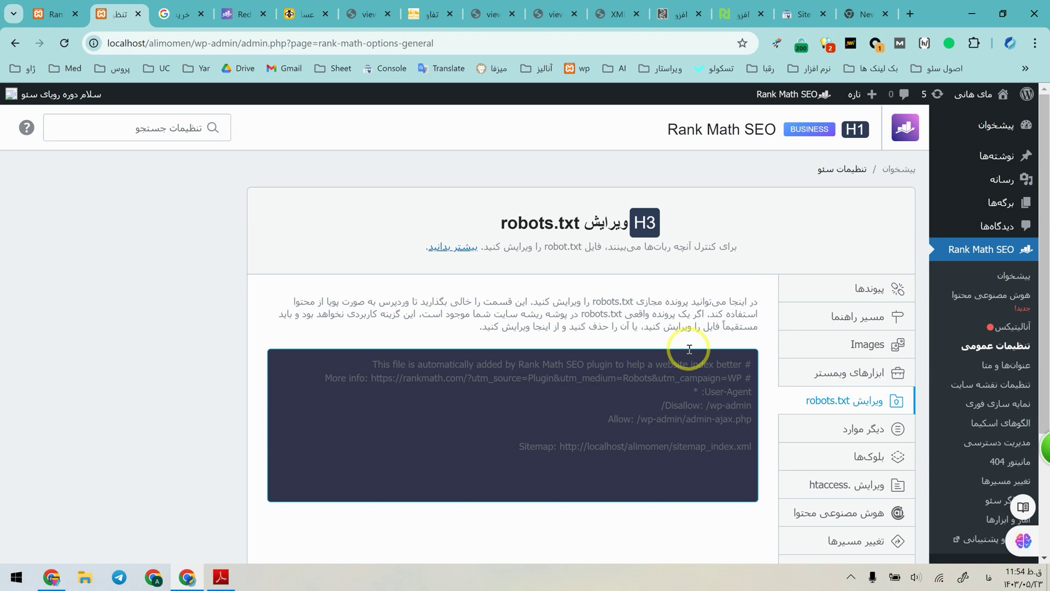
- Review the .htaccess editor and open the Content AI defaults (هوش مصنوعی محتوا)
scroll(733, 376, down, 1)
click(845, 416)
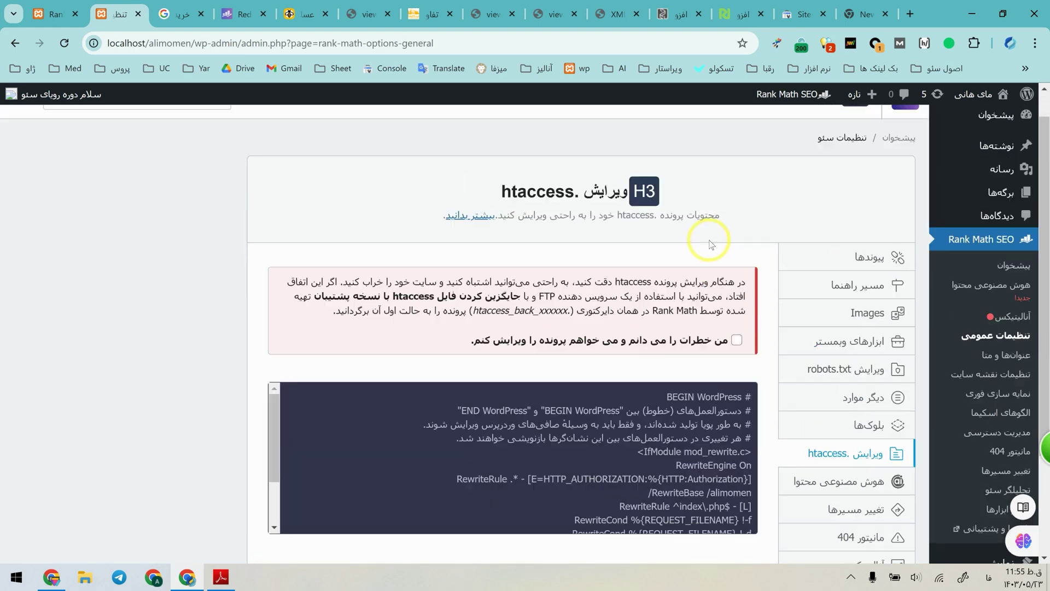
scroll(712, 244, down, 3)
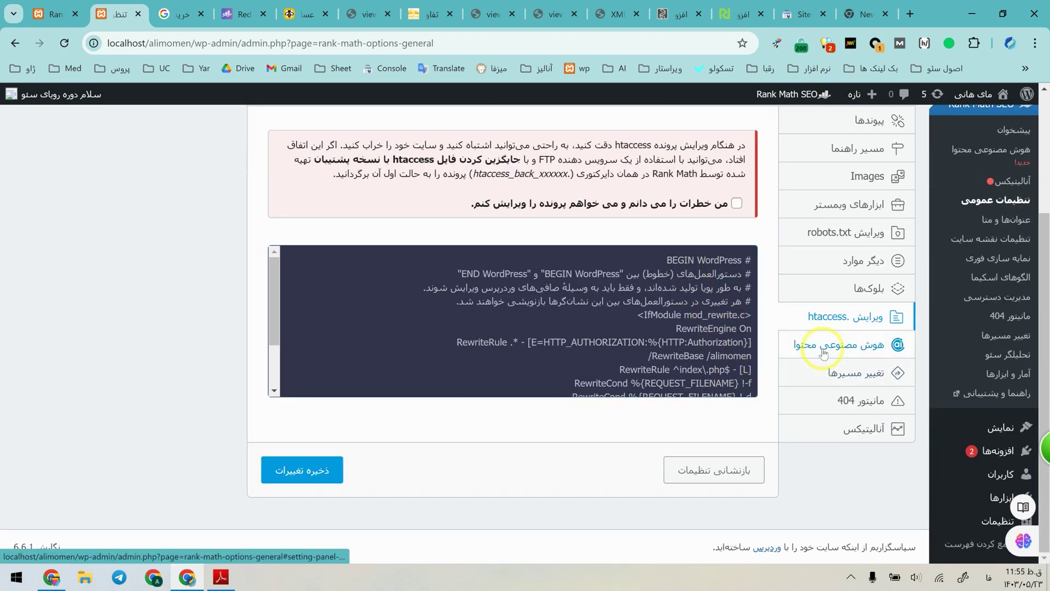
click(823, 353)
- Review the redirection settings (تغییر مسیرها), including fallback behavior and redirection type, and save the general settings
click(793, 371)
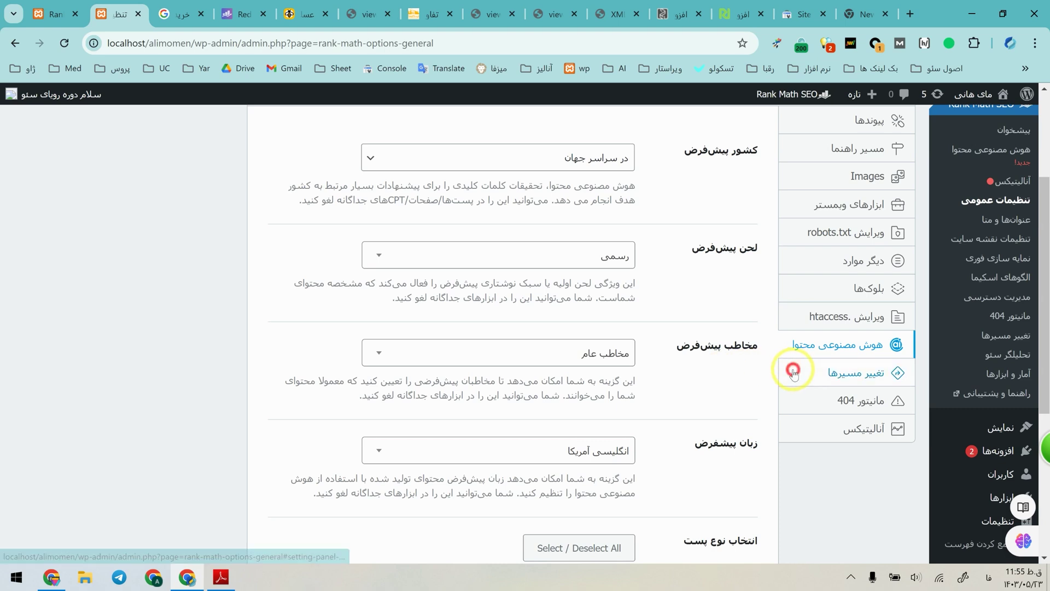
scroll(644, 245, up, 4)
scroll(643, 253, down, 3)
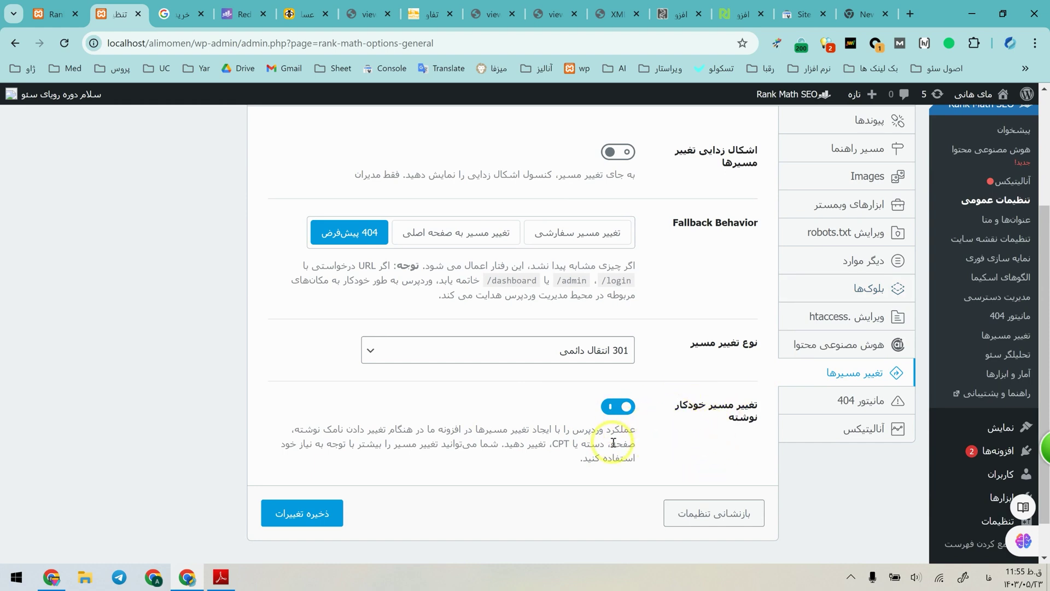
click(308, 517)
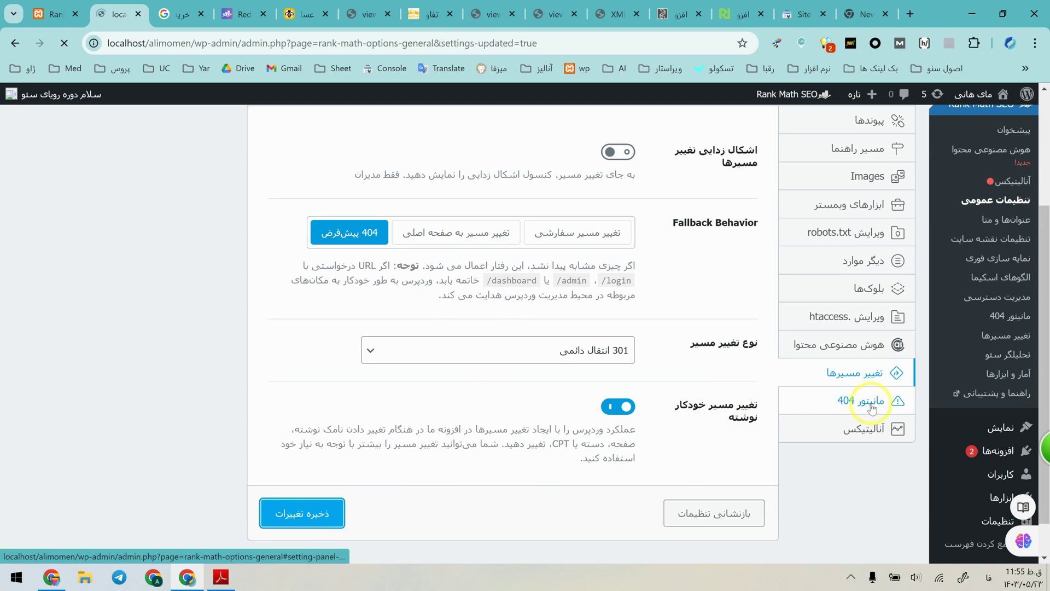
- Check the analytics section, and open the titles and meta settings (عنوان‌ها و متا) to review the global robots meta options
click(875, 430)
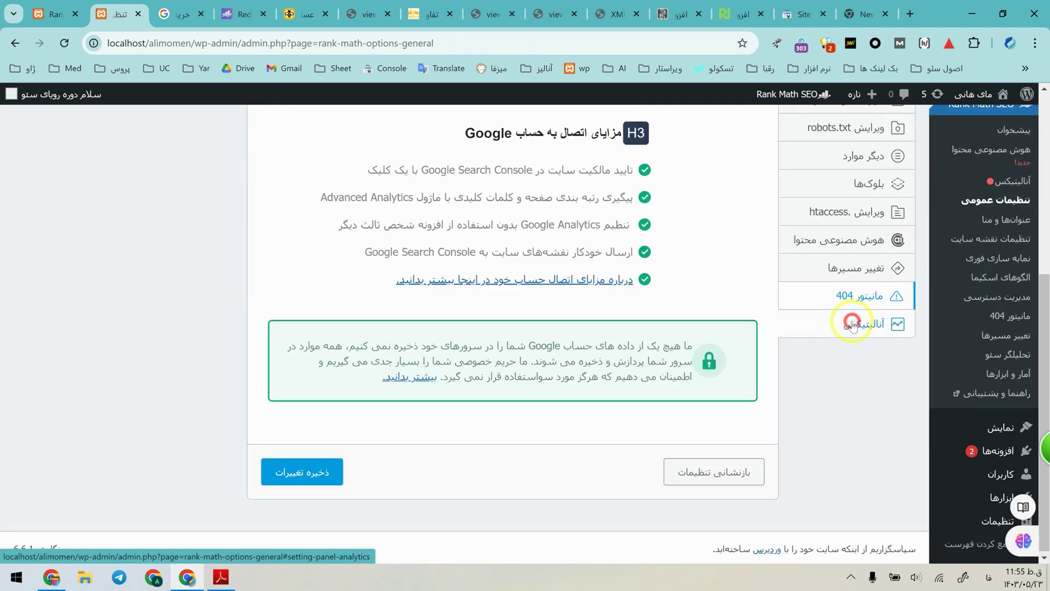
scroll(750, 313, up, 3)
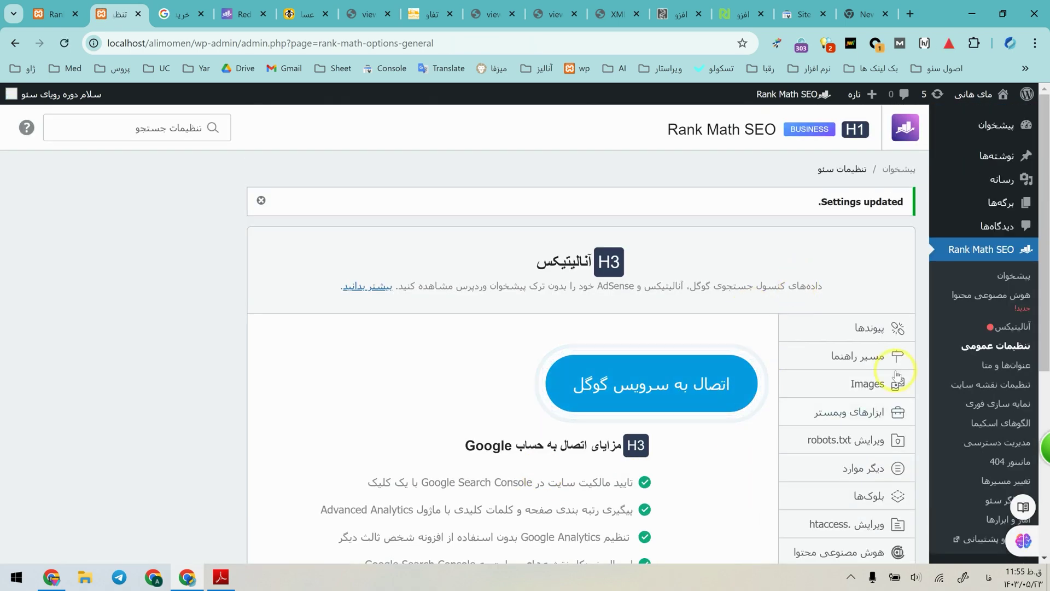
click(988, 367)
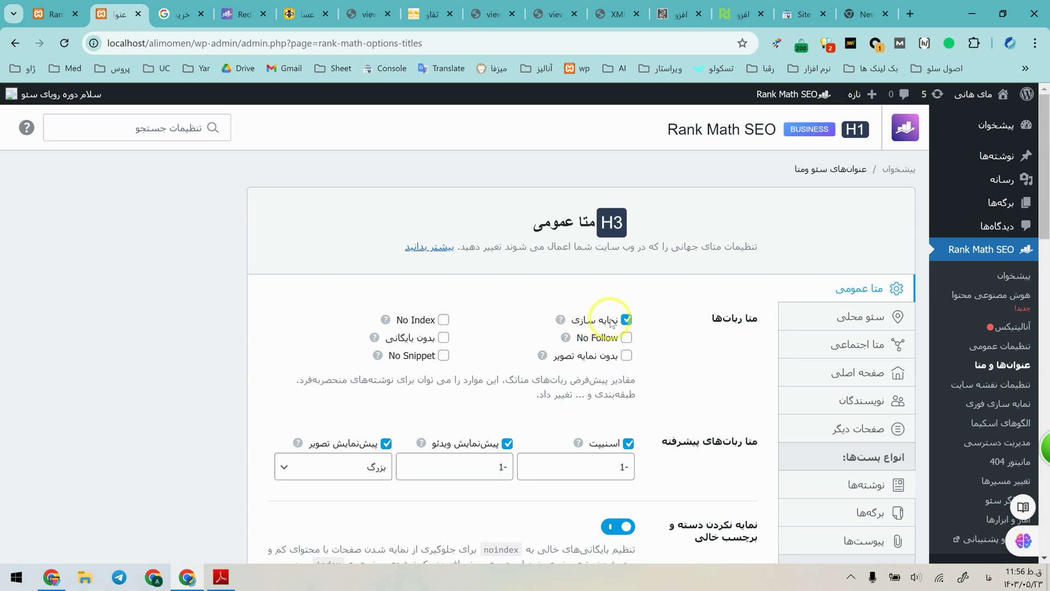
scroll(503, 225, down, 1)
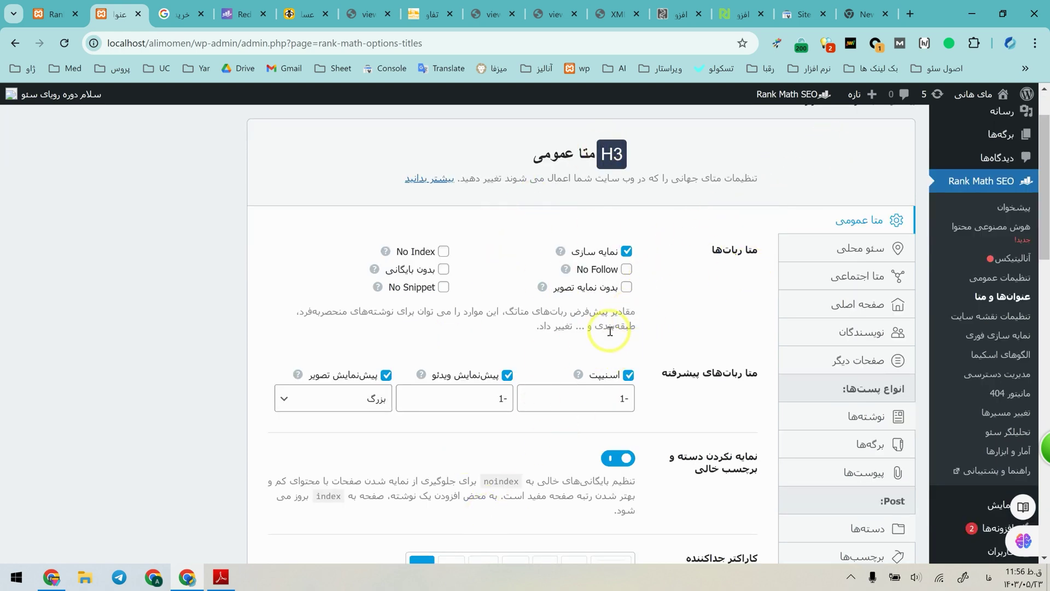
scroll(711, 330, down, 3)
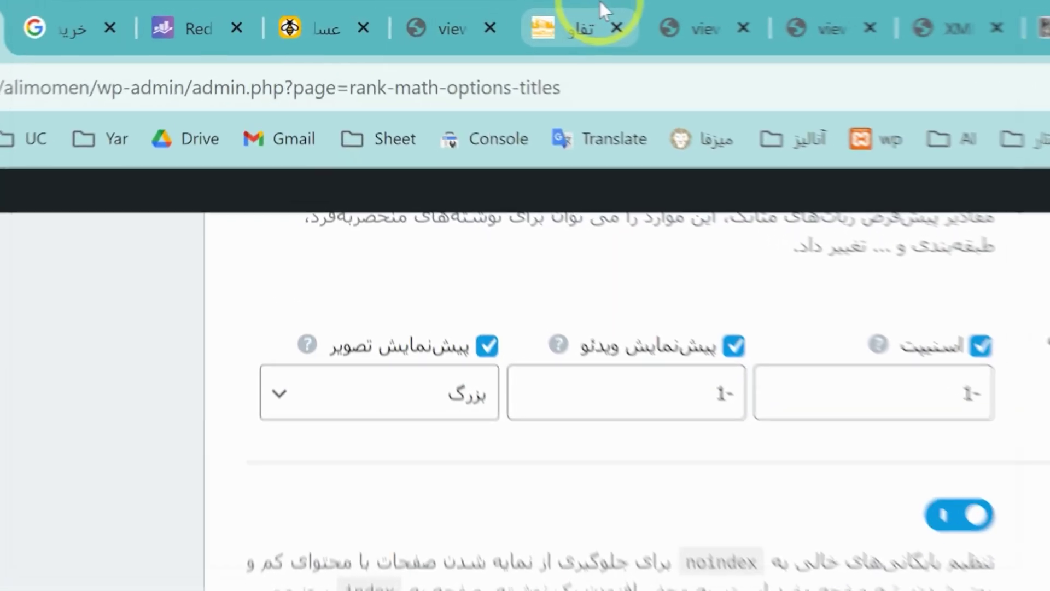
- Compare the title separators and set the global separator character to |
mouse_move(442, 2)
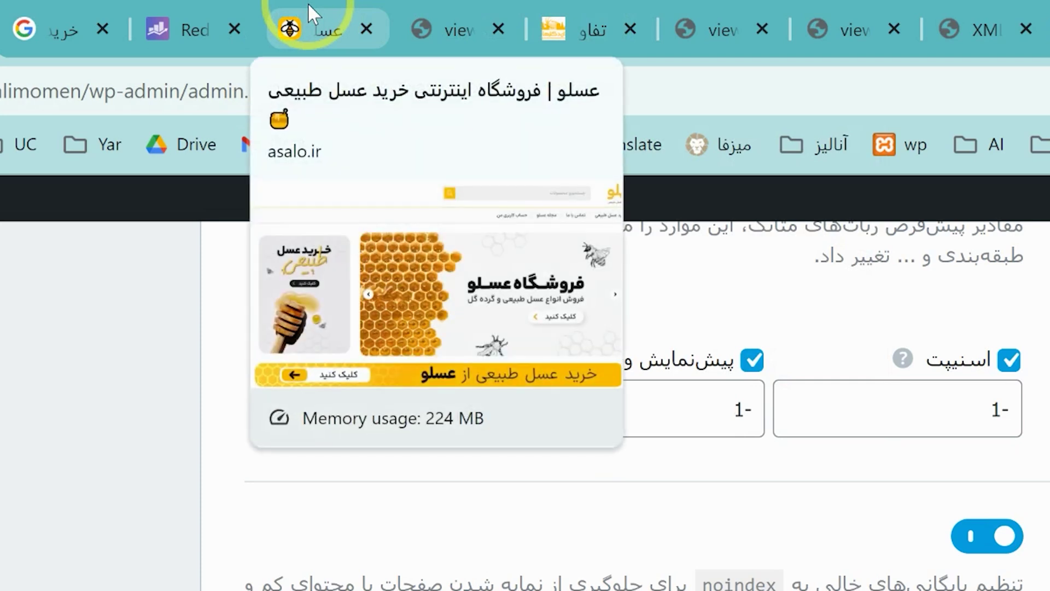
mouse_move(333, 25)
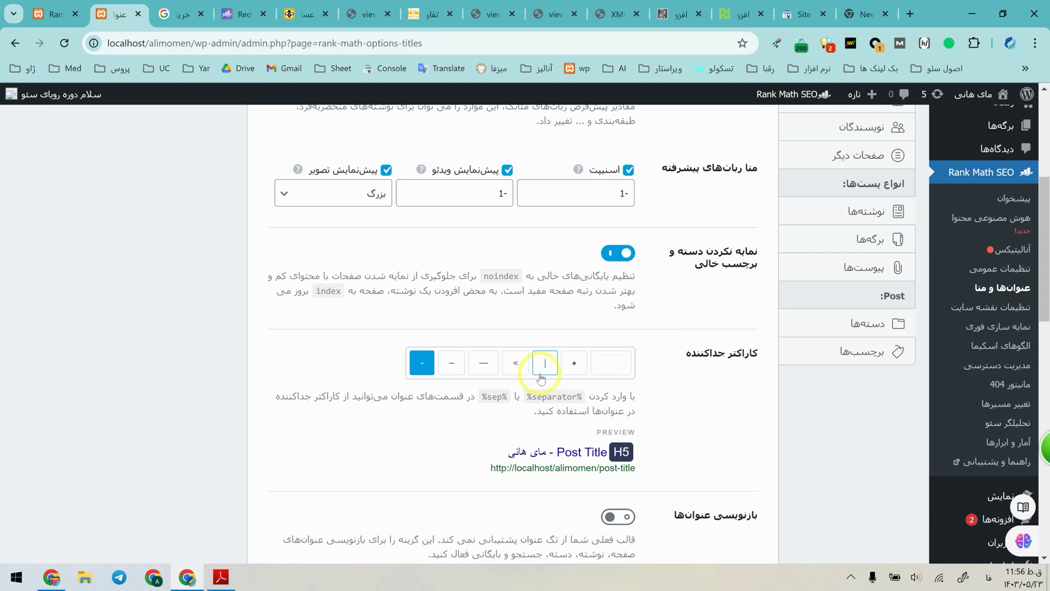
click(576, 419)
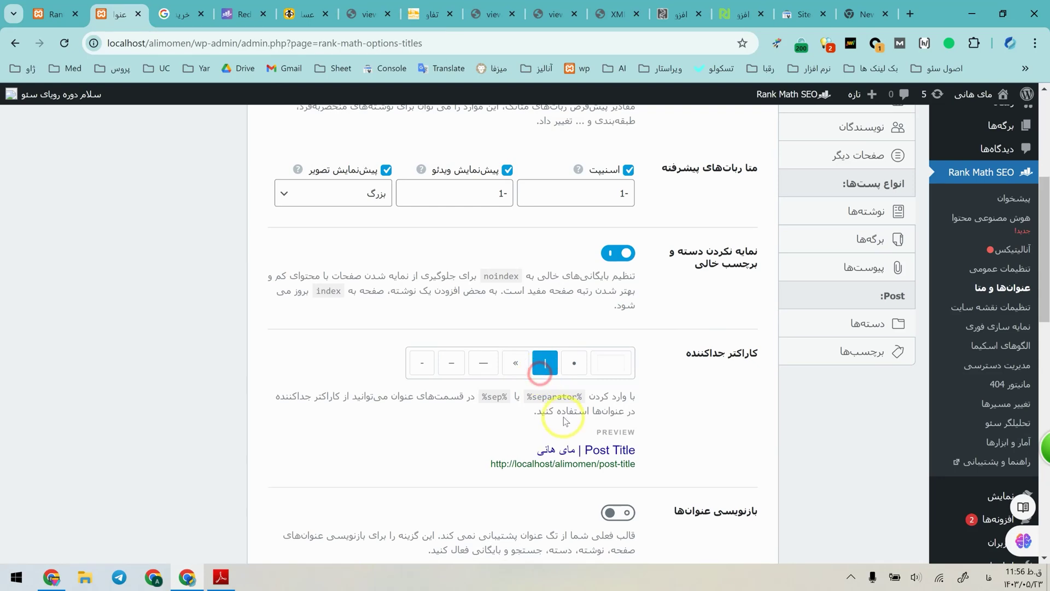
click(422, 363)
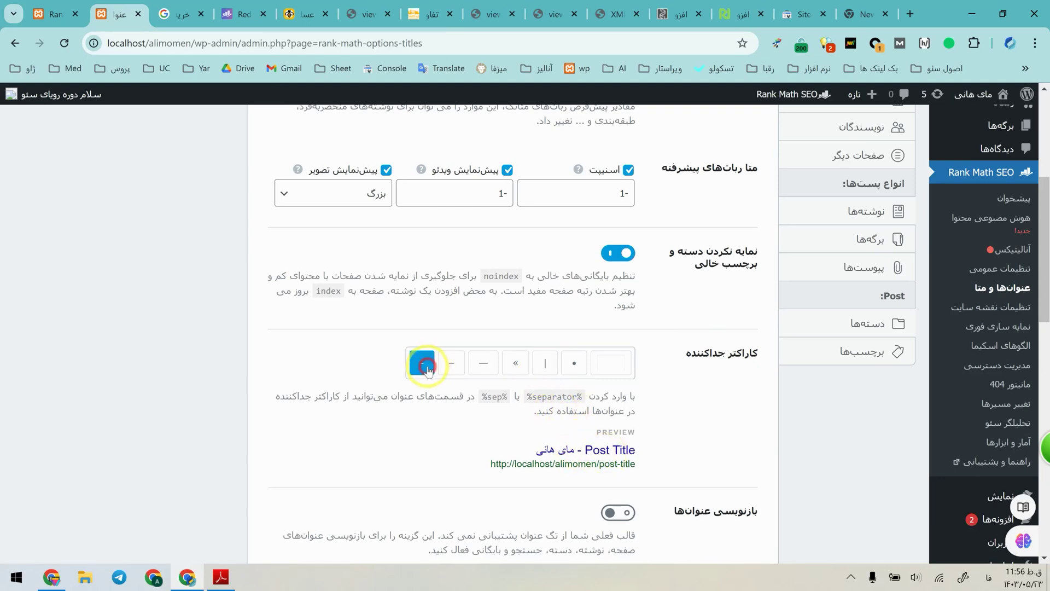
click(546, 363)
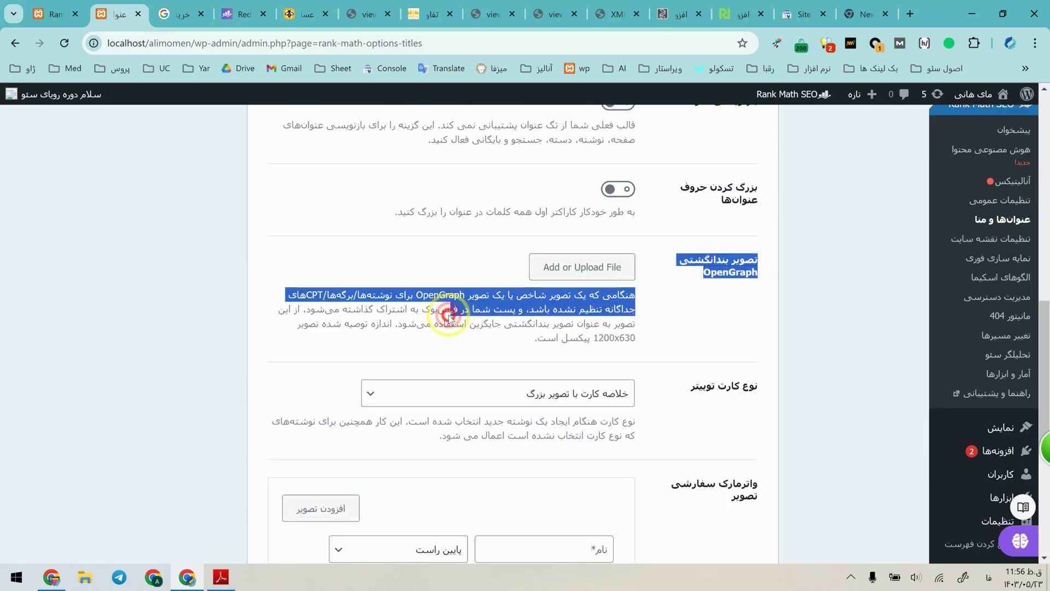
- Review the global meta options for the OpenGraph thumbnail, Twitter card type and custom image watermark
triple_click(449, 318)
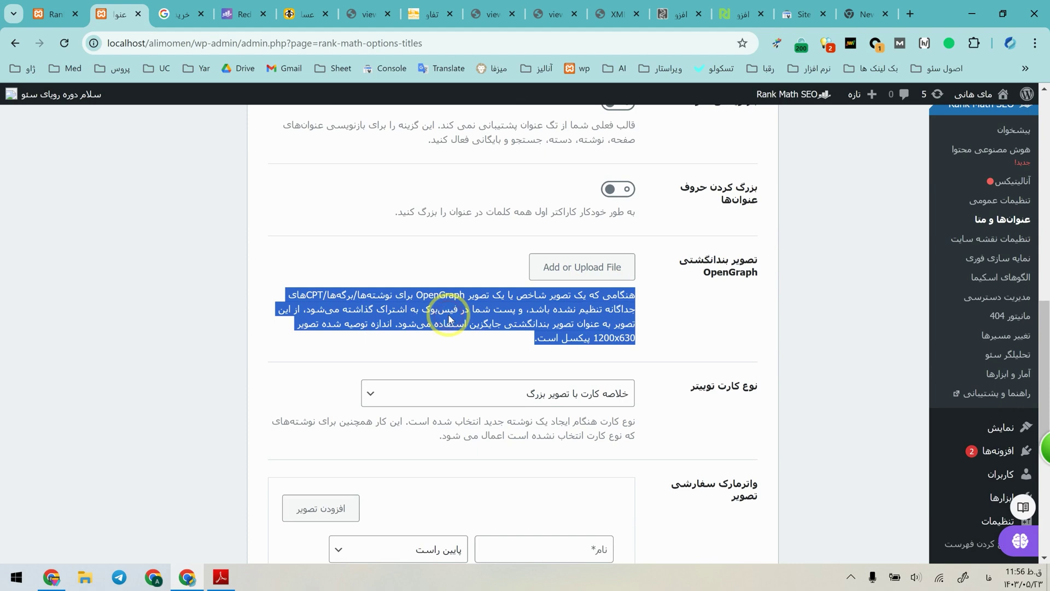
click(449, 319)
scroll(872, 281, up, 2)
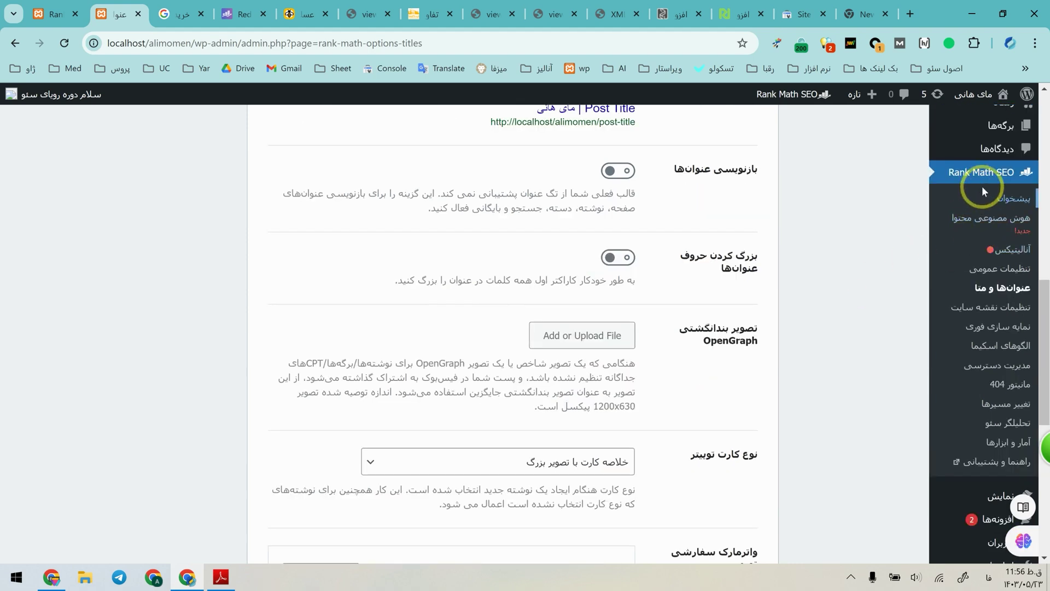
scroll(590, 390, down, 3)
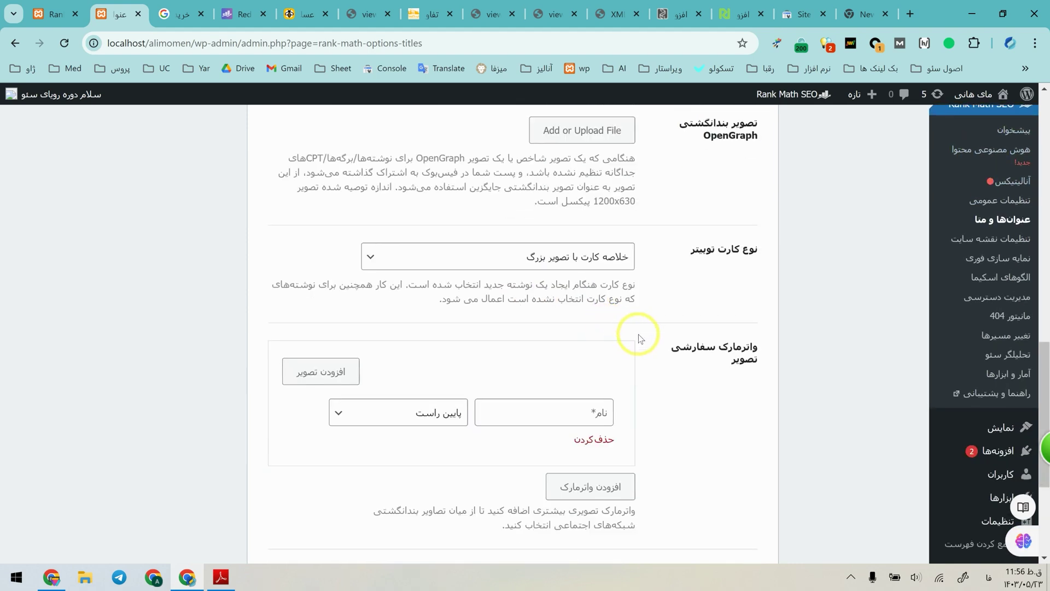
scroll(875, 224, up, 12)
- Open the homepage meta settings (صفحه اصلی) and set the homepage title to "مای هانی | خرید عسل اصل، مرغوب و درجه 1 از تولید کننده"
click(857, 315)
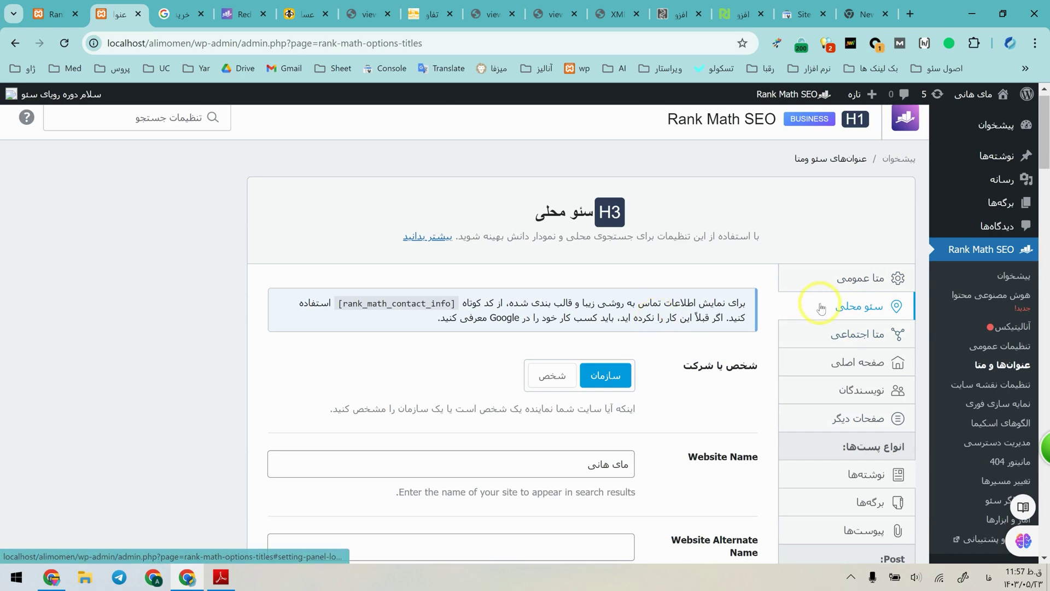
click(853, 332)
click(850, 368)
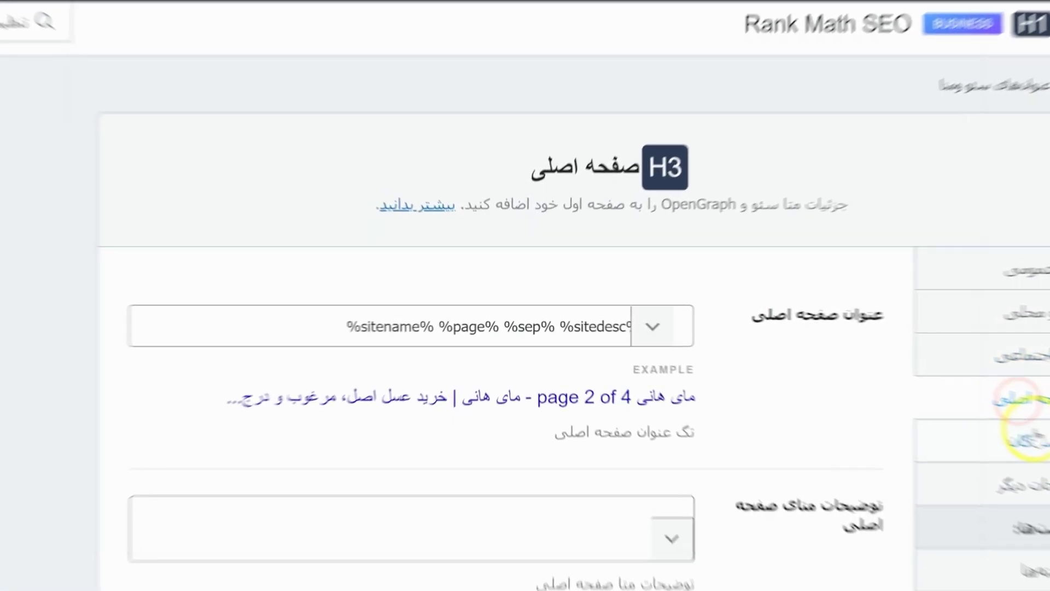
triple_click(560, 338)
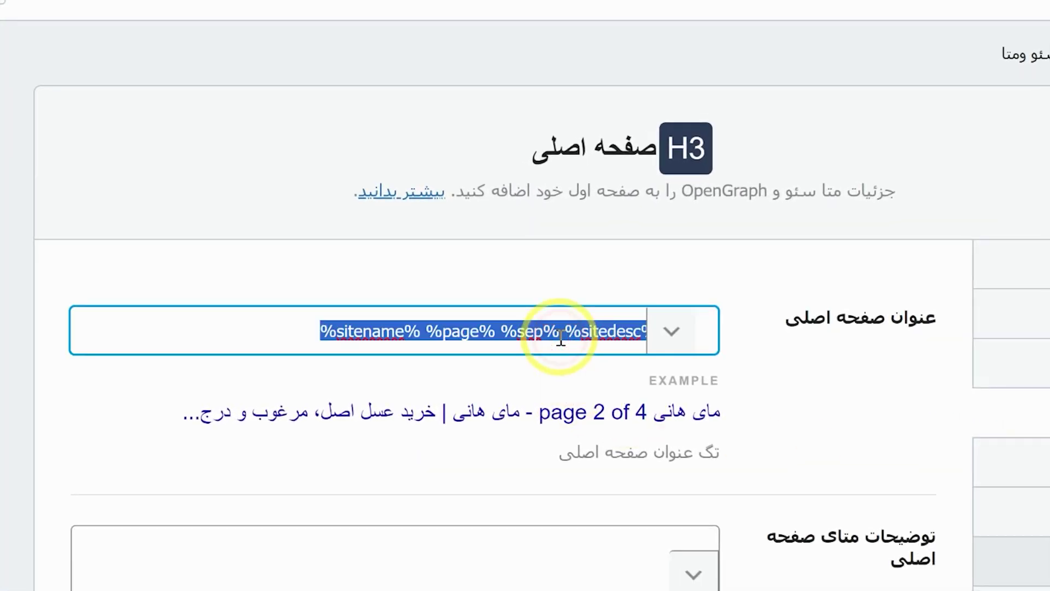
text(مای هانی | خرید عسل اصل، مرغوب و درجه 1 از تولید کننده)
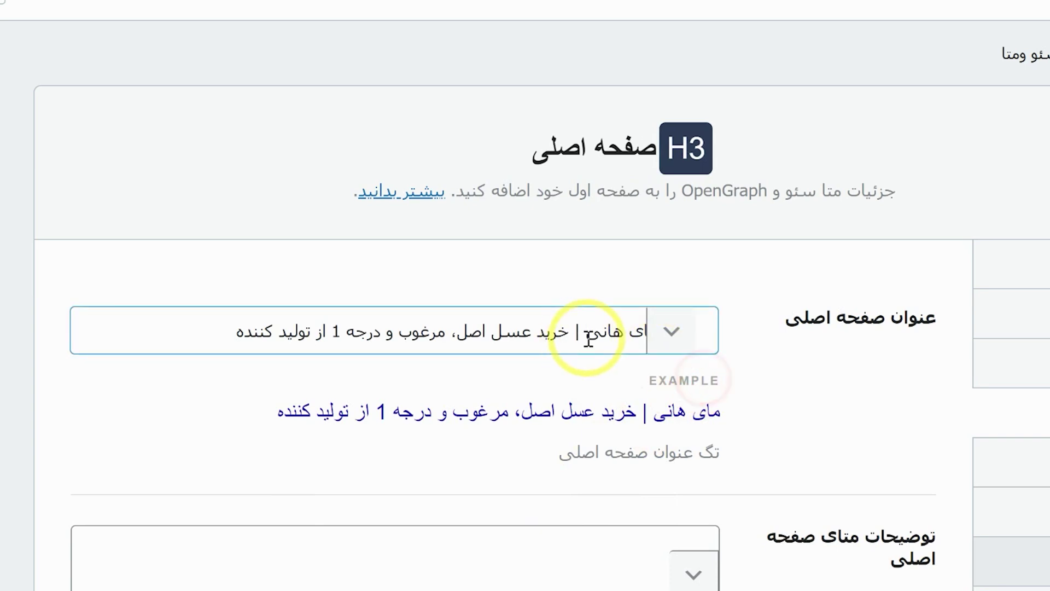
triple_click(394, 411)
click(687, 410)
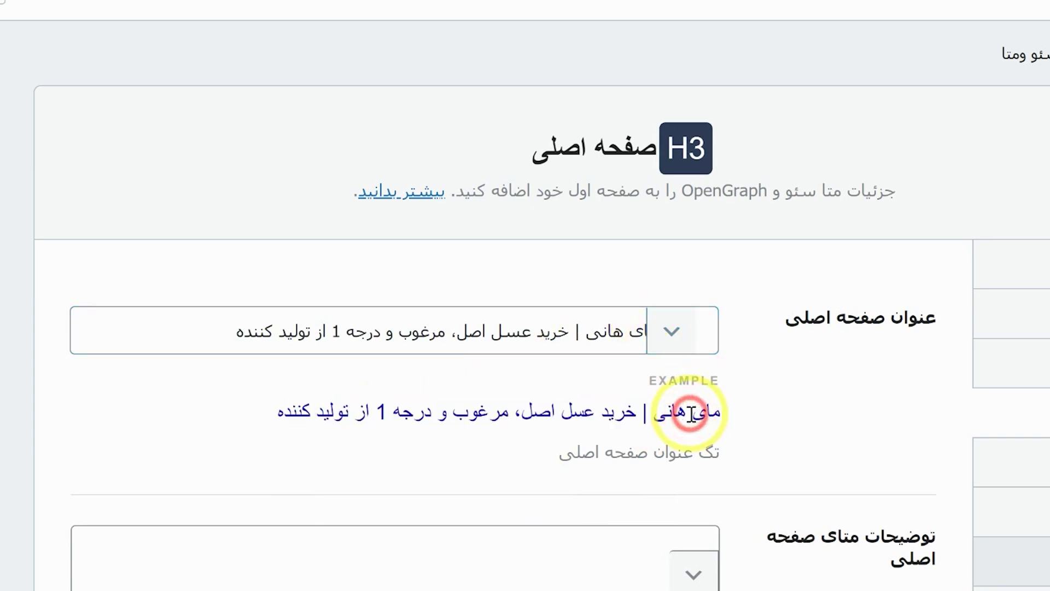
- Set the homepage meta description to "آیا به دنبال عسل اصل، مرغوب و درجه یک هستید؟ اگر پاسخ شما بله است، مای هانی به عنوان یک تولید کننده برتر عسل، بهترین گزینه برای شماست."
scroll(602, 383, down, 4)
click(520, 356)
click(514, 308)
text(آیا به دنبال عسل اصل، مرغوب و درجه یک هستید؟ آیا می‌خواهید از یک تولید کننده معتبر و با کیفیت خرید کنید؟ اگر پاسخ شما بله است، مای هانی بهترین گزینه برای شماست.)
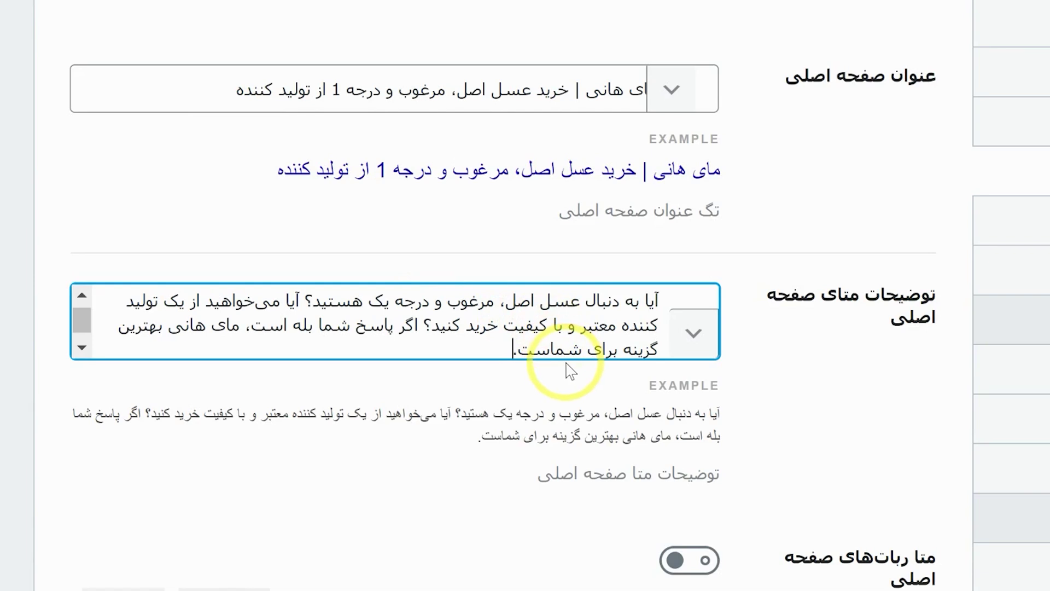
key(ctrl+a)
text(آیا به دنبال عسل اصل، مرغوب و درجه یک هستید؟ اگر پاسخ شما بله است، مای هانی به عنوان یک تولید کننده برتر عسل، بهترین گزینه برای شماست.)
click(528, 388)
click(573, 413)
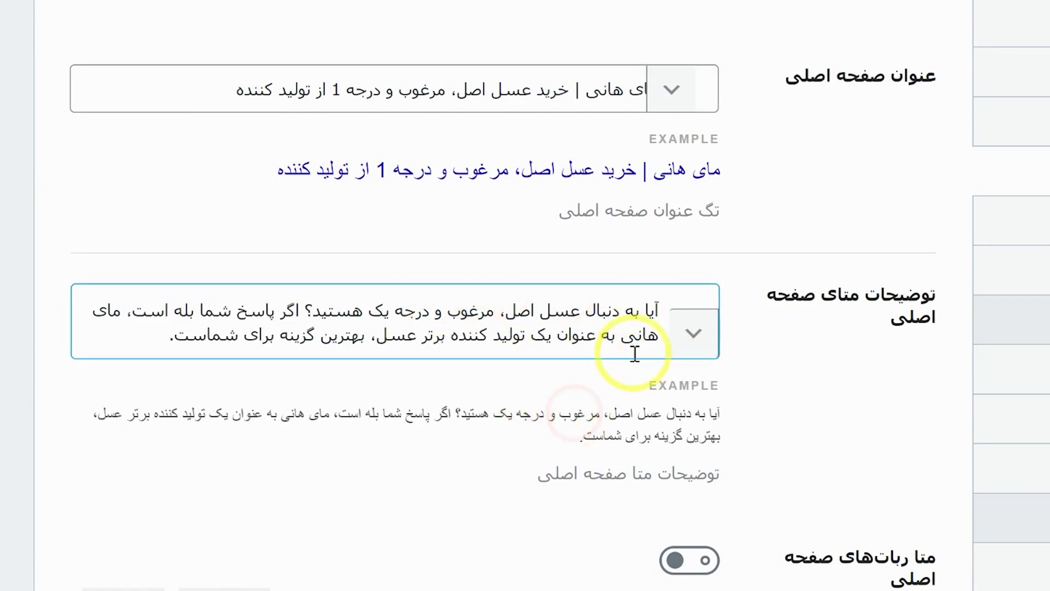
- Check the homepage title example and open the author meta settings (نویسندگان)
drag(629, 179, 464, 171)
click(461, 180)
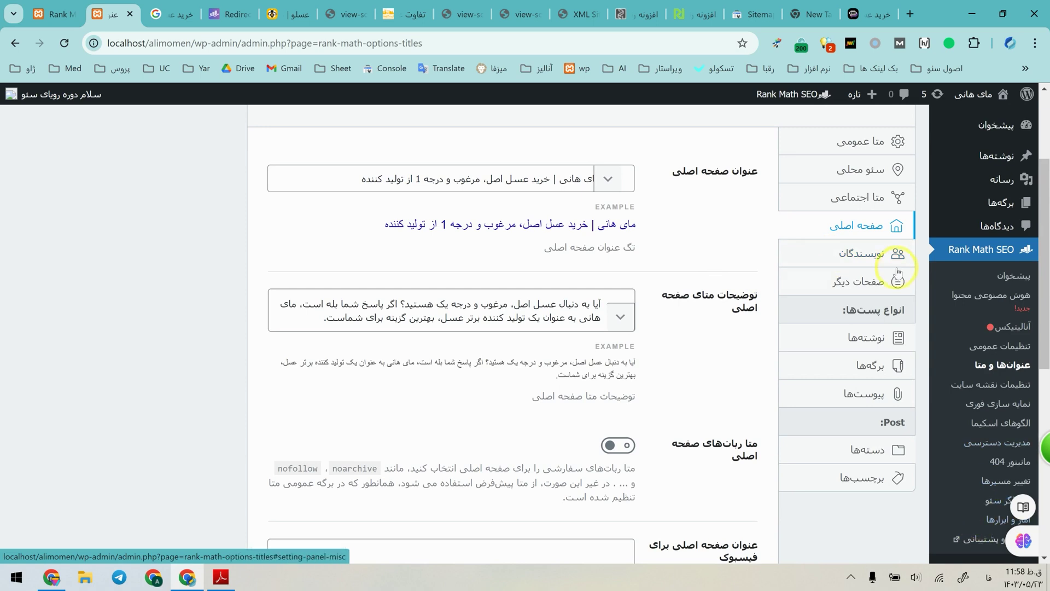
click(883, 261)
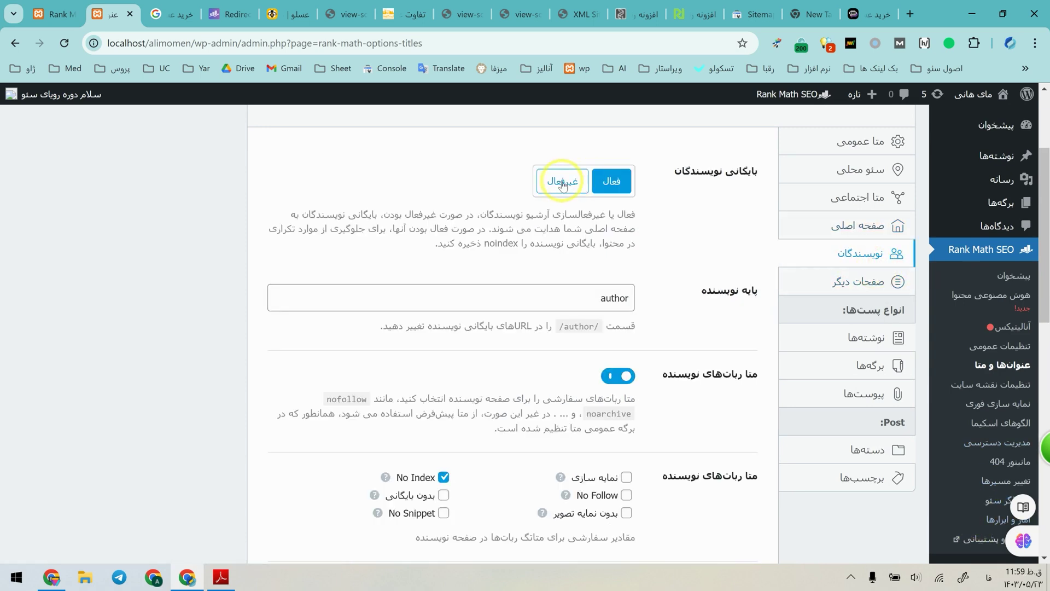
click(279, 4)
scroll(164, 265, down, 2)
drag(157, 274, 595, 474)
click(595, 474)
scroll(445, 439, down, 3)
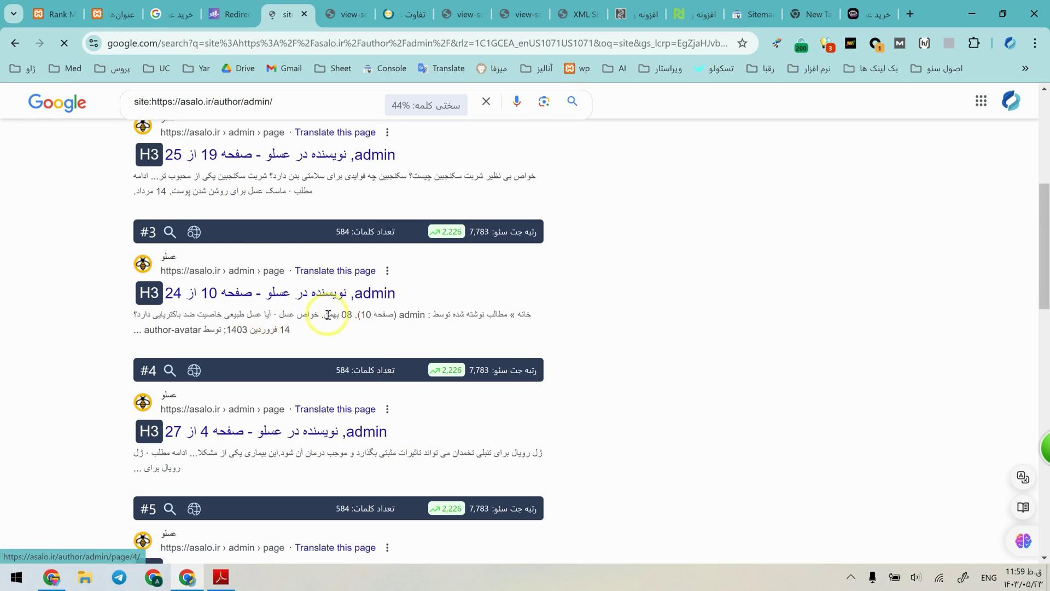
scroll(327, 303, up, 5)
click(104, 8)
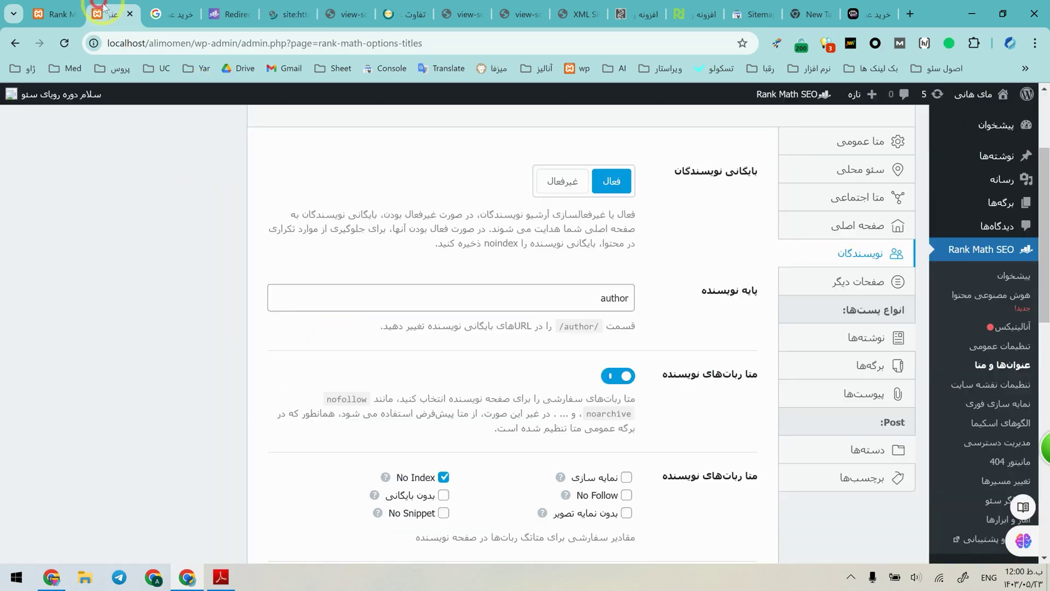
- Set the author archives (بایگانی نویسندگان) to disabled (غیرفعال)
click(553, 185)
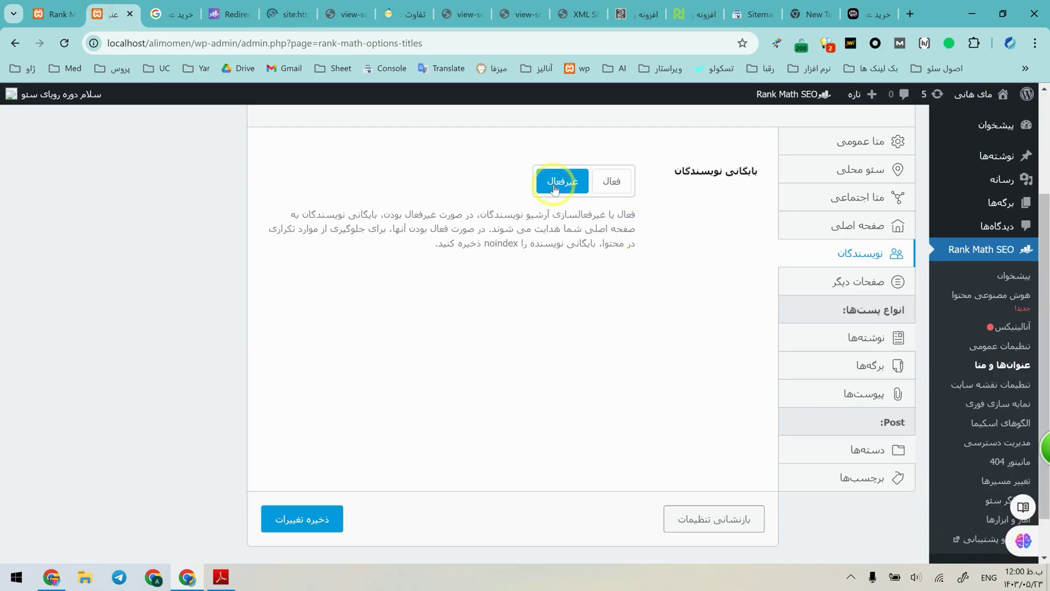
click(600, 182)
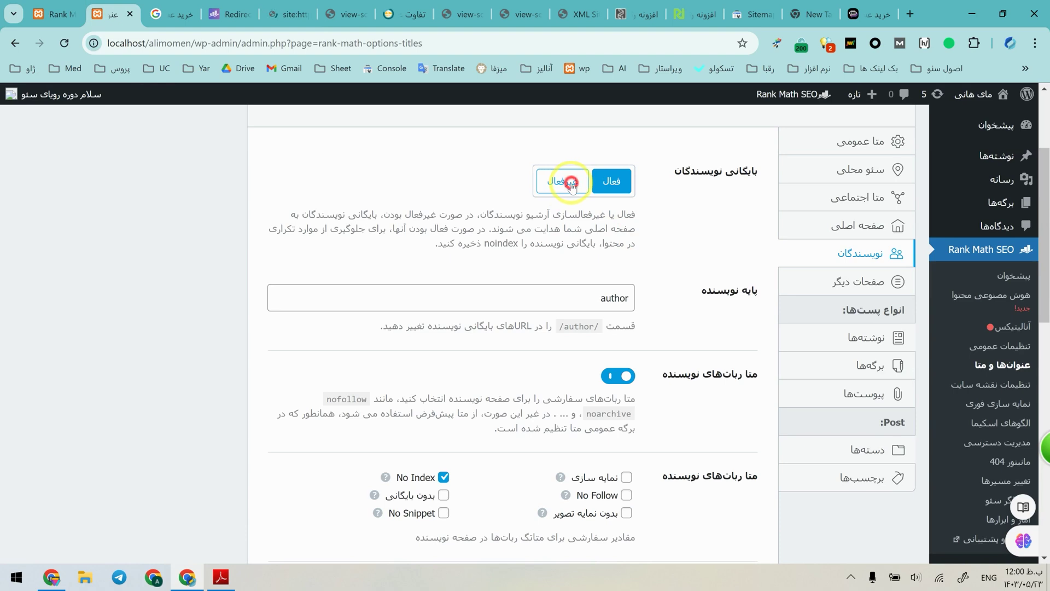
click(571, 185)
- Review the miscellaneous pages settings (صفحات دیگر) for date archives, the 404 title, the search results title and the noindex options
click(879, 284)
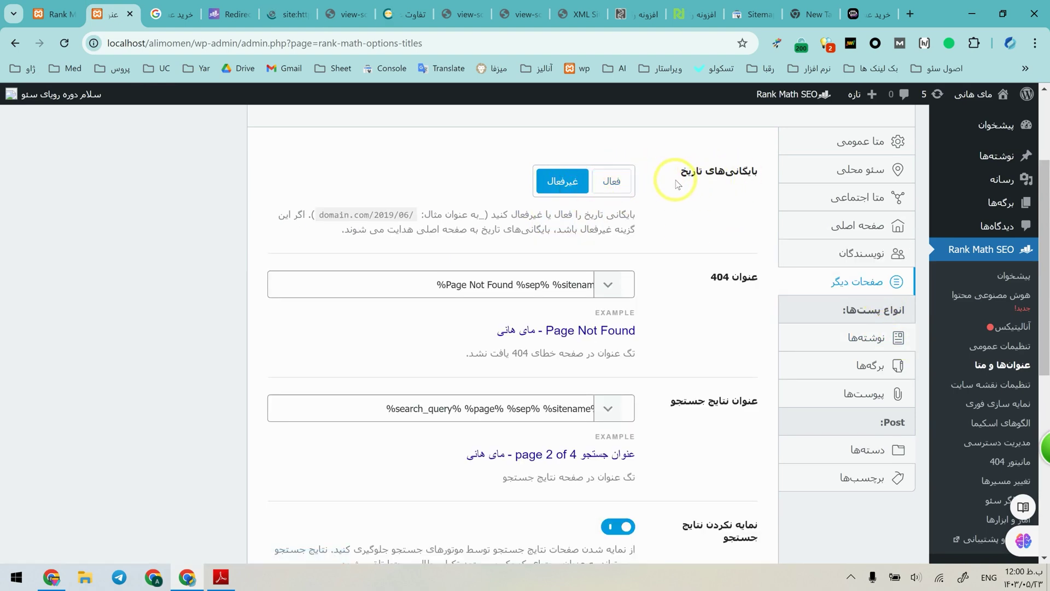
scroll(677, 184, down, 2)
scroll(683, 180, up, 1)
drag(764, 279, 659, 333)
drag(707, 355, 647, 453)
click(648, 453)
scroll(744, 277, down, 10)
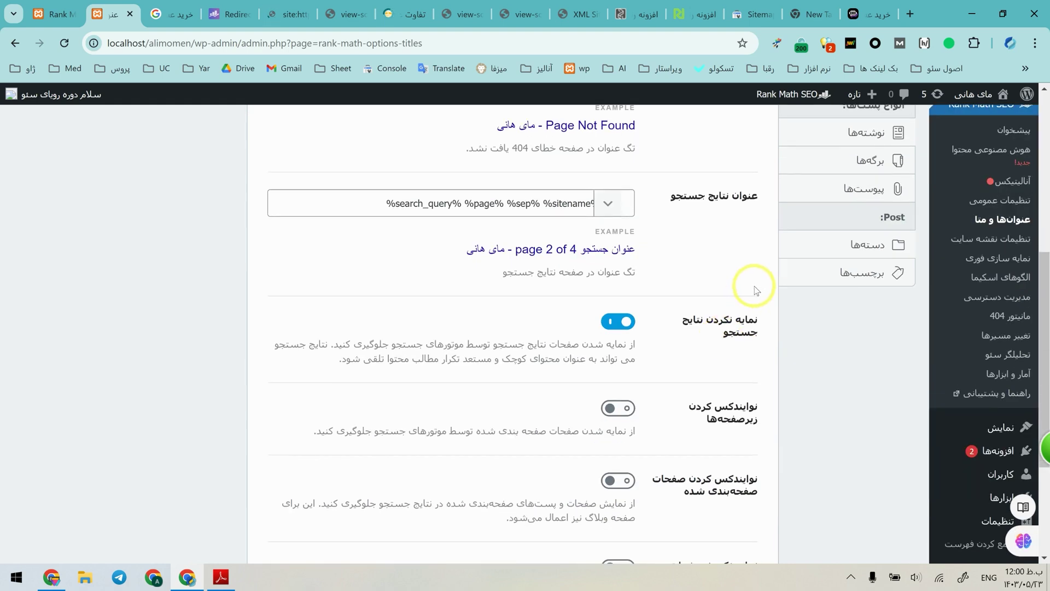
scroll(700, 365, up, 7)
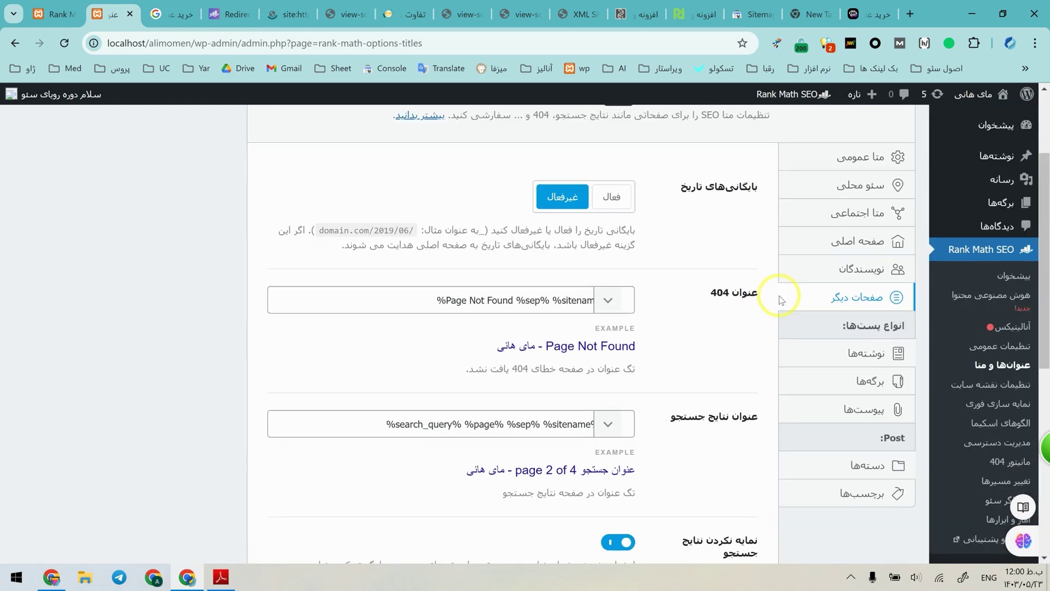
- Examine the title and meta options for posts, pages, attachments, categories and tags
click(845, 366)
scroll(704, 341, down, 5)
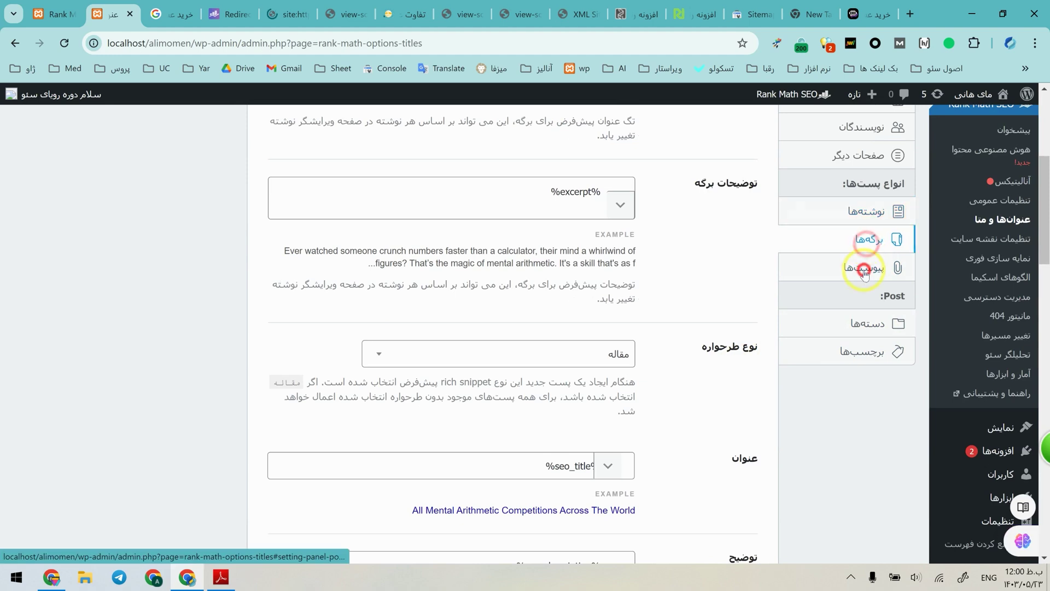
click(867, 249)
click(853, 343)
click(863, 401)
click(868, 430)
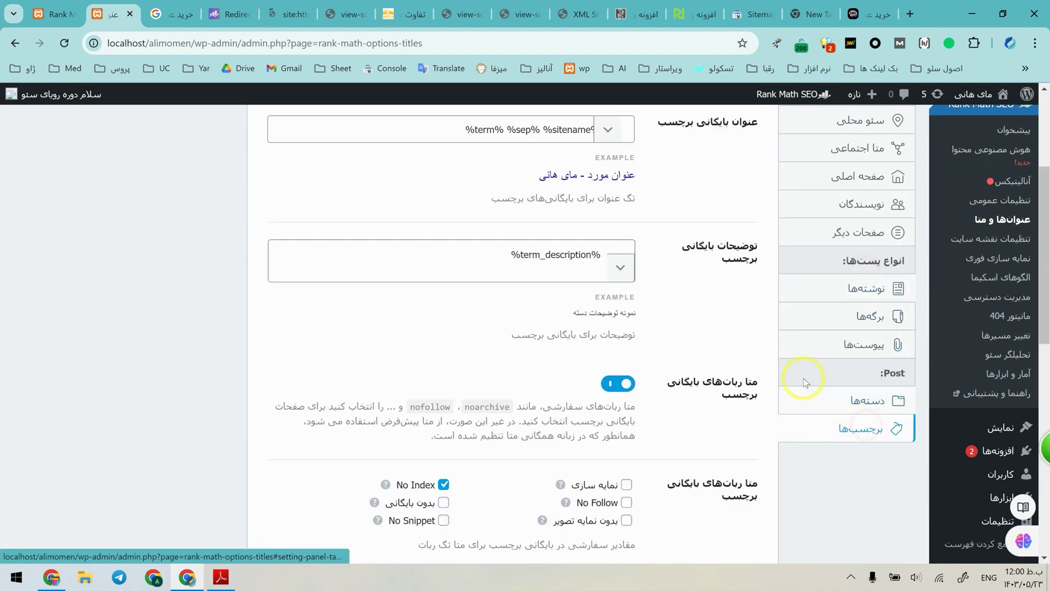
scroll(802, 372, down, 4)
- Save the titles and meta changes and open the sitemap settings (تنظیمات نقشه سایت)
click(1023, 248)
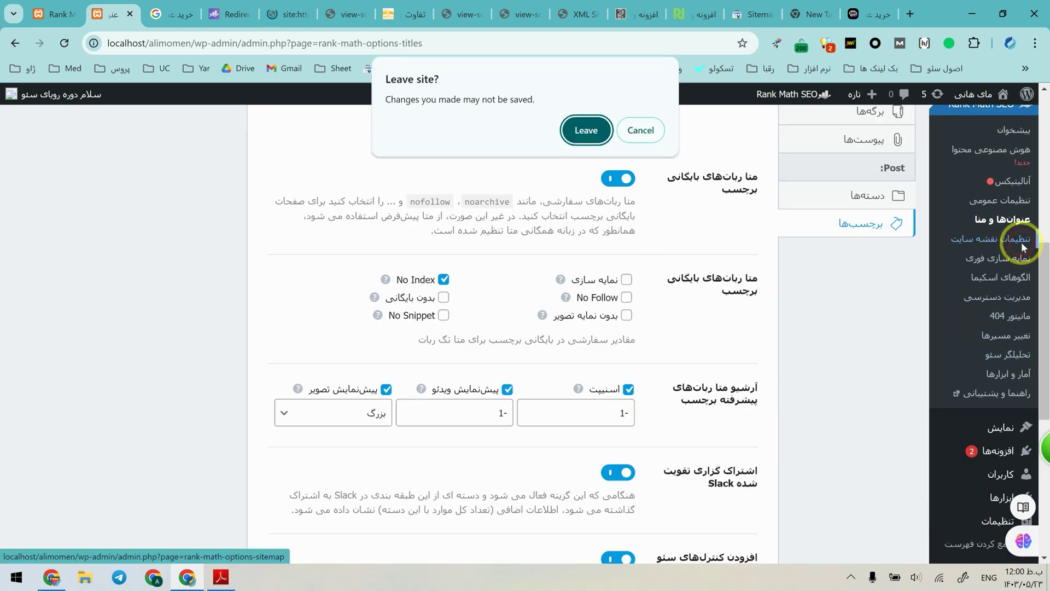
click(640, 130)
scroll(366, 516, down, 5)
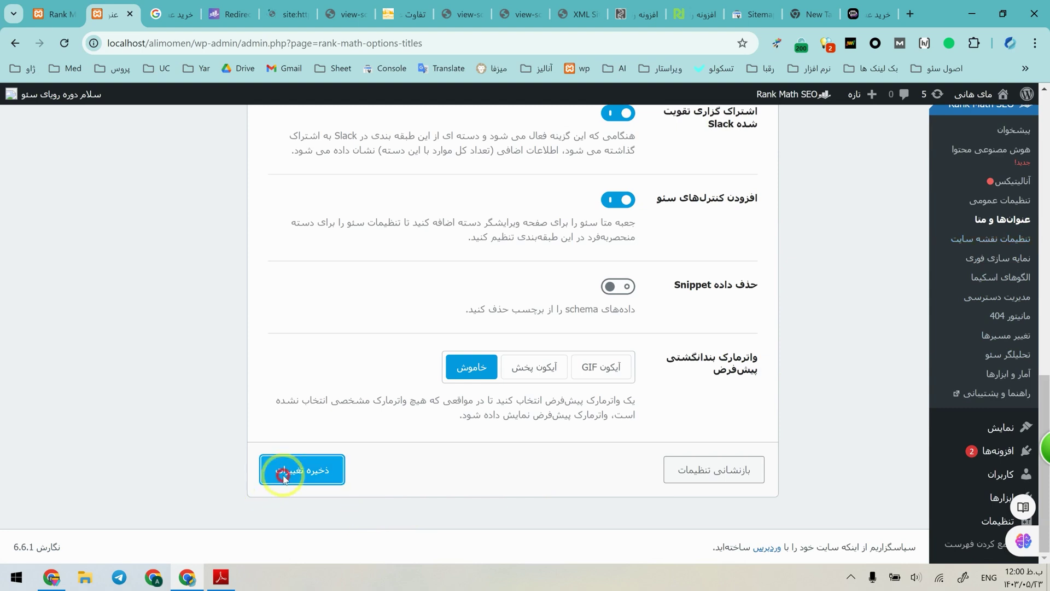
click(284, 475)
click(973, 269)
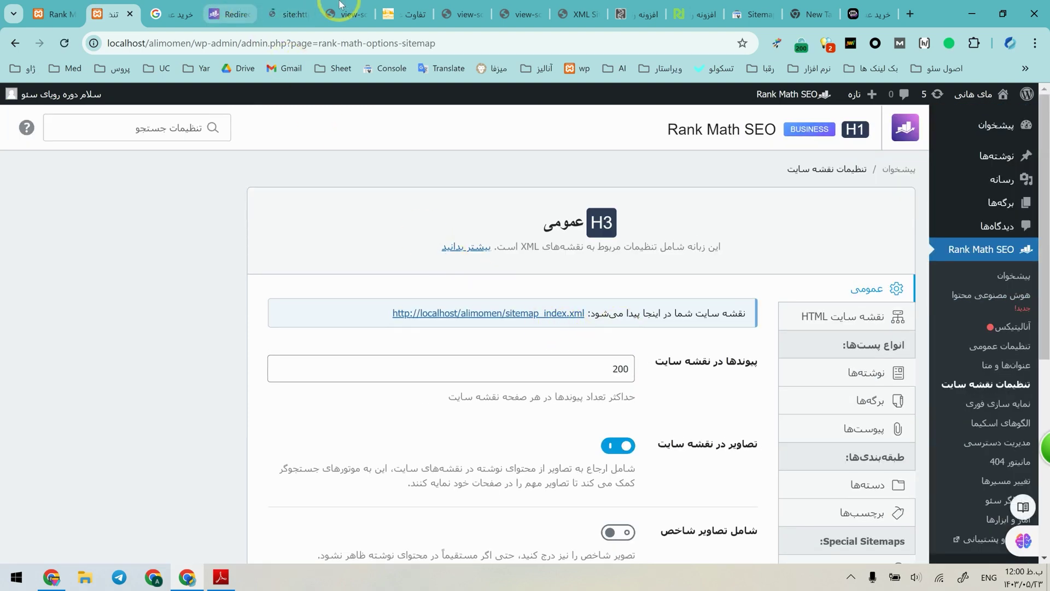
- Load the asalo.ir homepage instead of its source view and open the site's /sitemap.xml address
click(354, 12)
drag(160, 43, 3, 46)
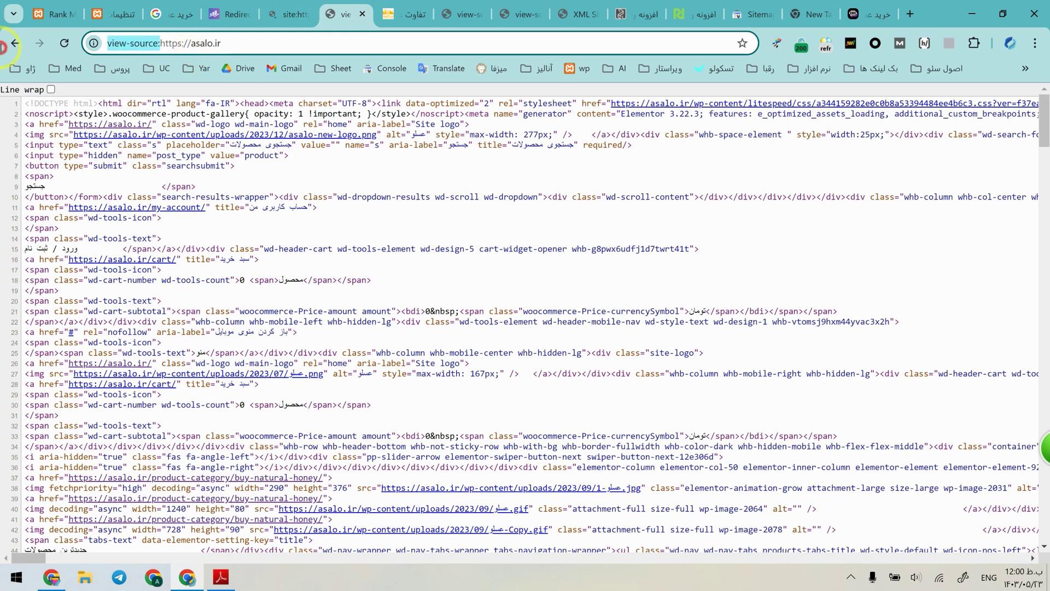
key(Delete)
key(Return)
click(199, 36)
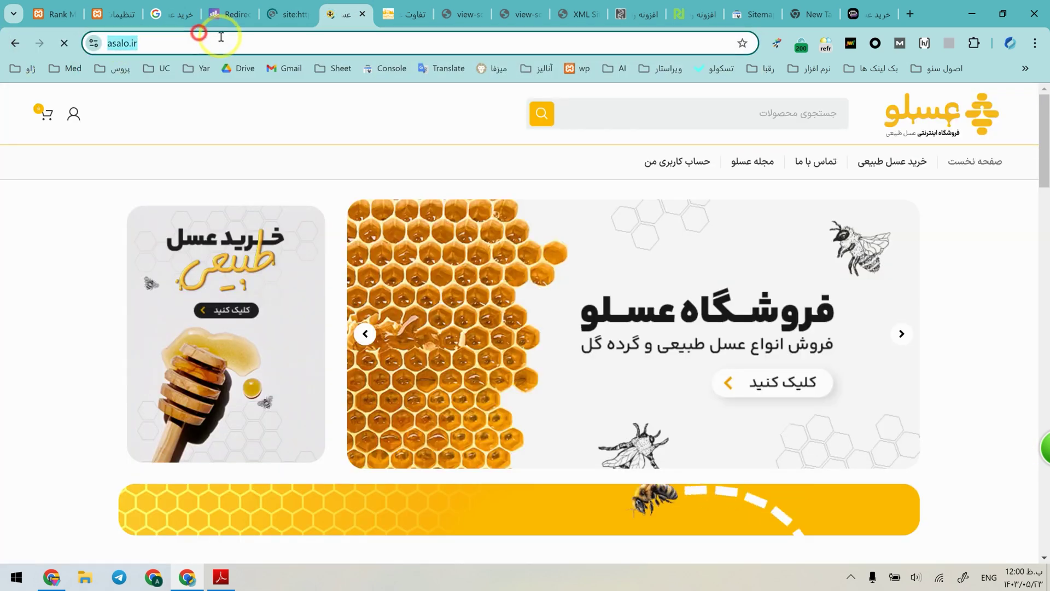
click(227, 39)
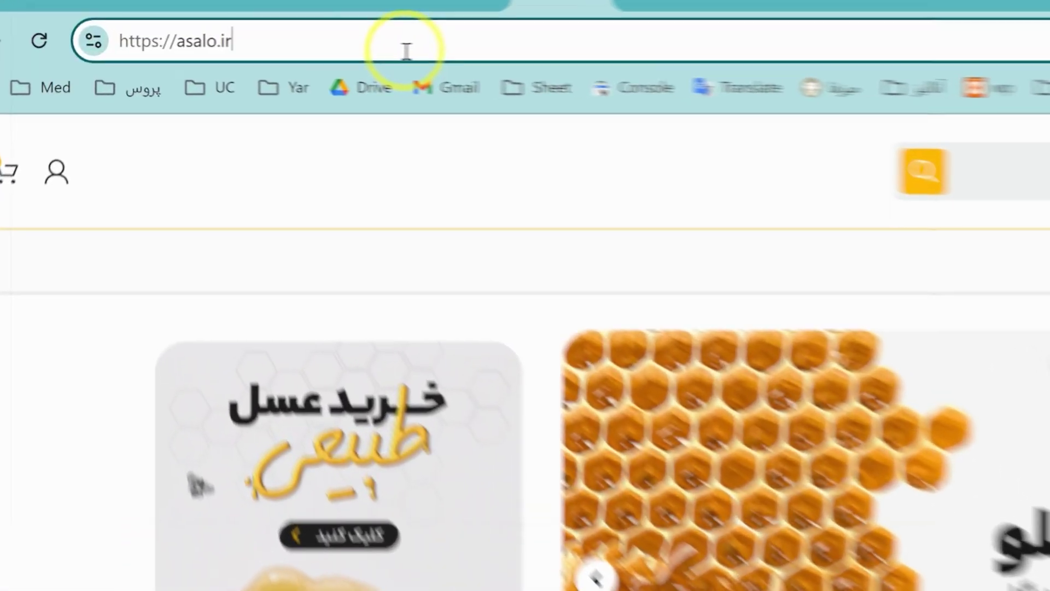
text(/sitemap.xml)
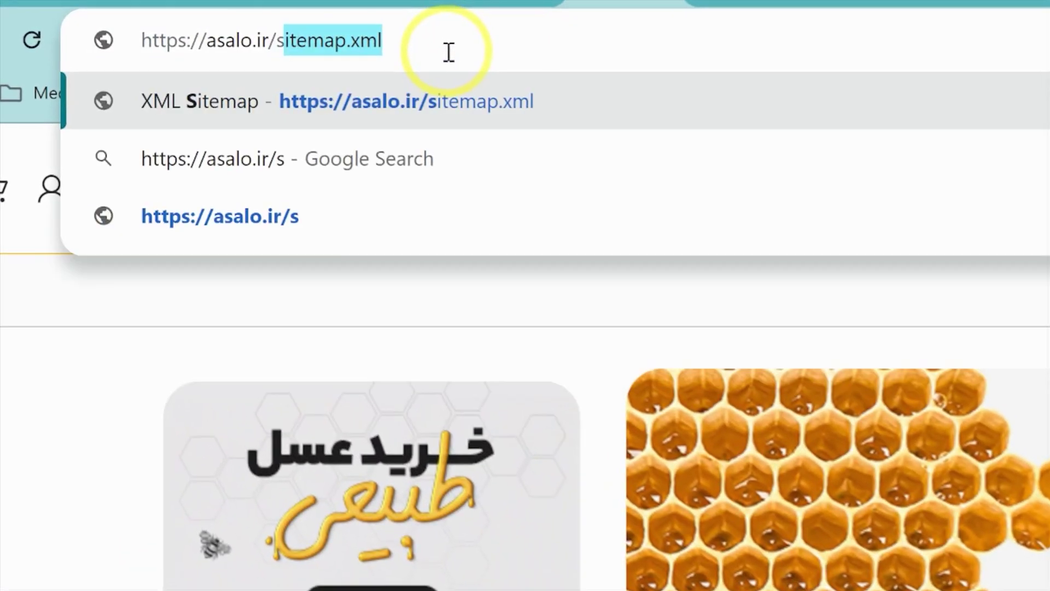
key(Return)
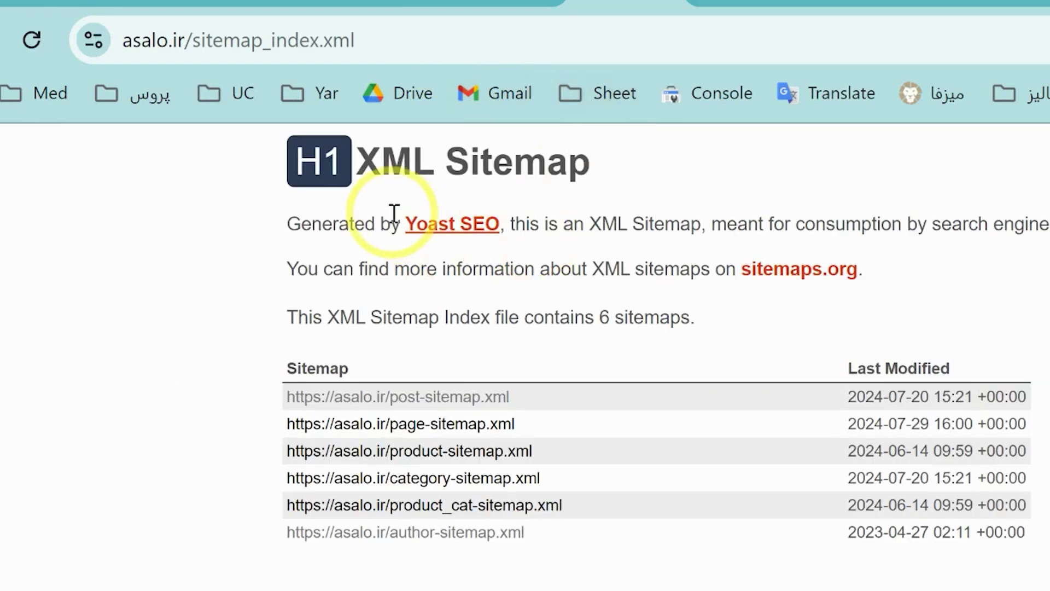
- Open asalo.ir/robots.txt and examine its contents
drag(204, 40, 480, 40)
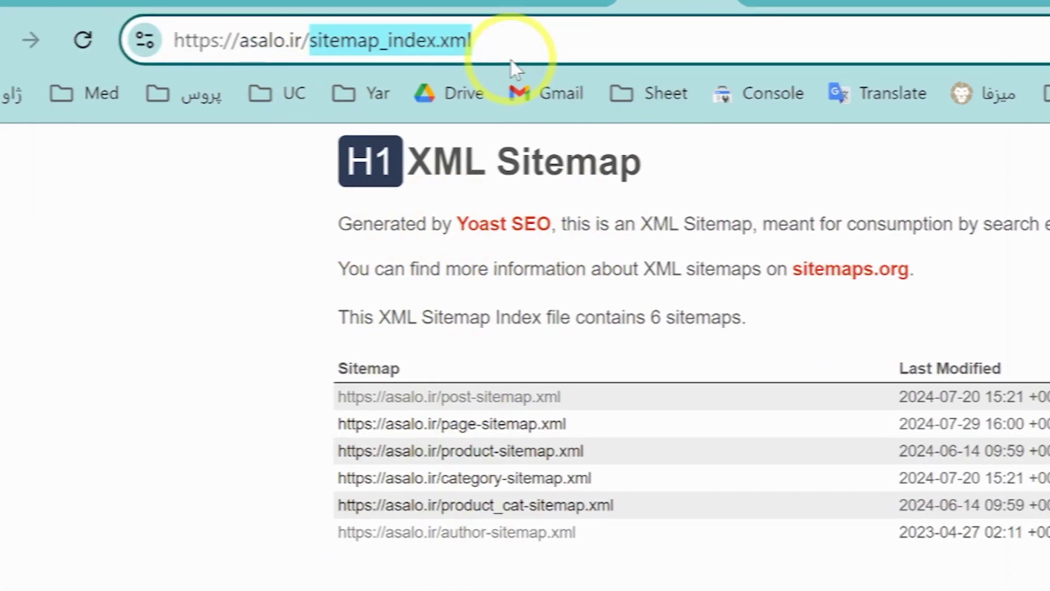
text(ro)
key(Return)
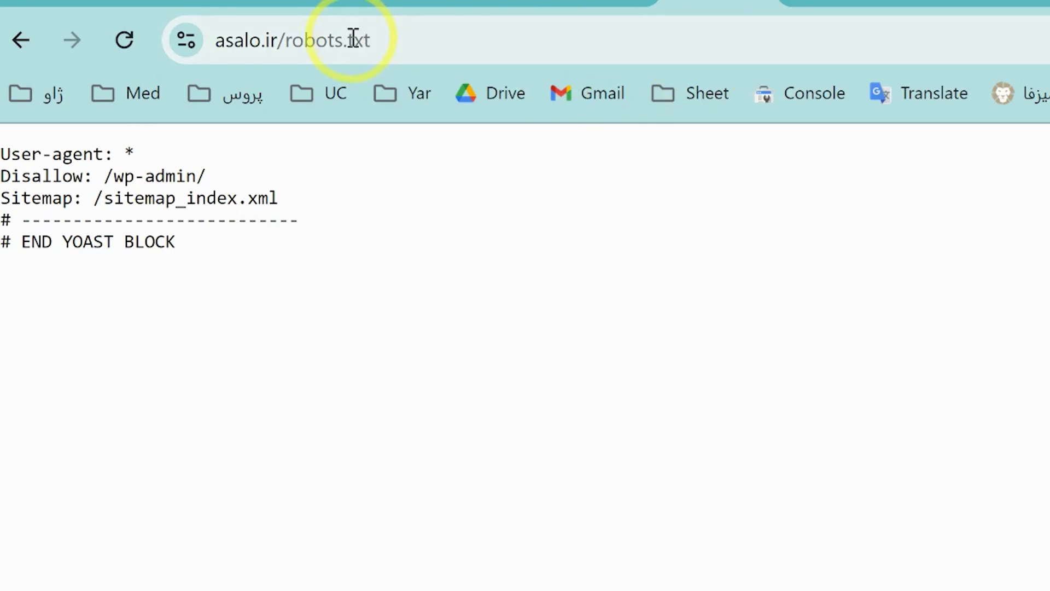
drag(508, 51, 365, 36)
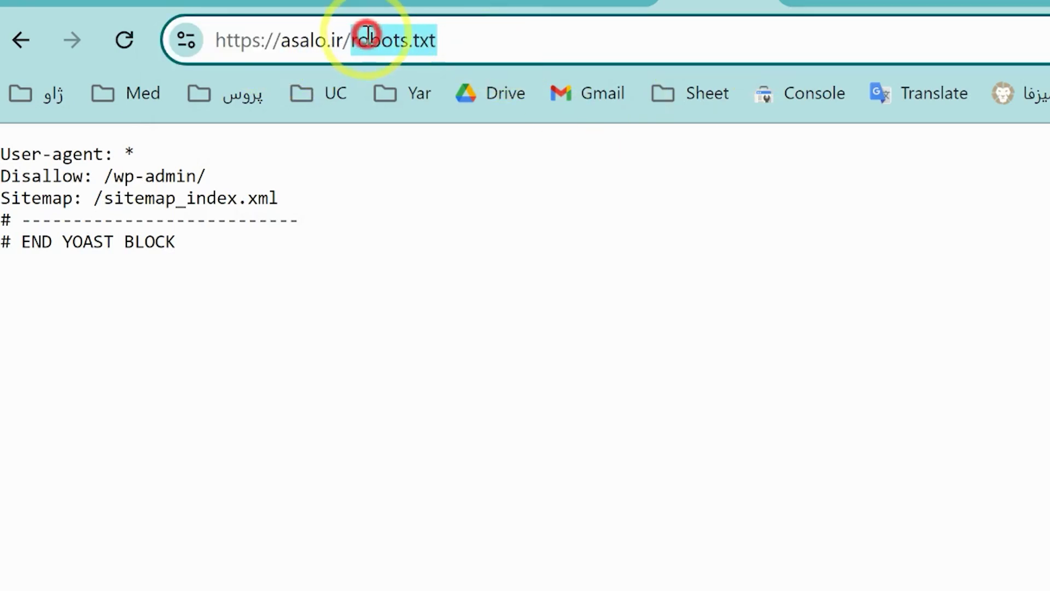
click(367, 36)
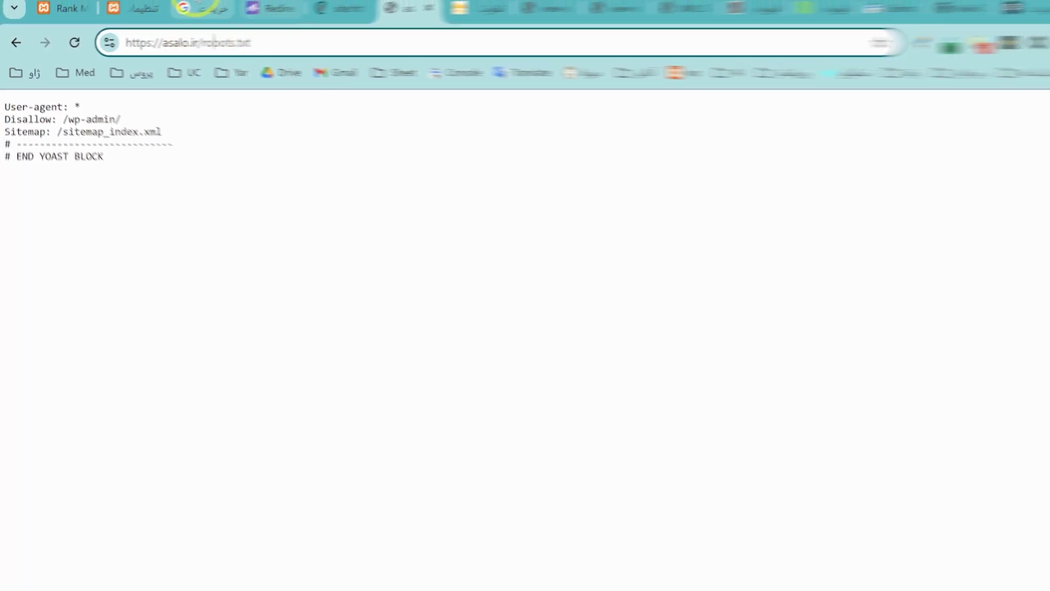
- Return to the sitemap settings and review the general, HTML sitemap, posts, pages, attachments, categories and tags sections
click(137, 5)
scroll(934, 329, down, 1)
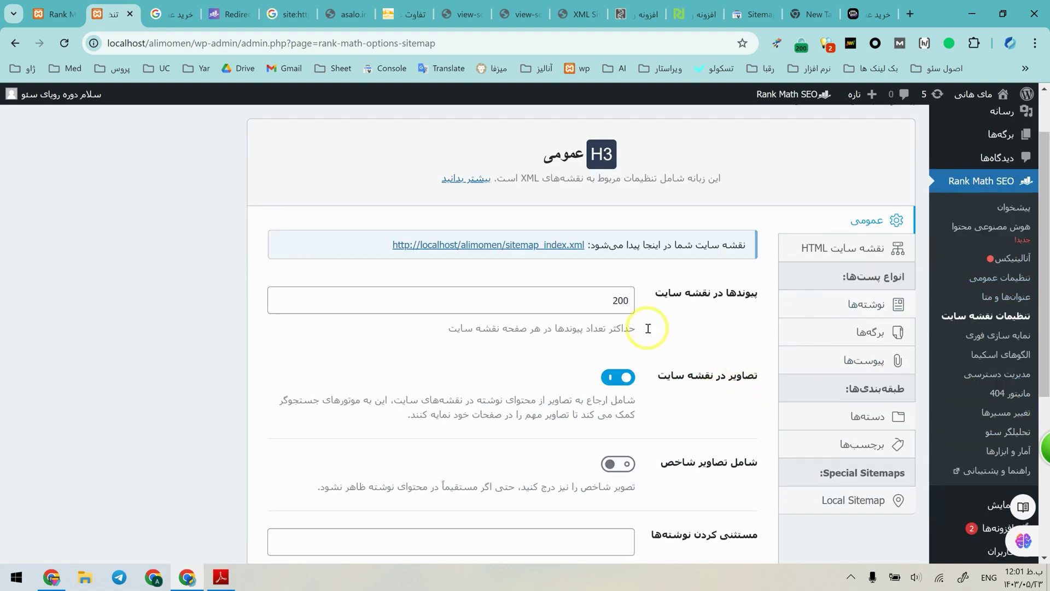
click(844, 251)
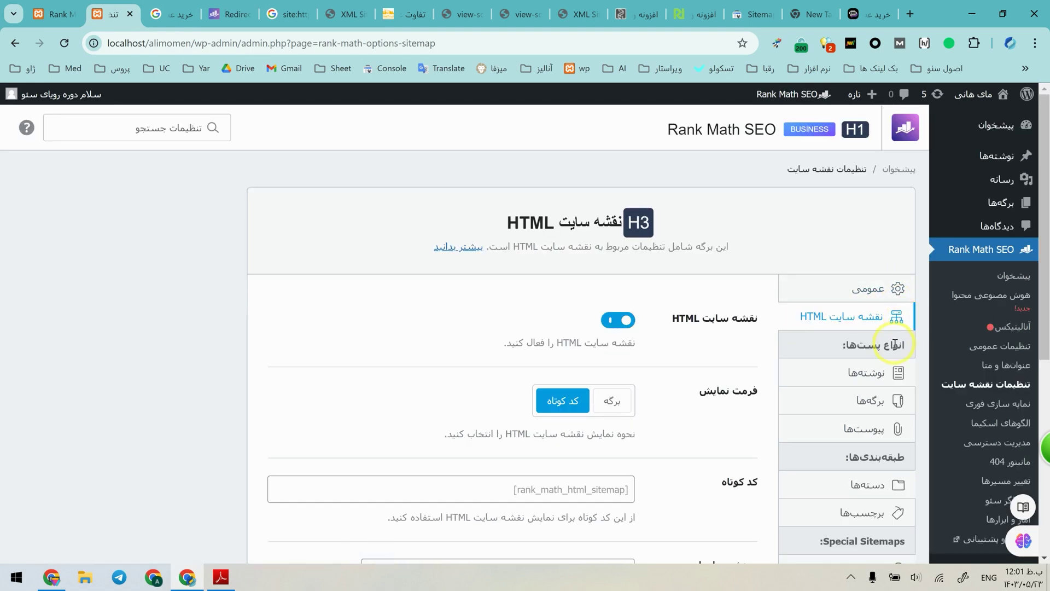
scroll(888, 338, down, 1)
click(871, 305)
click(871, 333)
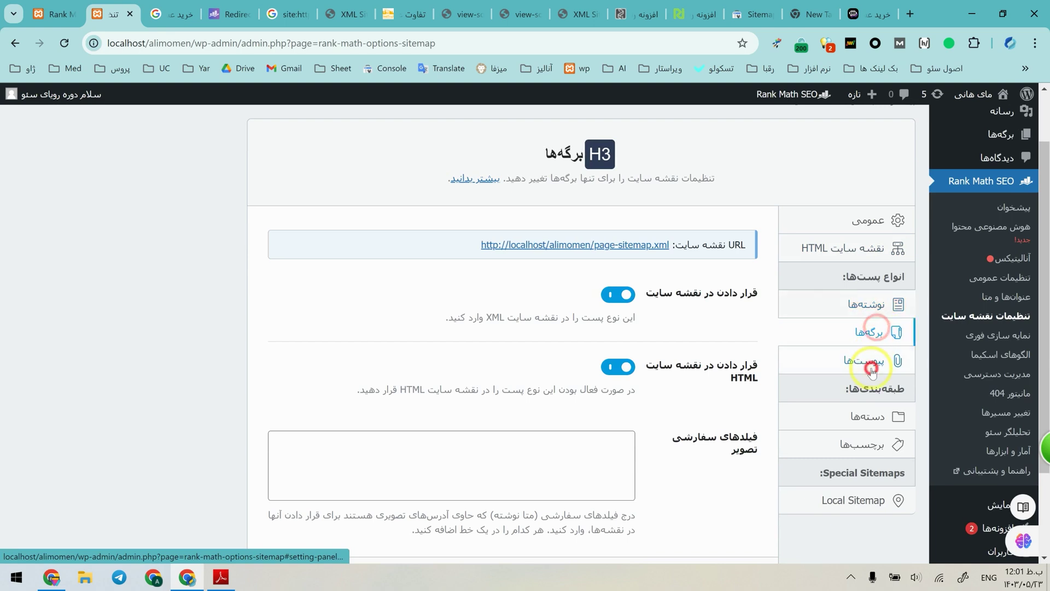
click(867, 361)
click(876, 410)
click(875, 444)
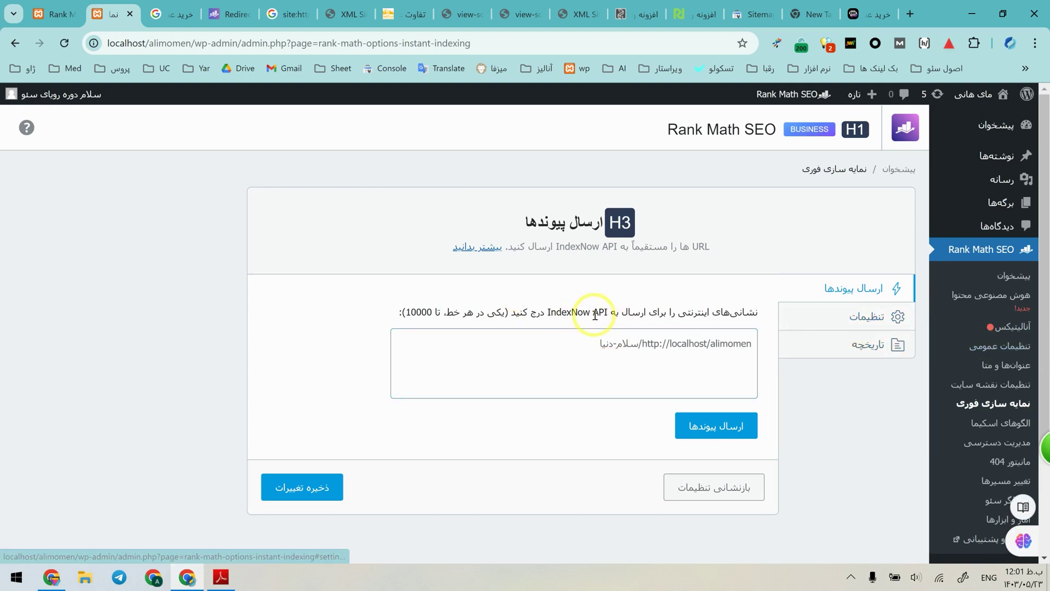
- Open the schema templates (الگوهای اسکیما), start a new schema and browse the Schema Generator catalog
scroll(984, 410, down, 1)
click(988, 355)
click(787, 135)
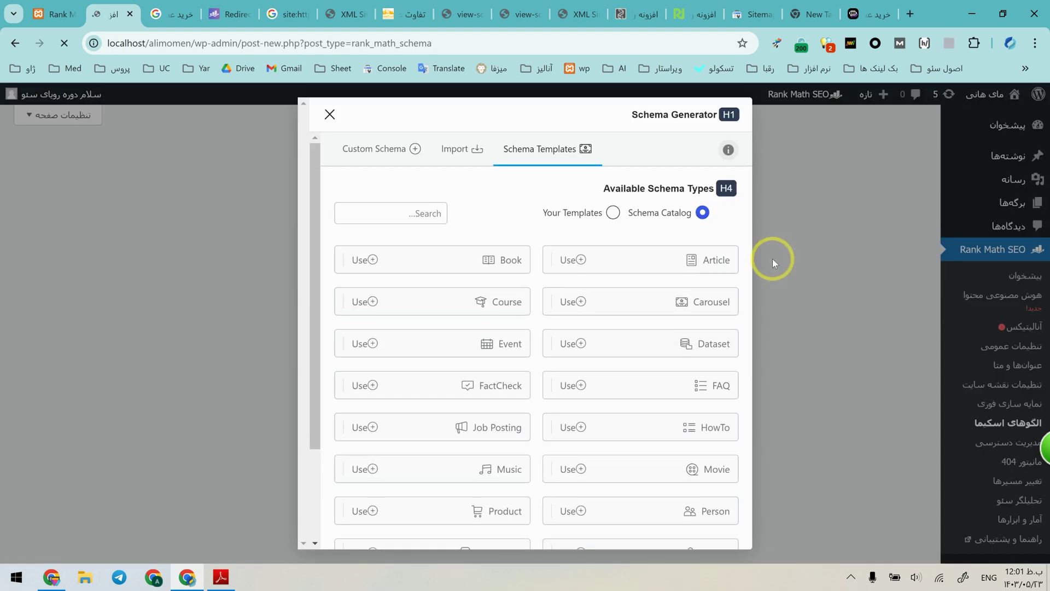
scroll(569, 399, down, 3)
scroll(504, 421, up, 3)
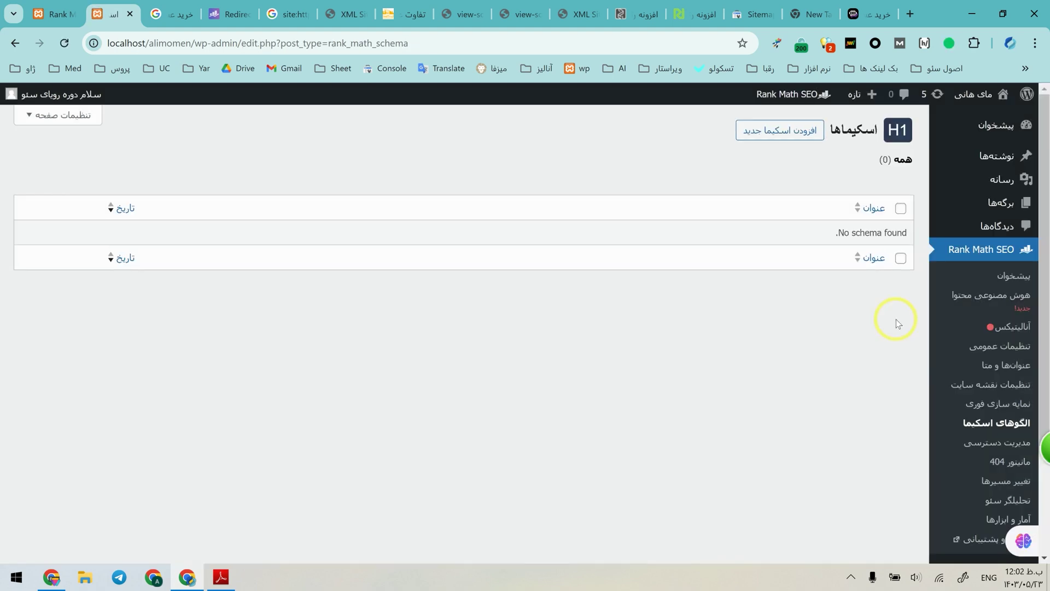
- Open the Role Manager (مدیریت دسترسی) and review the permissions of the Administrator, Editor and Author roles
click(1025, 445)
scroll(416, 371, down, 6)
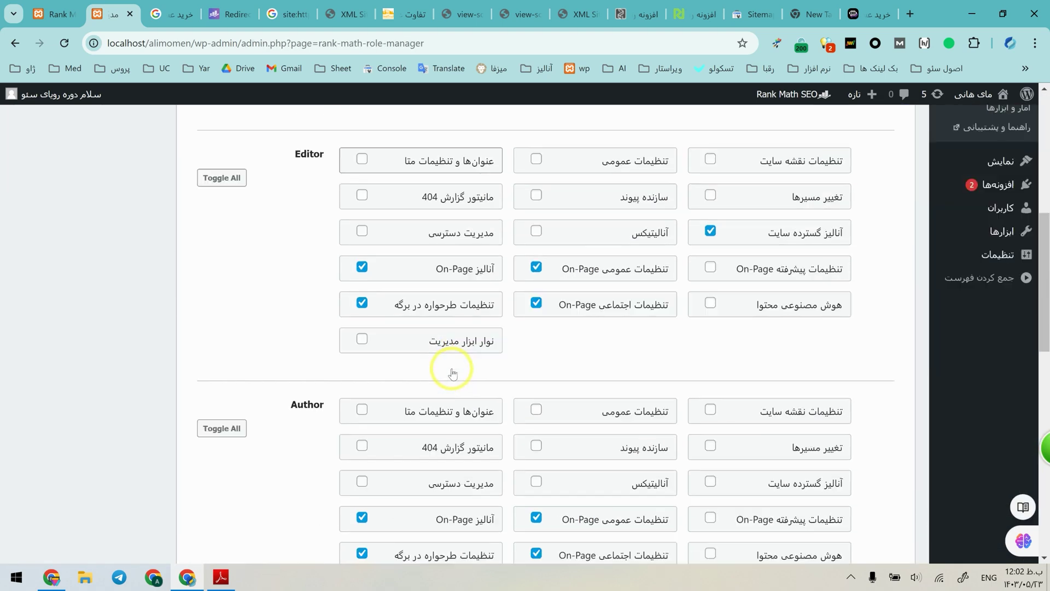
scroll(452, 373, down, 4)
scroll(556, 386, up, 10)
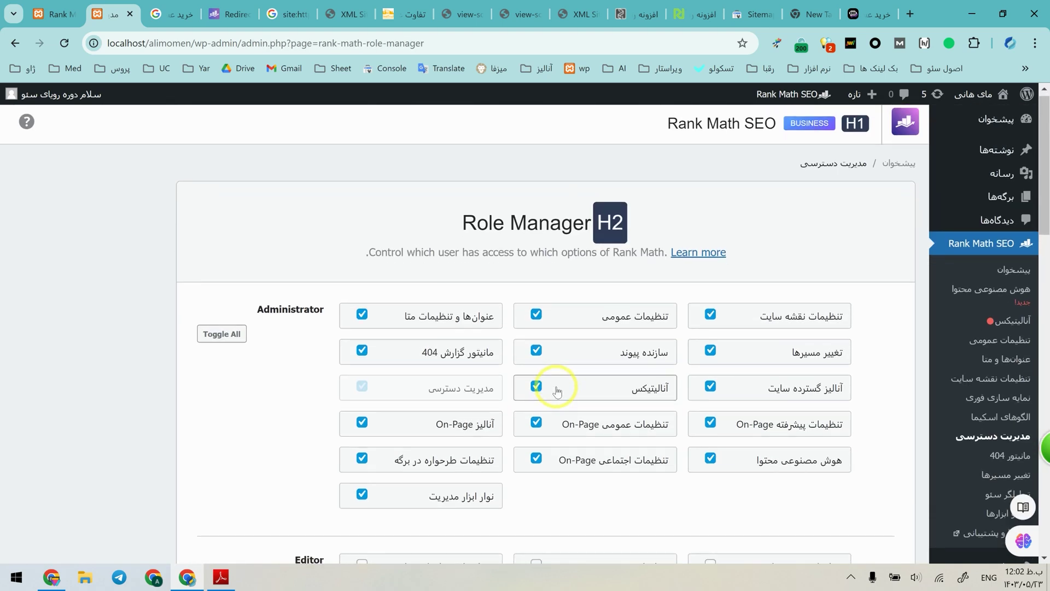
scroll(558, 390, down, 6)
scroll(556, 386, up, 4)
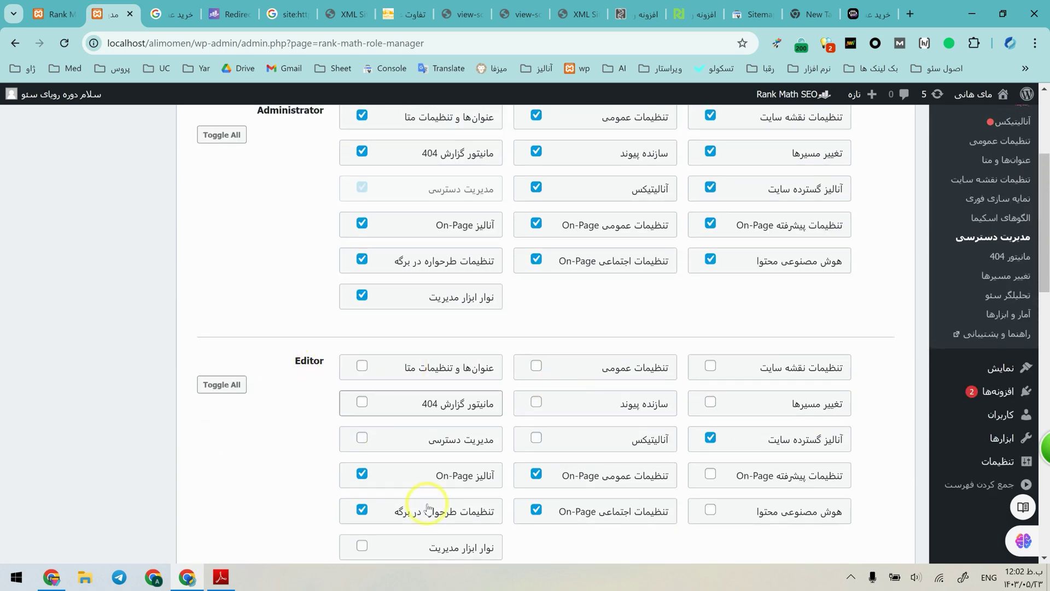
- Open the 404 monitor (مانیتور 404) and demonstrate a missing page by loading drhoney.net/didfnfd-honey/
click(978, 259)
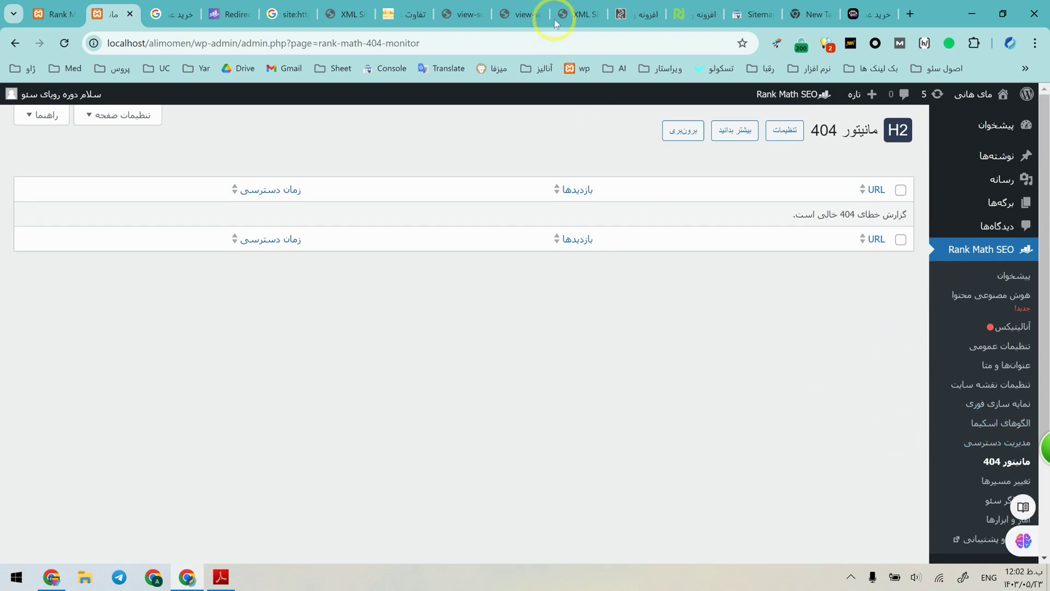
click(426, 7)
drag(169, 46, 258, 48)
text(dfnf)
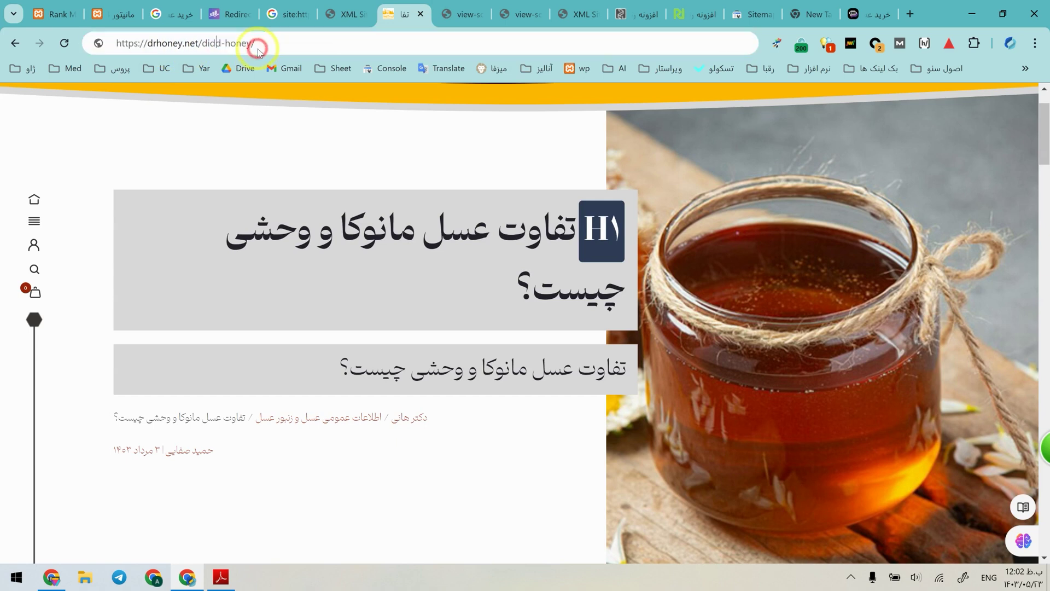
key(Return)
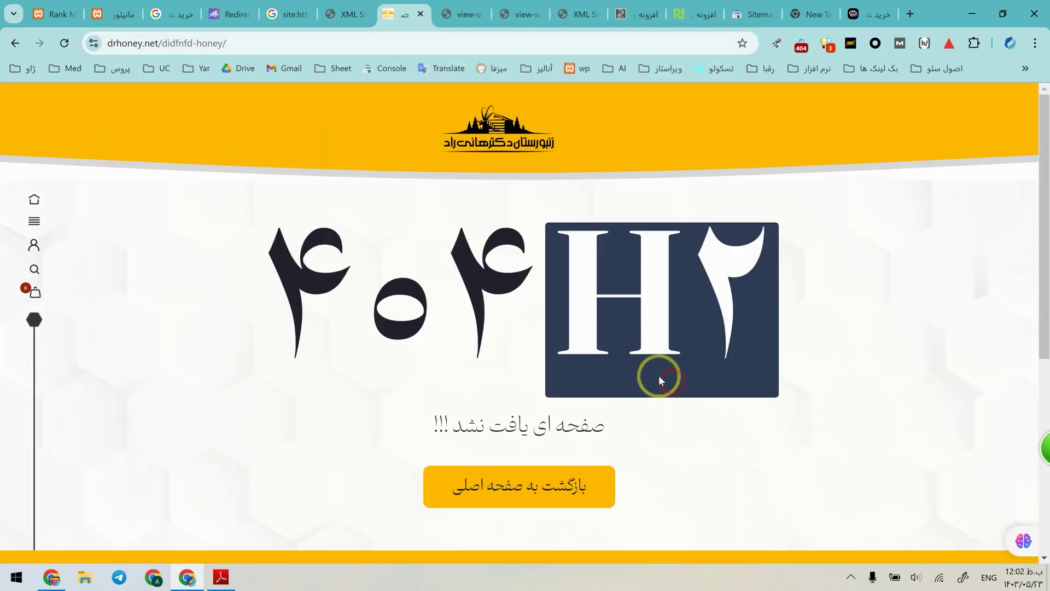
- Return to the 404 monitor and look over the redirections (تغییر مسیرها) and SEO analyzer (تحلیلگر سئو) pages
click(193, 7)
click(142, 9)
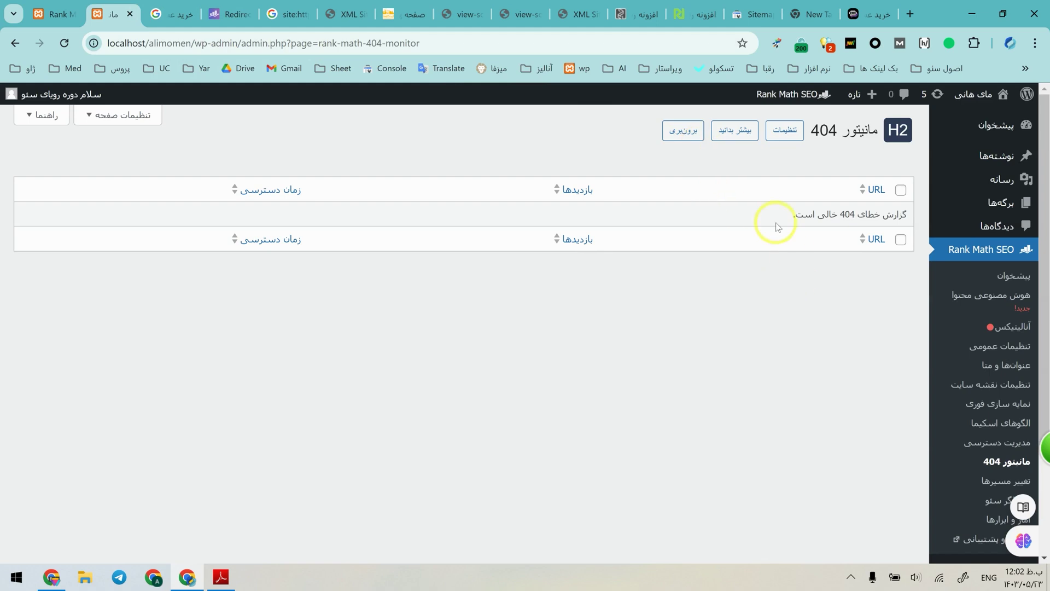
scroll(876, 405, down, 1)
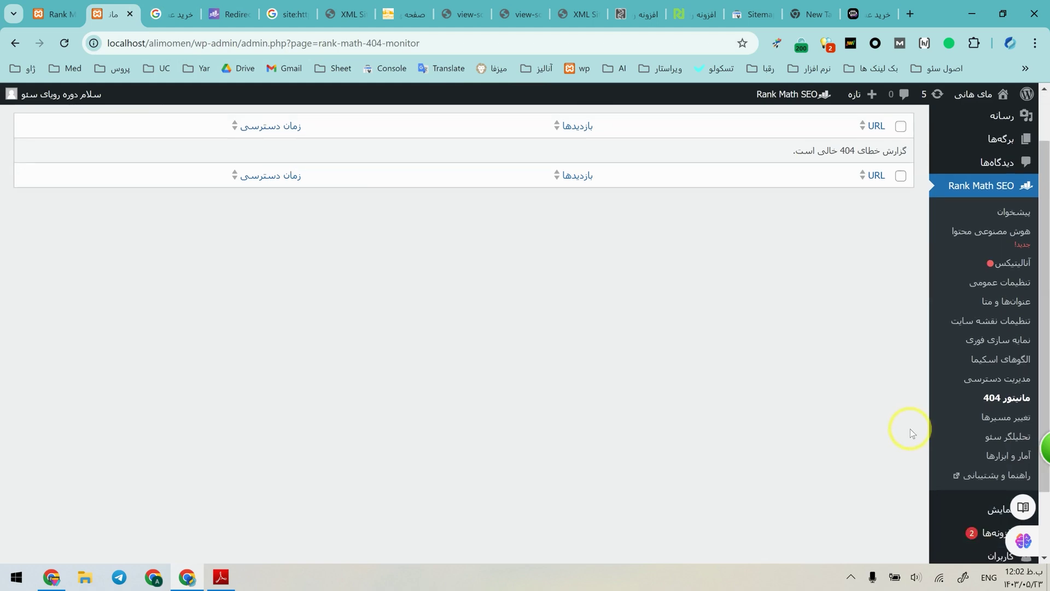
click(999, 421)
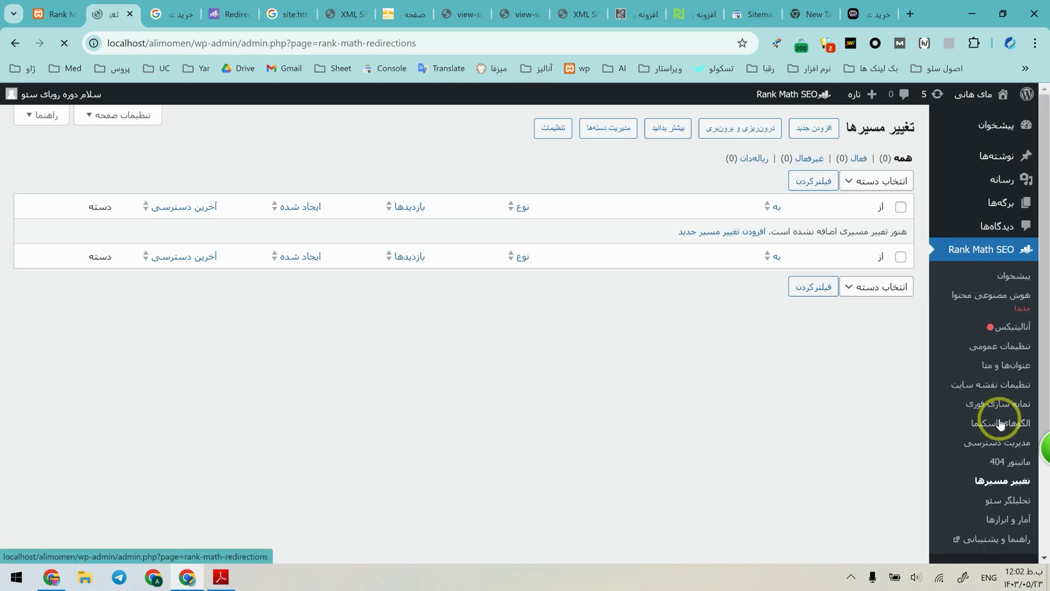
scroll(909, 403, down, 1)
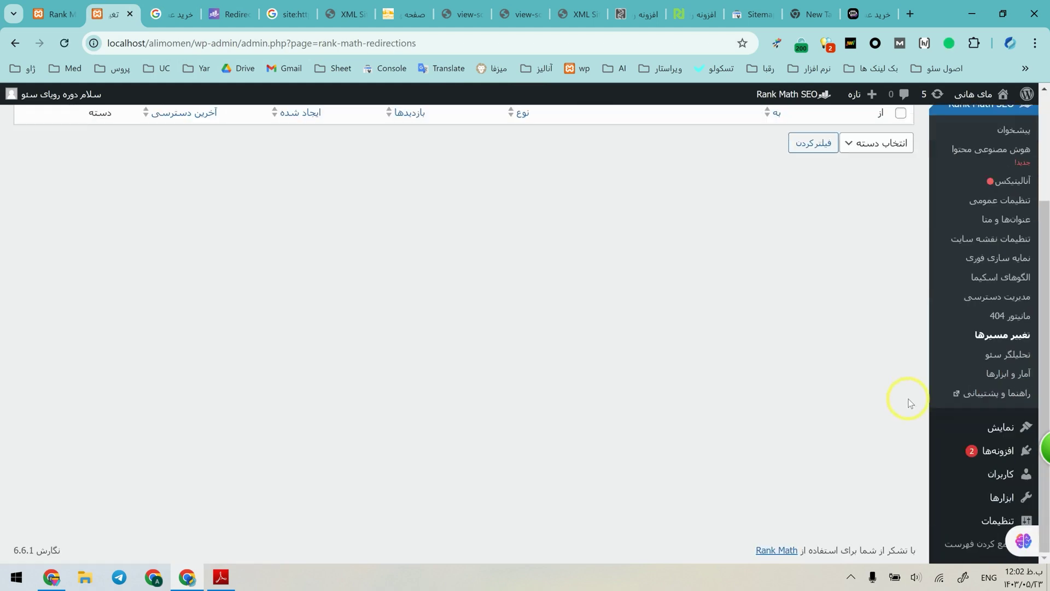
click(1003, 356)
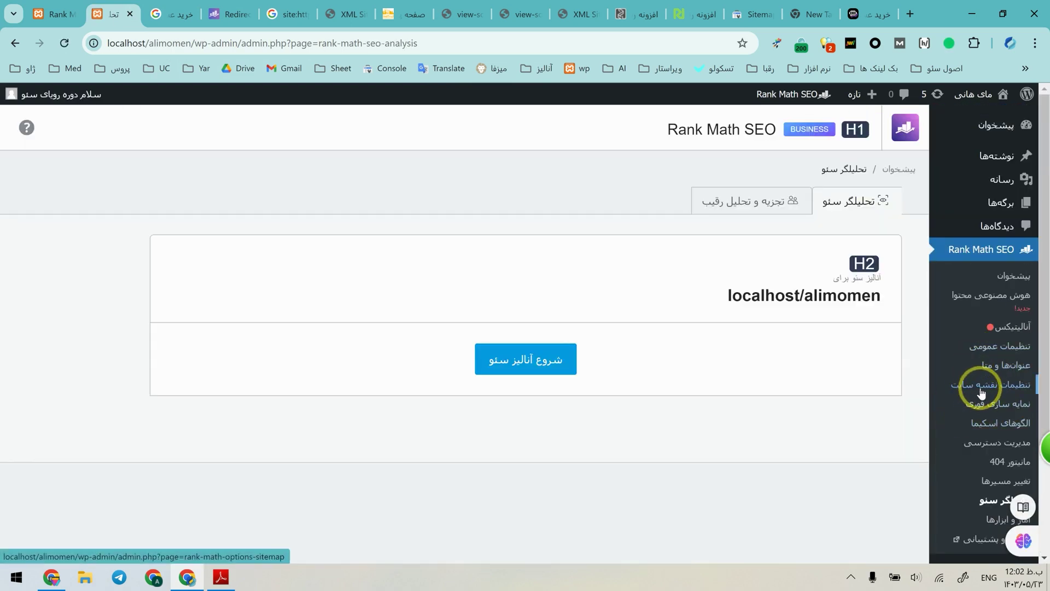
- Reopen the sitemap settings (تنظیمات نقشه سایت) and show where a new sitemap URL is entered in Google Search Console
right_click(980, 387)
click(809, 442)
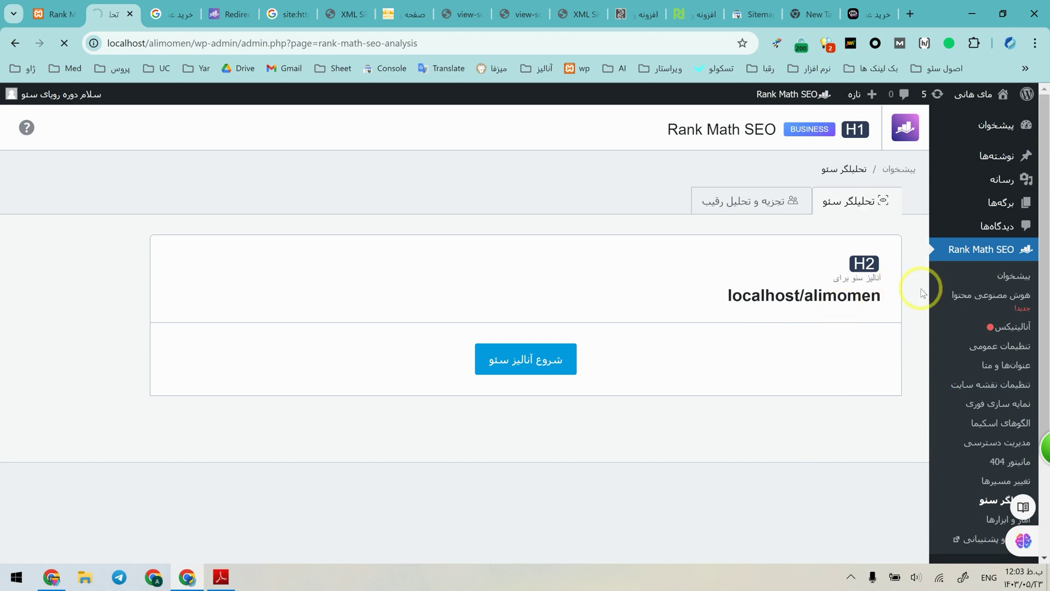
scroll(971, 340, down, 2)
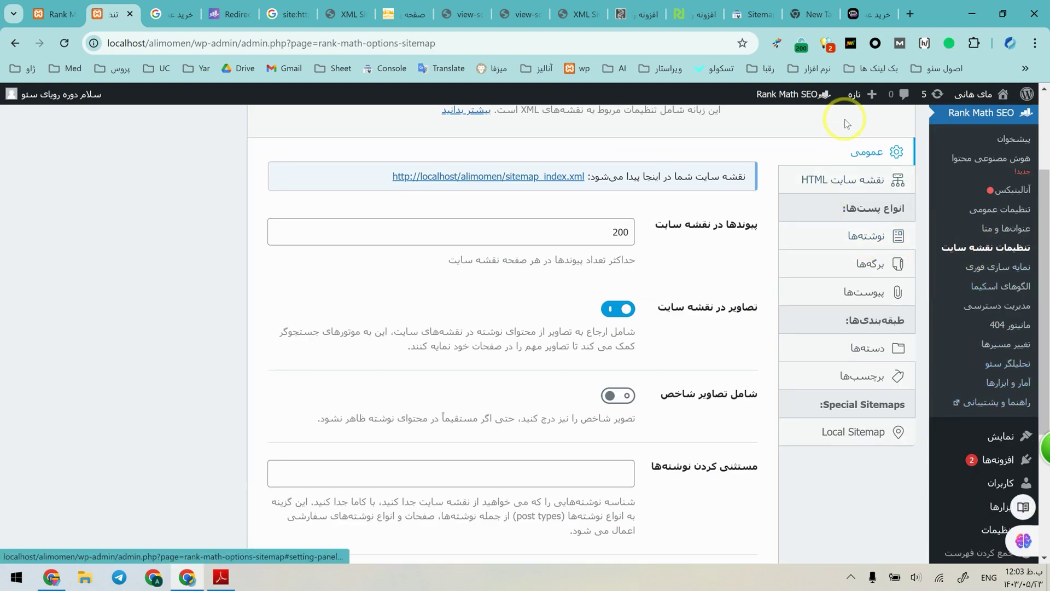
click(756, 14)
click(380, 244)
click(411, 244)
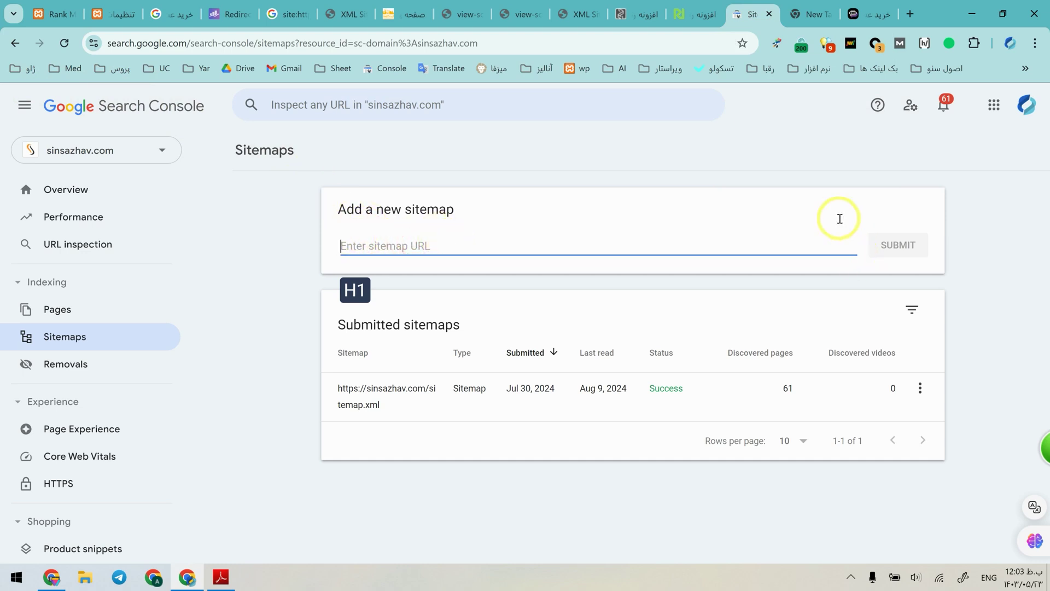
click(106, 10)
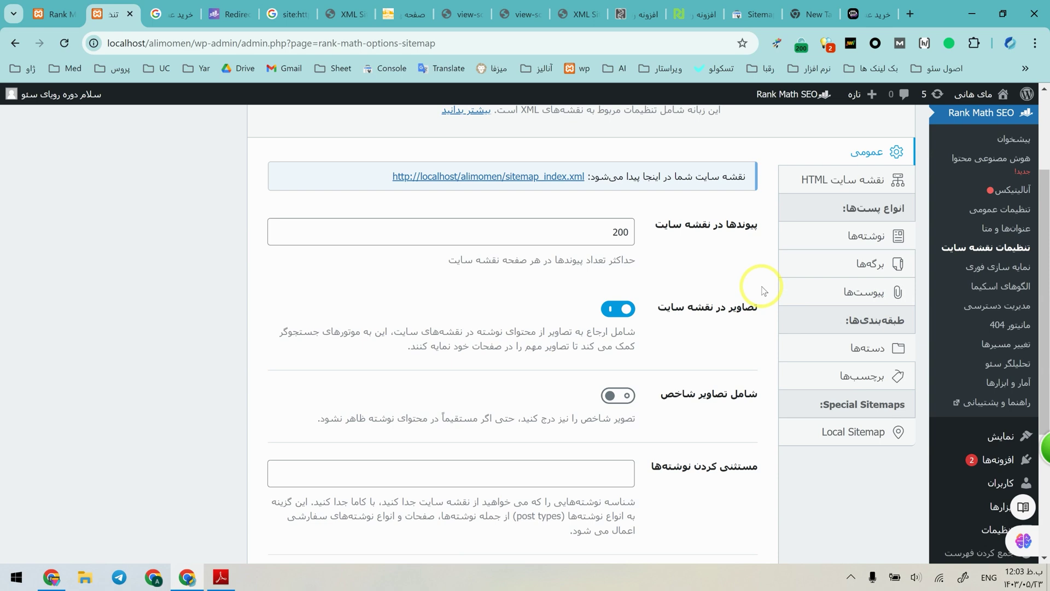
scroll(761, 282, up, 3)
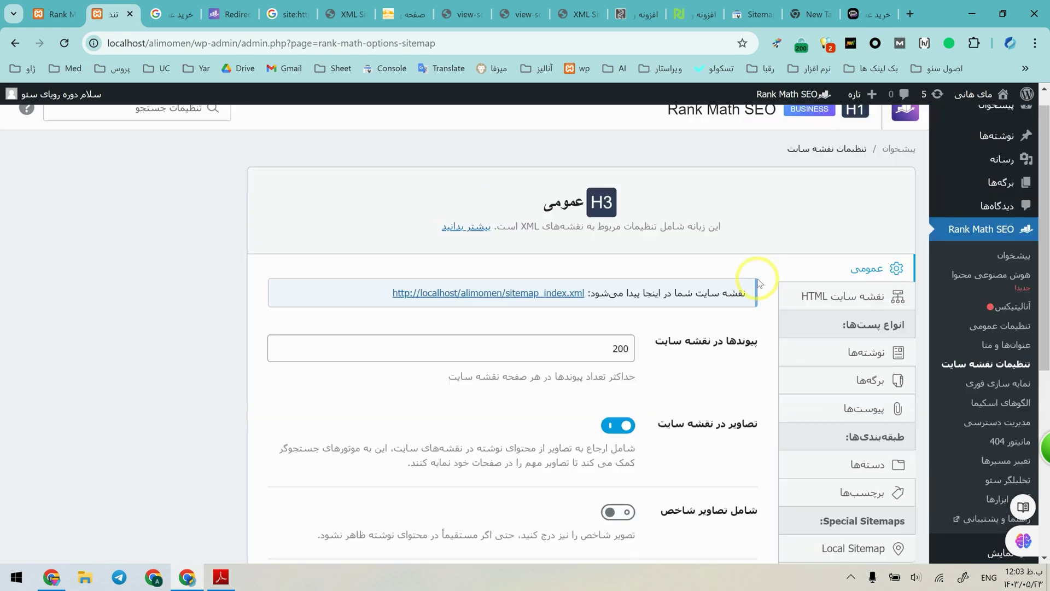
click(294, 11)
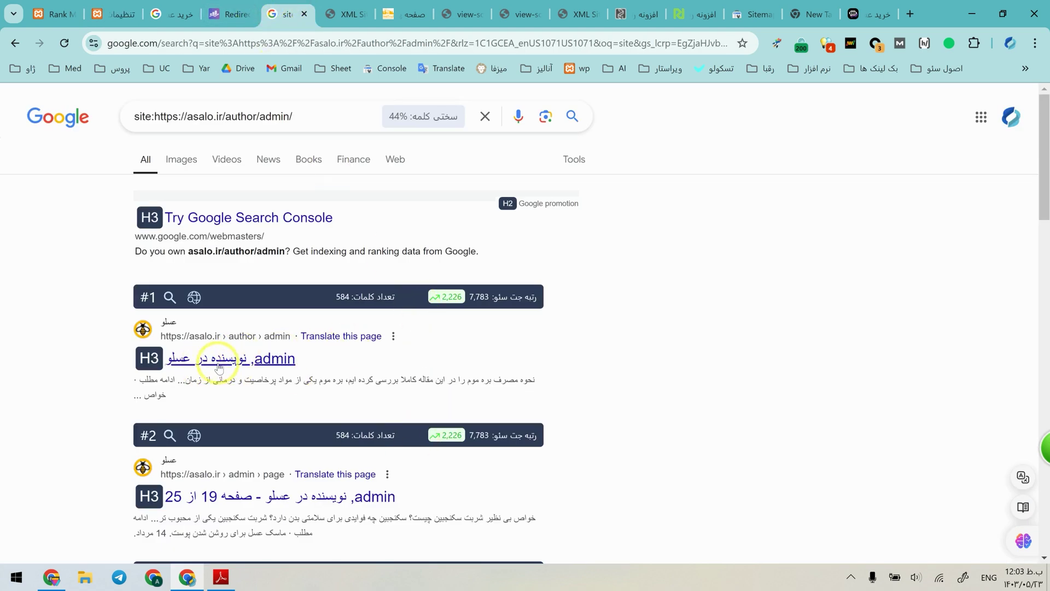
scroll(444, 475, down, 3)
scroll(454, 460, down, 3)
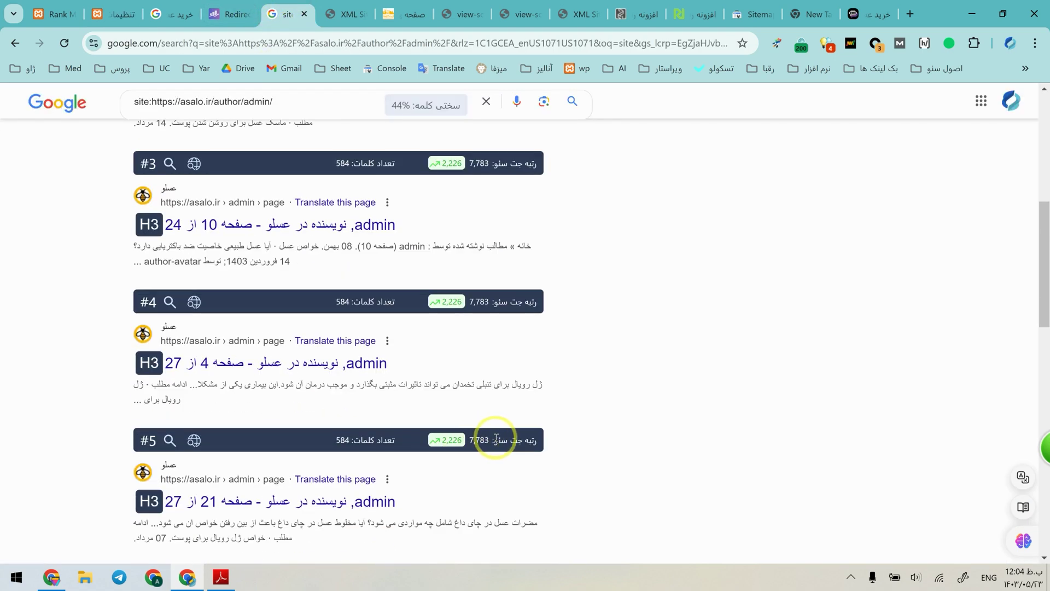
scroll(519, 441, down, 5)
scroll(581, 429, down, 5)
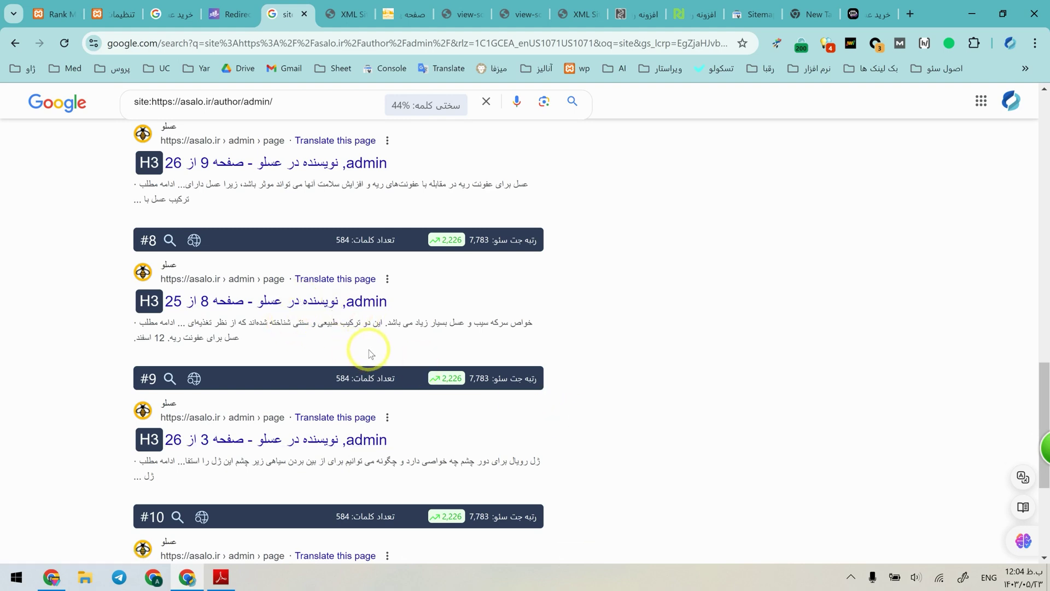
scroll(369, 350, down, 5)
scroll(386, 344, up, 18)
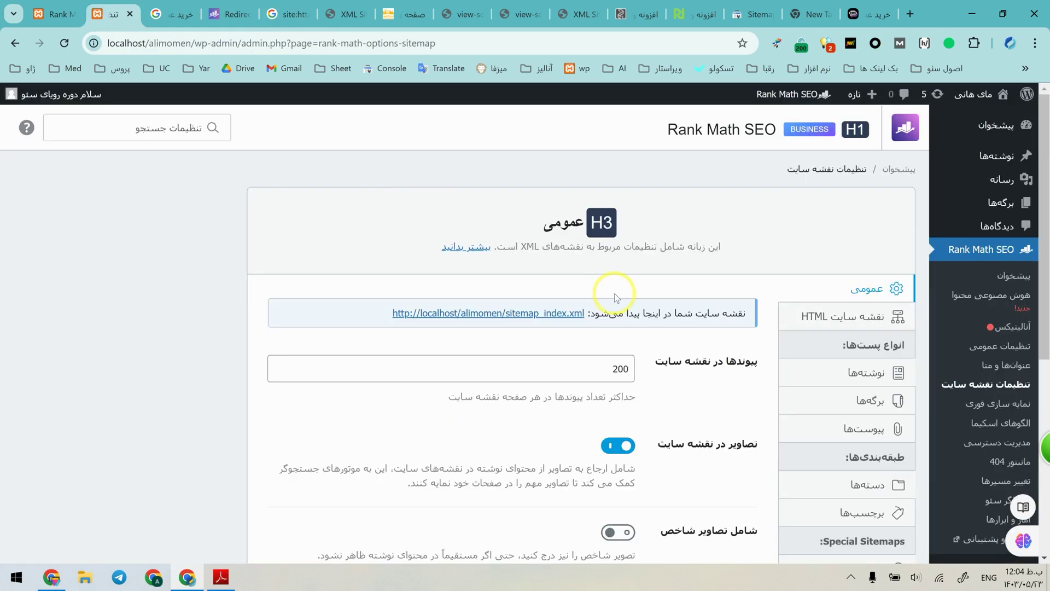
scroll(617, 298, down, 4)
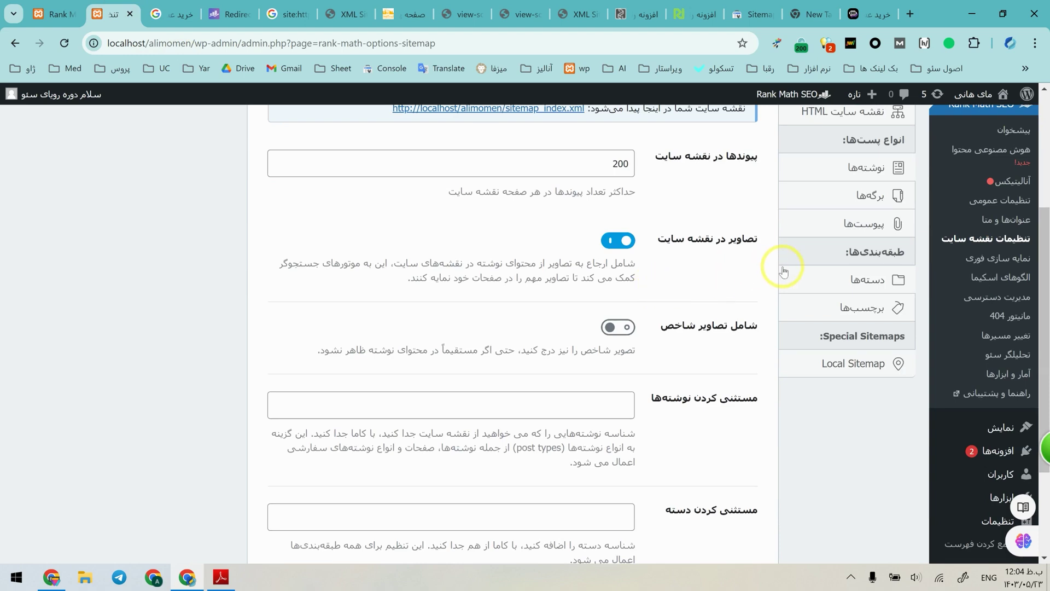
scroll(848, 270, down, 3)
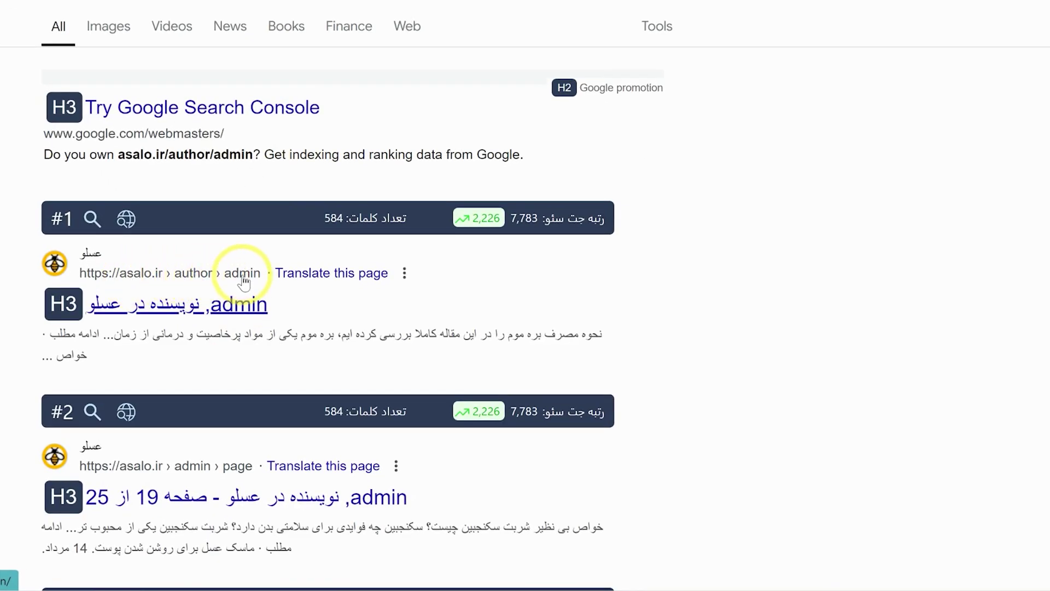
scroll(228, 280, down, 2)
scroll(229, 273, down, 8)
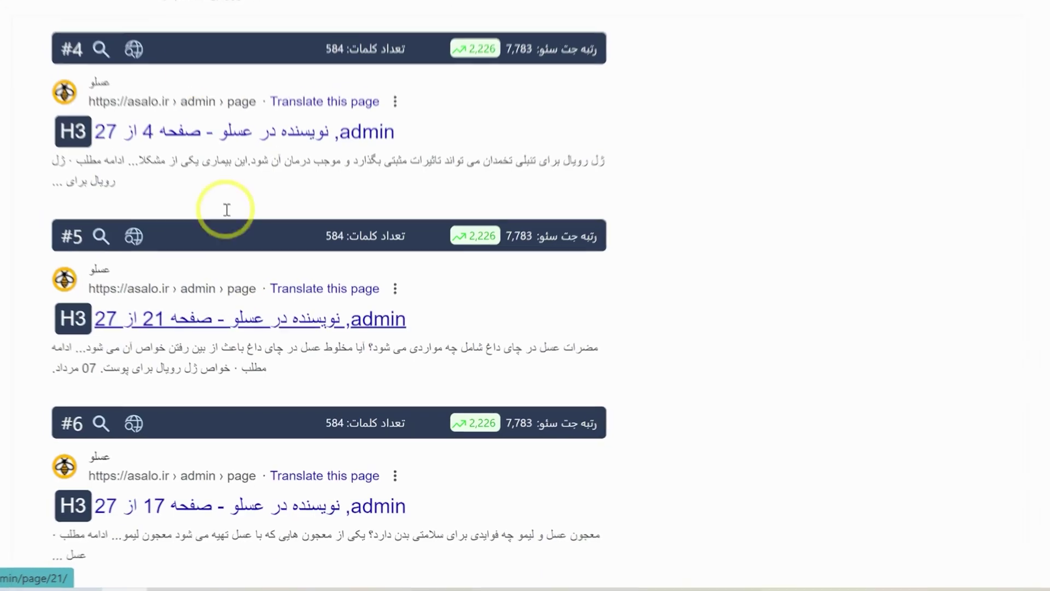
scroll(228, 213, up, 1)
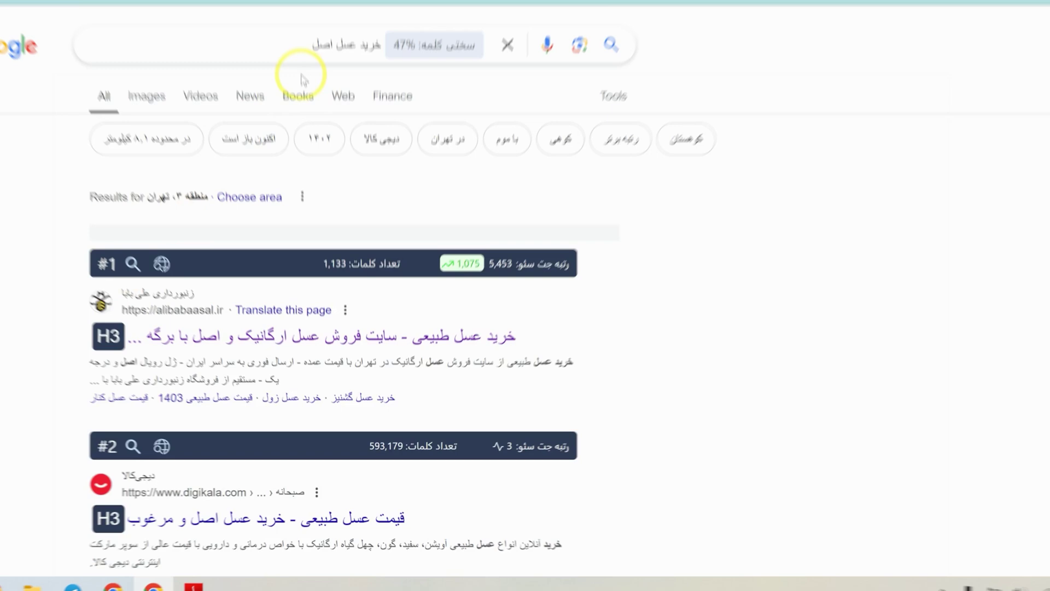
- Examine the page types and URLs that rank in the Google results for خرید عسل اصل
scroll(296, 77, down, 12)
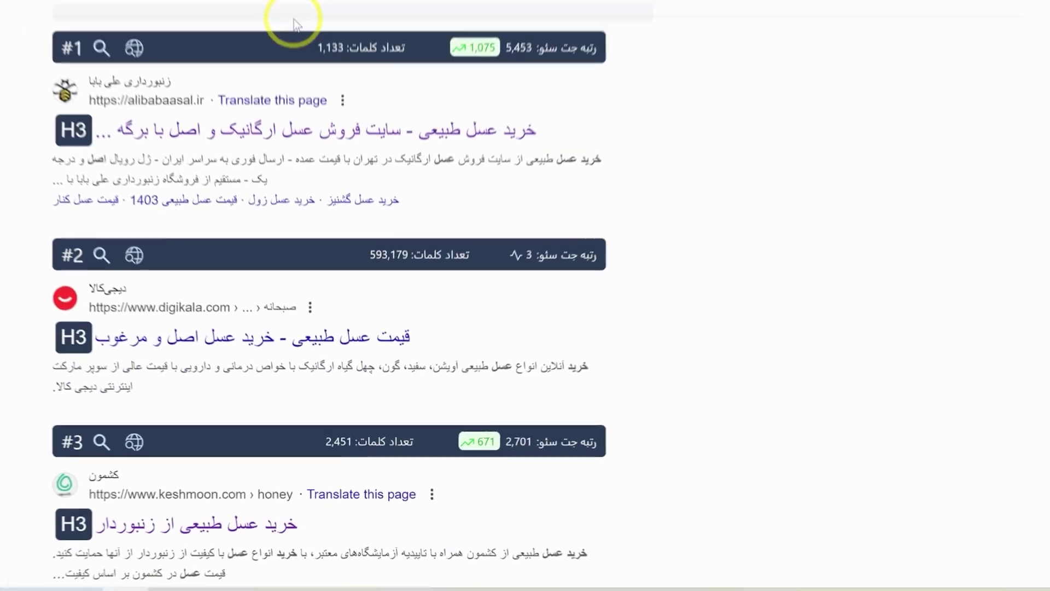
scroll(255, 339, down, 8)
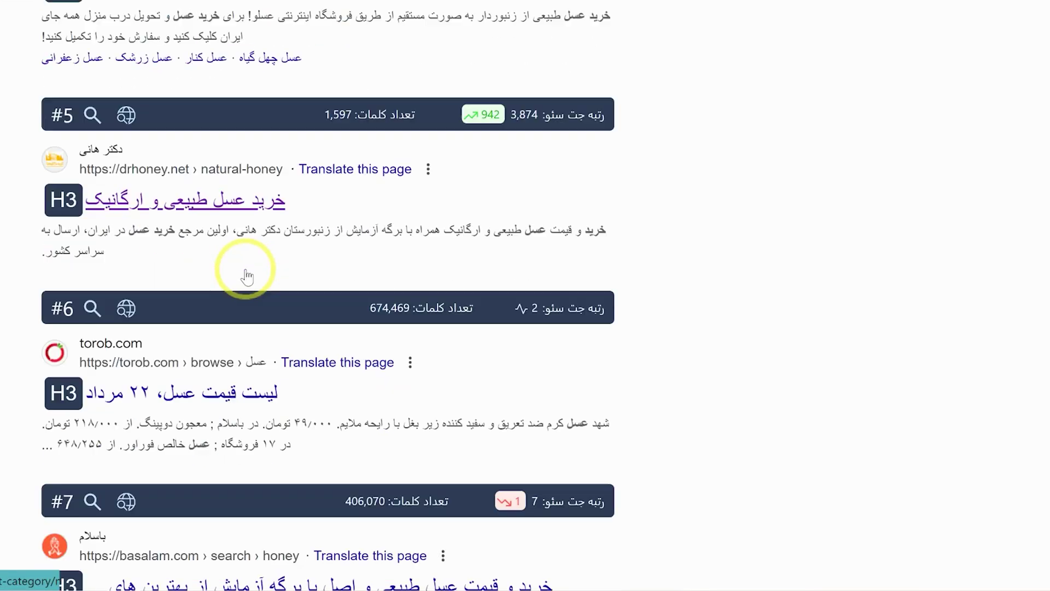
scroll(244, 197, down, 20)
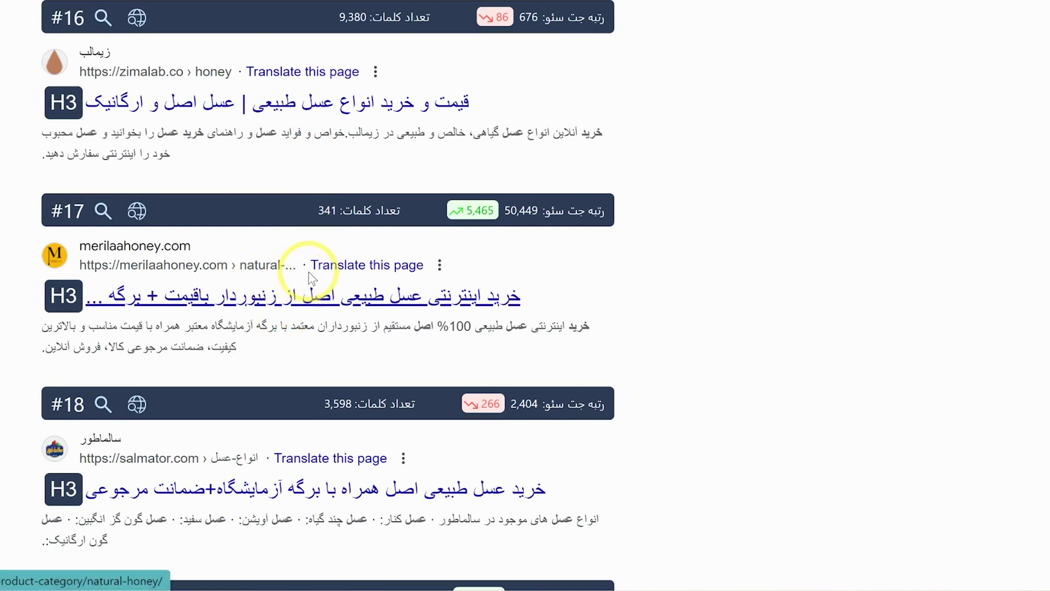
scroll(258, 279, down, 3)
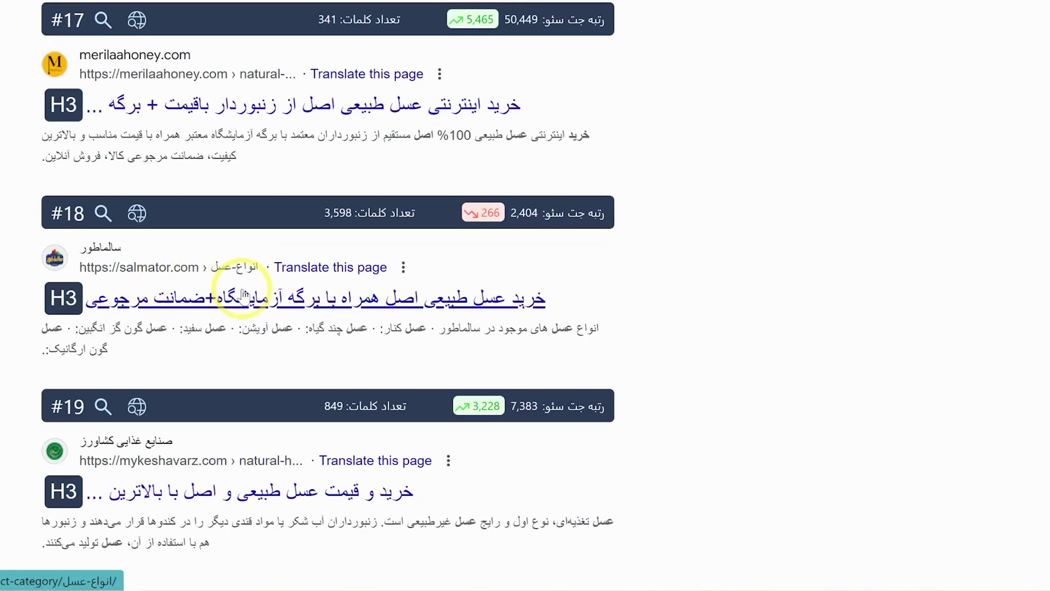
scroll(258, 328, down, 2)
scroll(304, 371, down, 4)
scroll(679, 194, up, 20)
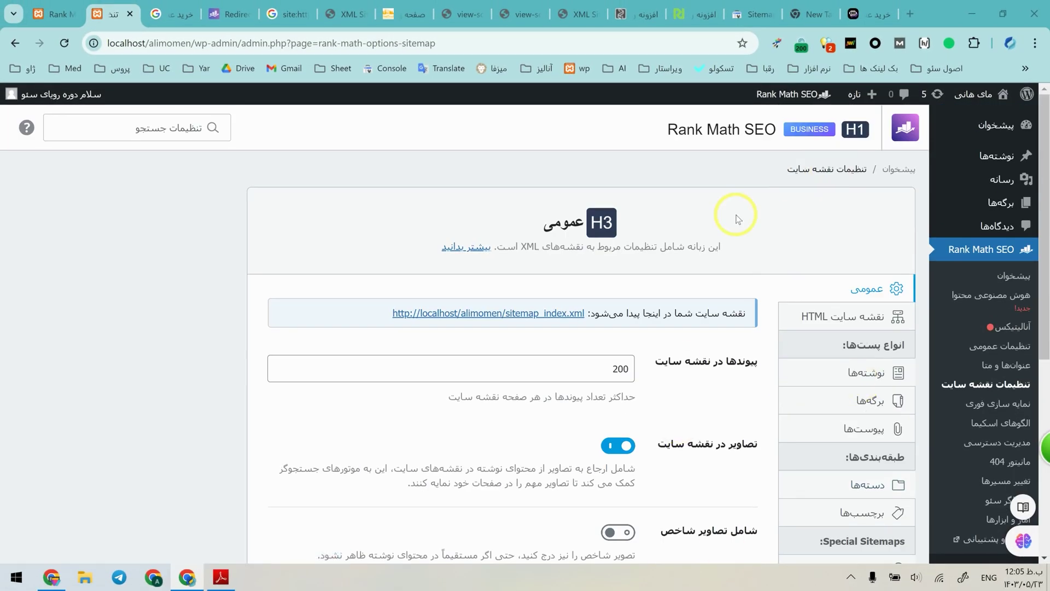
scroll(842, 339, down, 2)
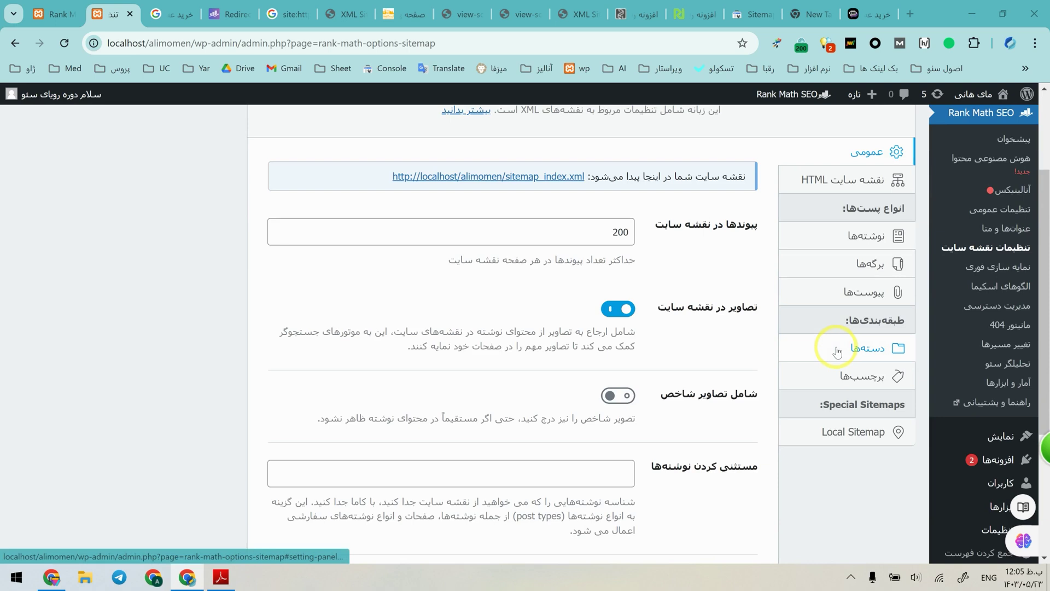
scroll(956, 188, up, 1)
scroll(956, 189, up, 3)
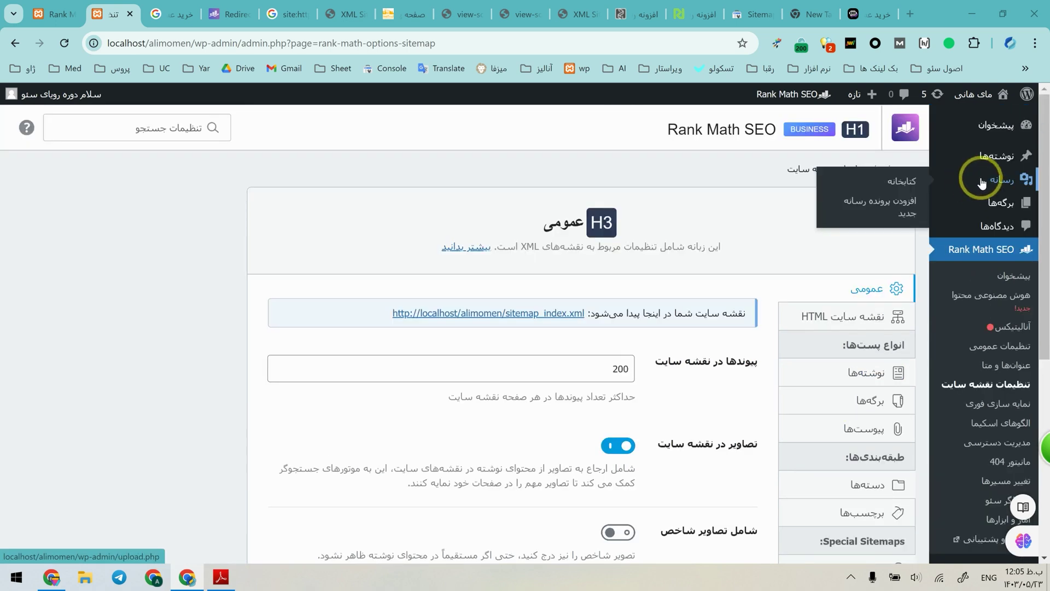
mouse_move(951, 155)
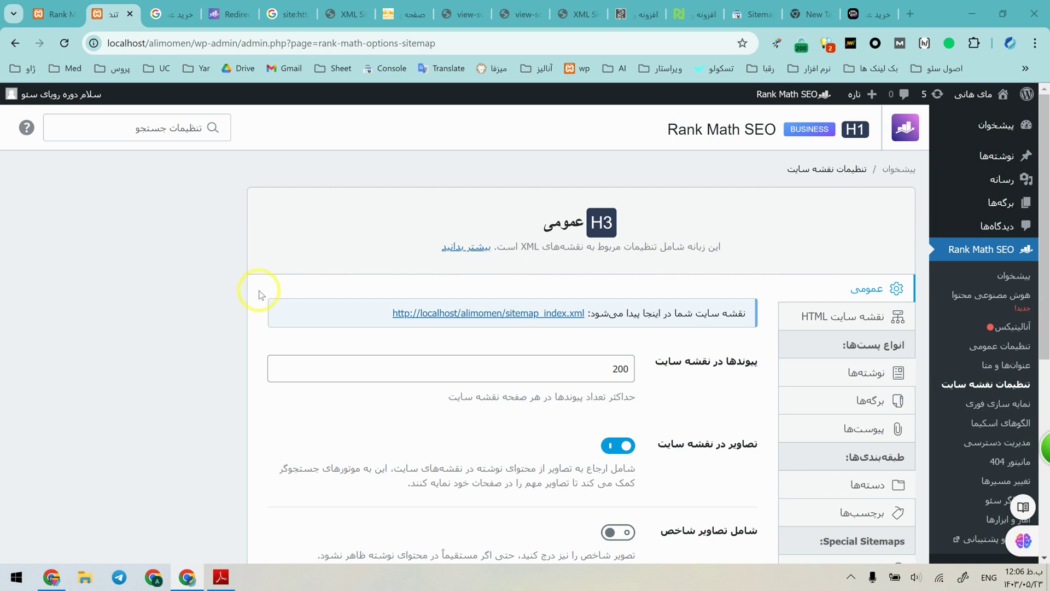
scroll(593, 360, down, 5)
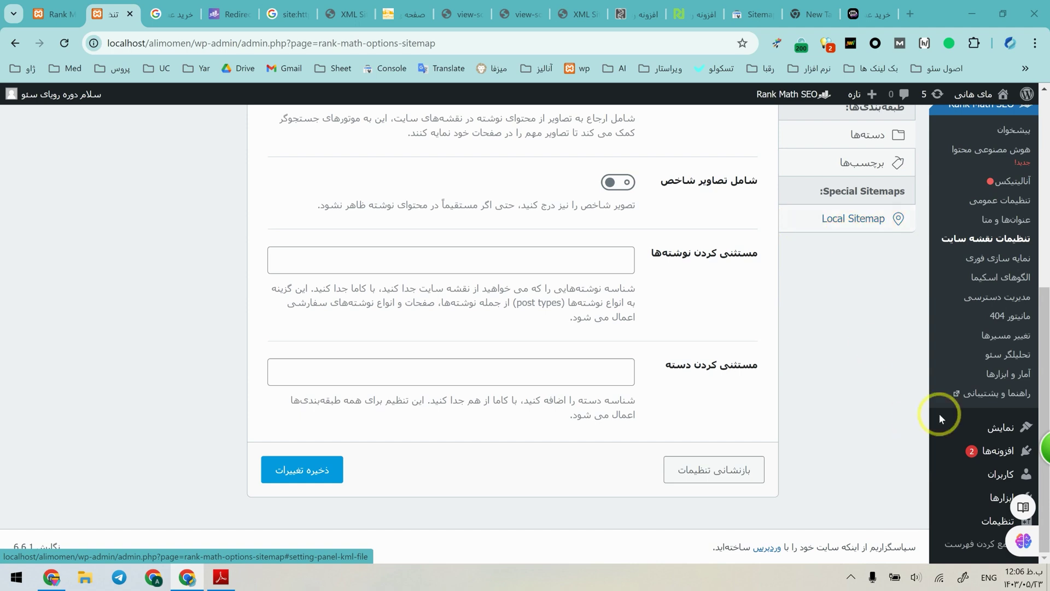
mouse_move(968, 477)
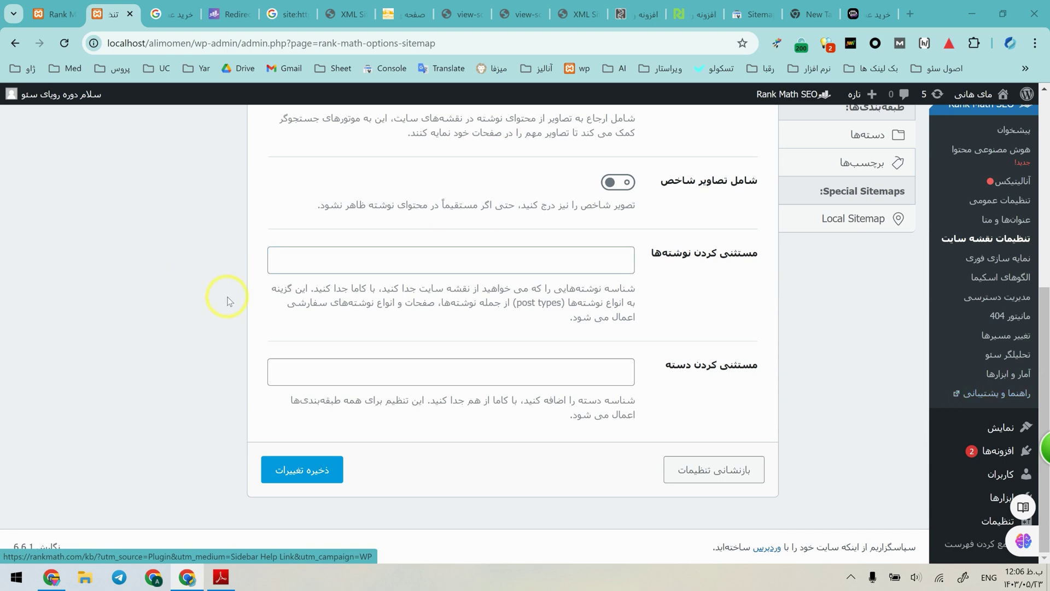
scroll(230, 301, up, 6)
scroll(241, 305, down, 3)
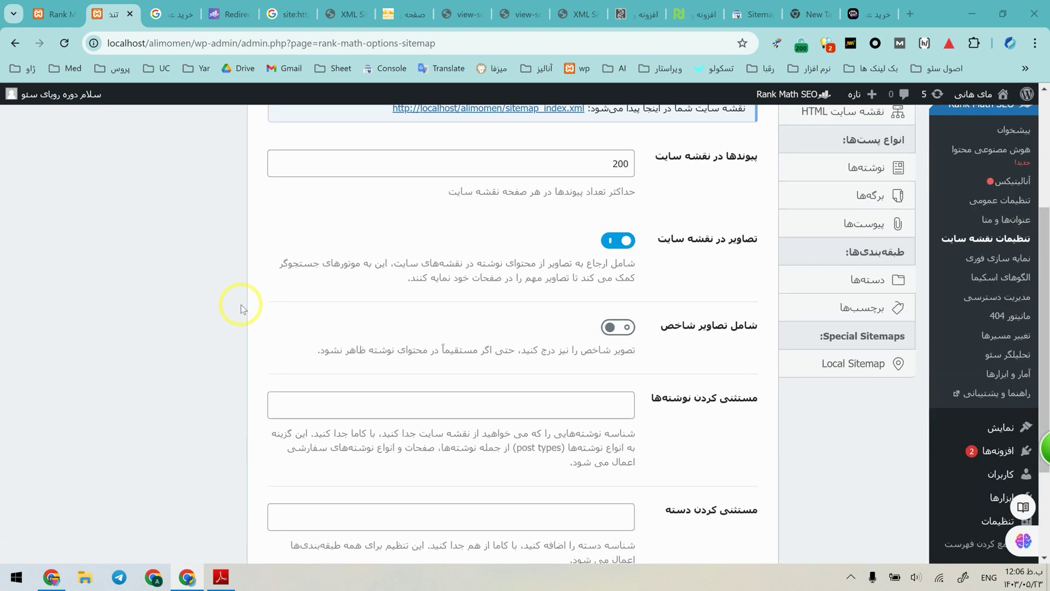
scroll(241, 309, up, 5)
scroll(947, 306, down, 10)
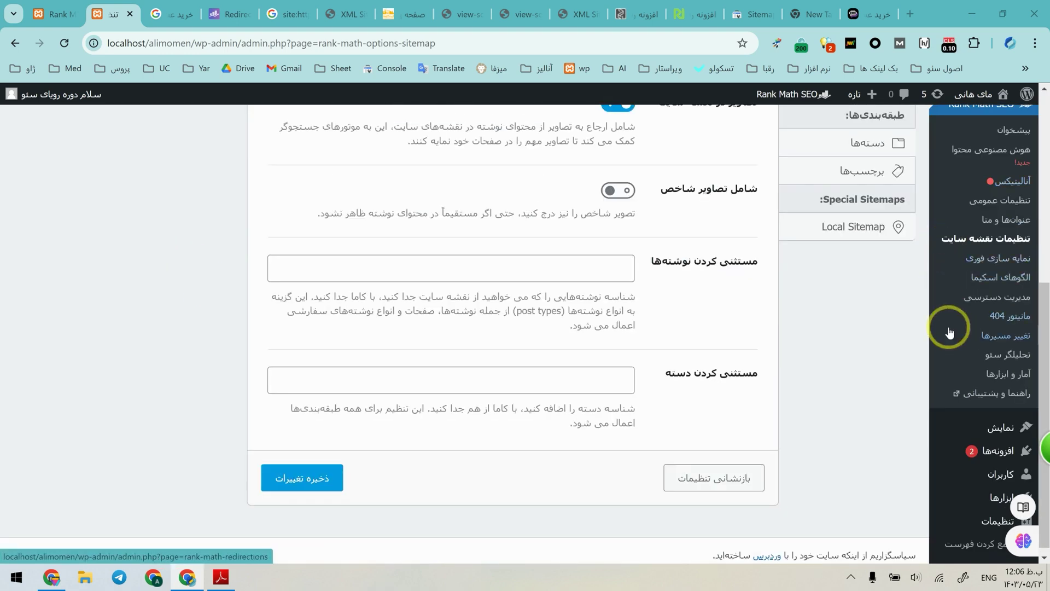
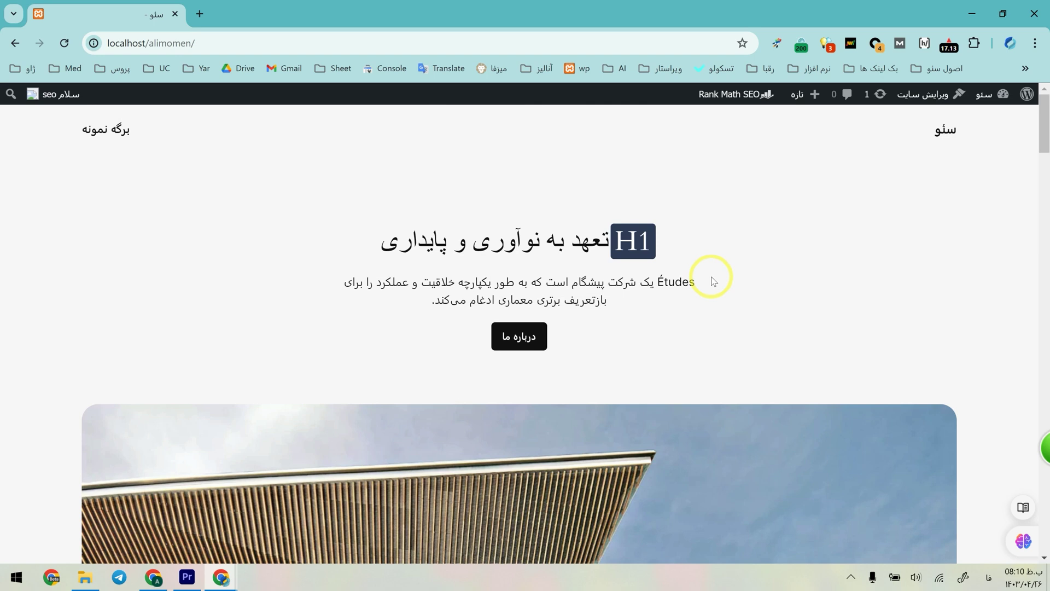
- Look over the localhost/alimomen home page and highlight its main heading and introductory text
scroll(714, 281, down, 5)
scroll(714, 281, up, 5)
drag(657, 216, 422, 298)
click(422, 301)
- Search Google for آموزش ویندوز in a new browser tab and open the JetSeo extension's analysis of the results page
click(203, 4)
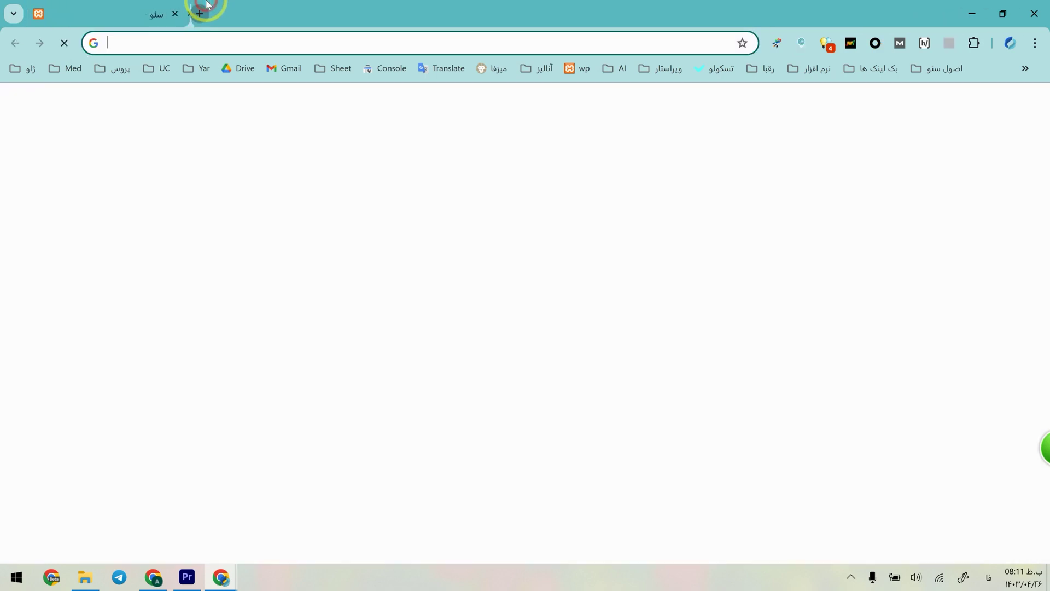
text(آموزش ویندوز)
key(Return)
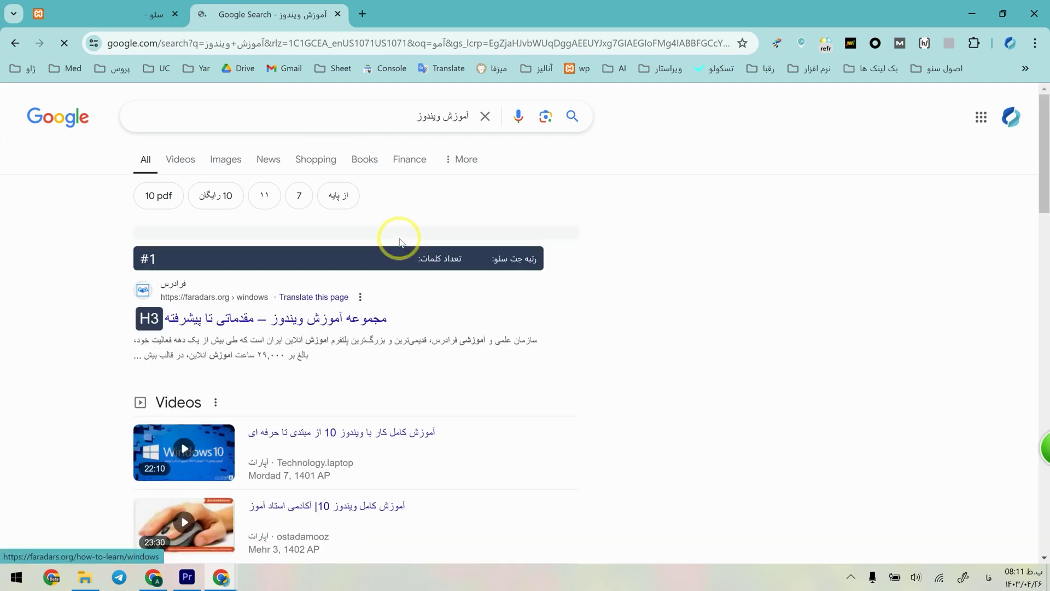
drag(400, 116, 454, 123)
click(454, 124)
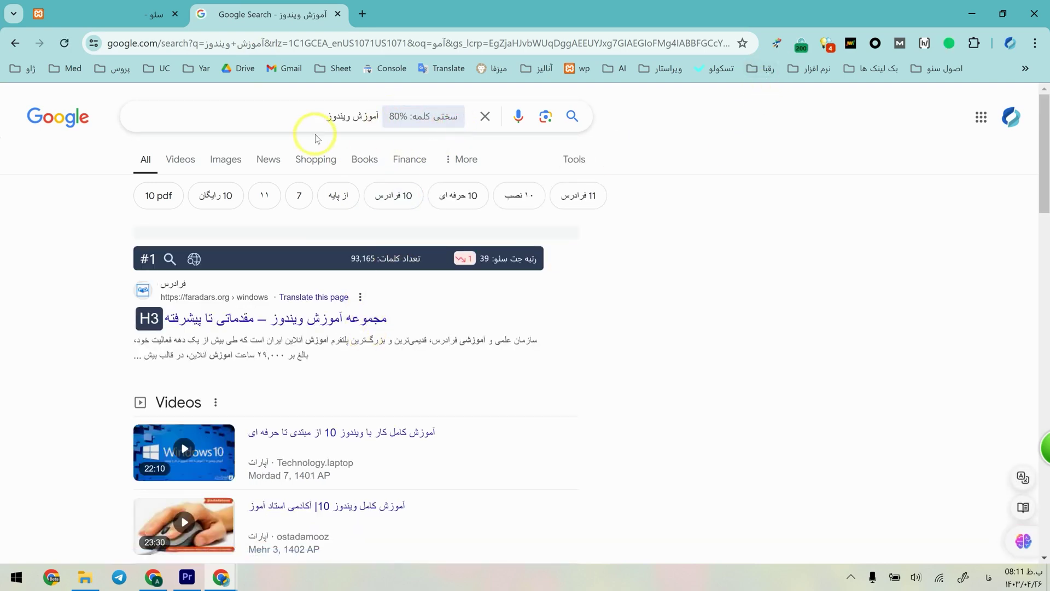
click(777, 42)
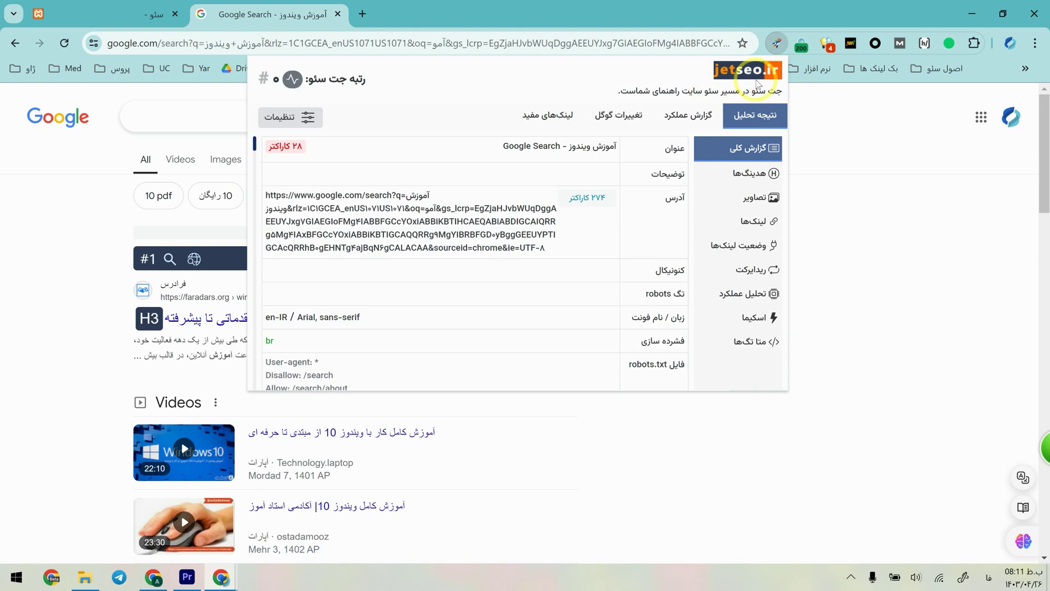
- Close the JetSeo report and examine its keyword difficulty, rank and word-count data on the Google results for آموزش ویندوز
click(853, 224)
triple_click(378, 115)
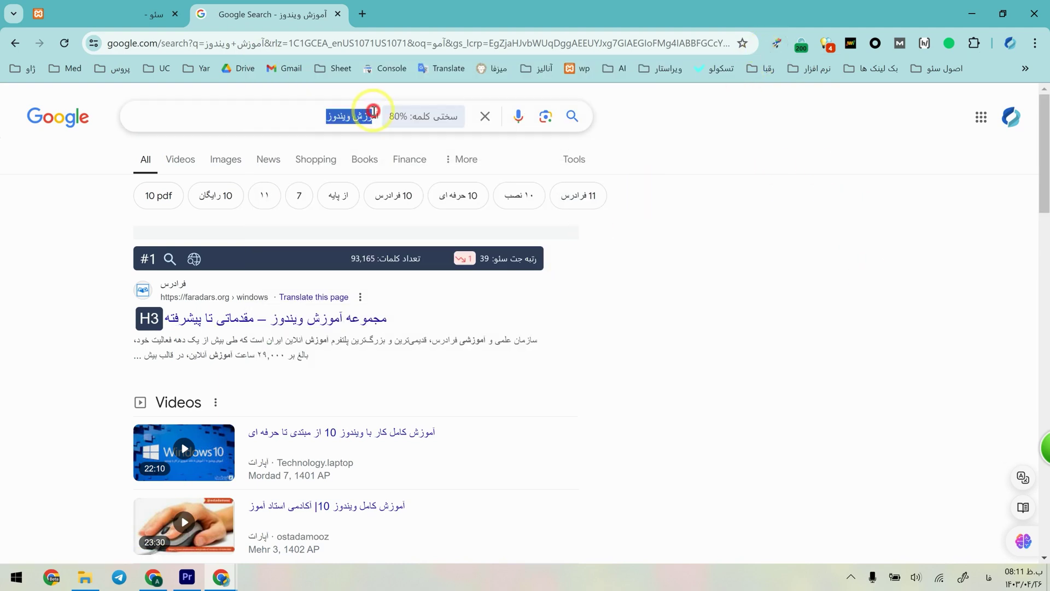
click(662, 354)
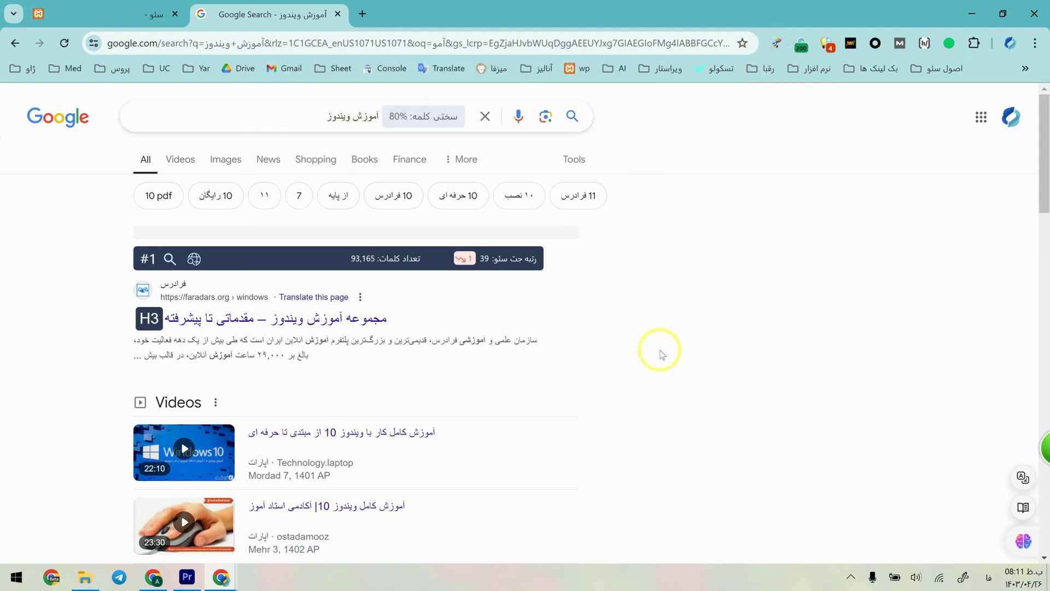
scroll(662, 353, down, 10)
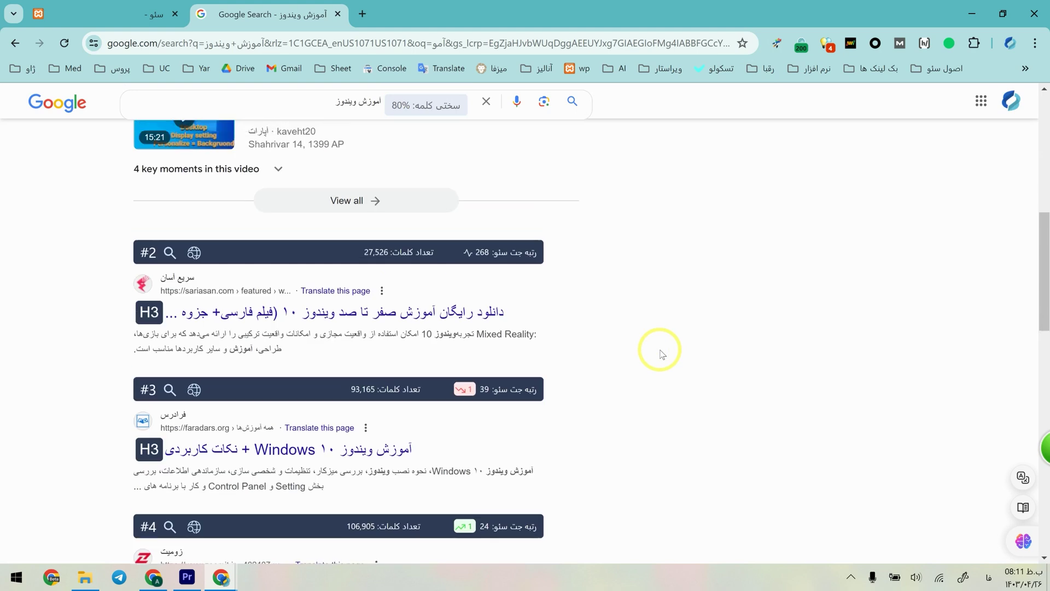
scroll(662, 353, up, 10)
drag(290, 117, 368, 124)
click(678, 268)
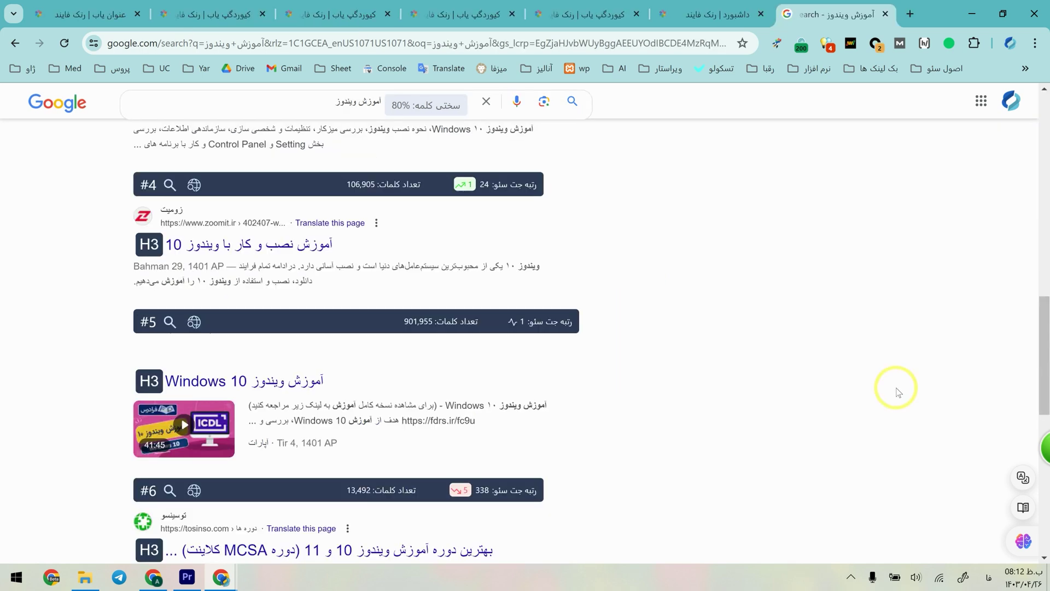
scroll(892, 387, up, 5)
scroll(892, 385, up, 2)
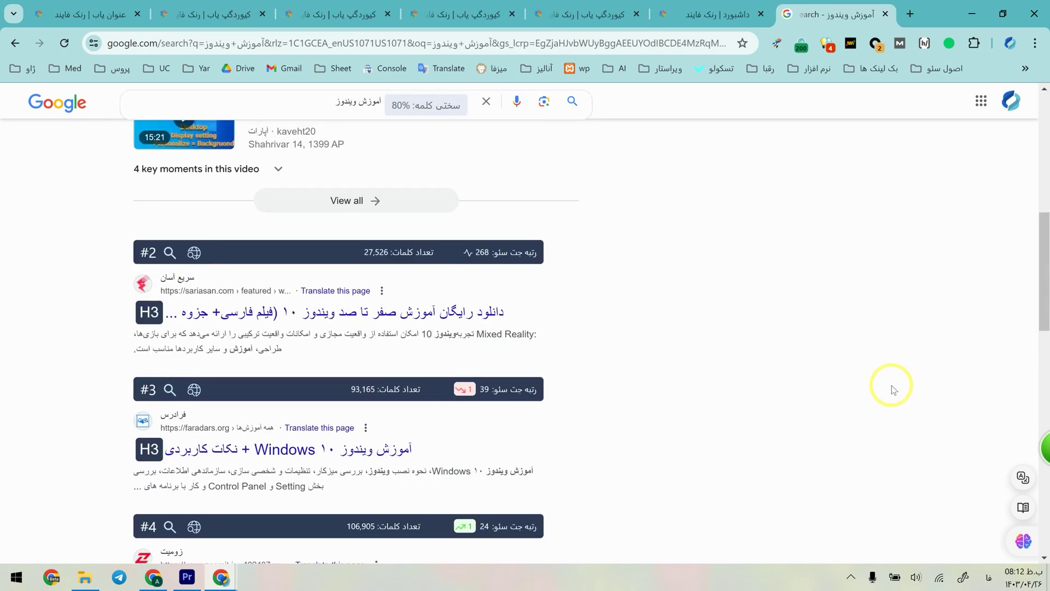
- Open RankFind's keyword-gap finder (کیوردگپ یاب) from its dashboard and enter ویندوز as the topic
click(706, 11)
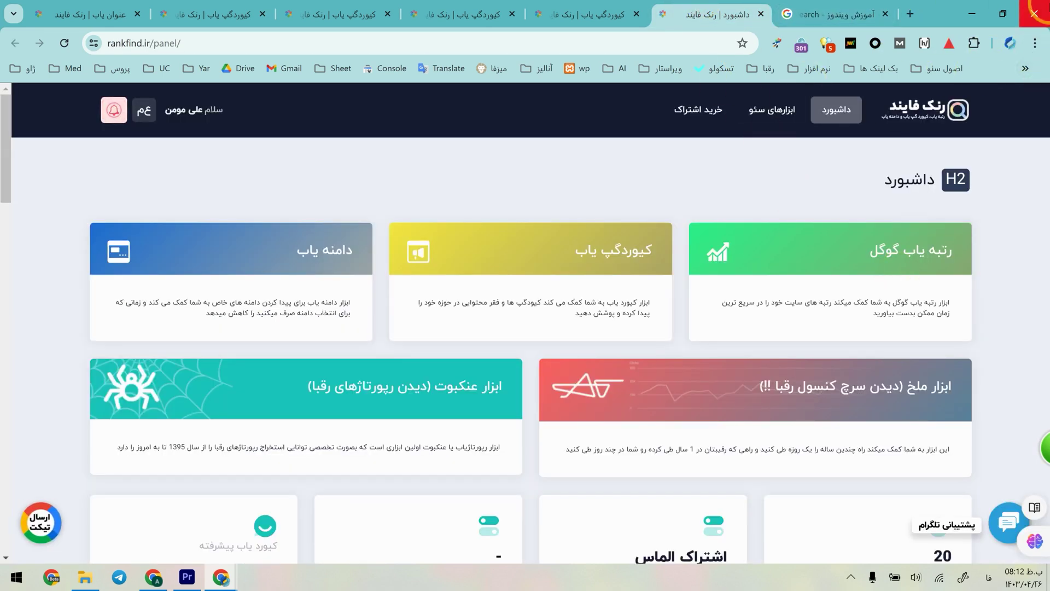
click(609, 275)
click(925, 302)
text(ویندوز)
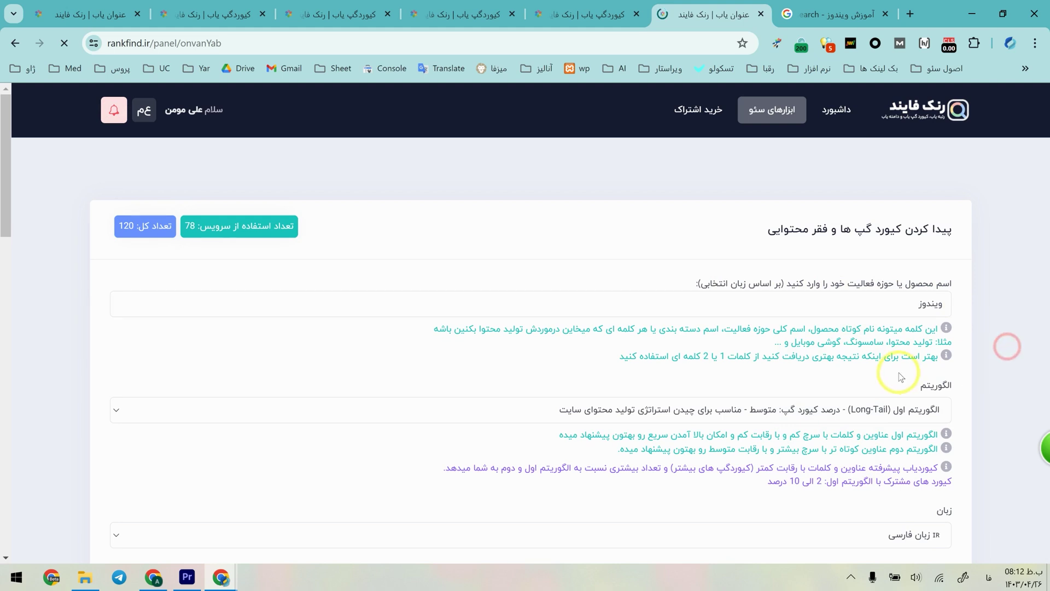
- Set the algorithm to کیوردیاب پیشرفته and start the keyword-gap search
click(925, 412)
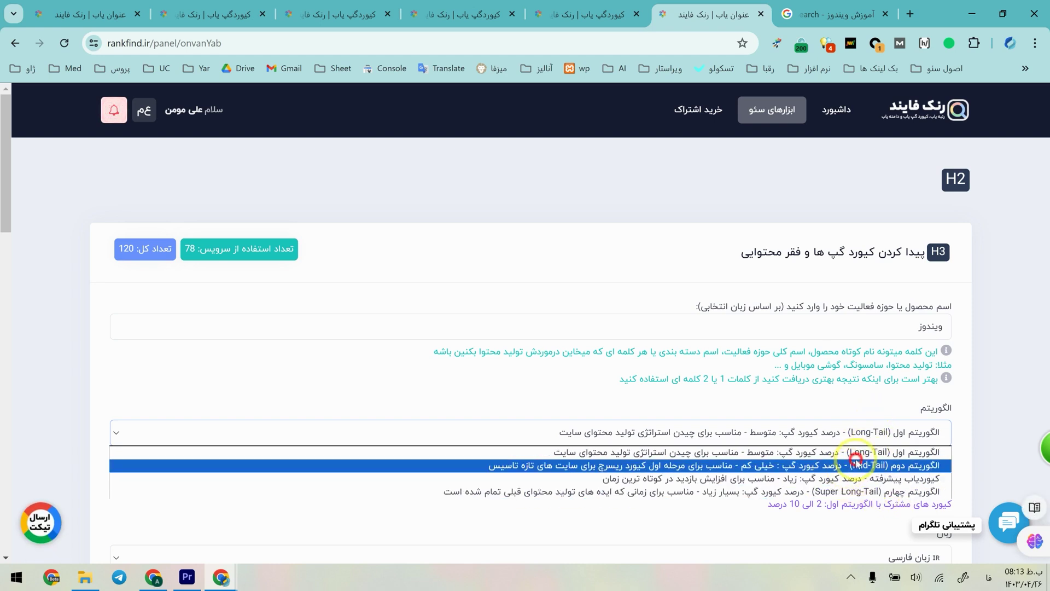
click(859, 465)
scroll(683, 437, down, 2)
click(890, 299)
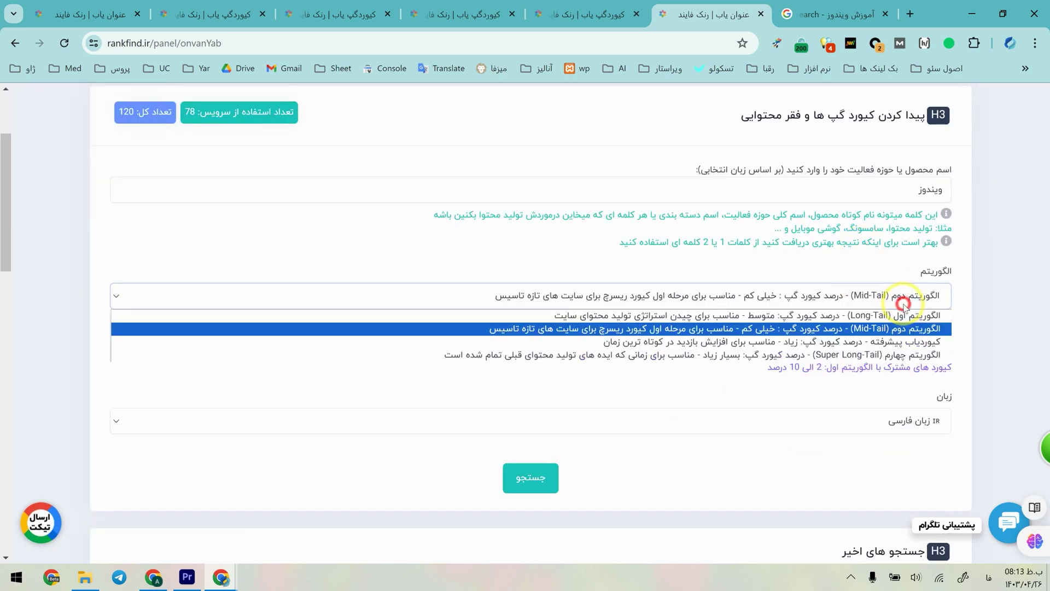
click(882, 343)
click(549, 480)
- Review the earlier ویندوز searches in the keyword-gap history and switch to the first open keyword list
drag(950, 98, 718, 219)
click(751, 227)
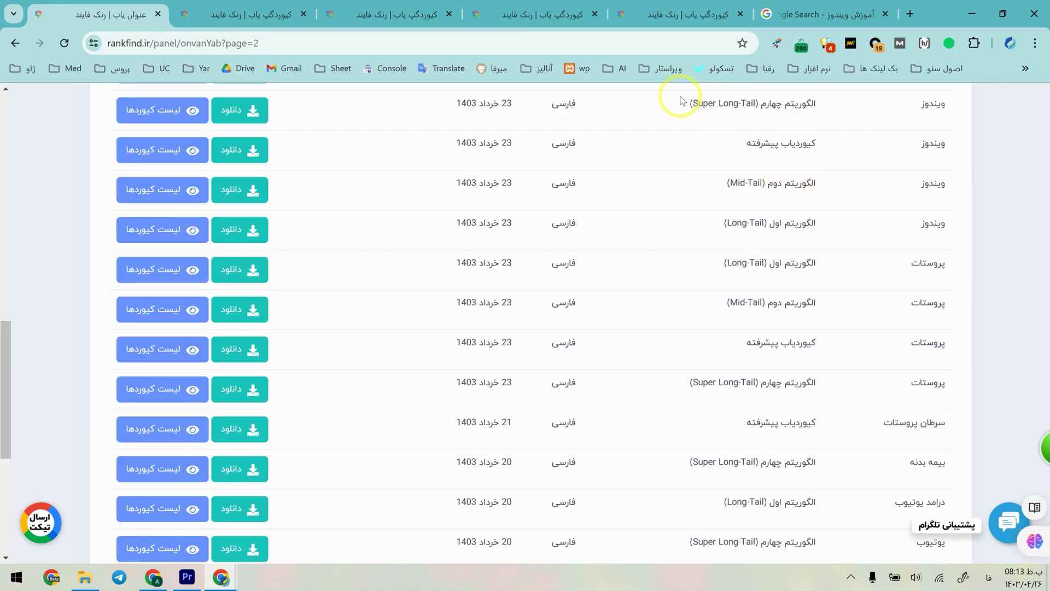
key(ctrl+Tab)
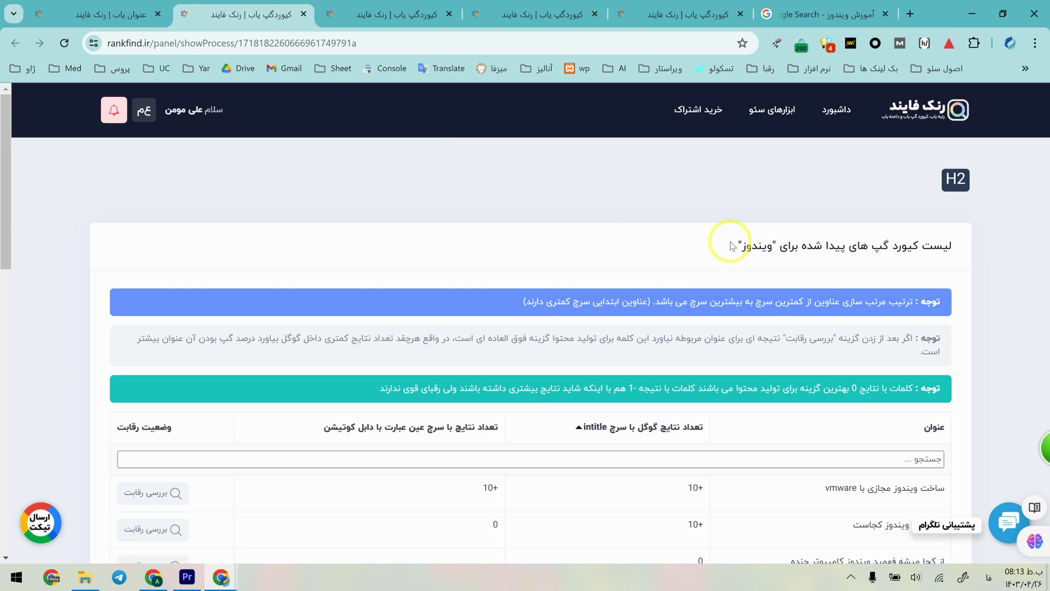
- Examine the first ویندوز keyword-gap list, highlighting ساخت ویندوز مجازی با vmware and تنظیمات ویندوز کجاست
scroll(731, 246, down, 5)
drag(905, 221, 868, 348)
click(868, 348)
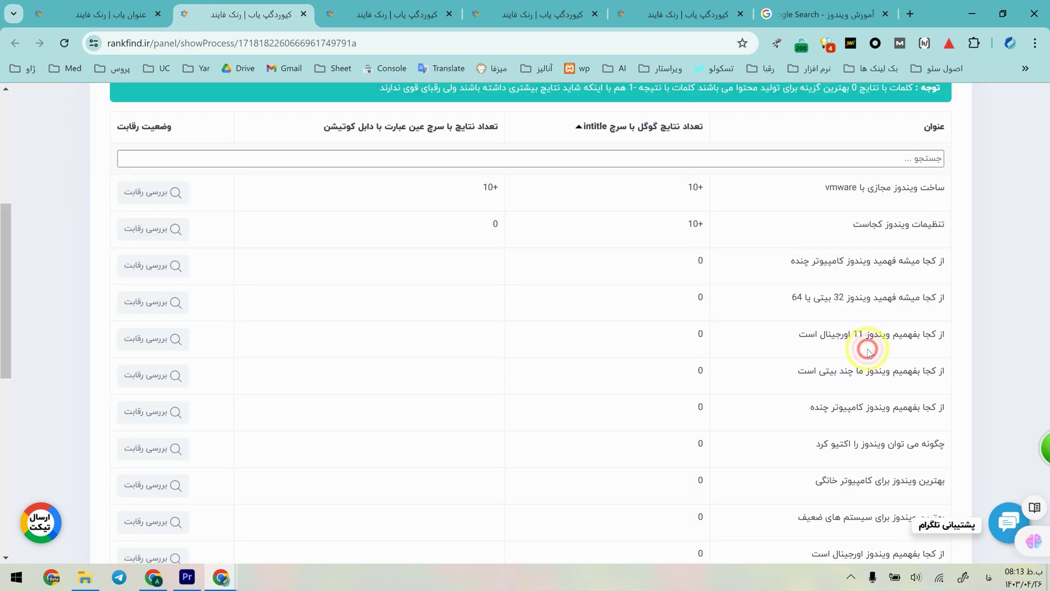
triple_click(918, 186)
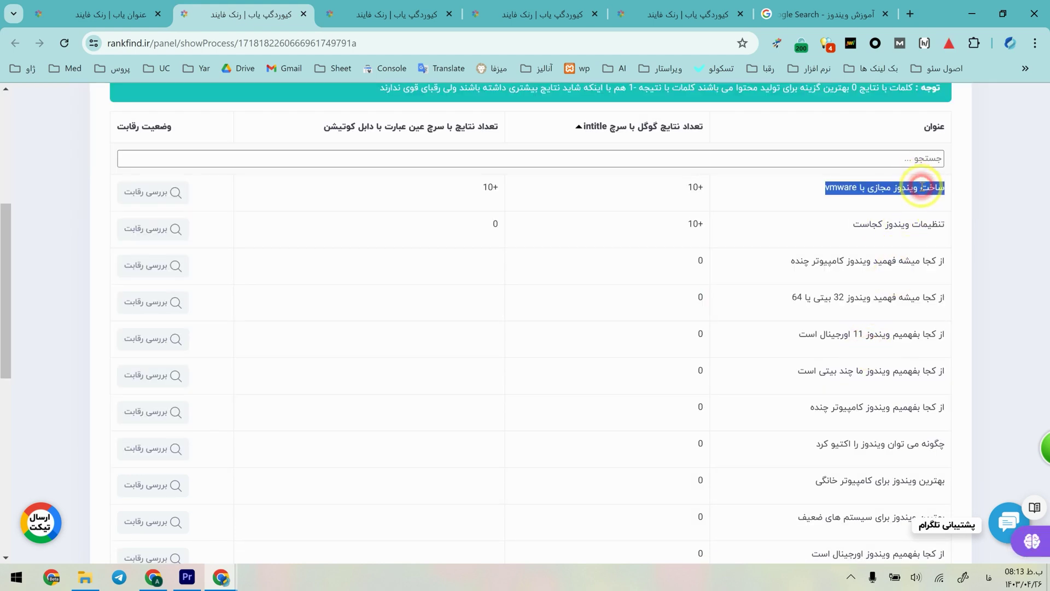
triple_click(911, 224)
scroll(892, 263, down, 2)
scroll(891, 264, up, 2)
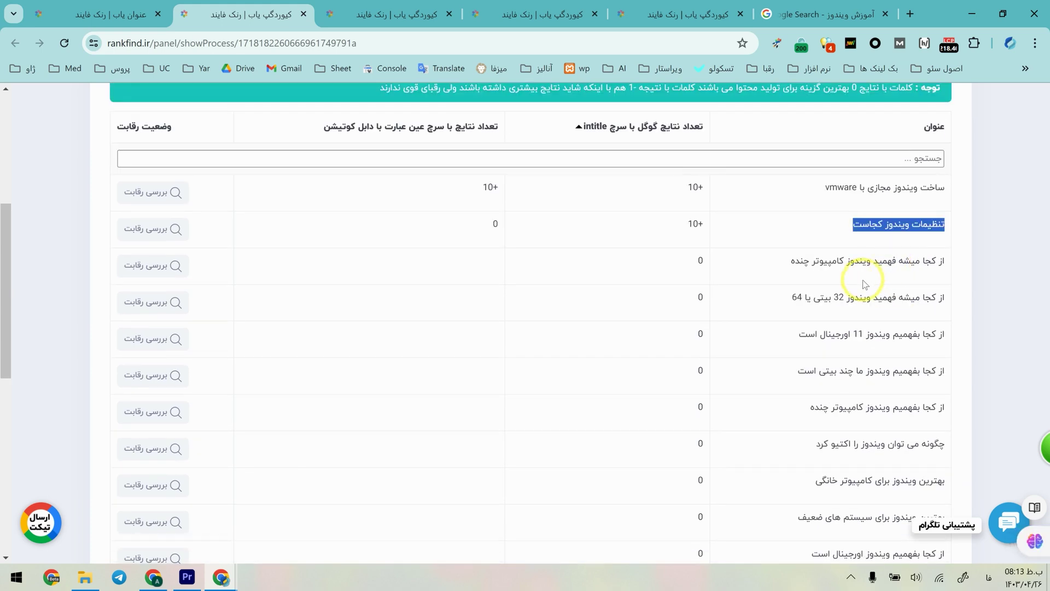
scroll(870, 295, down, 2)
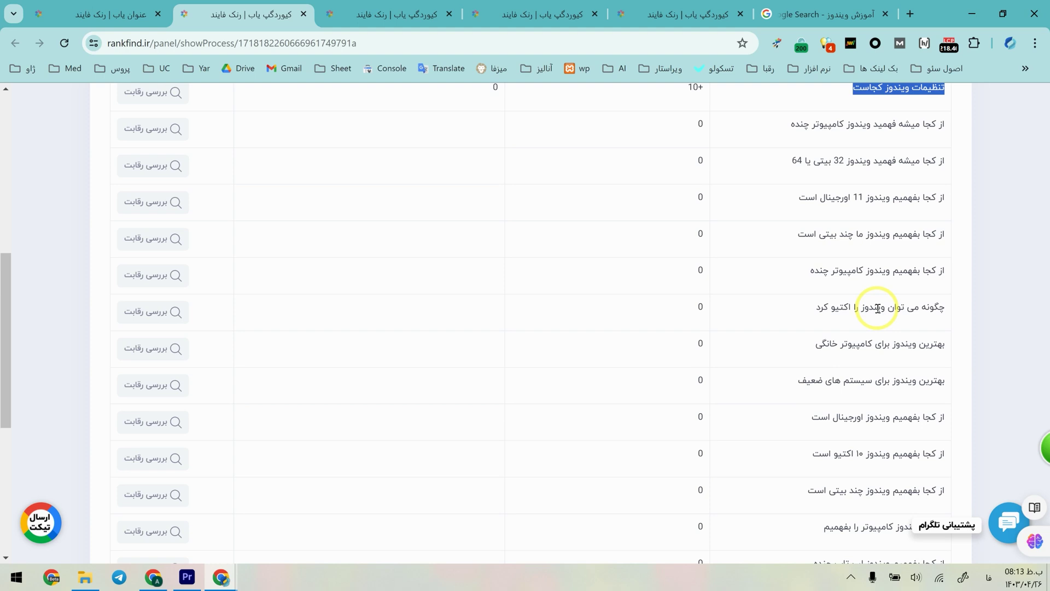
scroll(877, 308, down, 5)
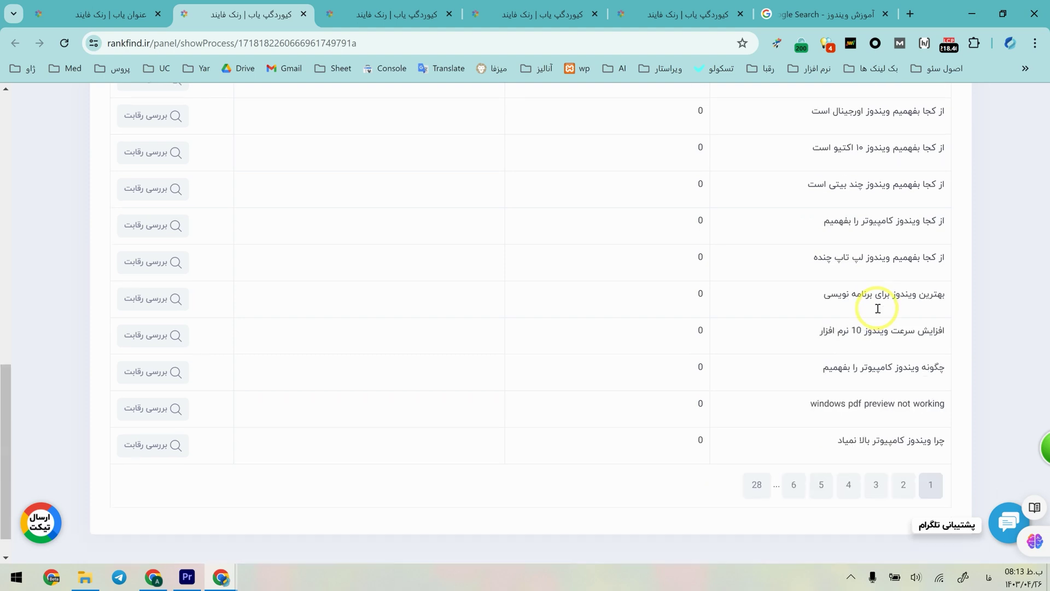
scroll(875, 449, up, 10)
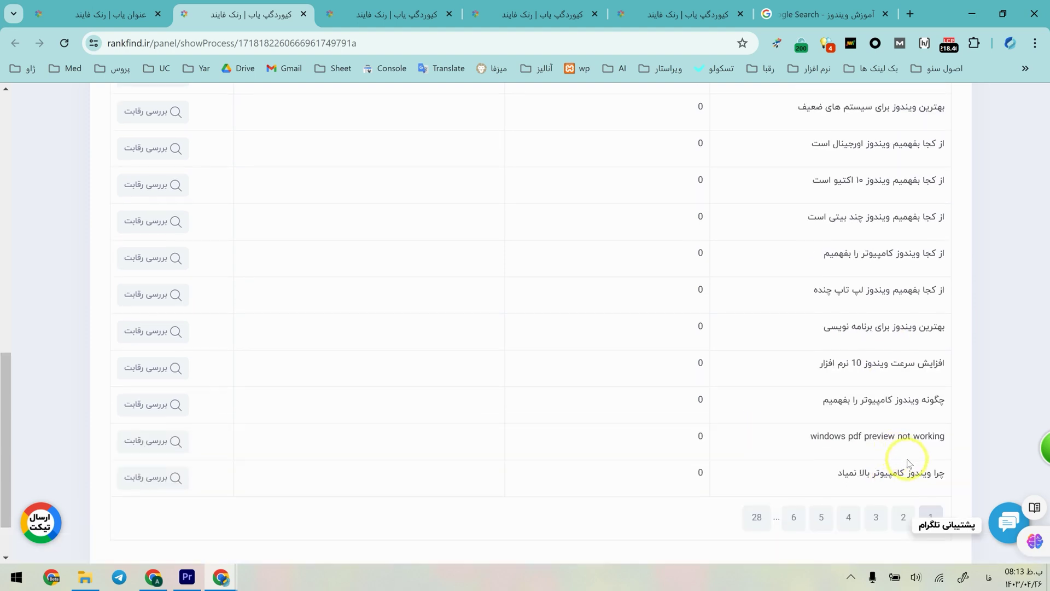
- Calculate the total number of keywords in Calculator as 28 × 20, and close it
click(843, 291)
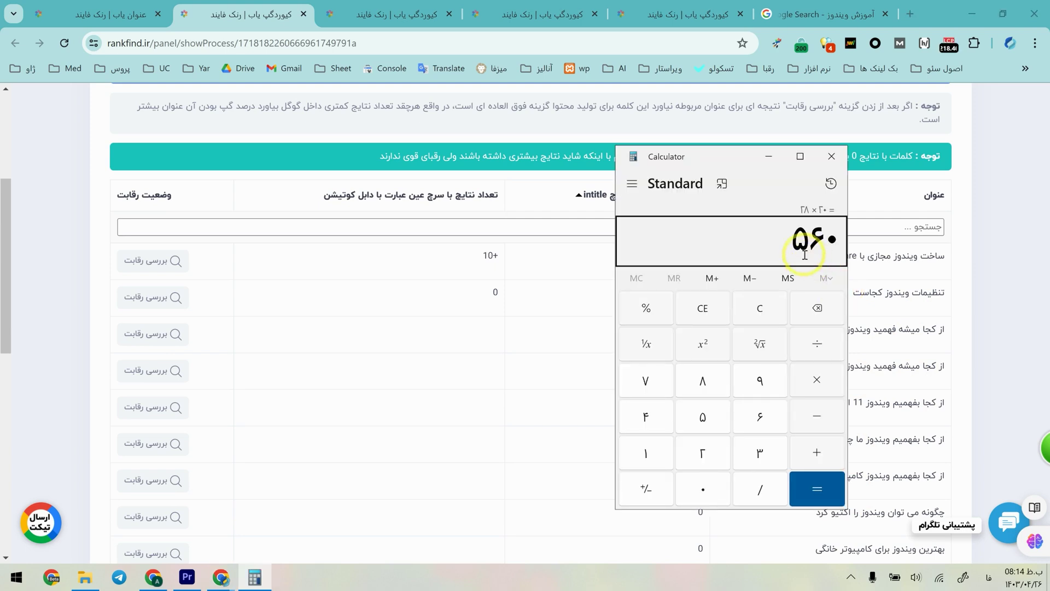
click(860, 234)
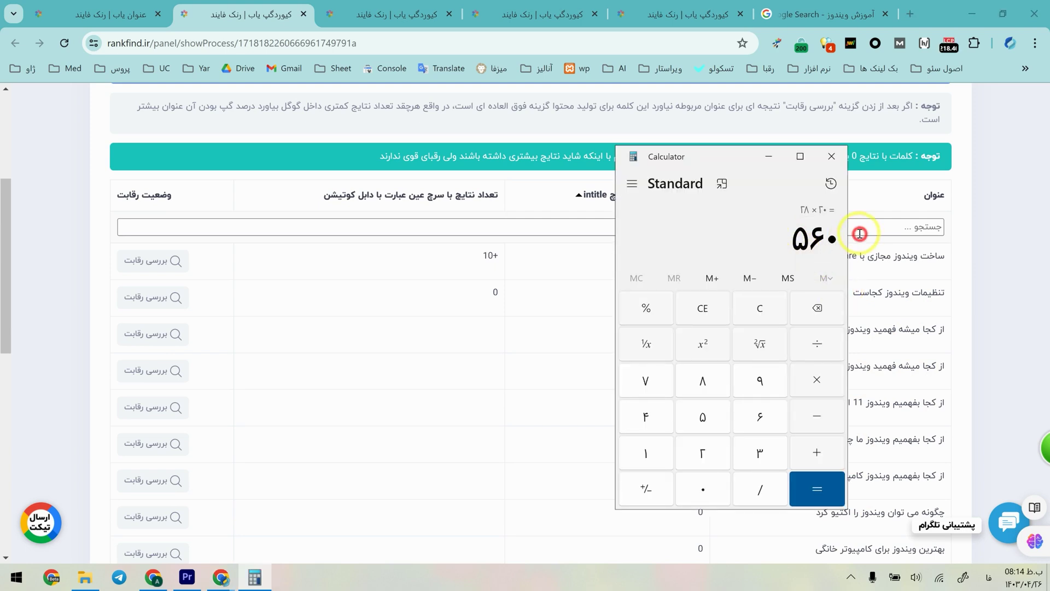
click(829, 157)
- Calculate 100 ÷ 3 and divide the result by 4 in Calculator, and close it
scroll(815, 290, down, 3)
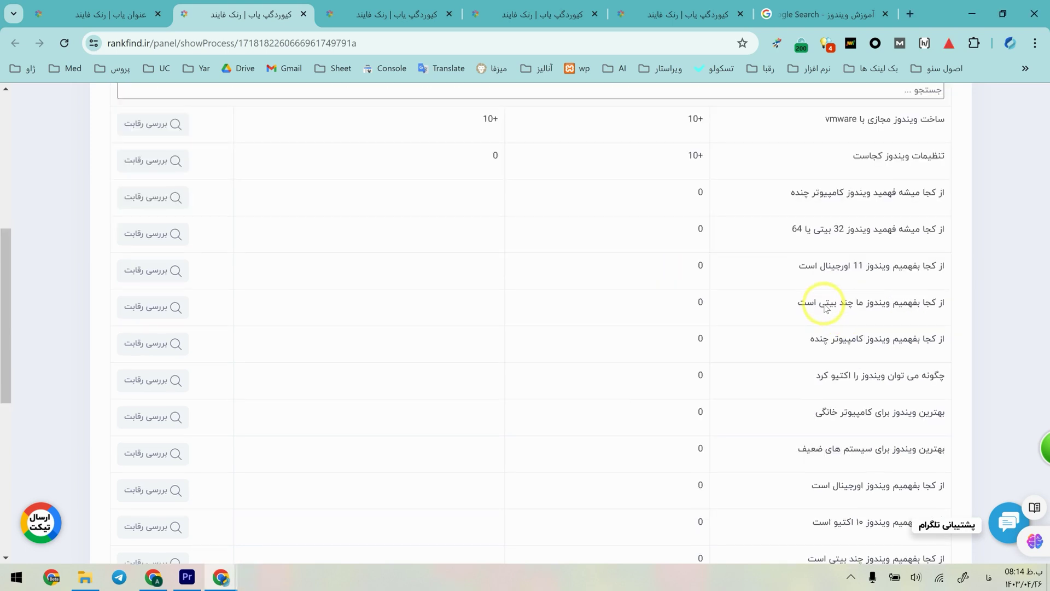
scroll(829, 305, down, 5)
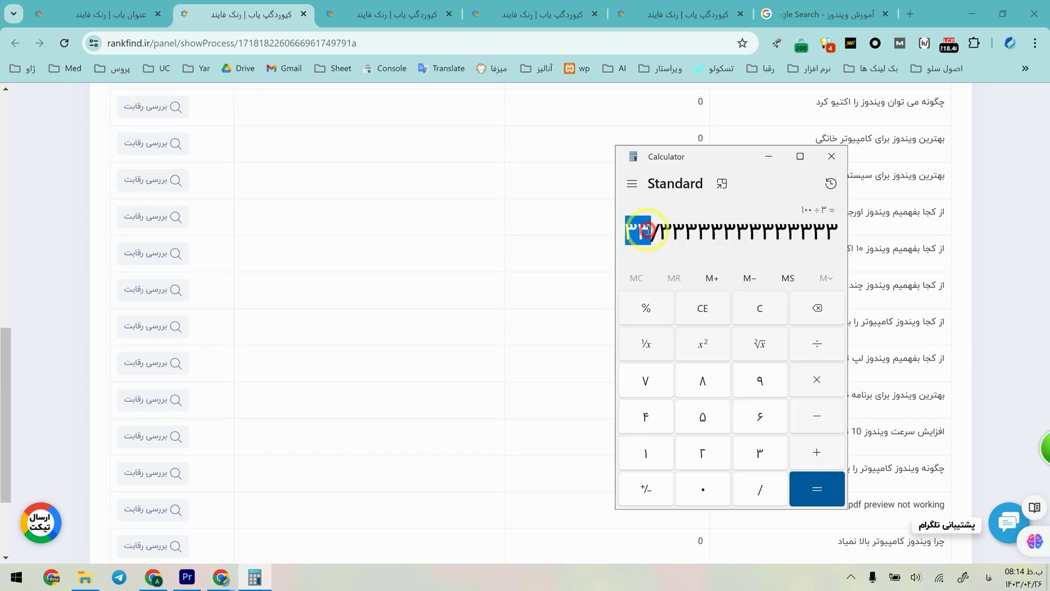
click(638, 236)
drag(633, 236, 649, 232)
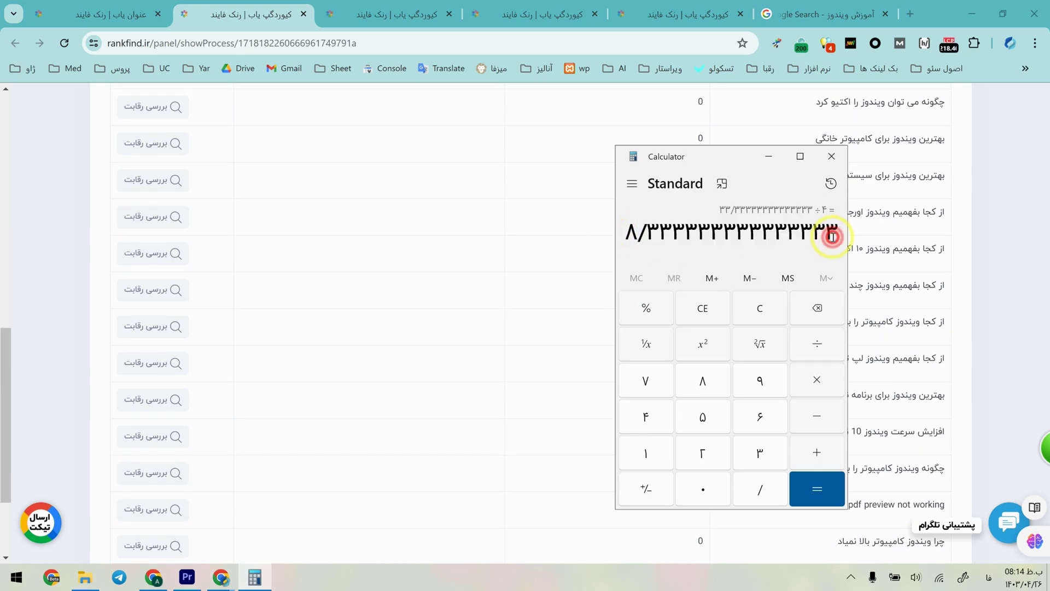
click(832, 156)
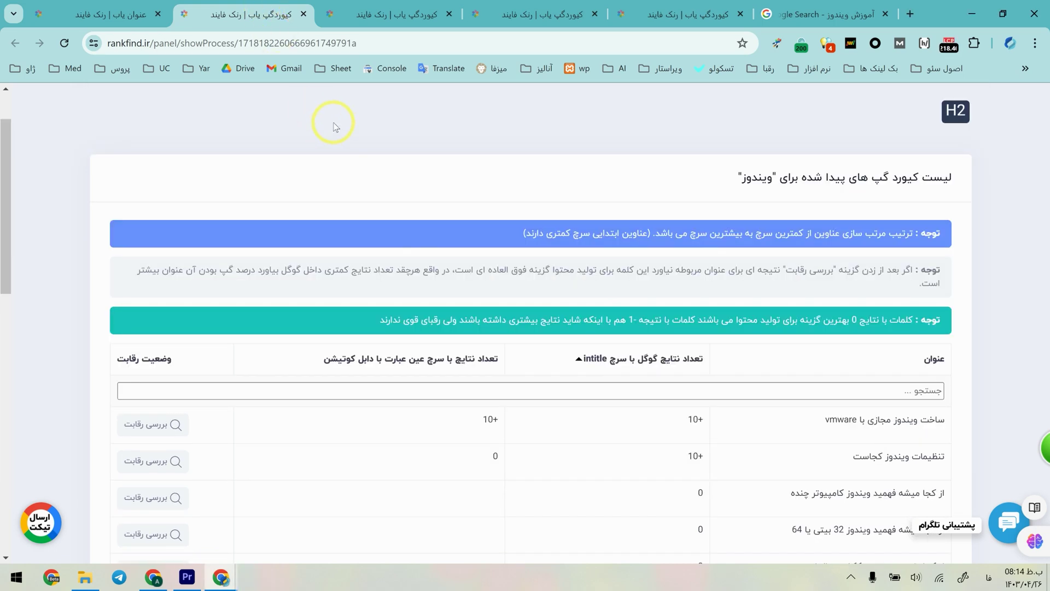
- Switch to the second ویندوز keyword-gap list and highlight the keyword ویندوز بالا نمیاد صفحه سیاه
click(349, 6)
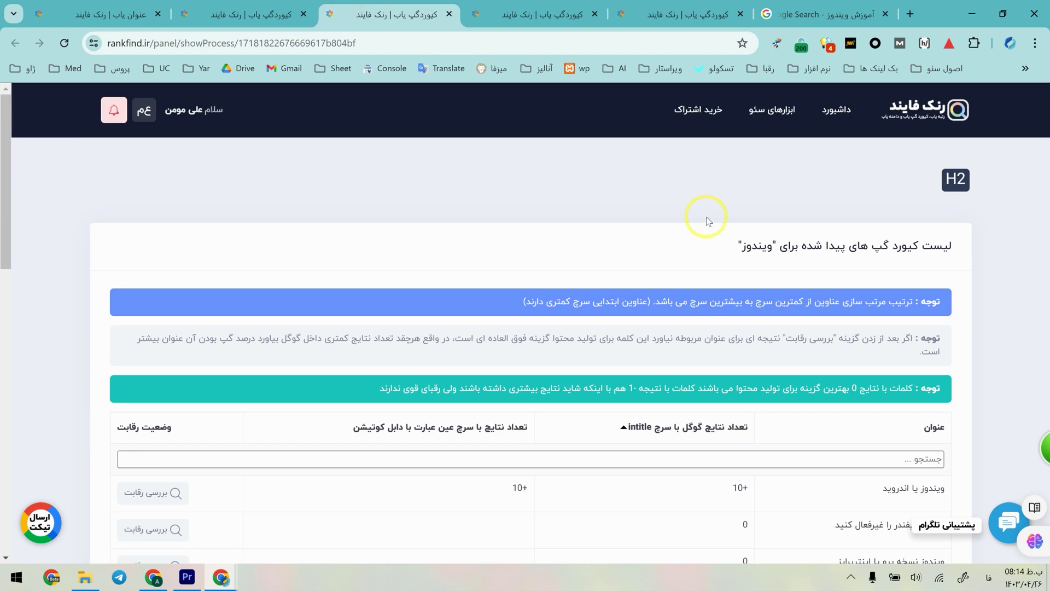
scroll(840, 196, down, 8)
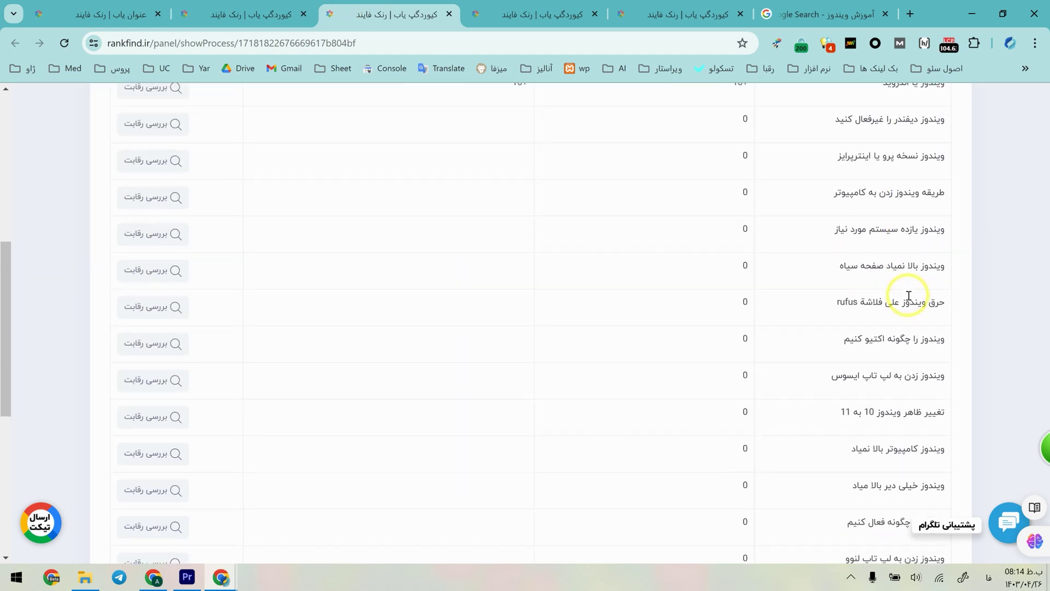
drag(942, 265, 822, 263)
click(822, 263)
scroll(824, 264, down, 4)
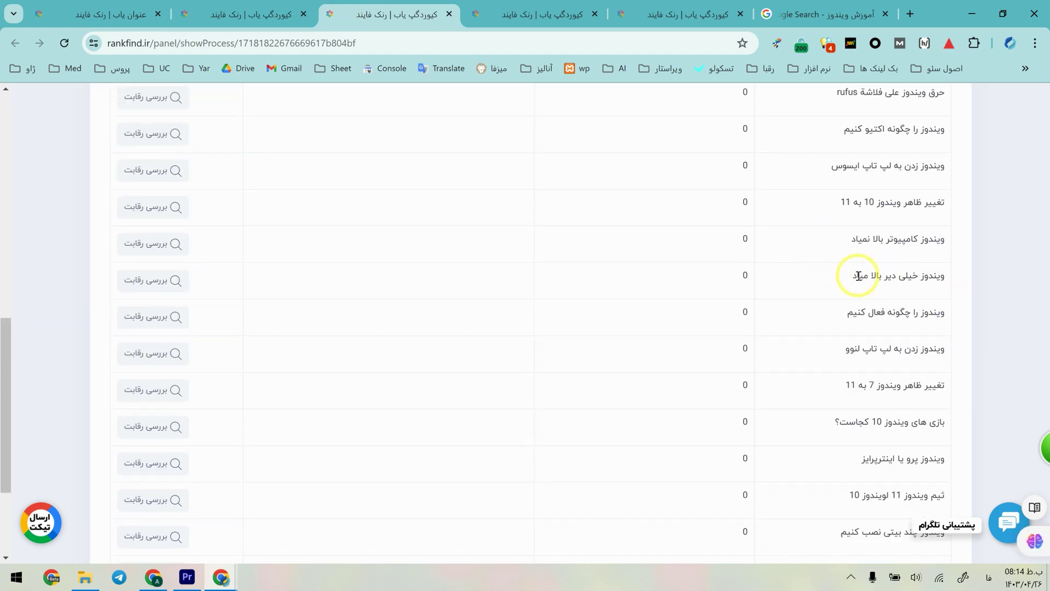
- Highlight the keywords حذف ویندوز از طریق بایوس, ویندوز چند بیتی نصب کنیم and ویندوز پرو یا اینترپرایز at the end of the list
scroll(858, 276, down, 3)
drag(951, 404, 776, 394)
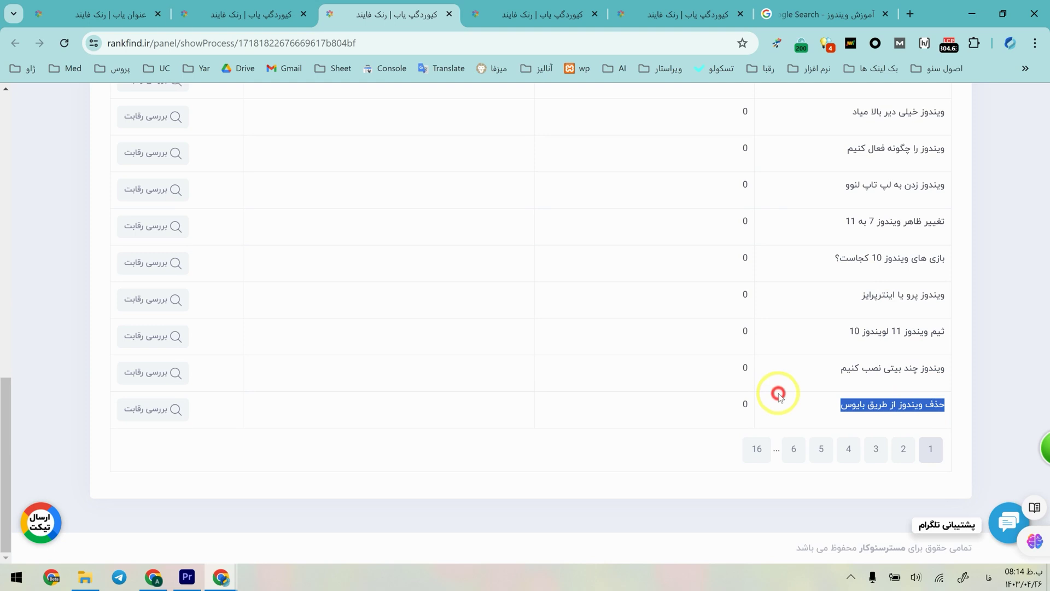
click(863, 404)
drag(926, 368, 773, 368)
click(860, 365)
triple_click(861, 365)
drag(948, 295, 857, 298)
- Switch to the third ویندوز keyword-gap list and check how many result pages it has
click(547, 14)
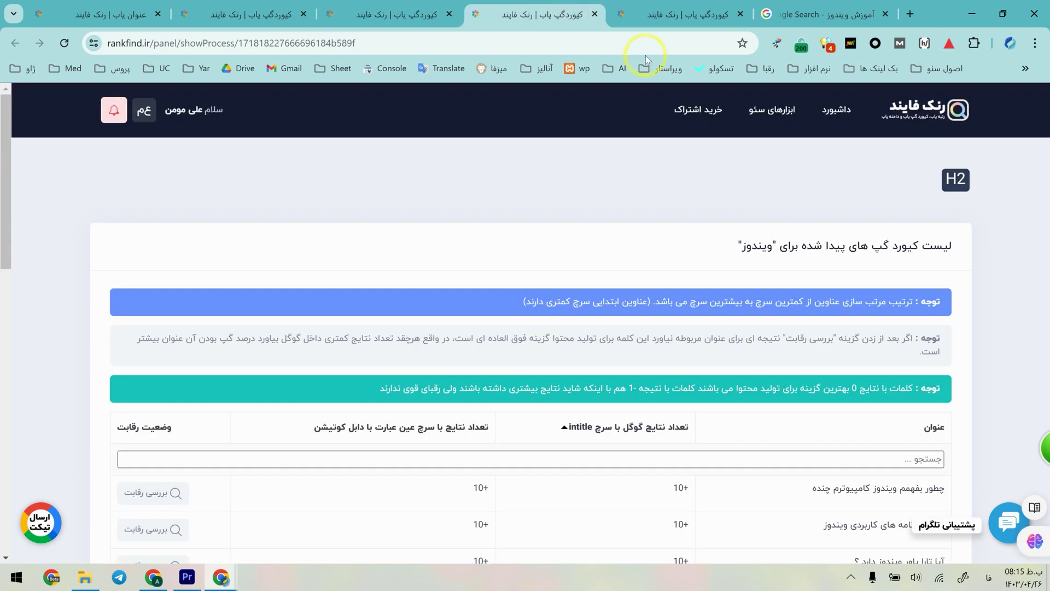
scroll(704, 187, down, 5)
click(410, 5)
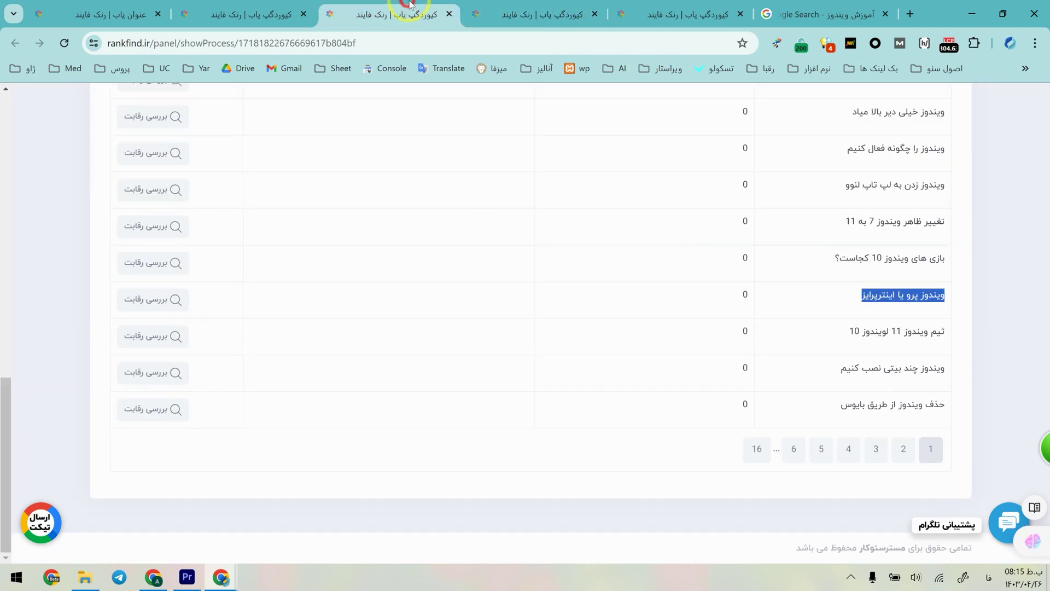
click(514, 5)
scroll(758, 276, down, 10)
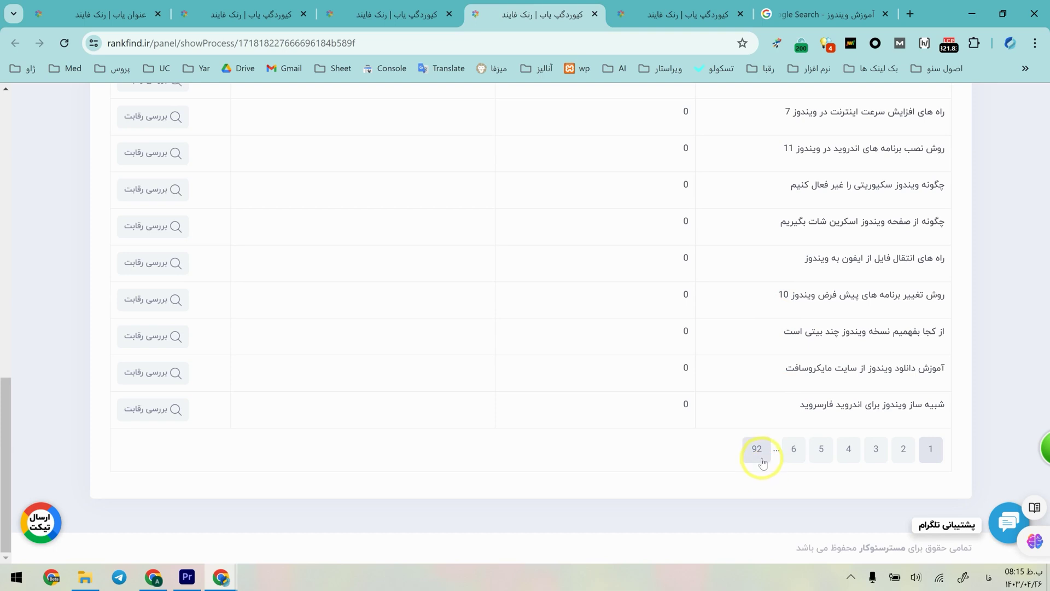
scroll(793, 452, up, 3)
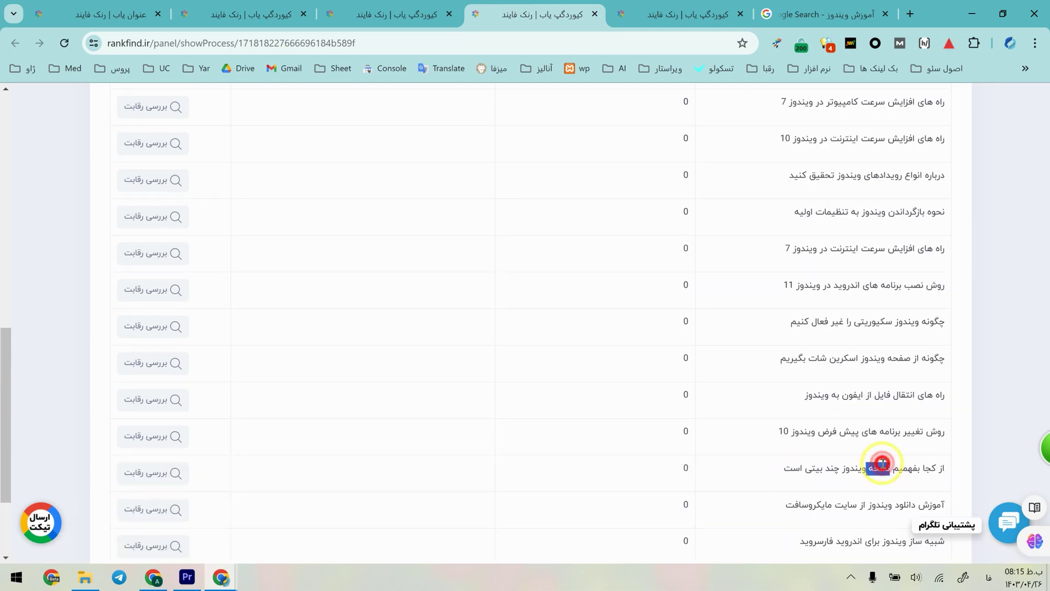
- Examine the third list's keywords, highlighting راه های افزایش سرعت اینترنت در ویندوز 10 and راه های جلوگیری از اپدیت خودکار ویندوز 10
triple_click(885, 466)
scroll(879, 438, up, 4)
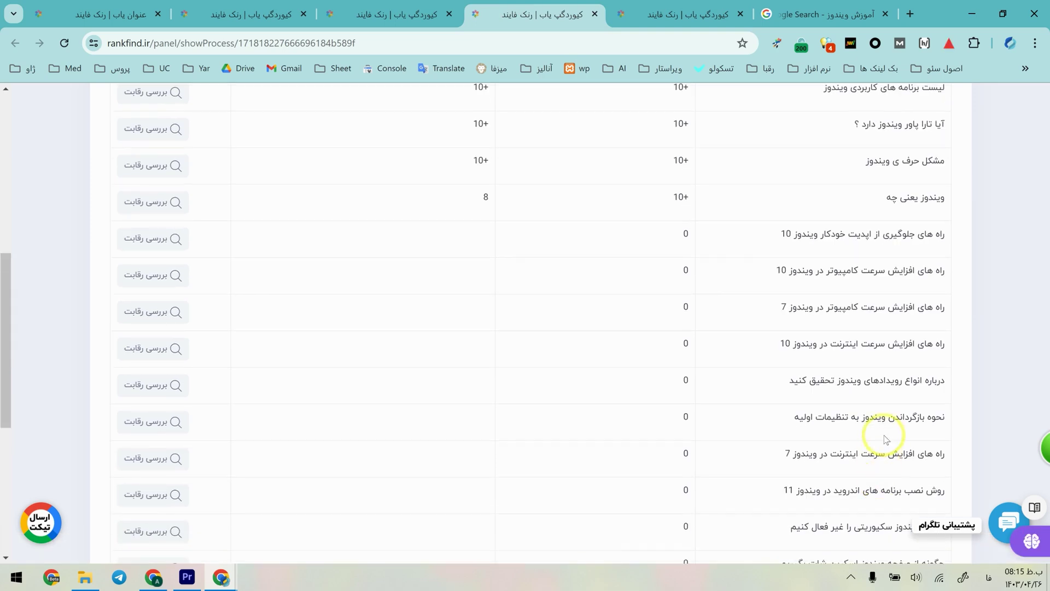
triple_click(893, 344)
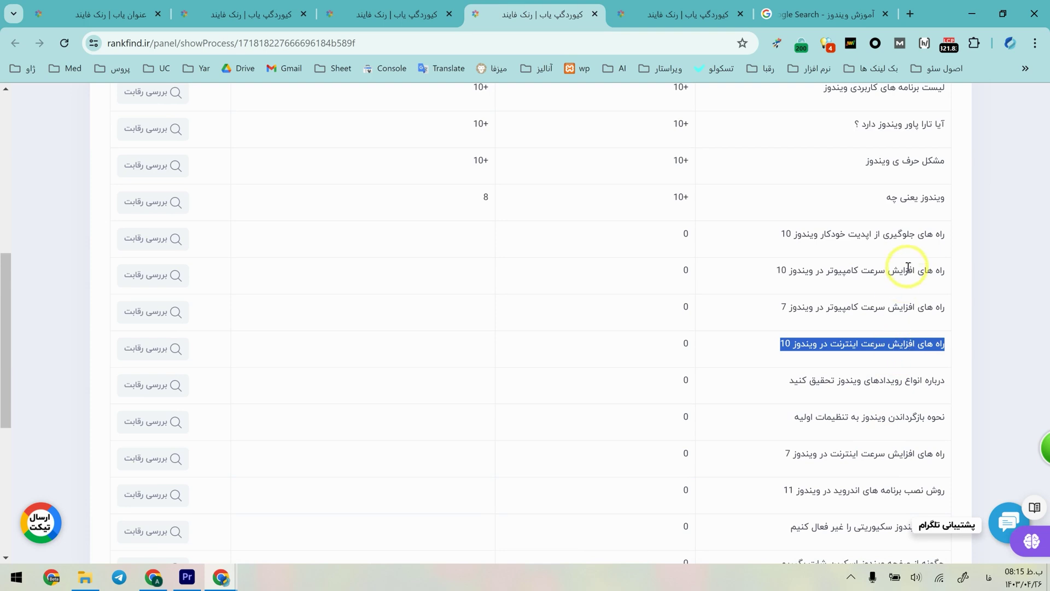
triple_click(857, 234)
click(846, 238)
scroll(834, 229, up, 5)
scroll(871, 349, down, 5)
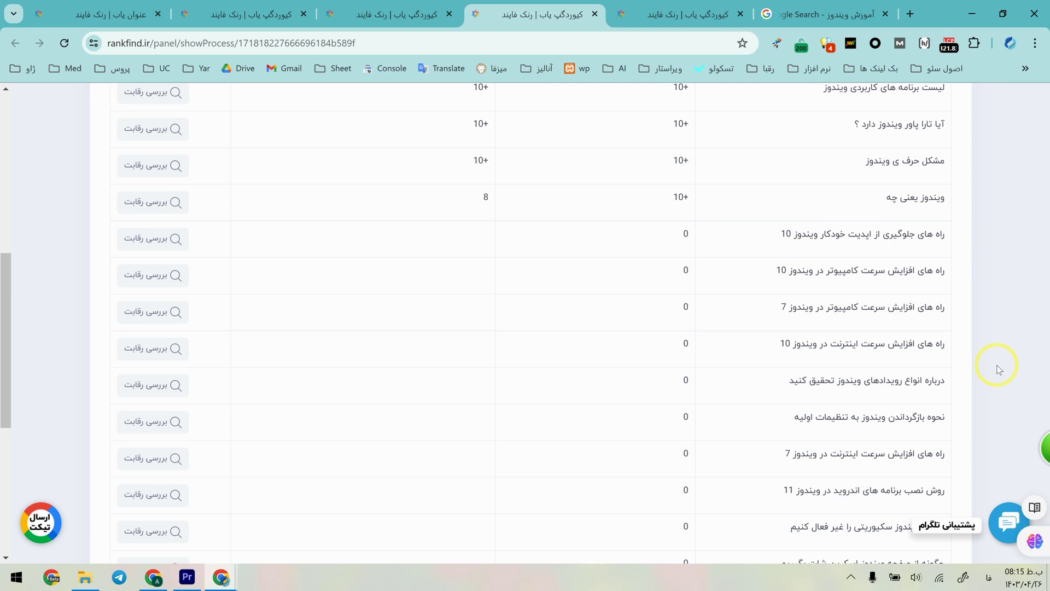
- Switch to the fourth ویندوز keyword-gap list and highlight چطور انتی ویروس ویندوز 10 را غیر فعال کنیم and چرا بعد از نصب ویندوز صفحه سیاه میشود
click(684, 14)
scroll(867, 316, down, 3)
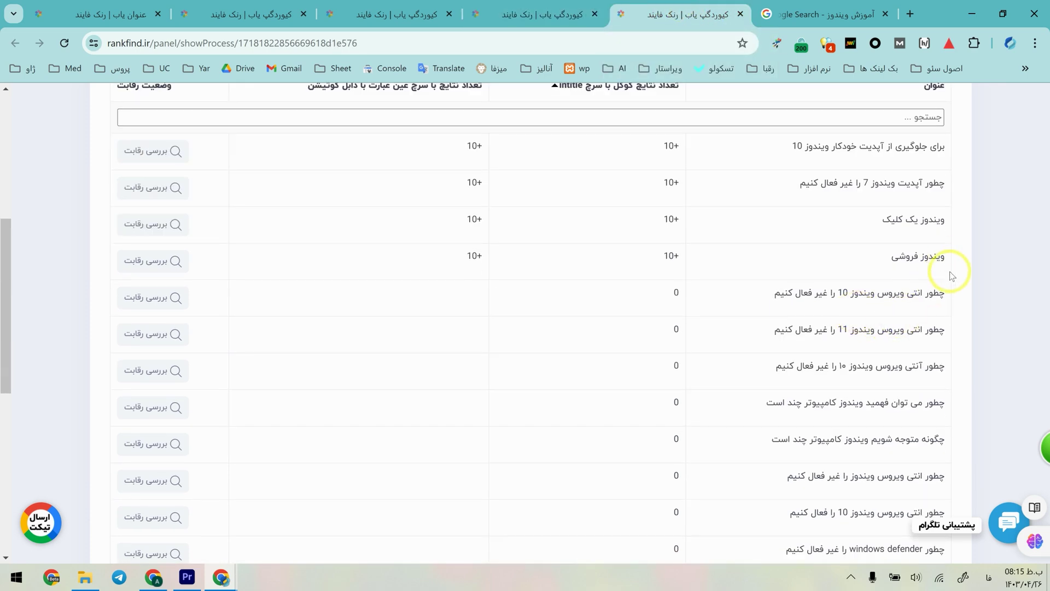
drag(935, 289, 725, 285)
click(725, 285)
scroll(724, 286, down, 5)
drag(943, 391, 756, 392)
scroll(776, 389, down, 2)
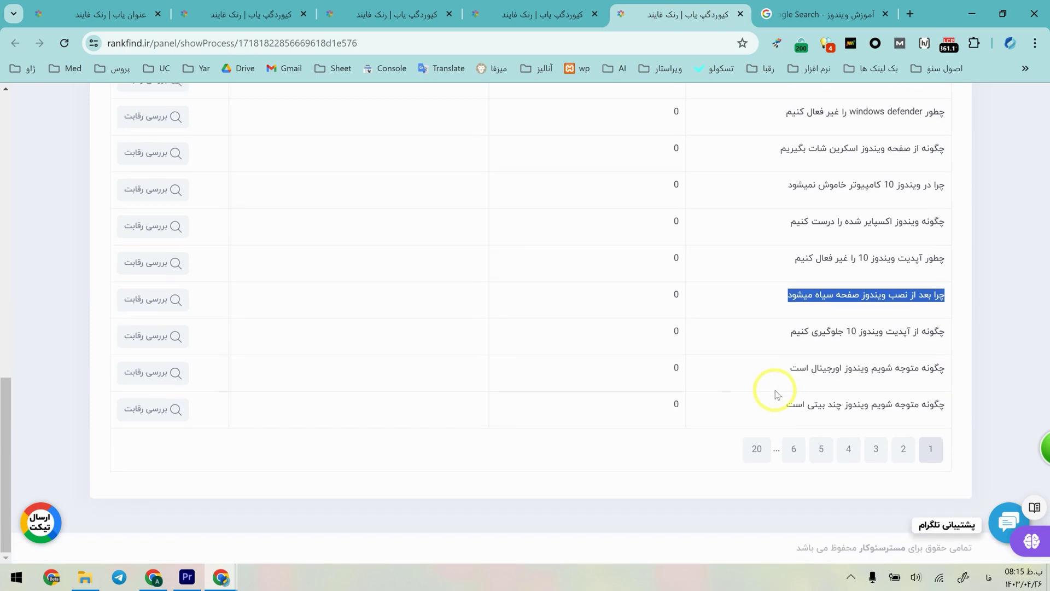
- Open page 6 of the fourth keyword-gap list and highlight some of its zero-result keywords
click(798, 449)
drag(942, 254, 729, 257)
click(838, 266)
click(930, 225)
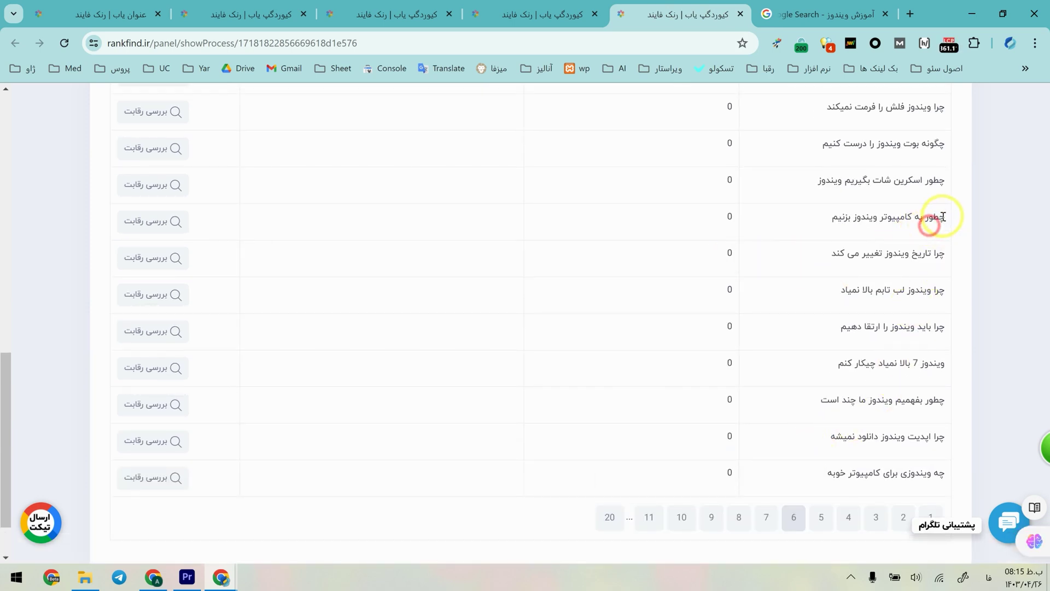
scroll(944, 221, down, 2)
drag(954, 335, 846, 334)
triple_click(845, 334)
- Highlight the keyword چرا ویندوز پرینتر را نمیشناسد on page 6 and review the page's remaining keywords
scroll(862, 206, up, 3)
triple_click(895, 208)
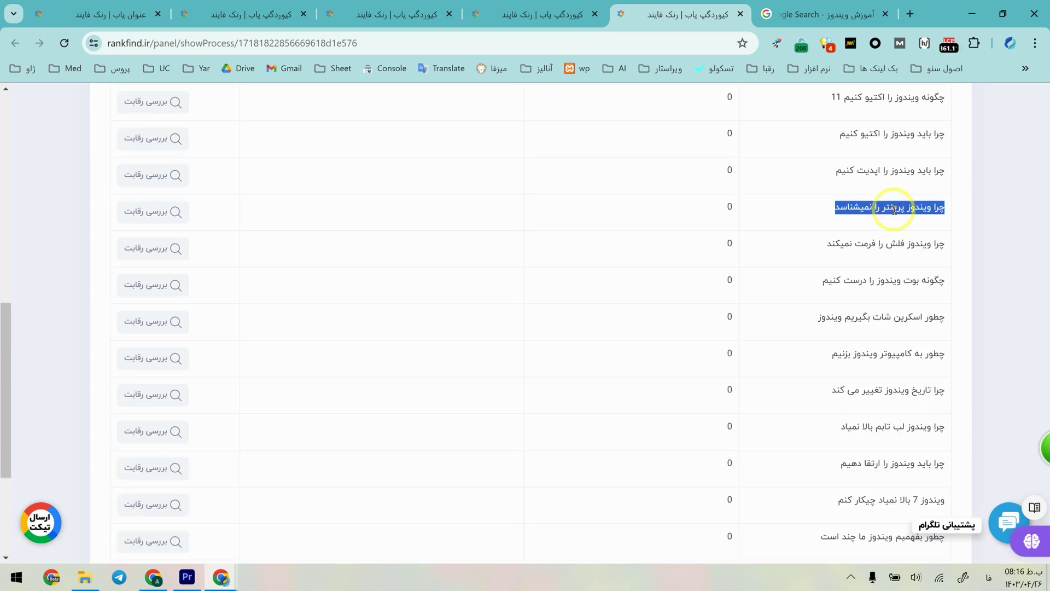
click(894, 209)
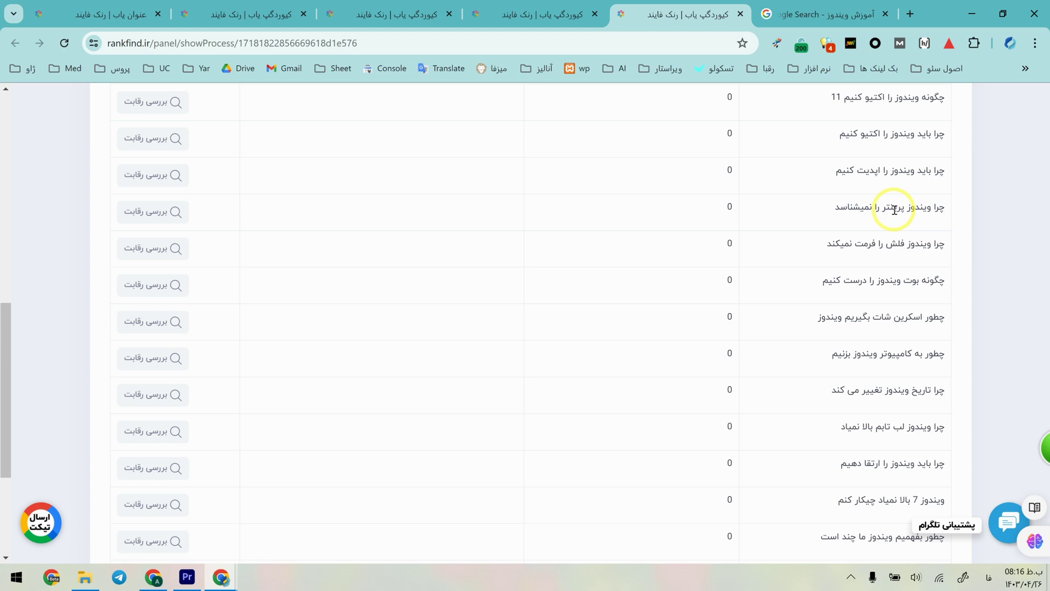
scroll(794, 134, down, 1)
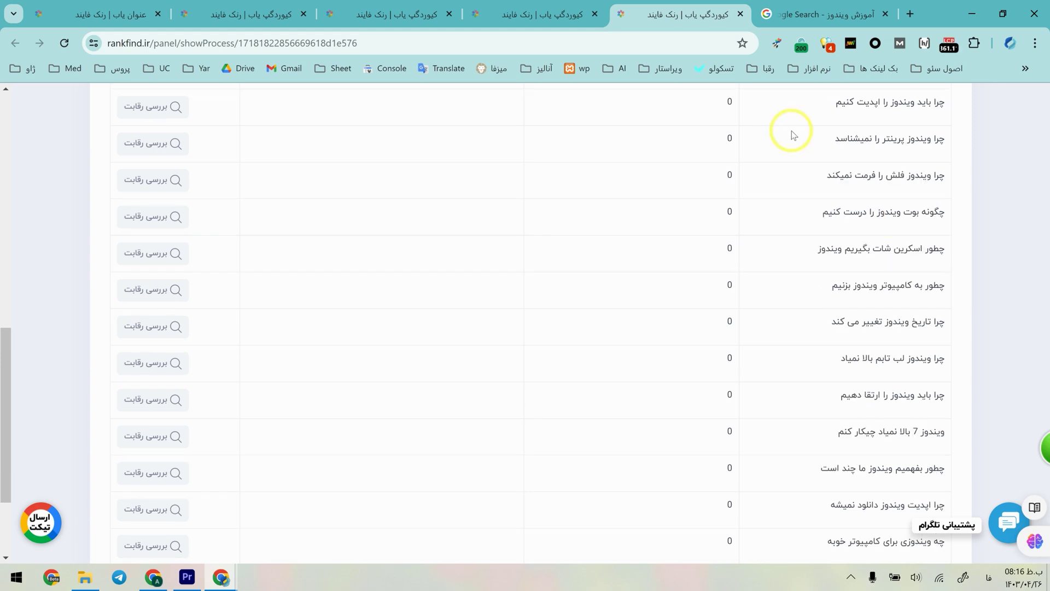
scroll(792, 130, up, 5)
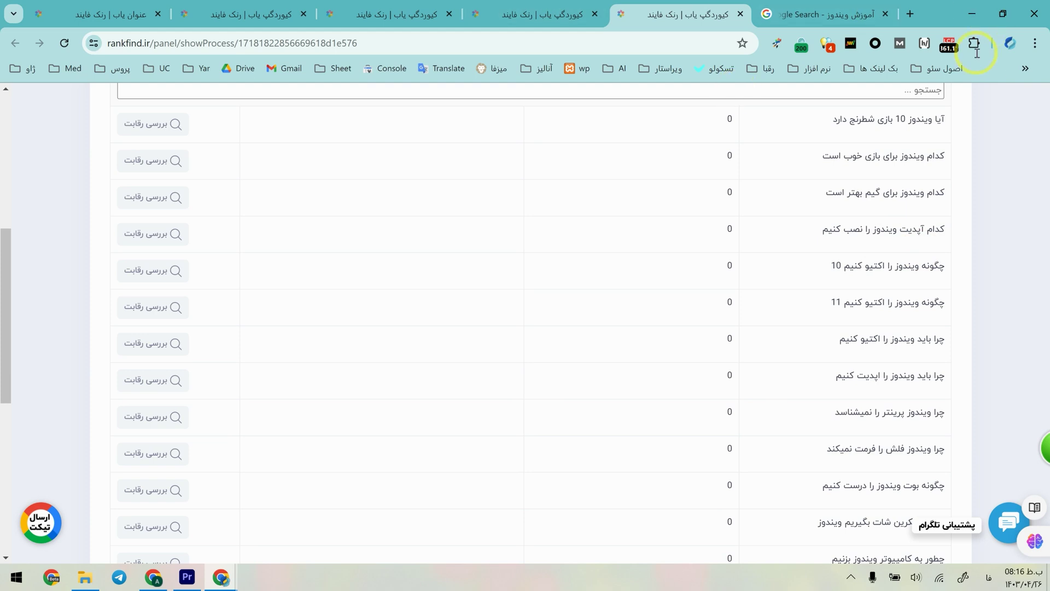
scroll(898, 206, up, 7)
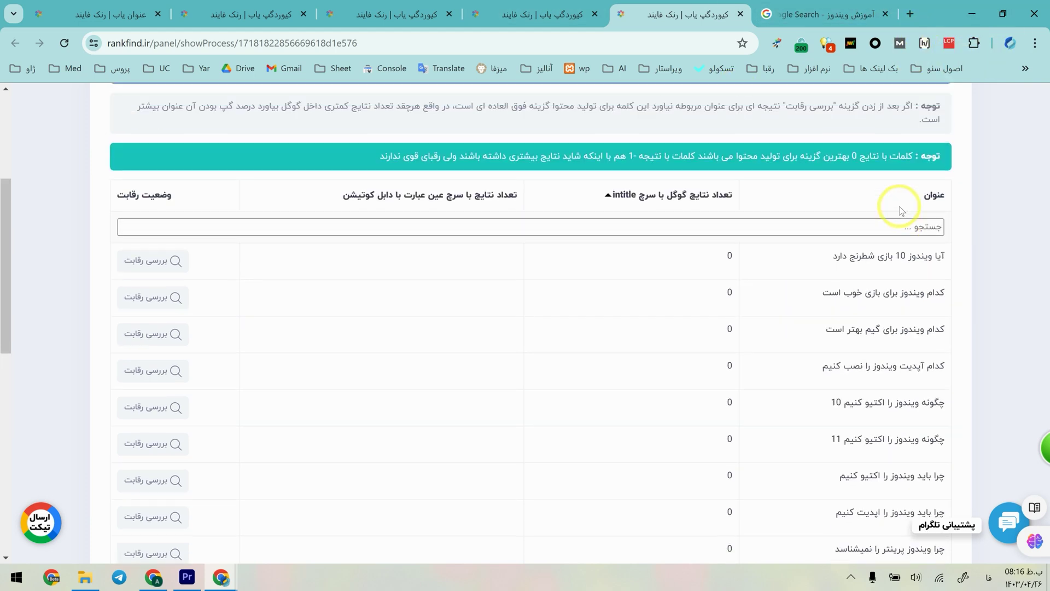
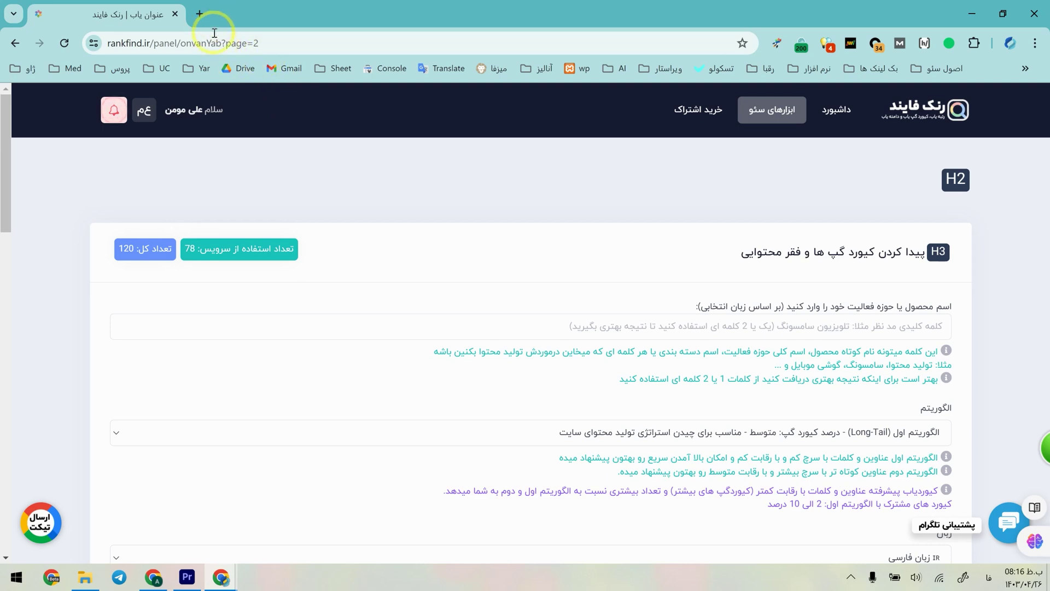
- Go to the RankFind dashboard and open the ابزار عنکبوت tool for viewing competitors' advertorials
click(831, 116)
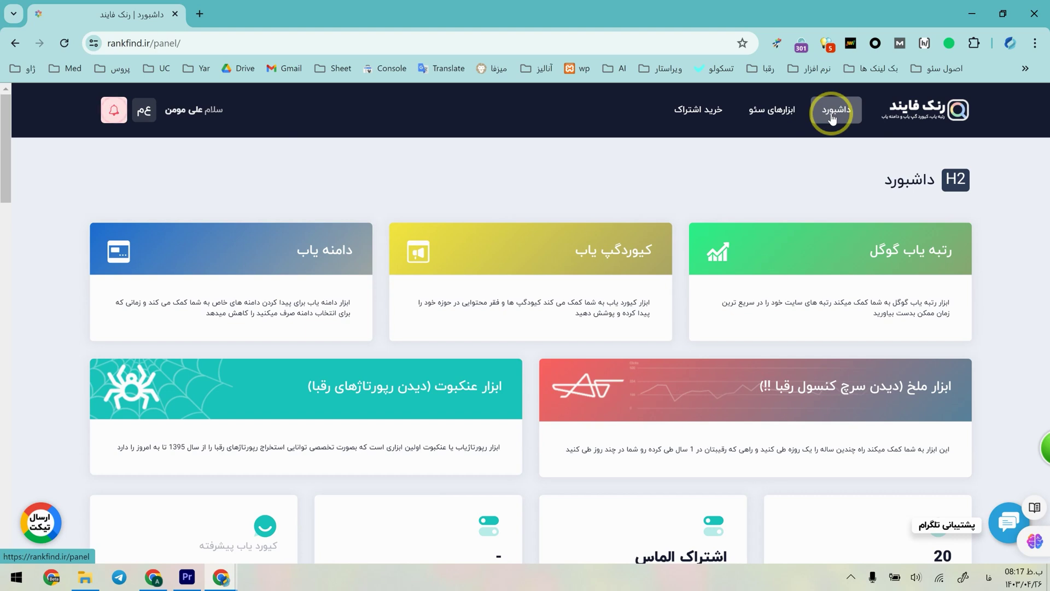
click(521, 375)
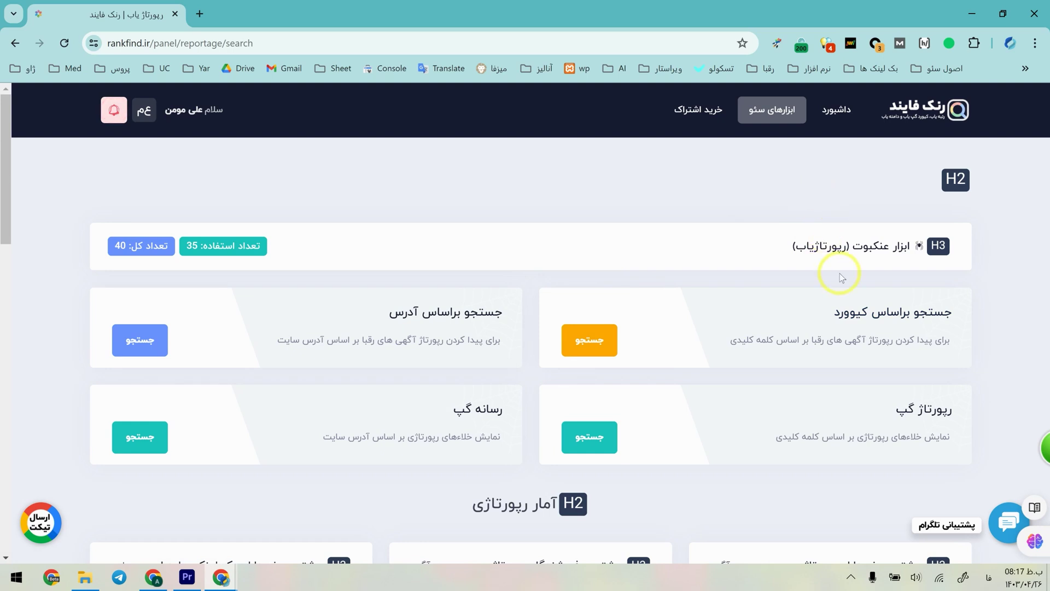
- Search Google for آموزش ویندوز in a new browser tab and examine the ranked sites down to result 7
click(200, 14)
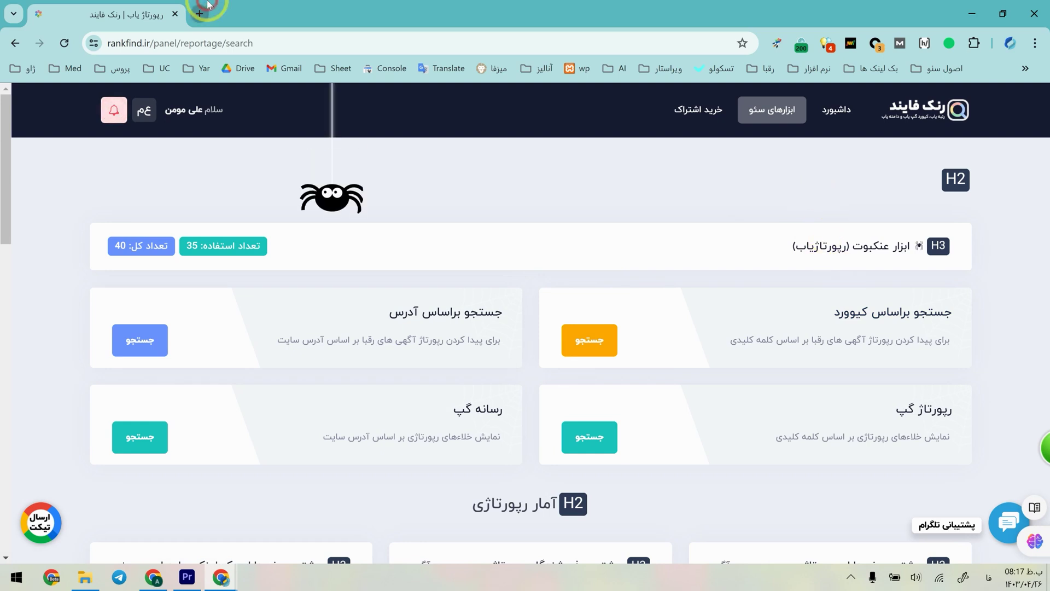
text(آموزش)
key(Return)
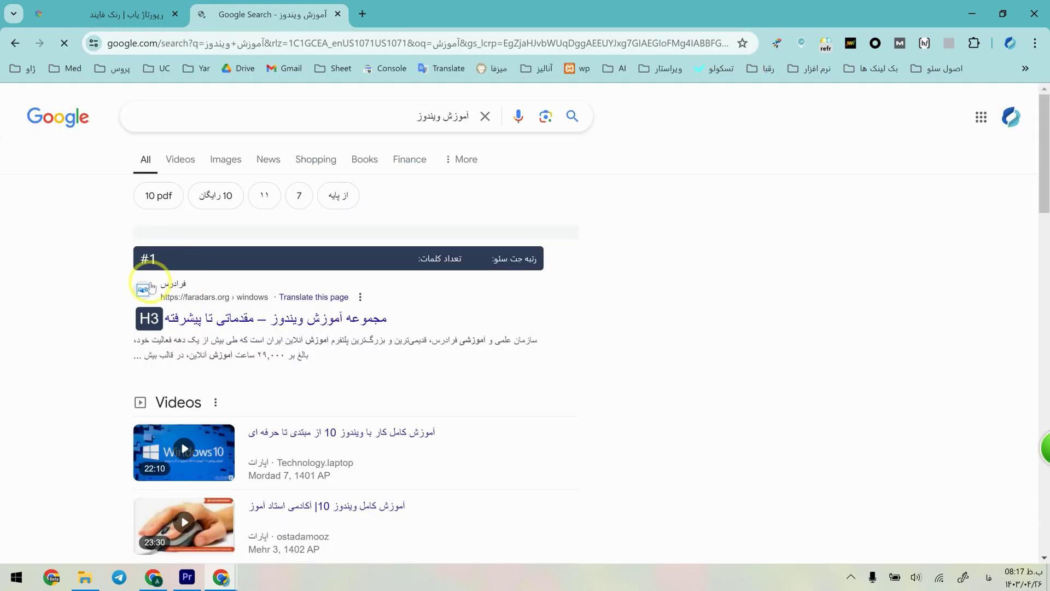
scroll(143, 217, down, 3)
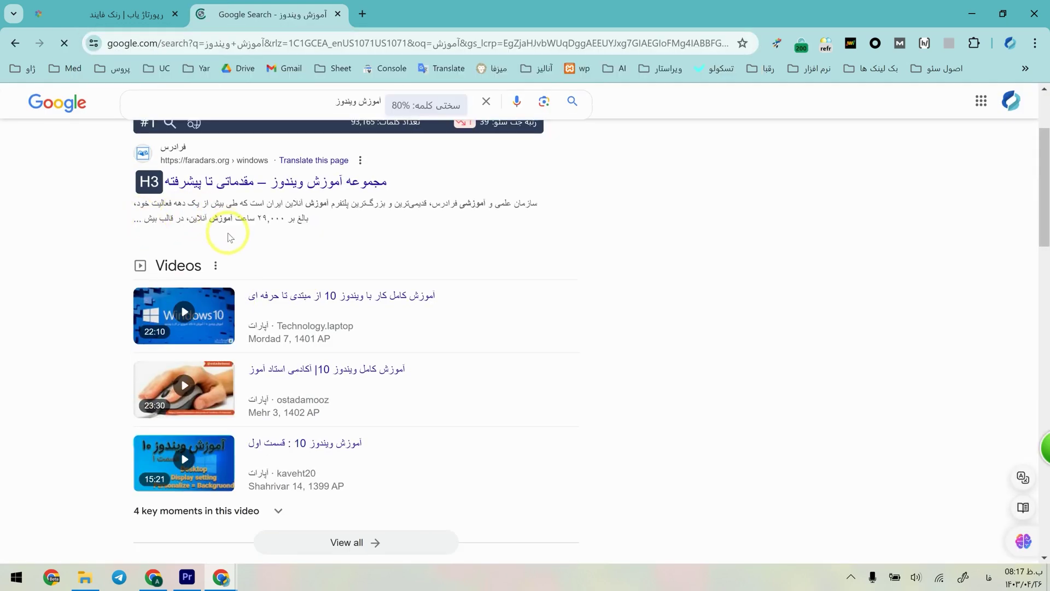
scroll(229, 237, down, 3)
scroll(229, 237, down, 2)
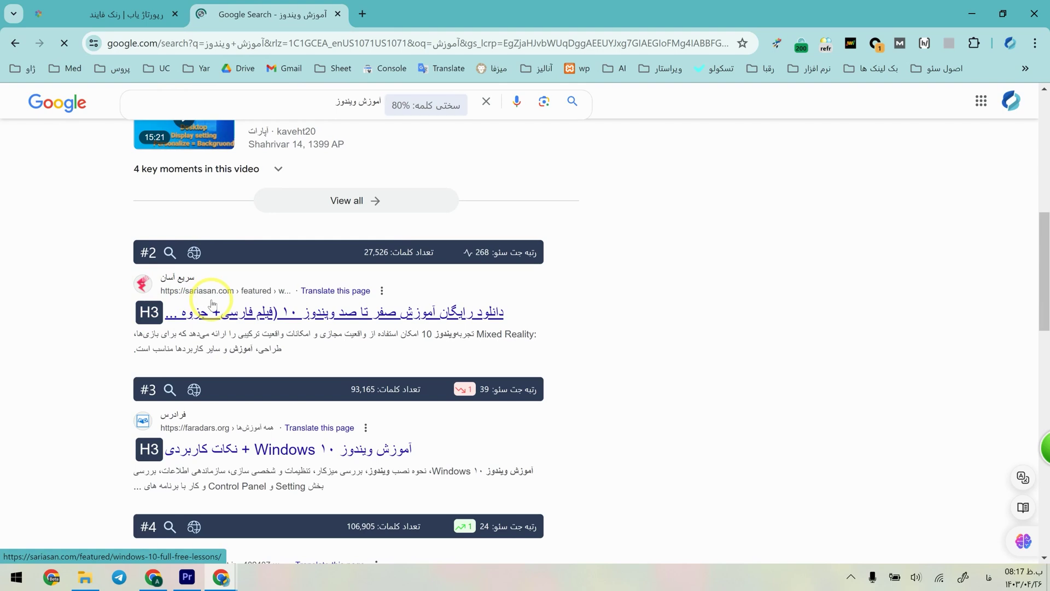
scroll(212, 304, down, 6)
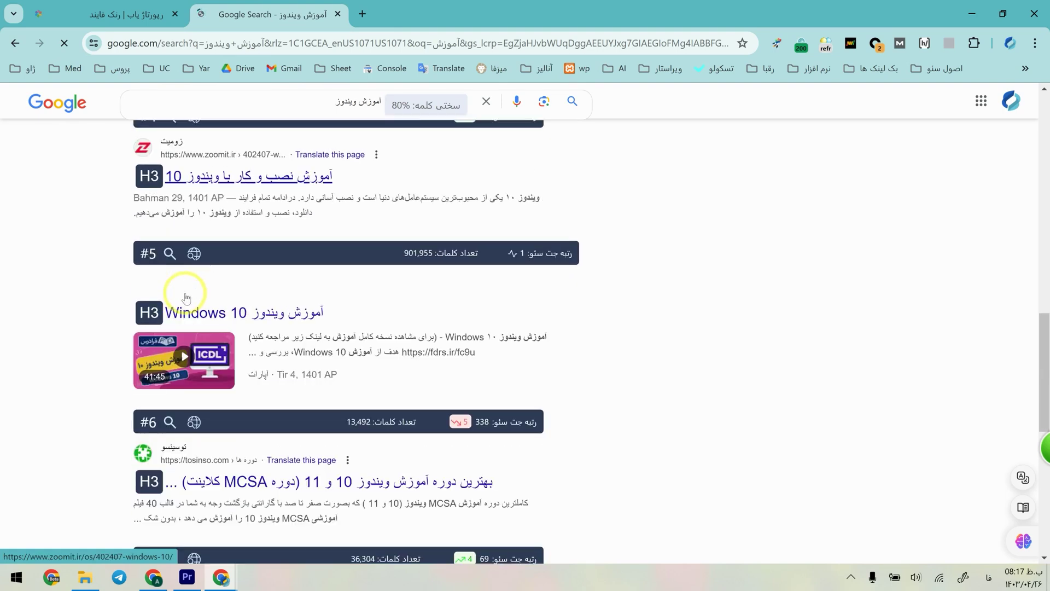
scroll(186, 297, down, 3)
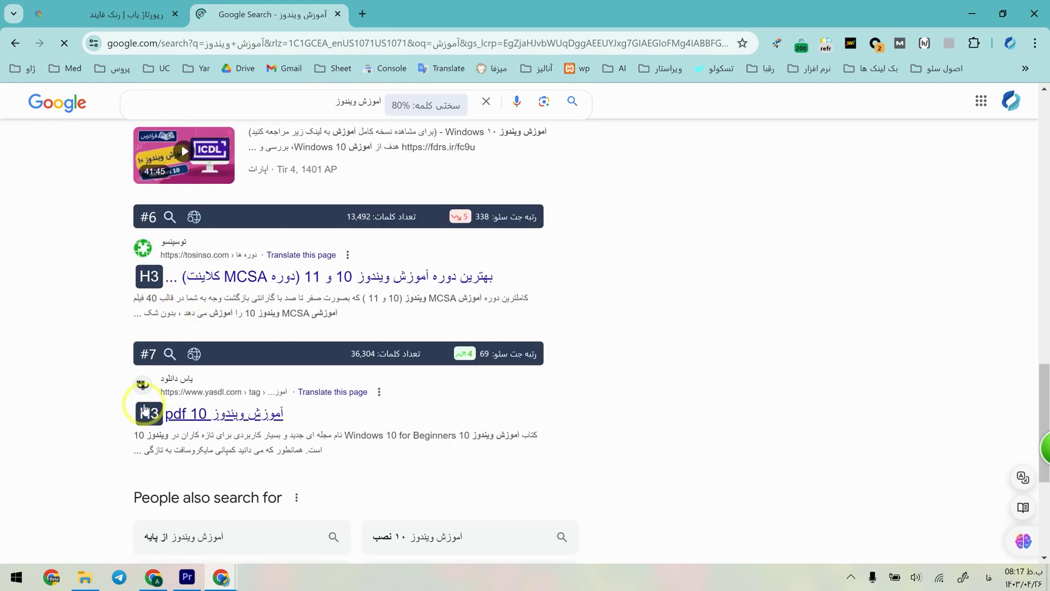
scroll(222, 361, up, 6)
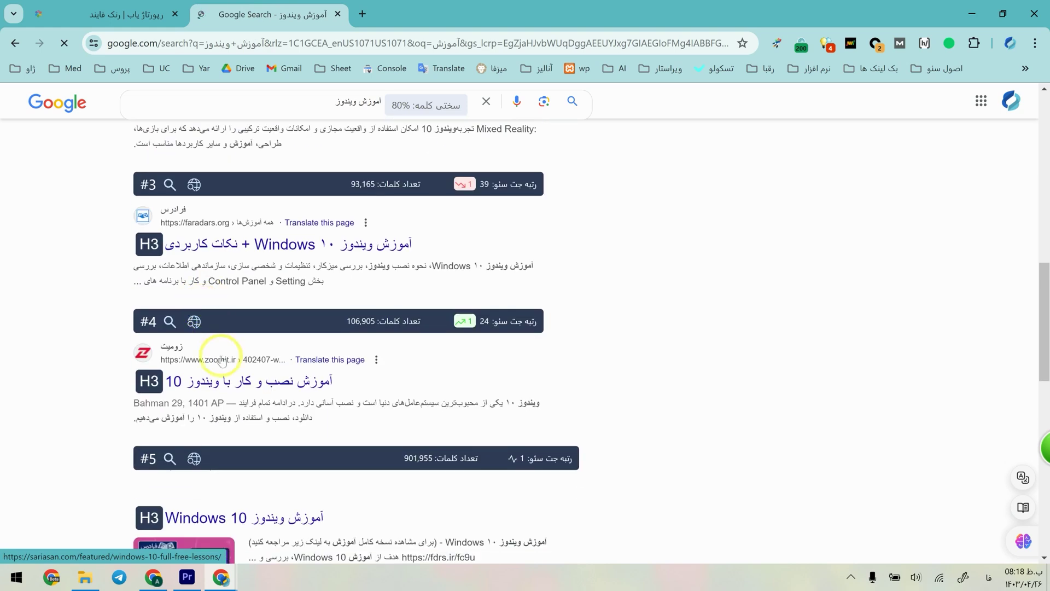
scroll(164, 460, down, 2)
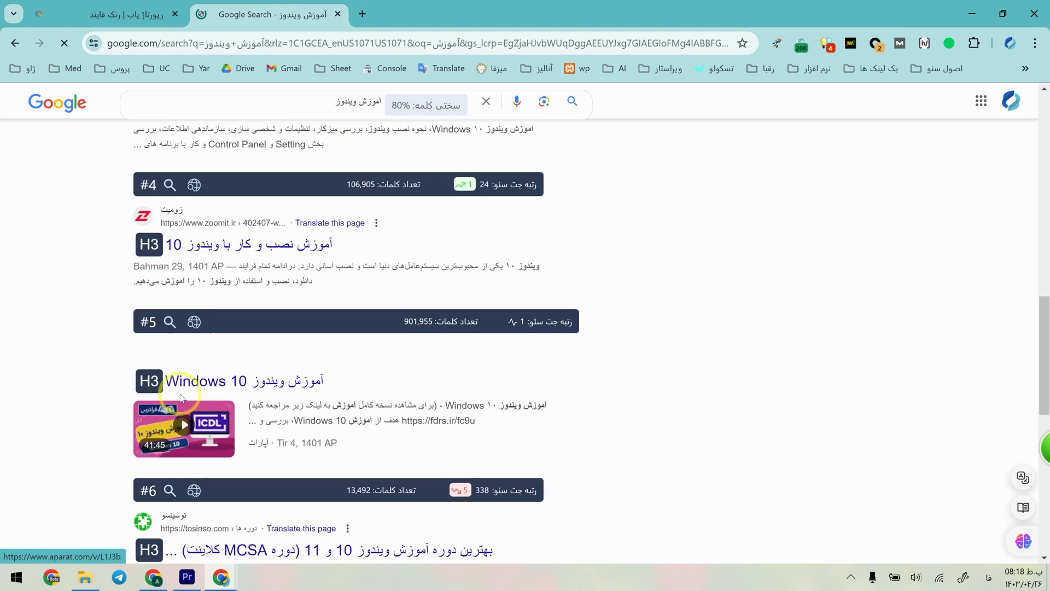
- Return to the عنکبوت tool and open its جستجو براساس کیوورد search form in a separate browser tab
click(94, 4)
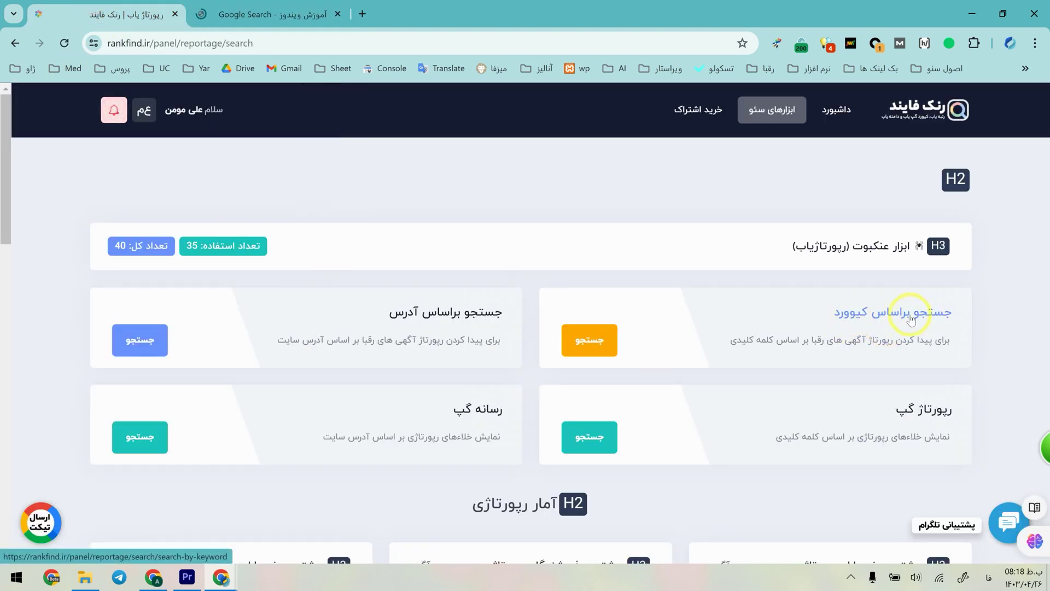
click(591, 342)
click(432, 14)
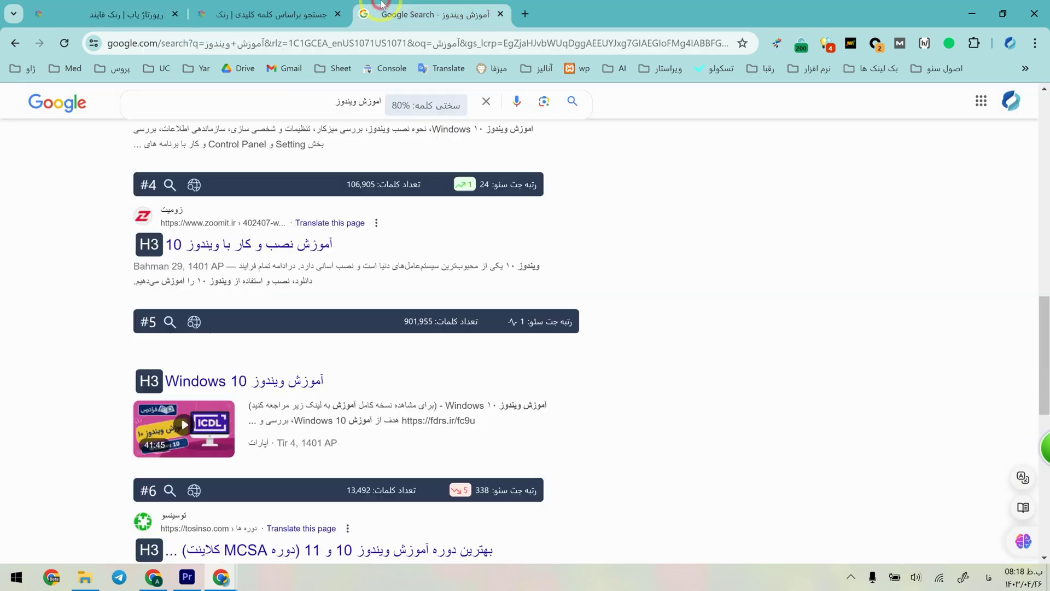
click(273, 8)
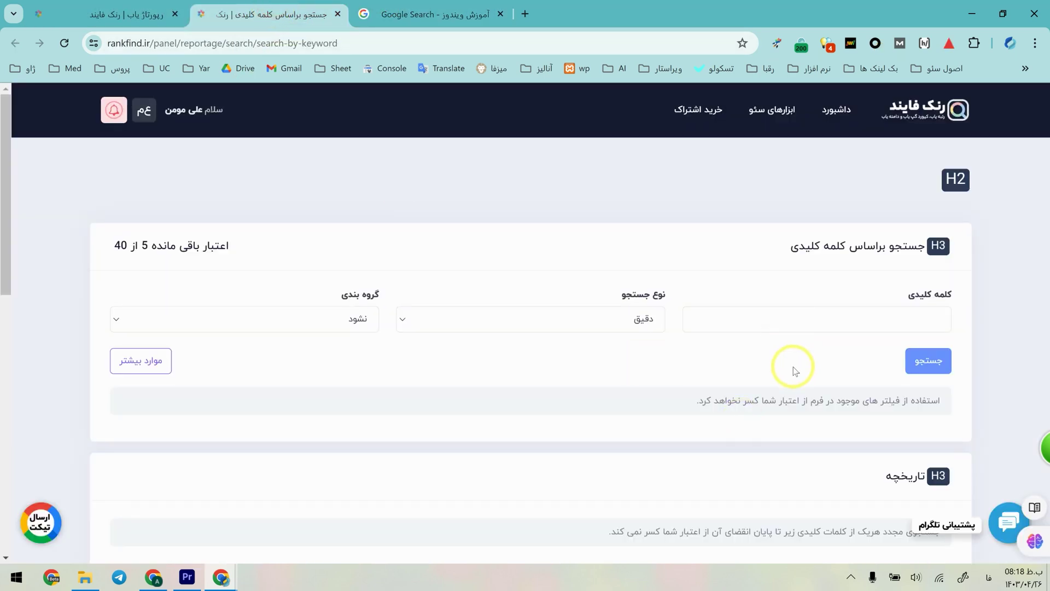
scroll(794, 366, down, 1)
scroll(793, 366, up, 1)
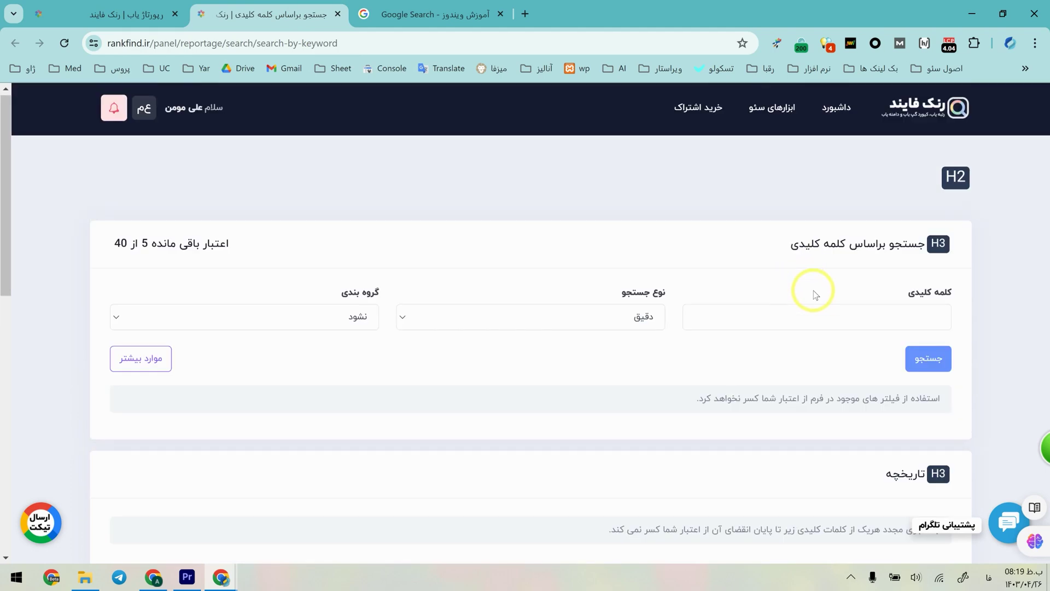
- Enter پروستات as the keyword (کلمه کلیدی) for the advertorial search
click(827, 318)
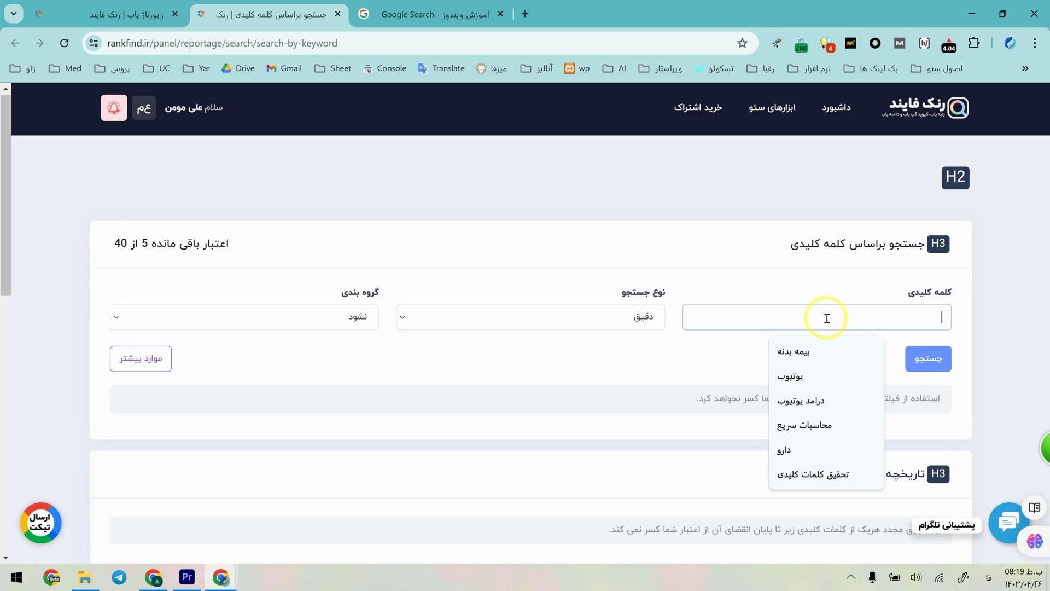
text(پروس)
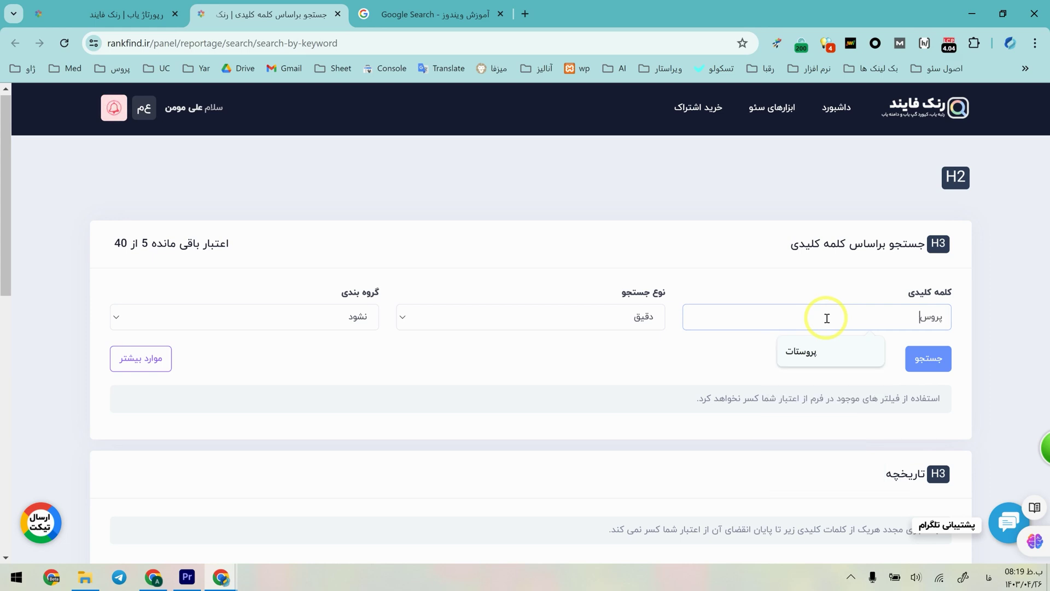
click(837, 350)
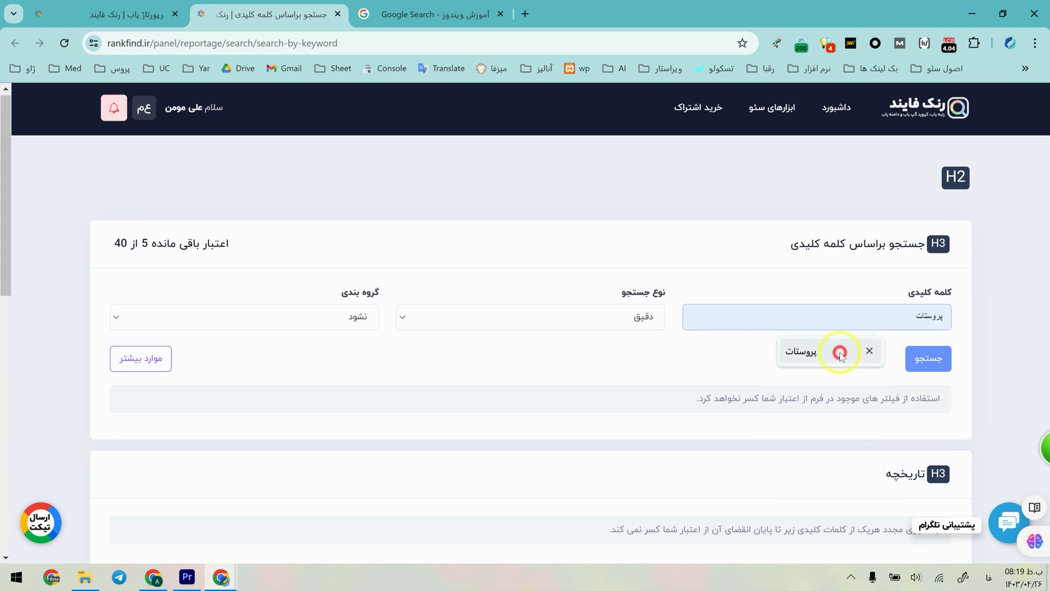
- Review the available search types and set نوع جستجو to شامل شود
click(592, 315)
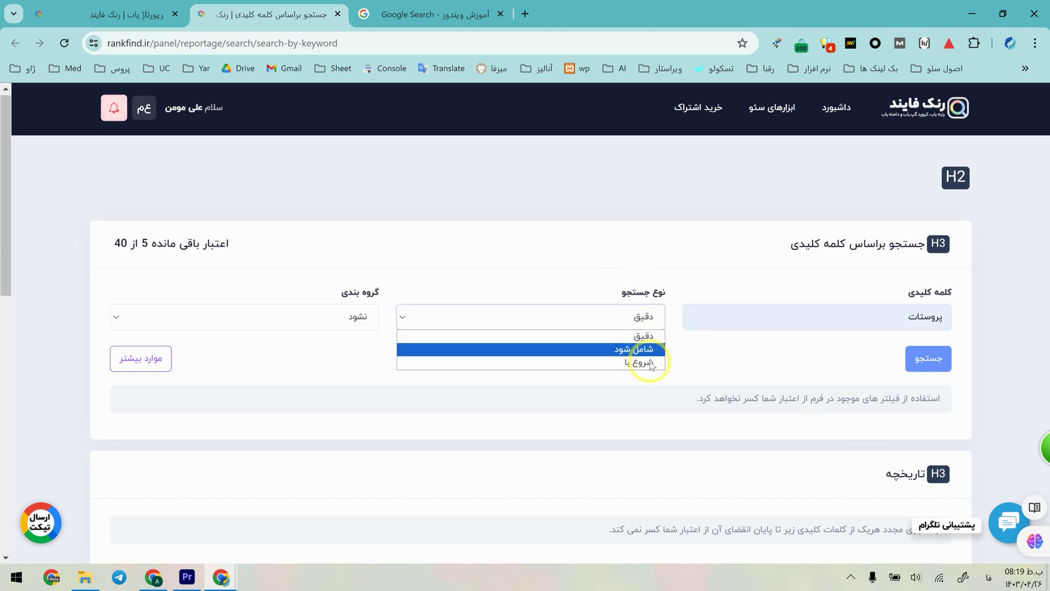
click(664, 261)
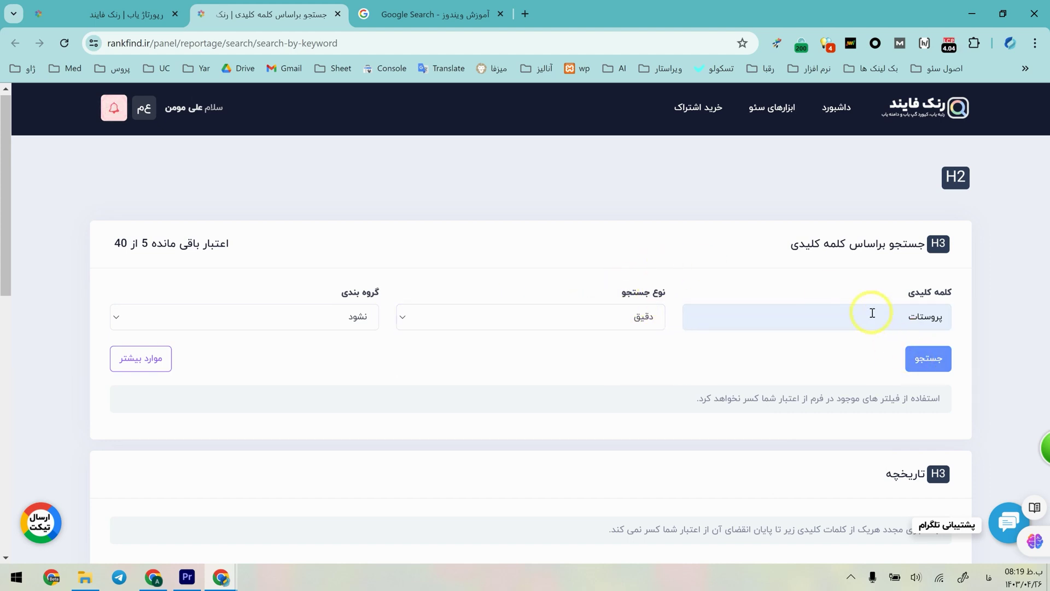
click(625, 328)
click(606, 347)
click(632, 264)
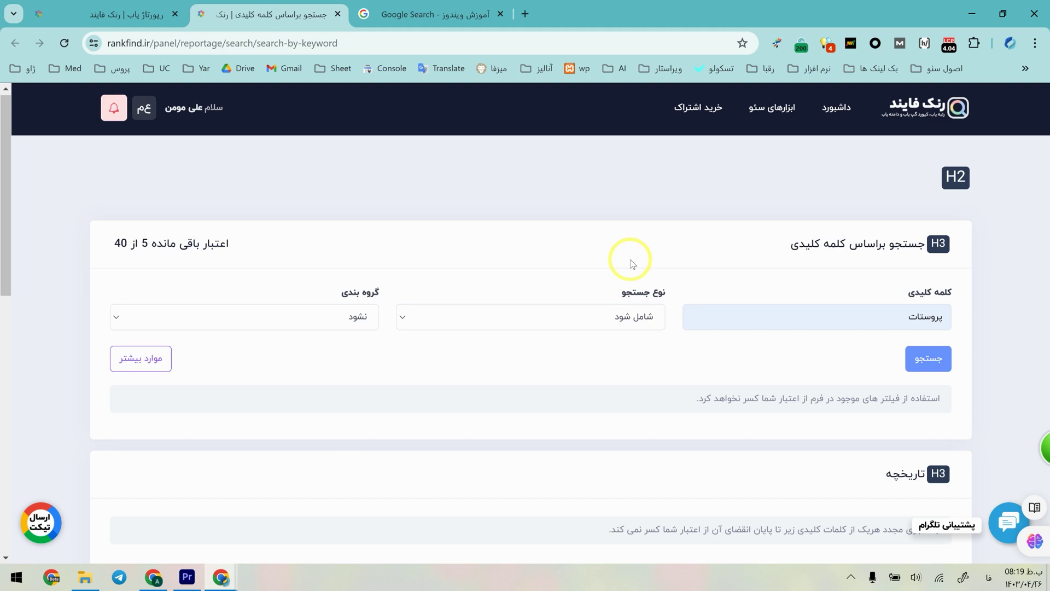
- Run the advertorial search for the keyword پروستات
double_click(923, 326)
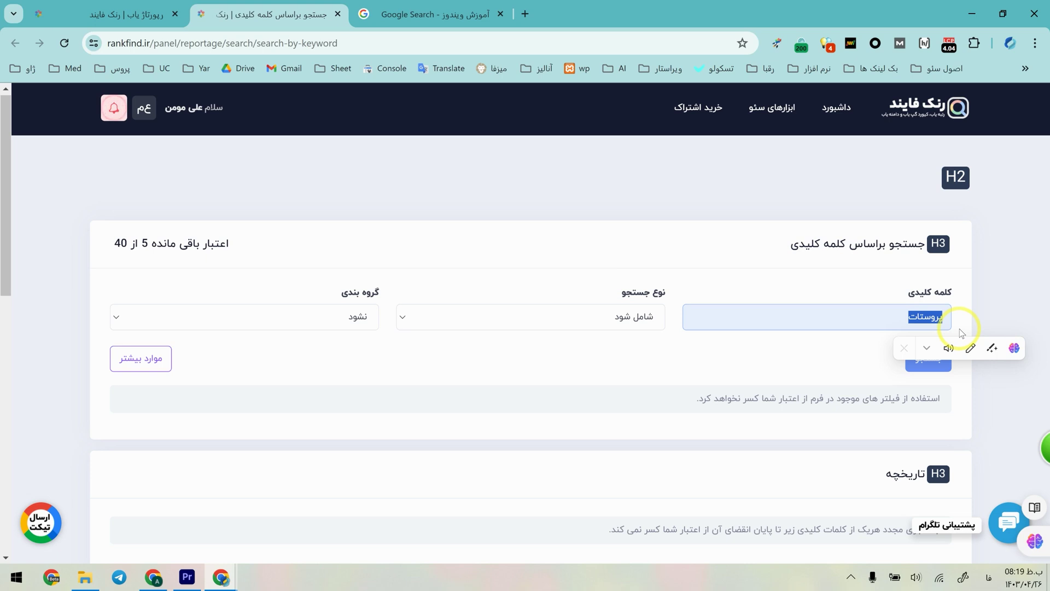
click(961, 332)
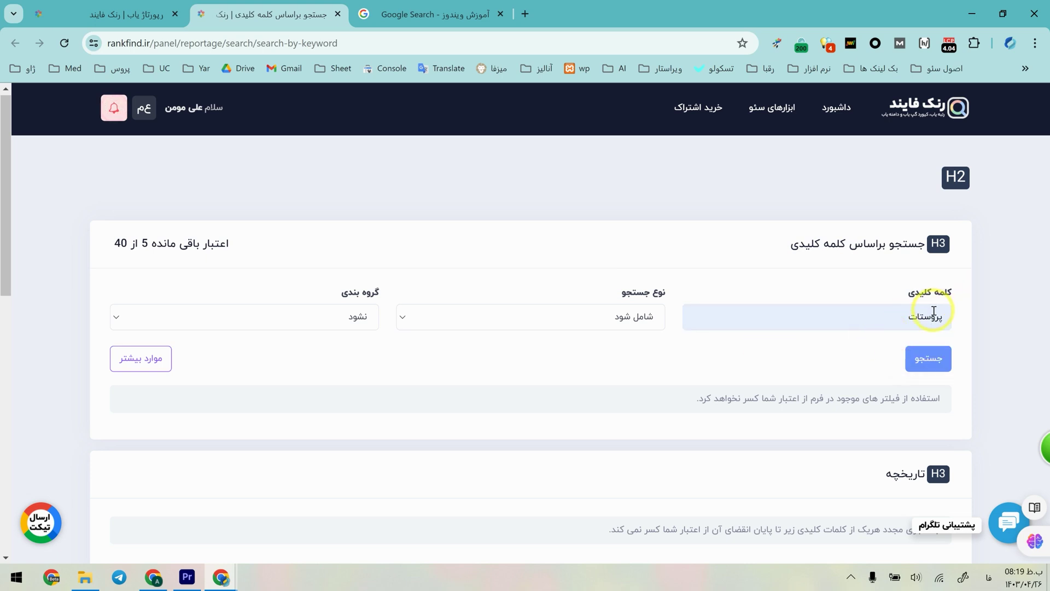
click(934, 361)
- Examine the پروستات advertorial results and highlight the buyer address seemorgh.com
scroll(897, 328, down, 5)
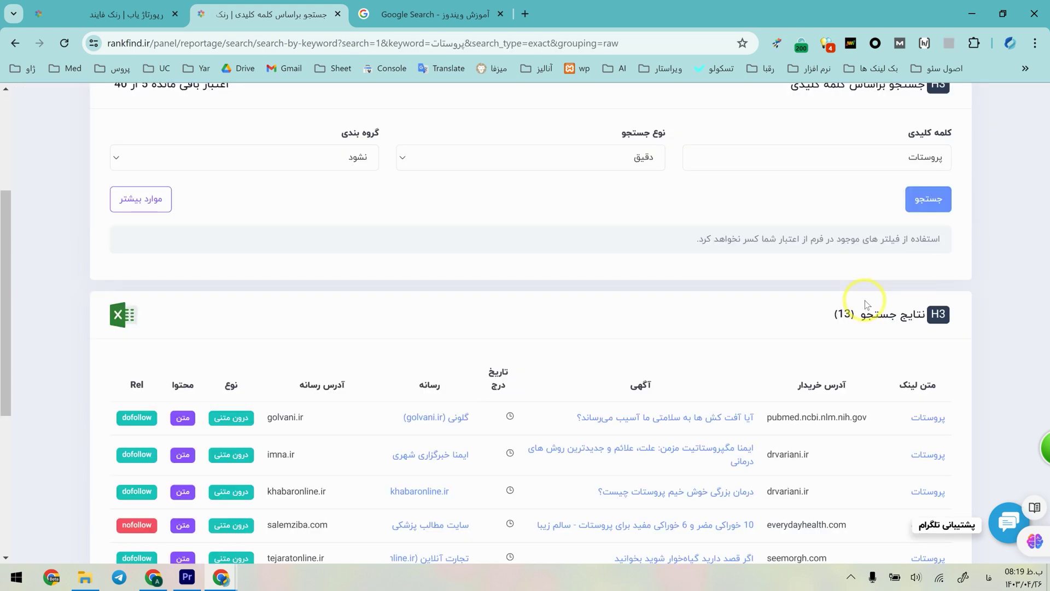
scroll(651, 284, up, 5)
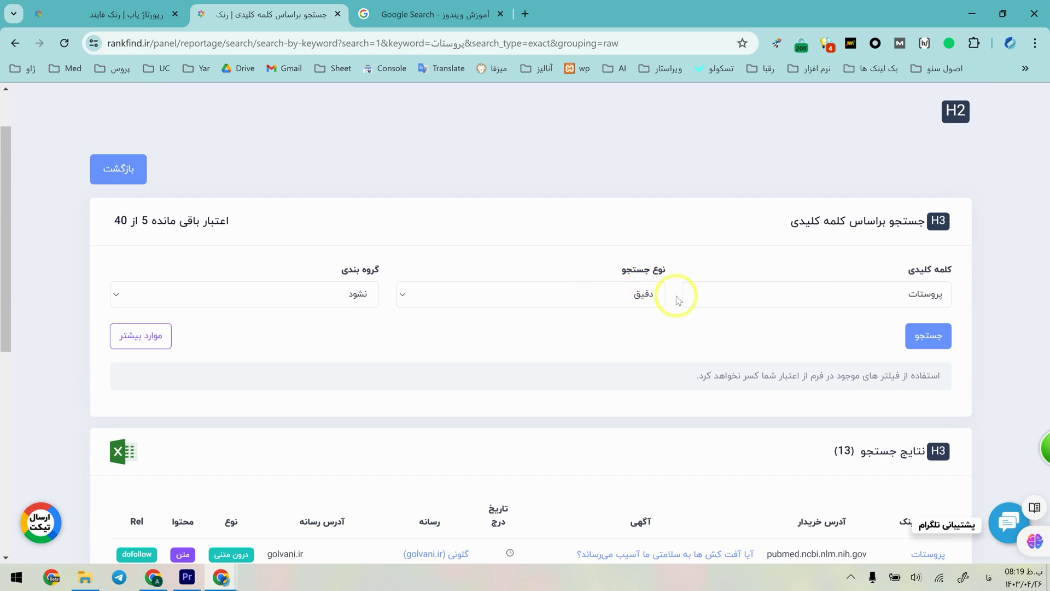
scroll(869, 307, down, 4)
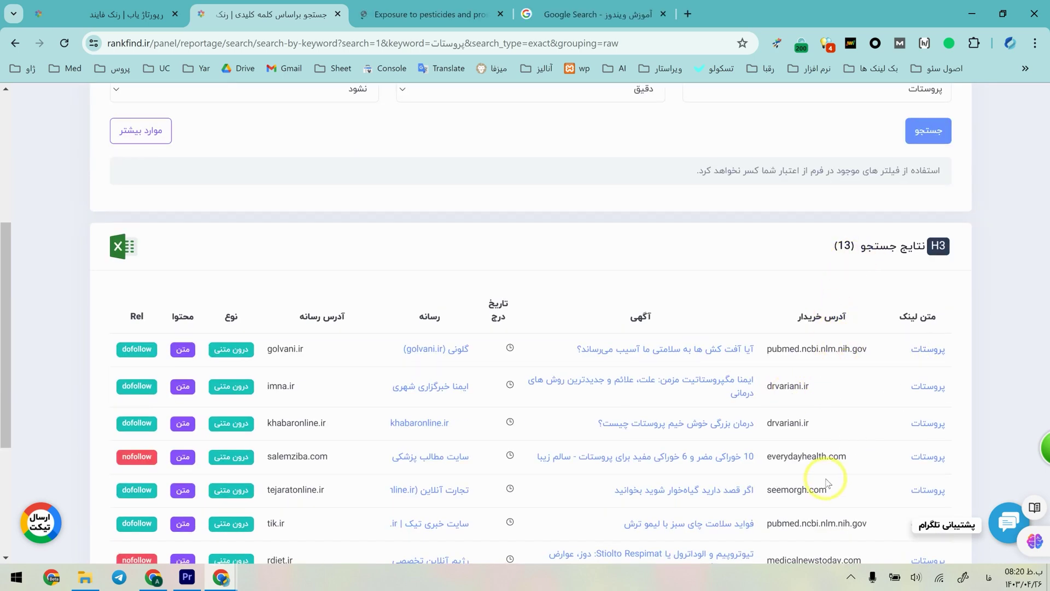
mouse_move(767, 490)
mouse_down()
mouse_move(846, 493)
mouse_move(752, 494)
mouse_up()
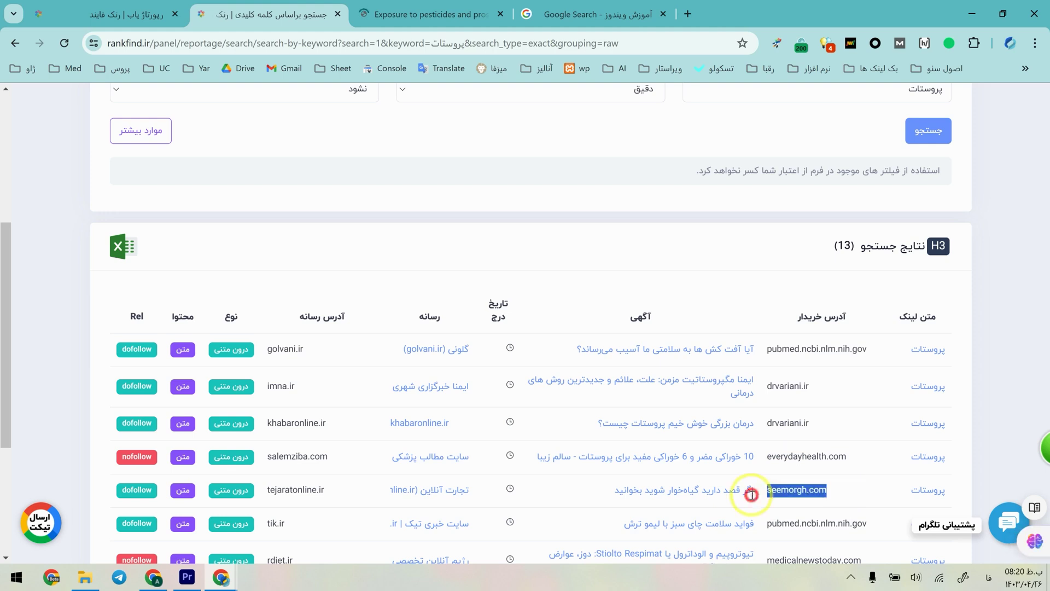
- Open the imna.ir and golvani.ir advertorials from the پروستات results in new tabs and switch to the imna.ir article
click(824, 499)
scroll(626, 297, up, 3)
scroll(746, 509, down, 5)
scroll(680, 298, up, 3)
middle_click(705, 366)
middle_click(710, 337)
click(536, 15)
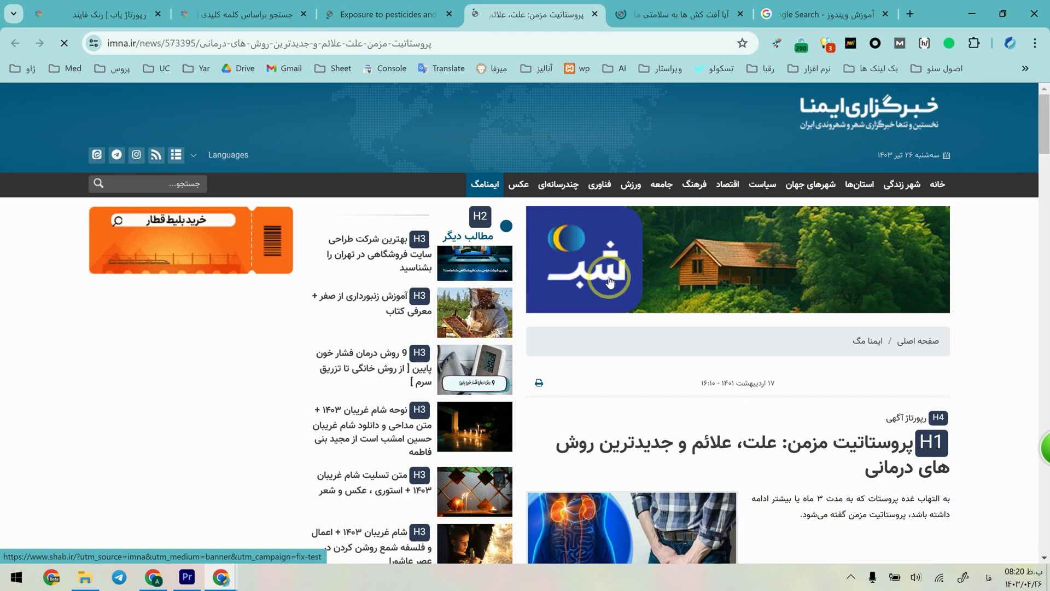
- Examine the imna.ir advertorial and its linked anchor texts پروستات and جراحی پروستات
scroll(610, 282, down, 2)
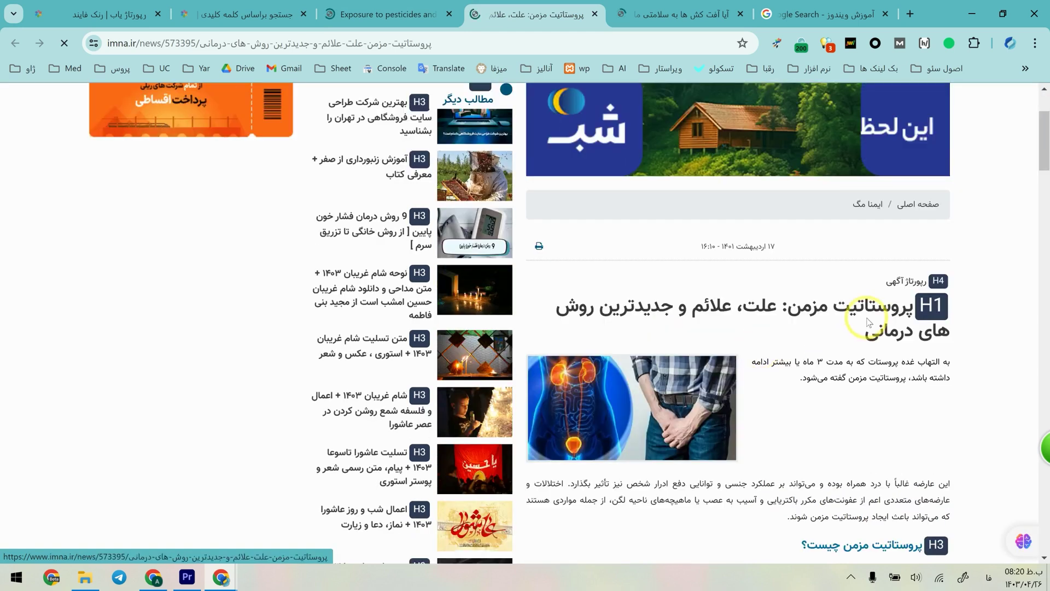
scroll(895, 226, down, 2)
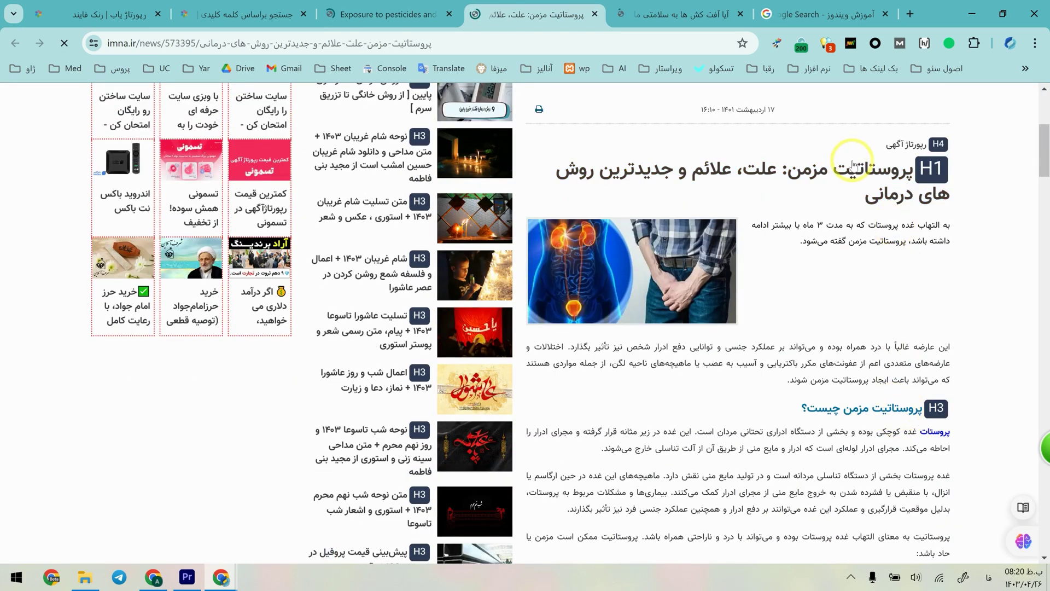
drag(828, 413, 914, 409)
click(876, 413)
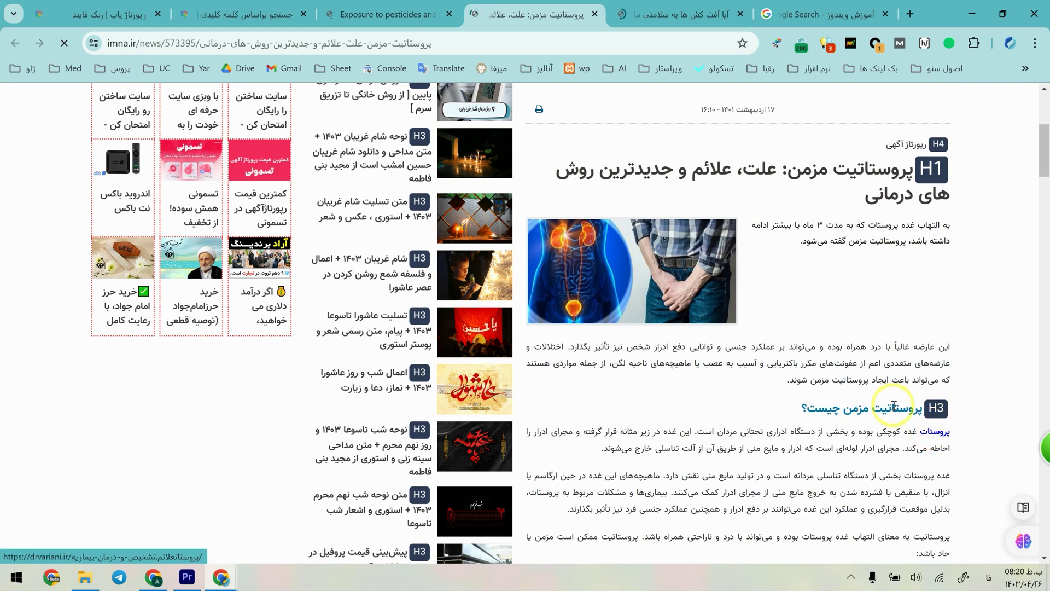
scroll(705, 228, down, 4)
scroll(705, 229, up, 5)
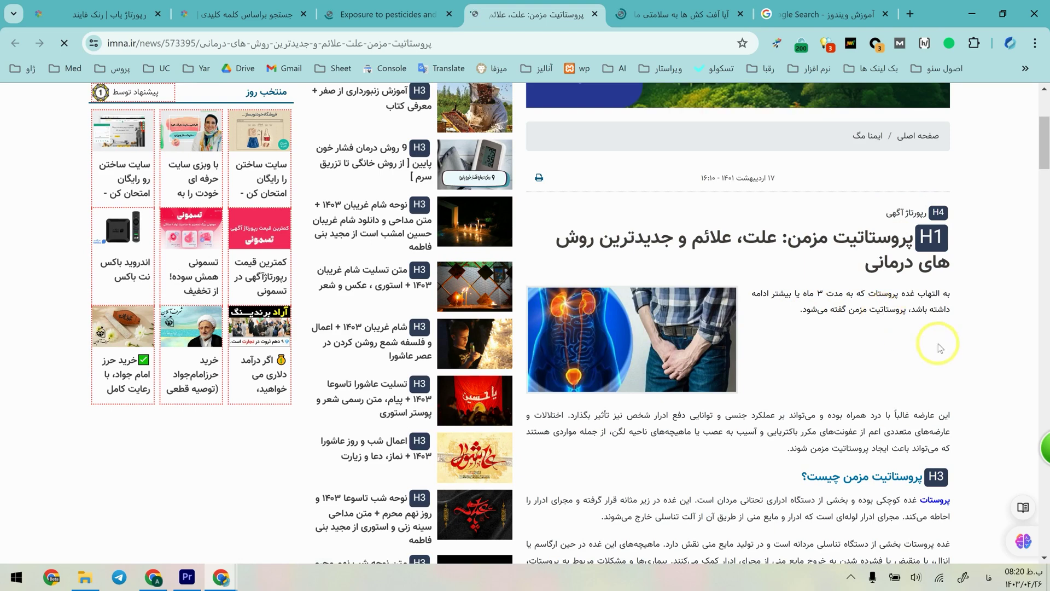
scroll(859, 375, down, 5)
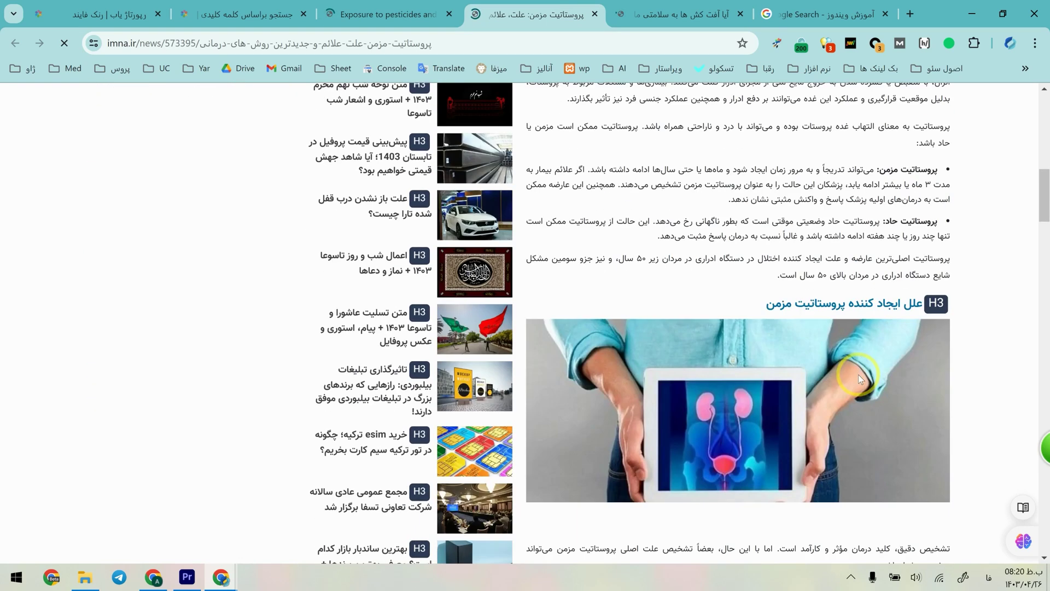
scroll(846, 385, down, 6)
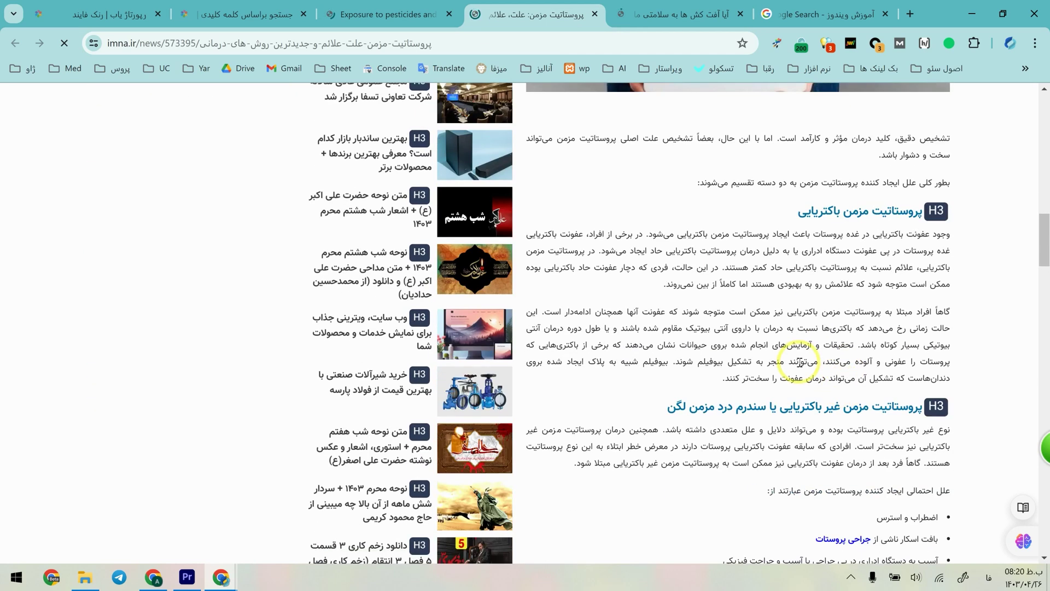
scroll(799, 362, down, 2)
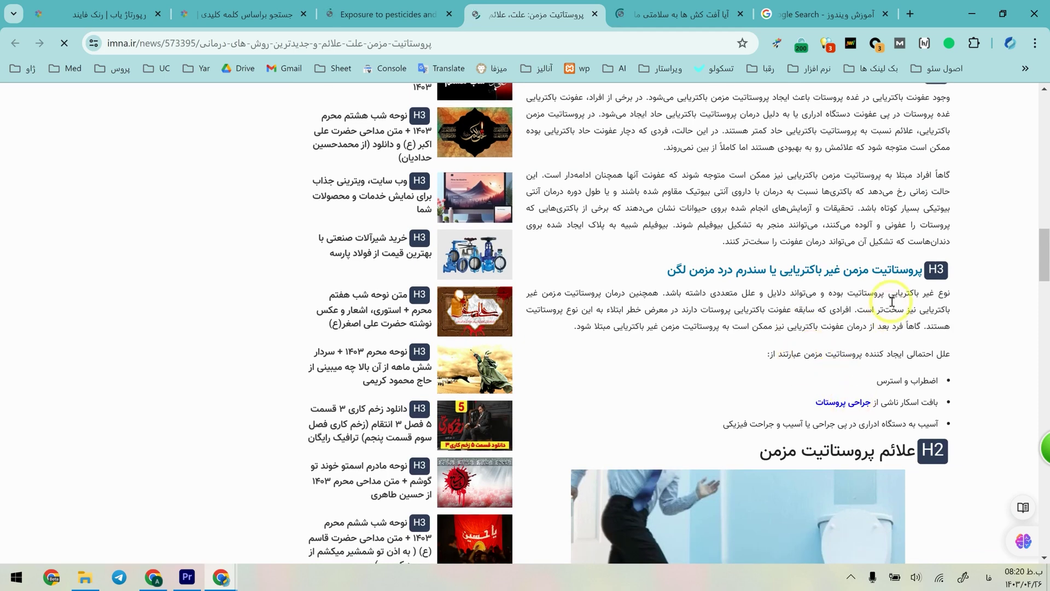
drag(810, 425, 876, 406)
click(905, 409)
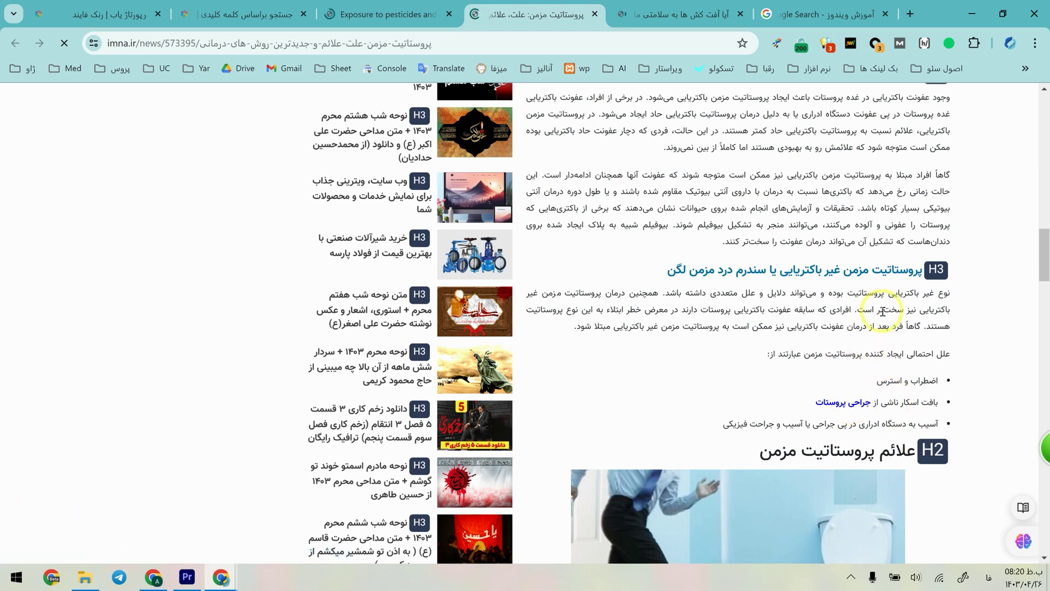
- Highlight the article heading پروستاتیت مزمن غیر باکتریایی یا سندرم درد مزمن لگن
drag(915, 275, 659, 270)
click(724, 300)
drag(927, 268, 907, 266)
triple_click(906, 266)
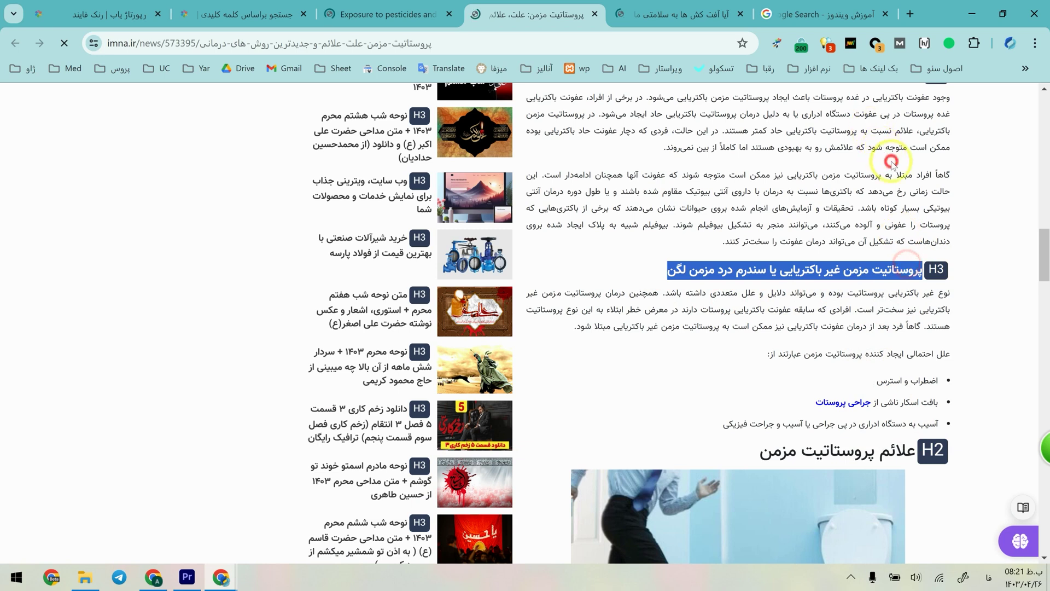
click(893, 163)
- Inspect the article's heading outline in HeadingsMap, going to پروستاتیت مزمن چیست؟ and برچسب‌ها, and close the outline
click(924, 43)
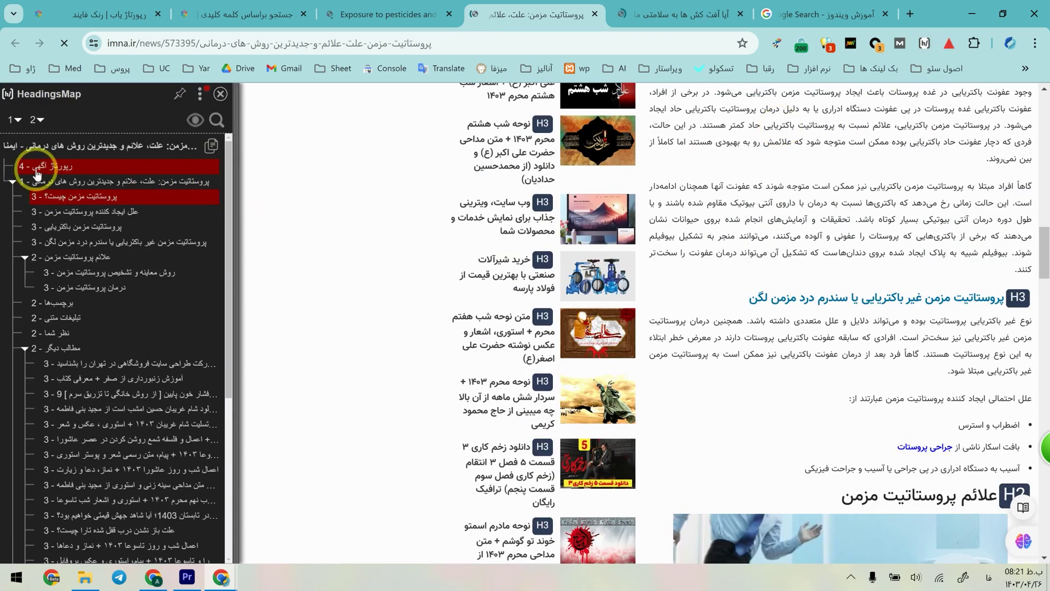
click(50, 188)
click(68, 196)
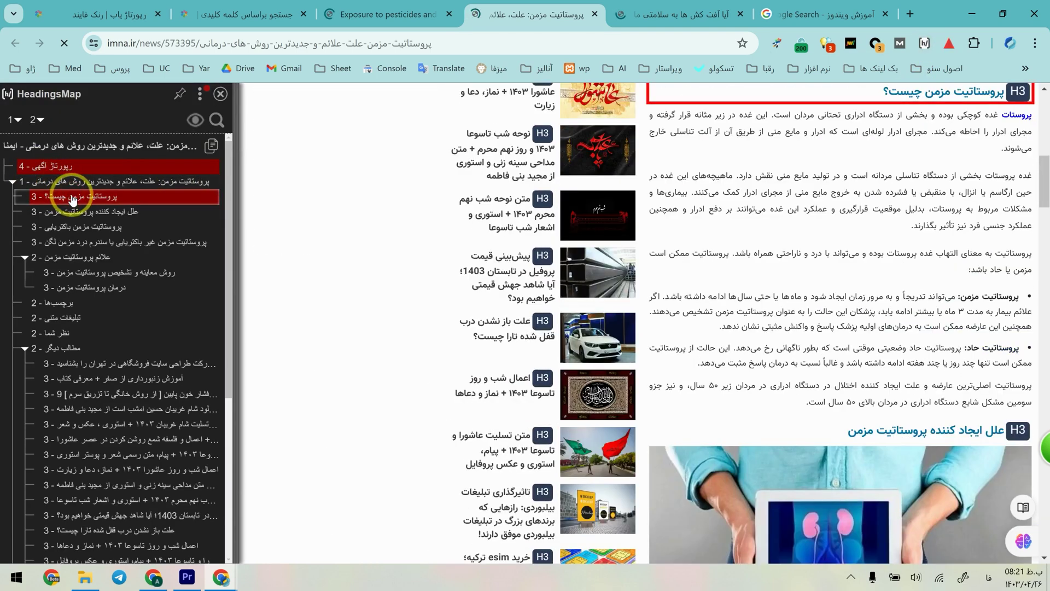
click(77, 302)
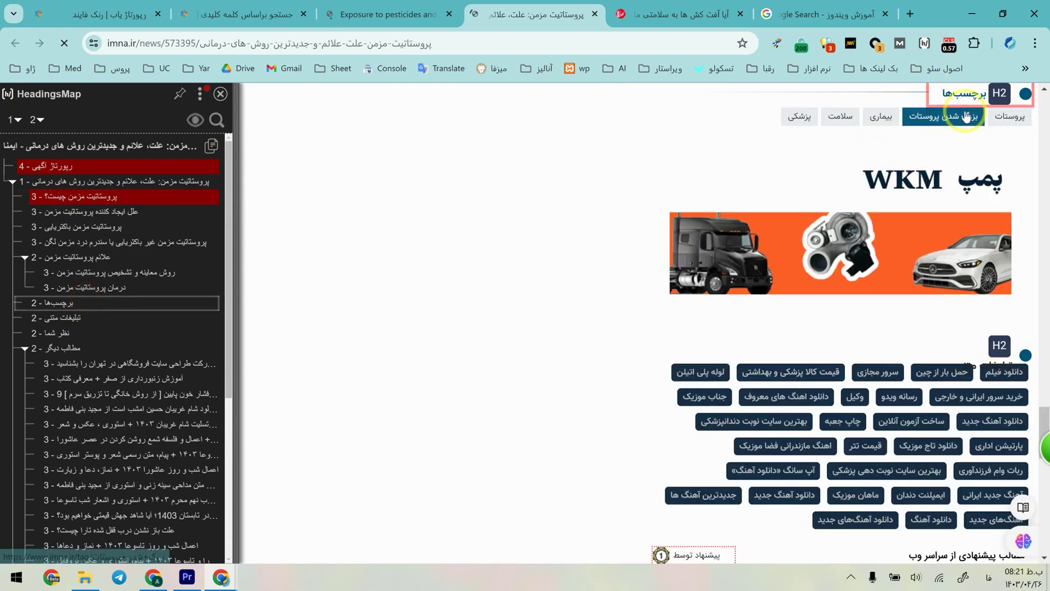
scroll(968, 124, up, 2)
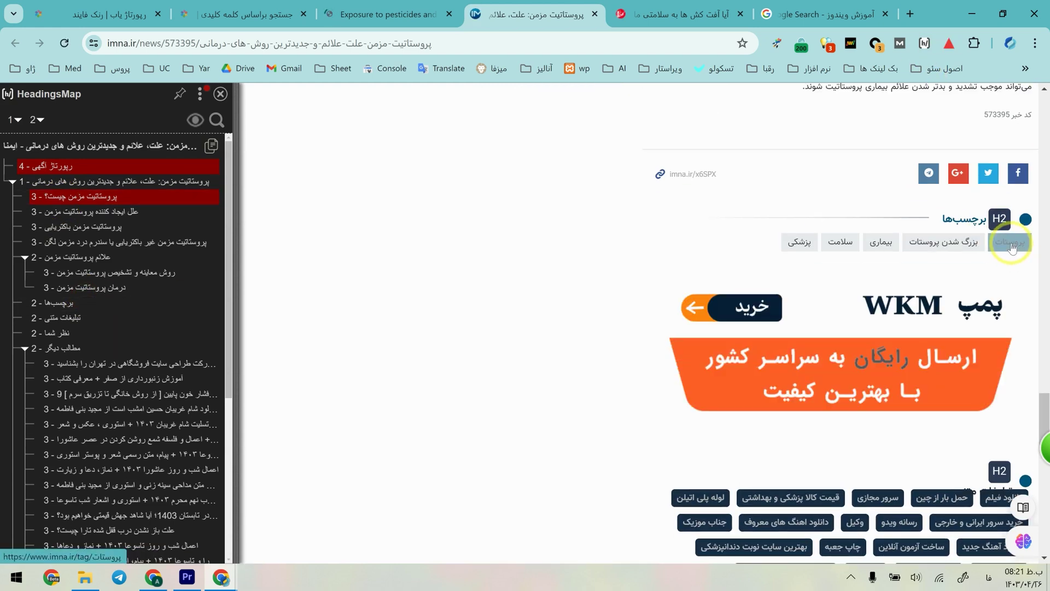
click(221, 102)
- Recheck the start of the article and close the three opened advertorial tabs to return to the پروستات results
scroll(724, 323, up, 20)
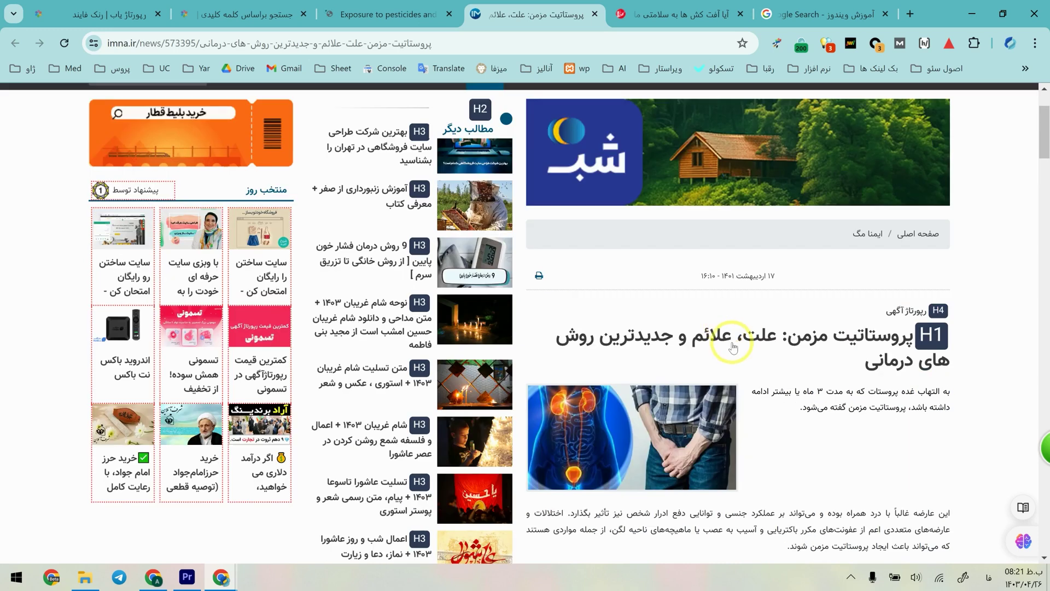
scroll(838, 416, down, 5)
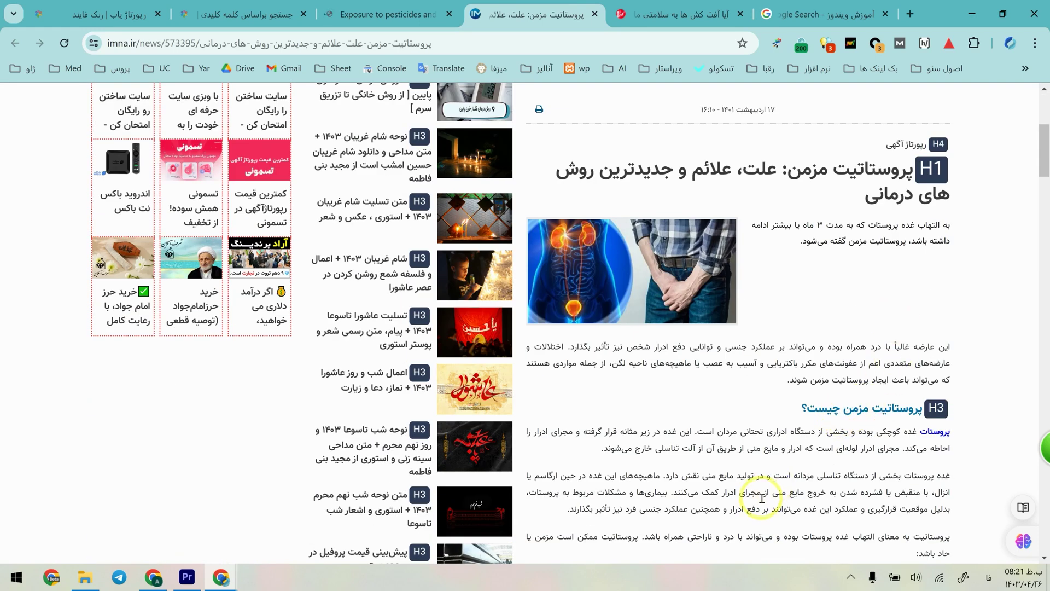
key(ctrl+w)
key(ctrl+w)
key(ctrl+w)
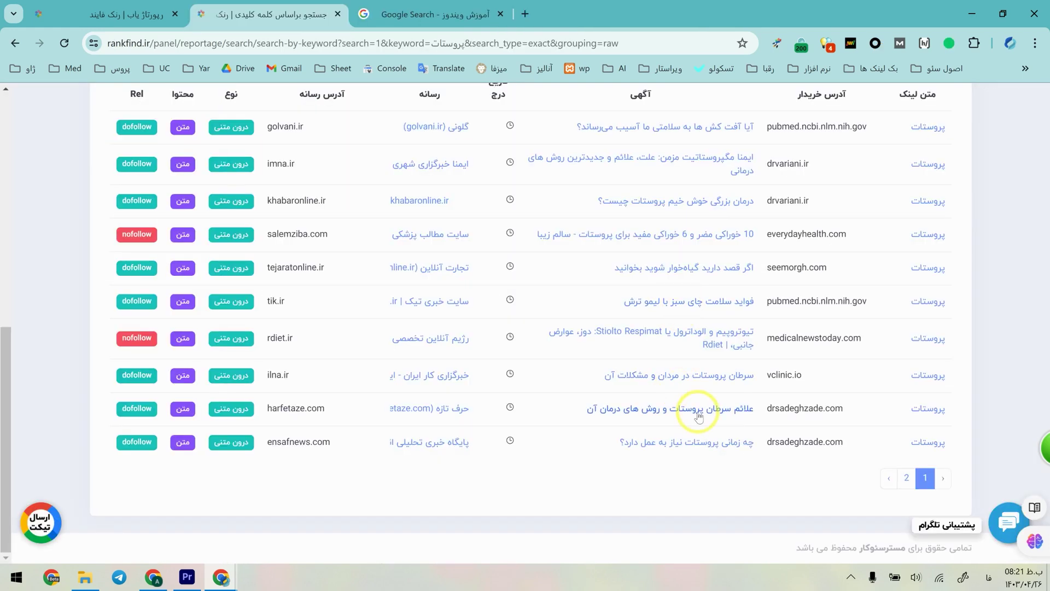
- Go back from the پروستات results to the empty keyword search form and review its تاریخچه list
scroll(692, 343, up, 7)
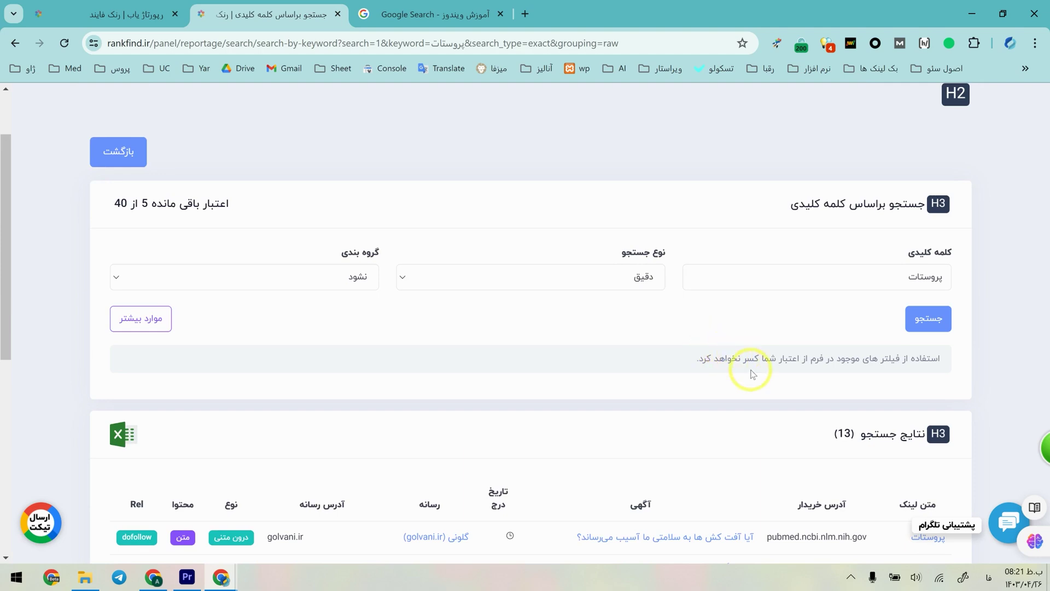
scroll(754, 376, up, 2)
click(118, 238)
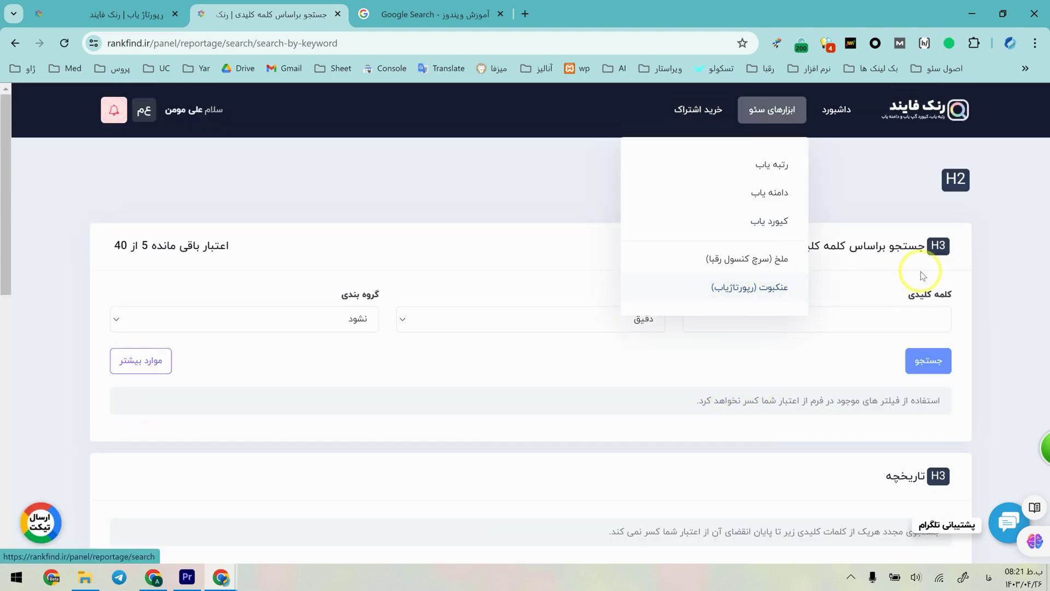
scroll(961, 290, down, 1)
scroll(945, 316, down, 1)
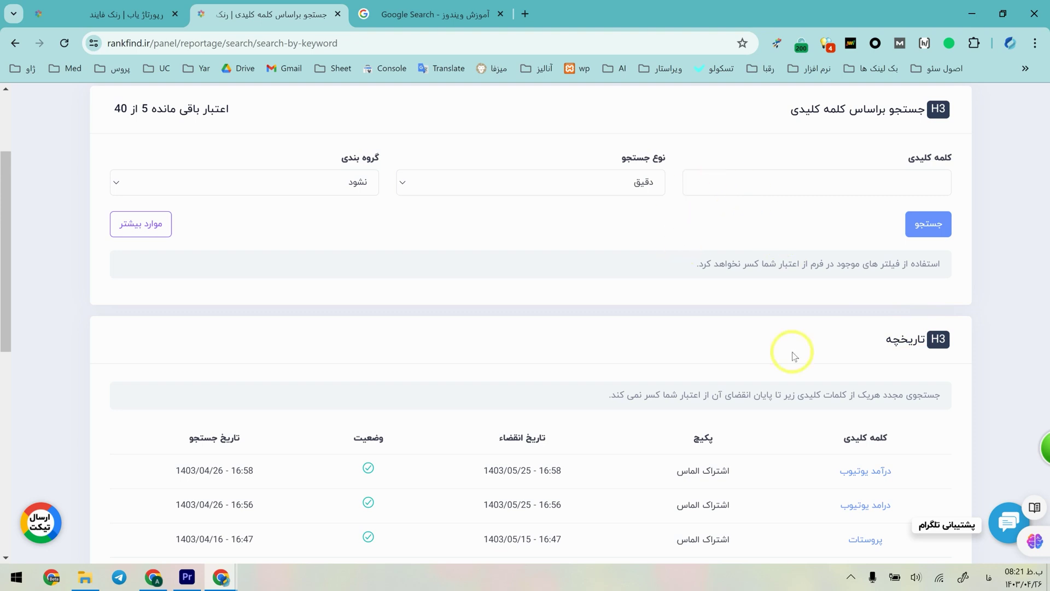
- Return to the عنکبوت tool overview, highlight جستجو براساس کیوورد and open جستجو براساس آدرس
click(355, 432)
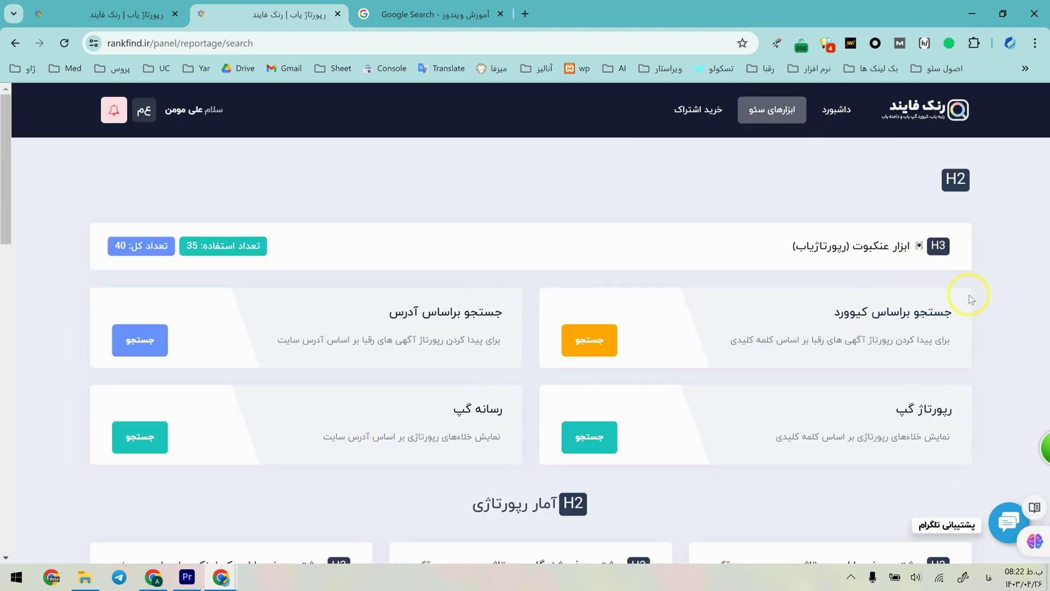
drag(966, 298, 710, 347)
click(5, 320)
scroll(38, 320, up, 6)
click(49, 364)
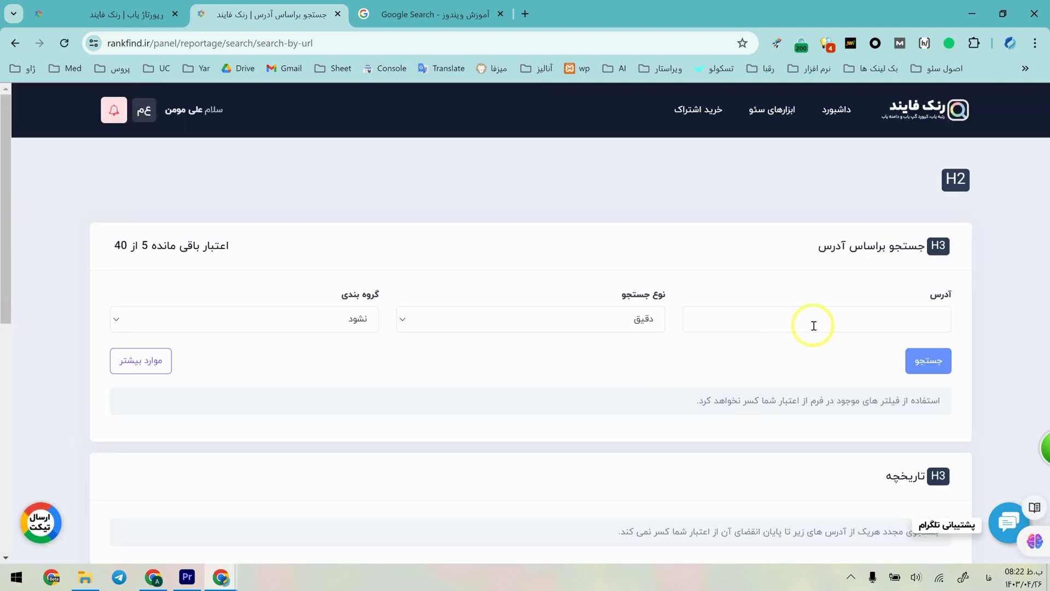
- Review the address (آدرس) search form and its تاریخچه list, and return to the عنکبوت overview
click(814, 326)
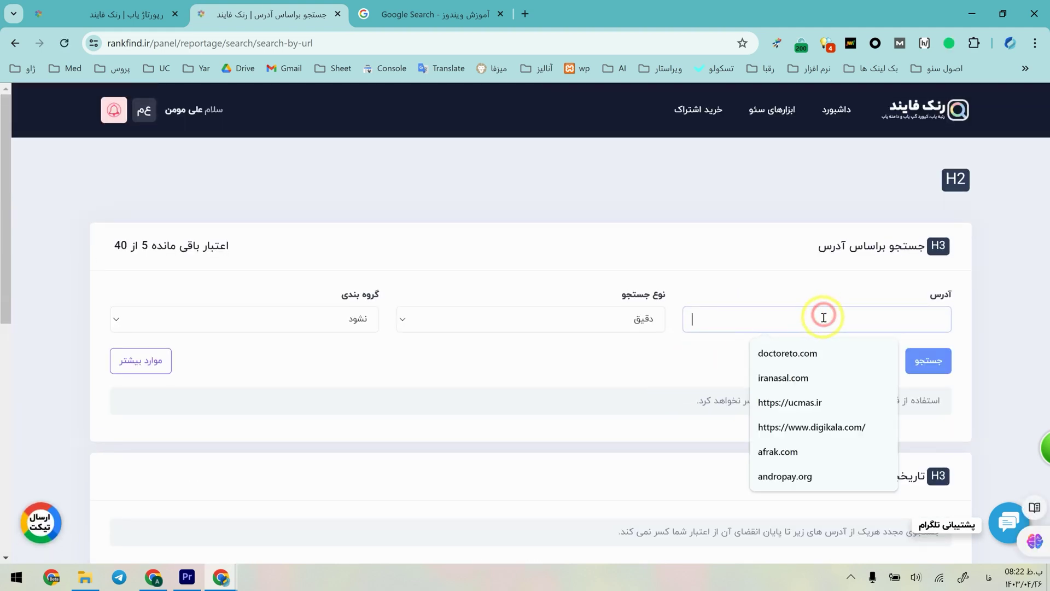
click(836, 276)
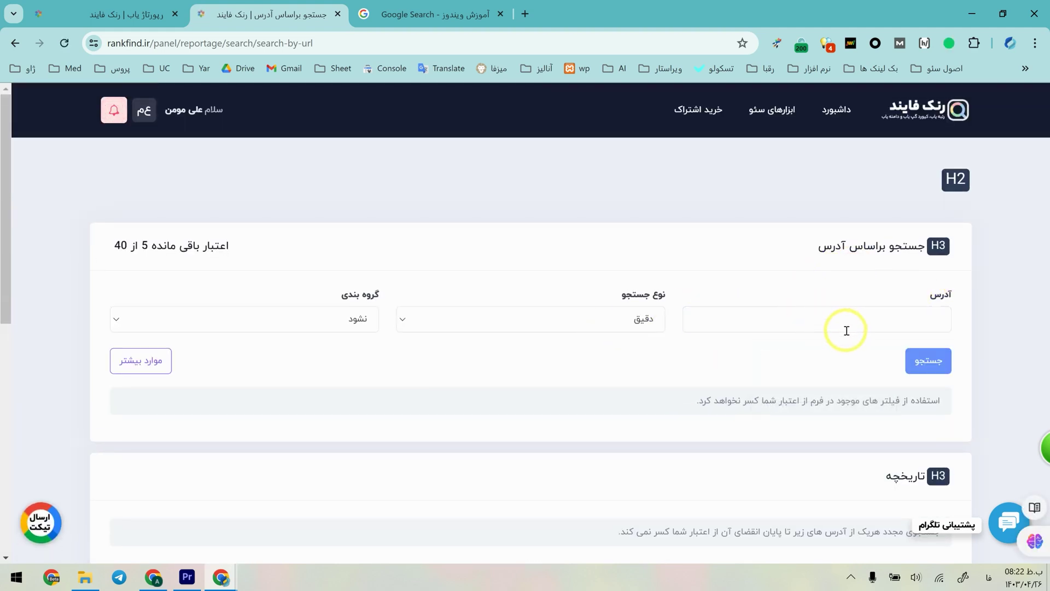
scroll(833, 352, down, 1)
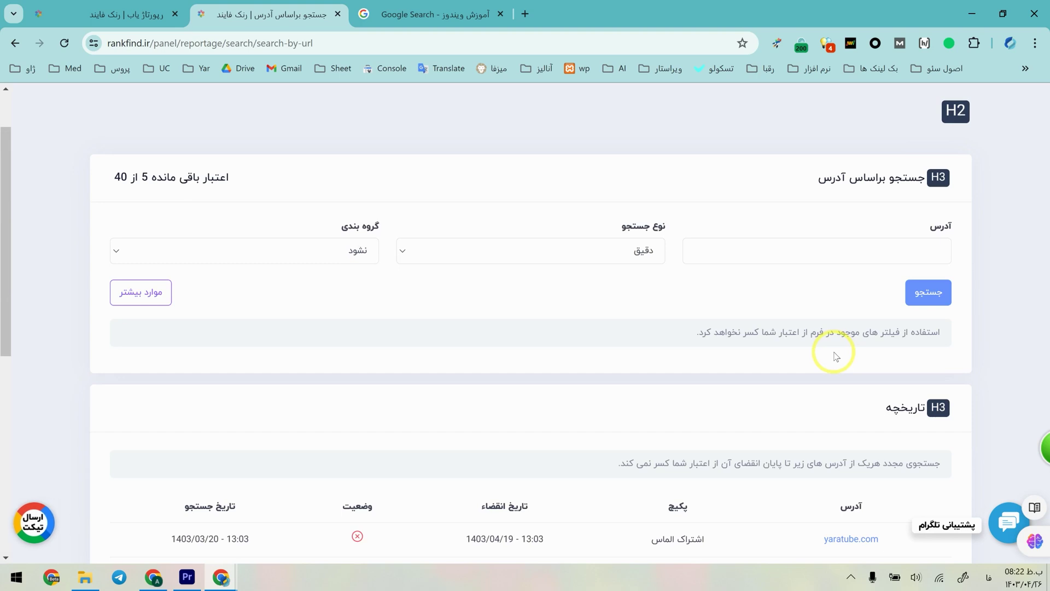
scroll(834, 355, down, 3)
scroll(835, 355, up, 4)
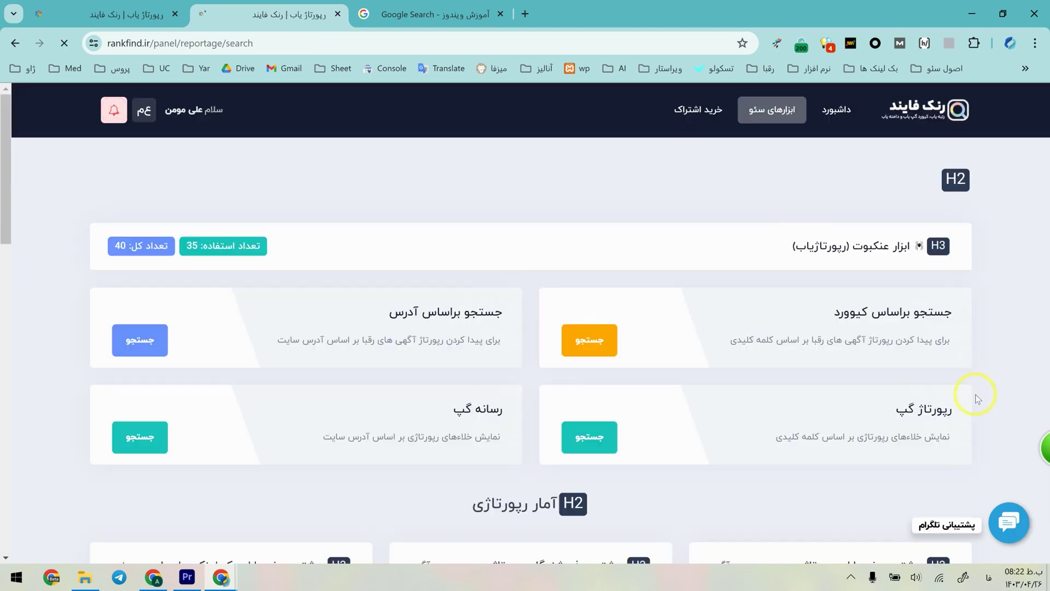
- Point out the رپورتاژ گپ tool and examine the بیشترین خریداران رپورتاژ list under آمار رپورتاژی
drag(976, 399, 758, 464)
click(758, 464)
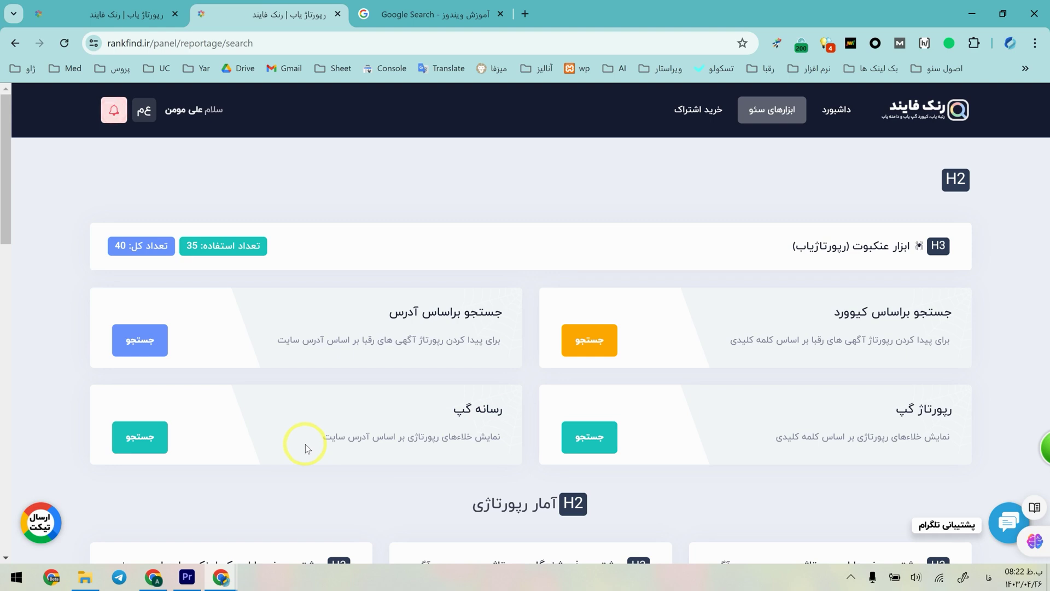
scroll(539, 169, down, 8)
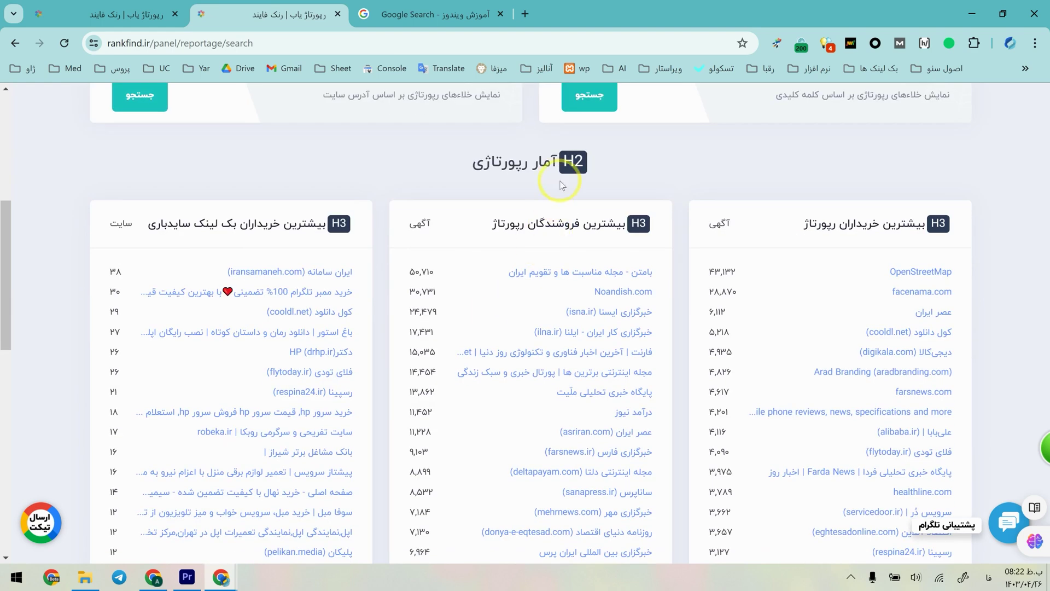
drag(156, 129, 997, 305)
scroll(993, 304, up, 2)
drag(930, 225, 746, 235)
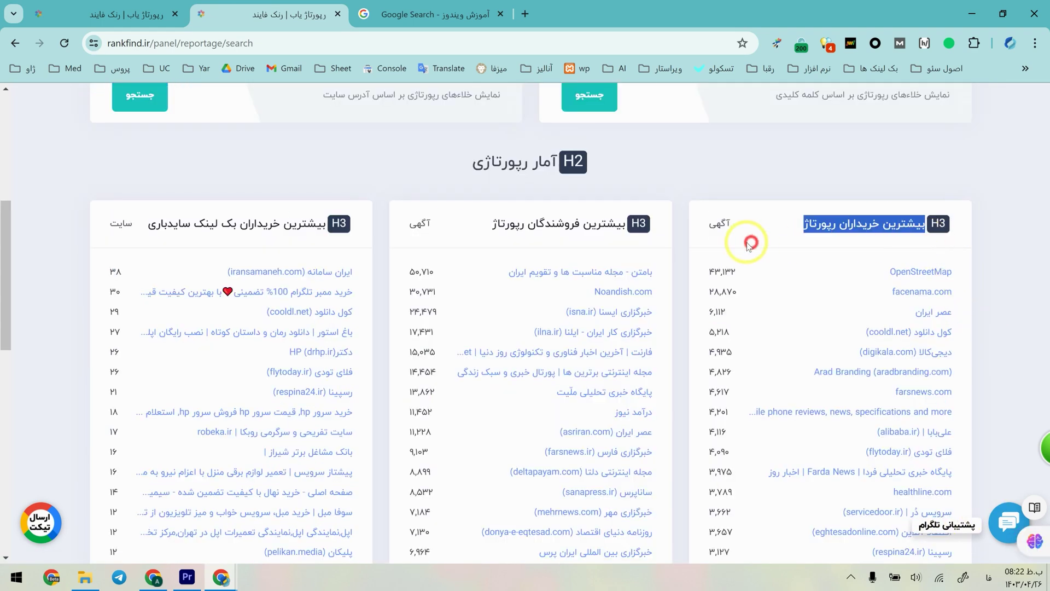
click(853, 207)
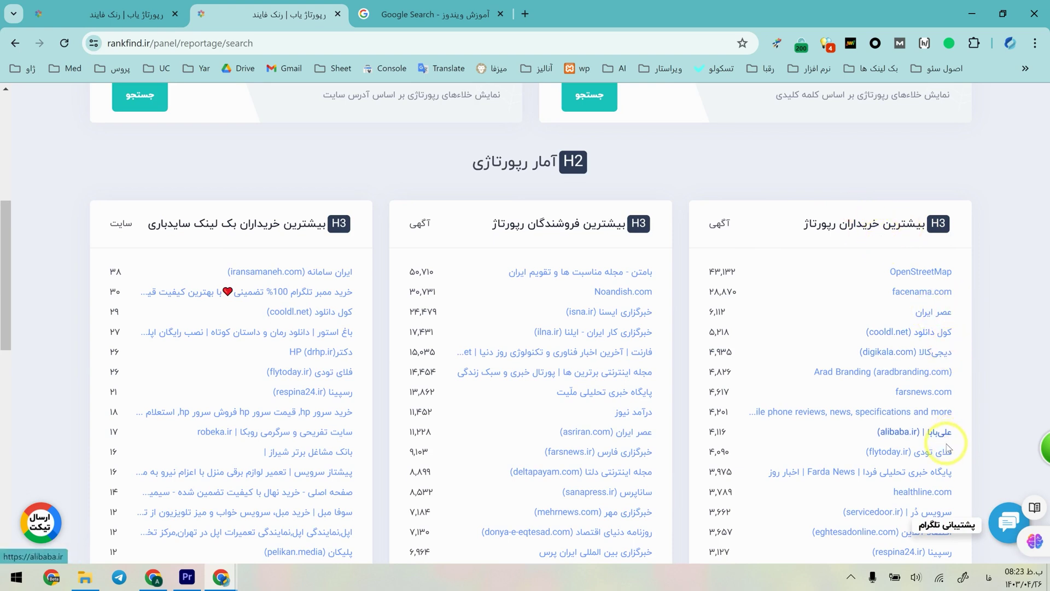
- Highlight the headings of the بیشترین فروشندگان رپورتاژ and بیشترین خریداران بک لینک سایدباری lists
drag(624, 224, 494, 226)
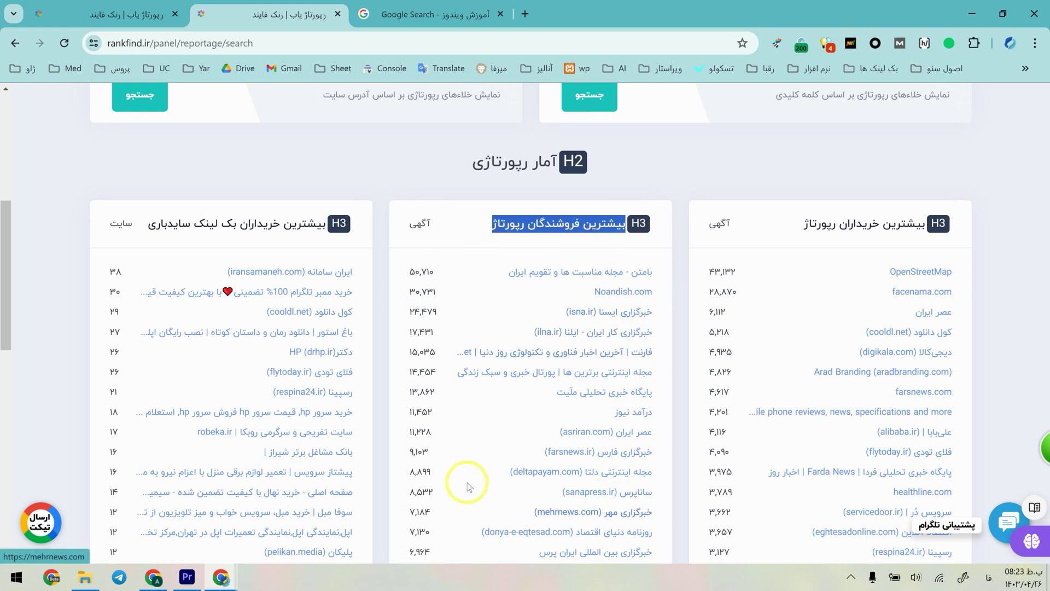
drag(284, 226, 146, 225)
click(176, 233)
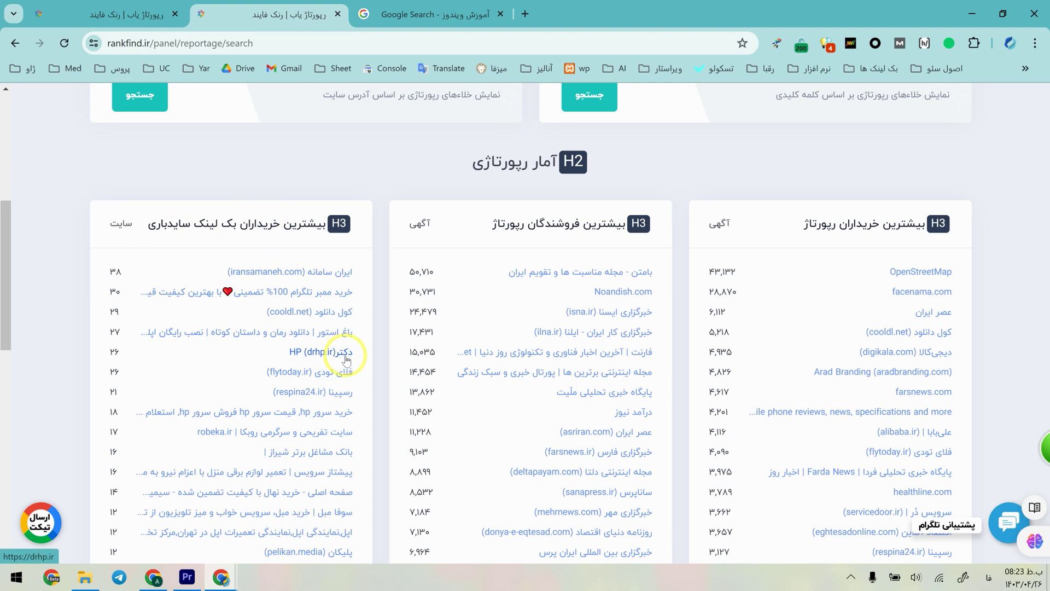
- Examine the بیشترین کلمه کلیدی تکرار شده list, picking out entries such as اینجا, بلیط هواپیما and رزرو هتل
scroll(328, 307, down, 3)
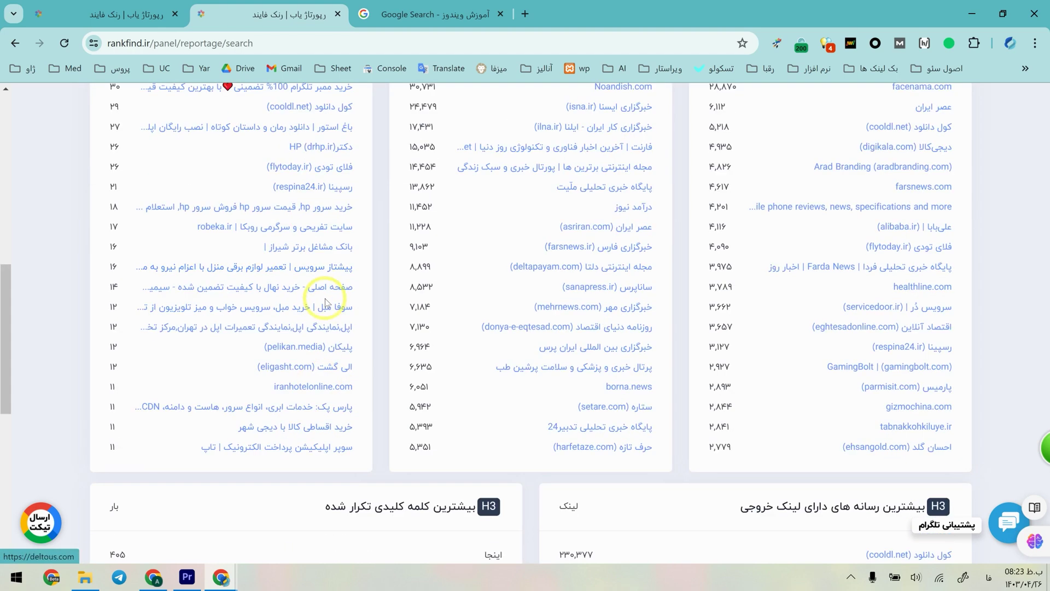
scroll(327, 328, down, 4)
drag(473, 236, 211, 241)
click(363, 288)
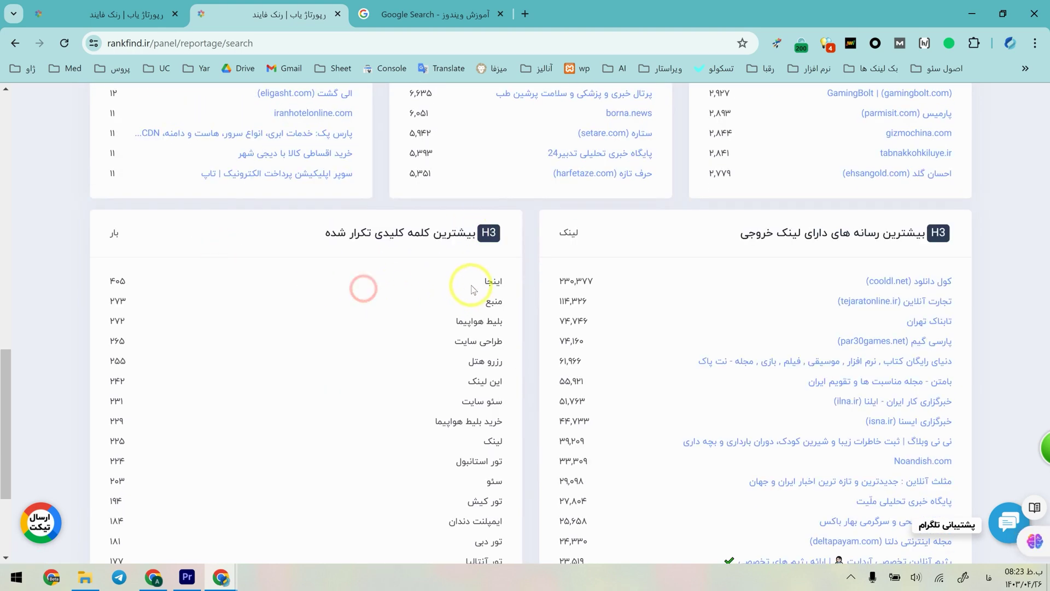
drag(487, 276, 485, 276)
double_click(496, 278)
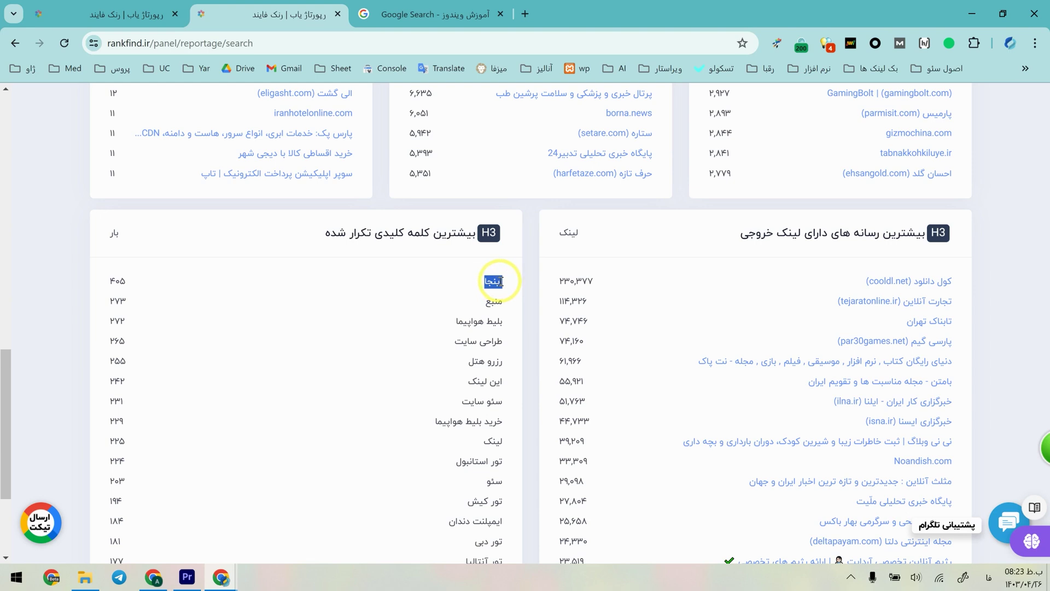
click(495, 298)
triple_click(479, 323)
triple_click(488, 356)
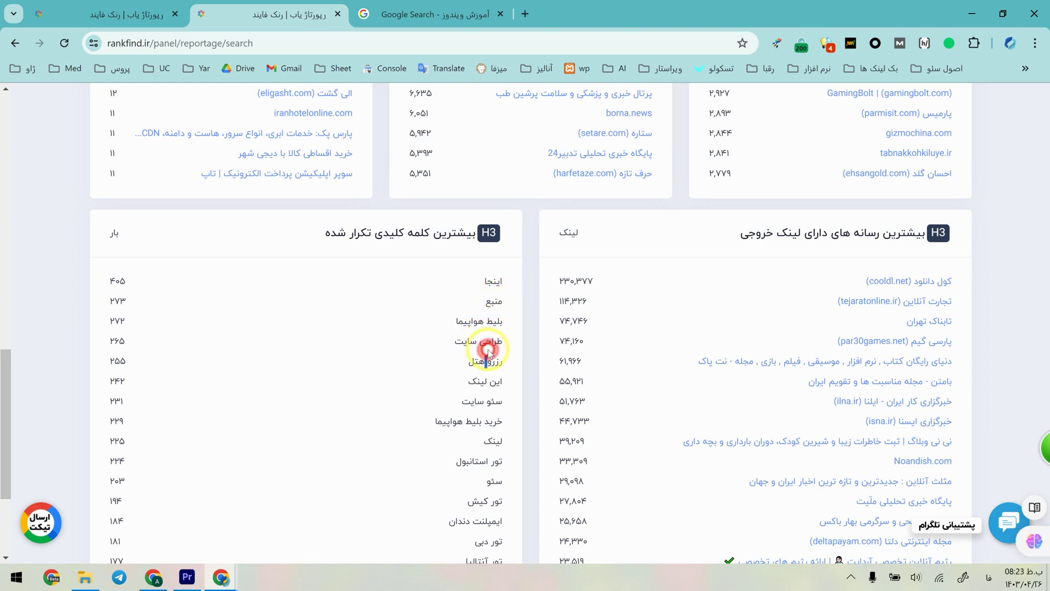
click(495, 382)
double_click(492, 421)
- Examine the بیشترین رسانه های دارای لینک خروجی list and highlight the link count of cooldl.net
scroll(491, 425, down, 1)
drag(893, 165, 630, 146)
click(734, 163)
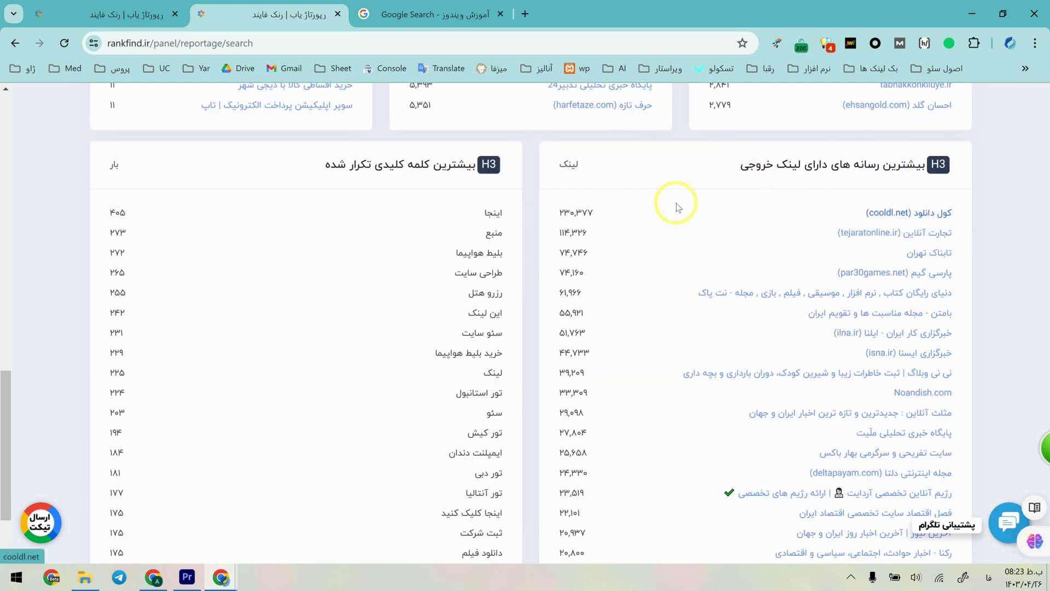
double_click(569, 213)
scroll(604, 219, down, 2)
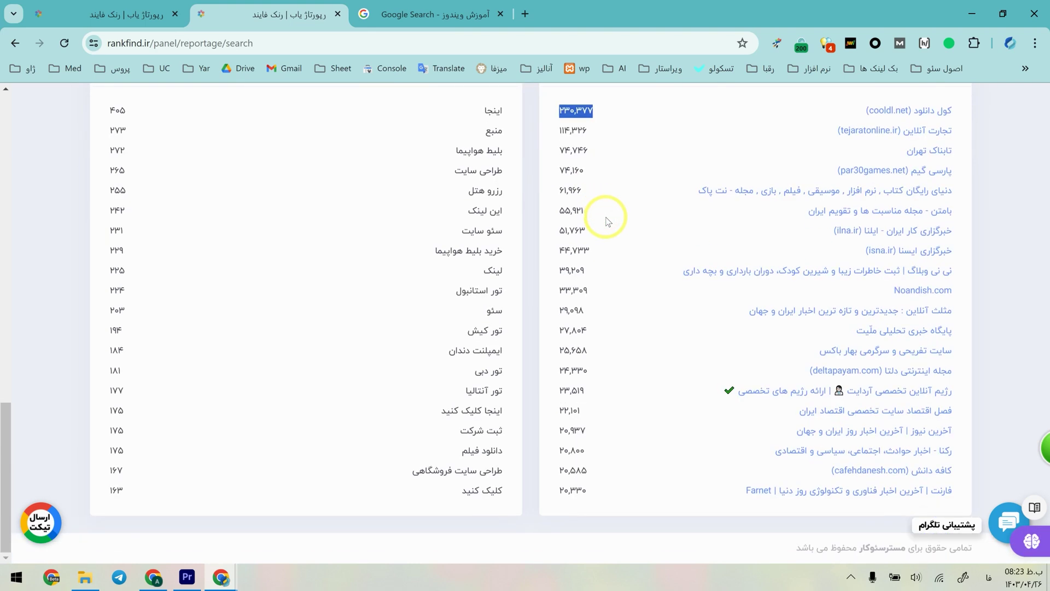
scroll(605, 236, up, 15)
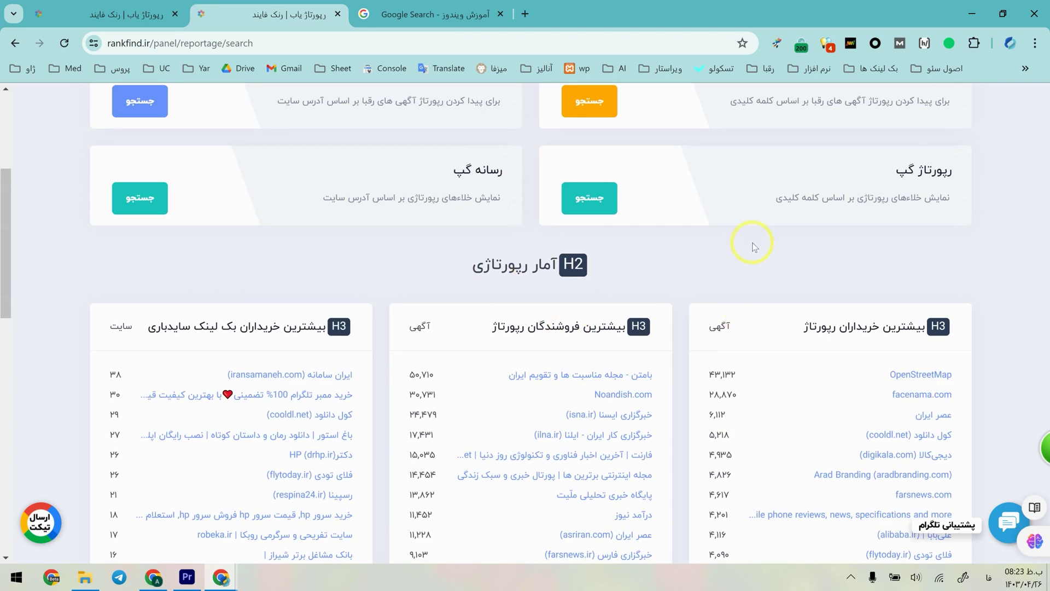